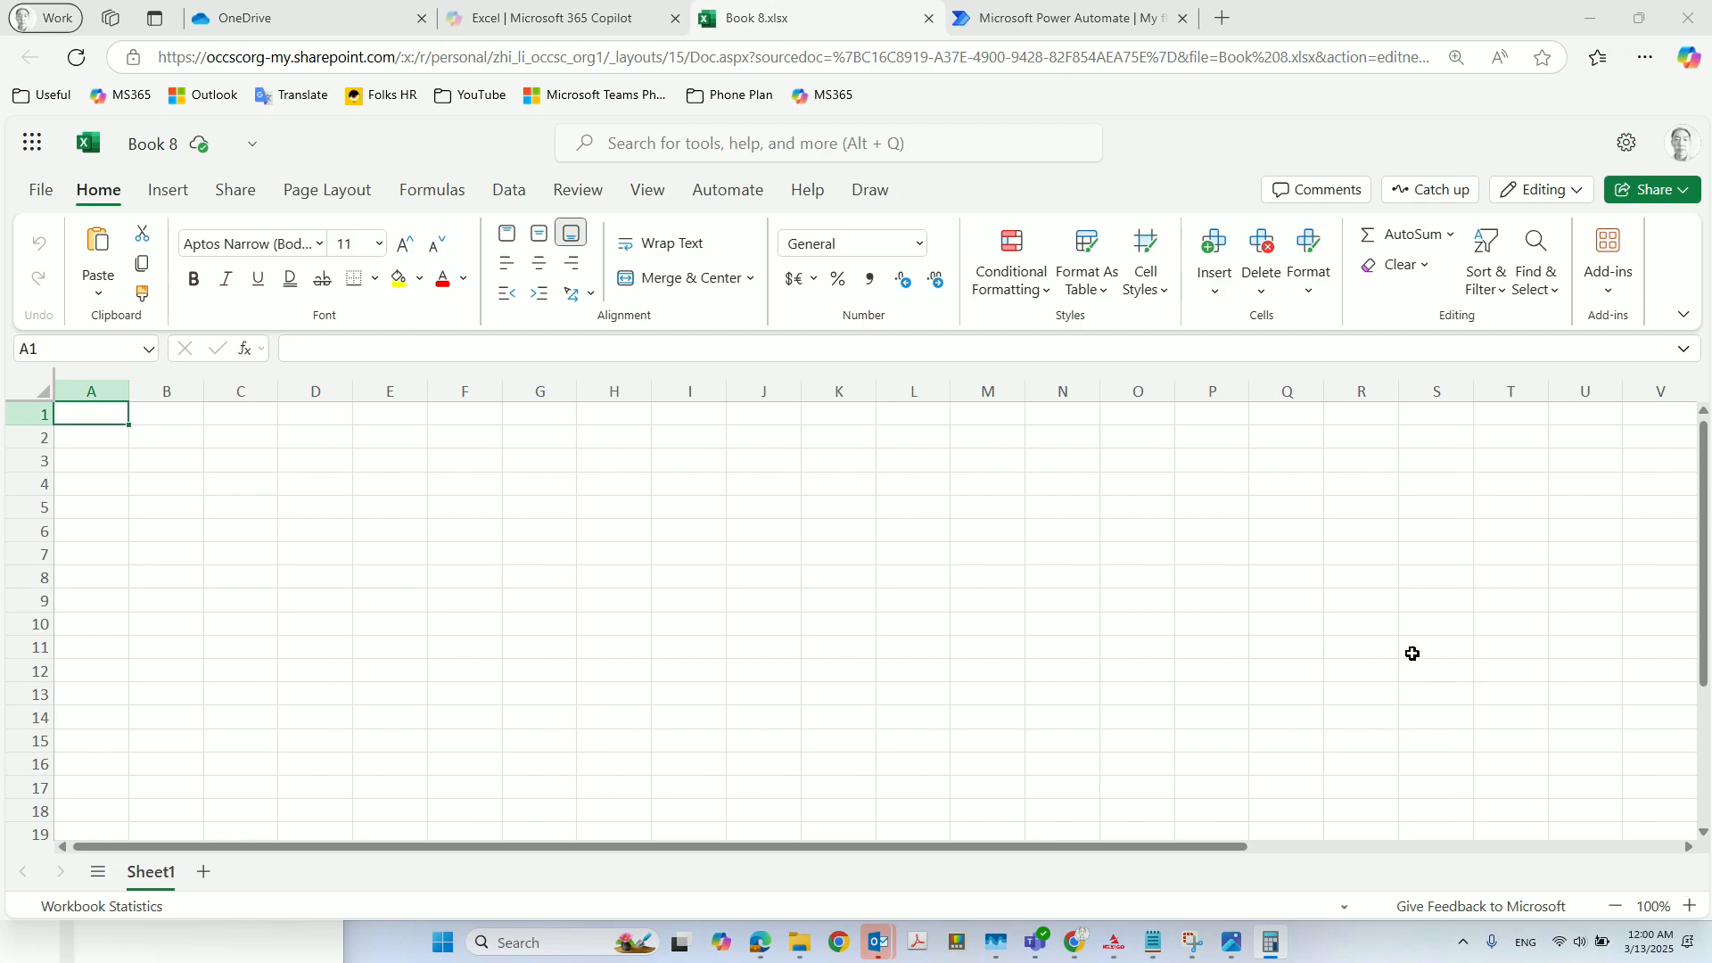
Enter the column headers NAME in cell A1 and Hour in cell B1
{"action": "left_click", "coordinate": [114, 413]}
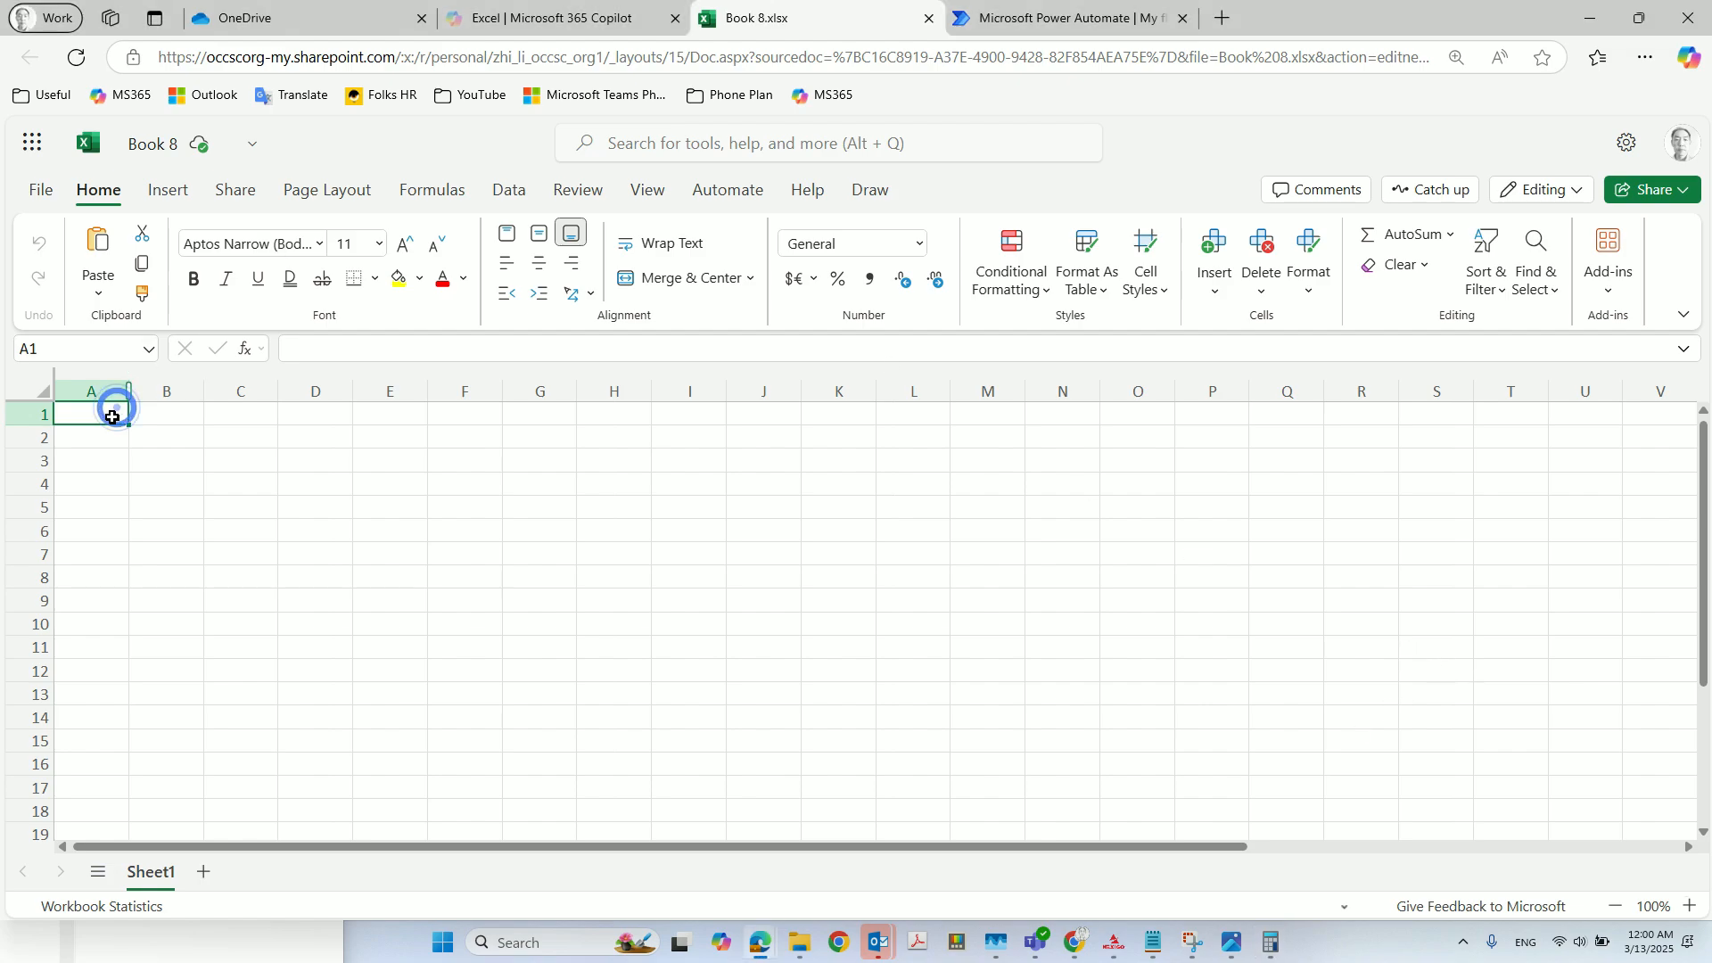
{"action": "left_click", "coordinate": [92, 422]}
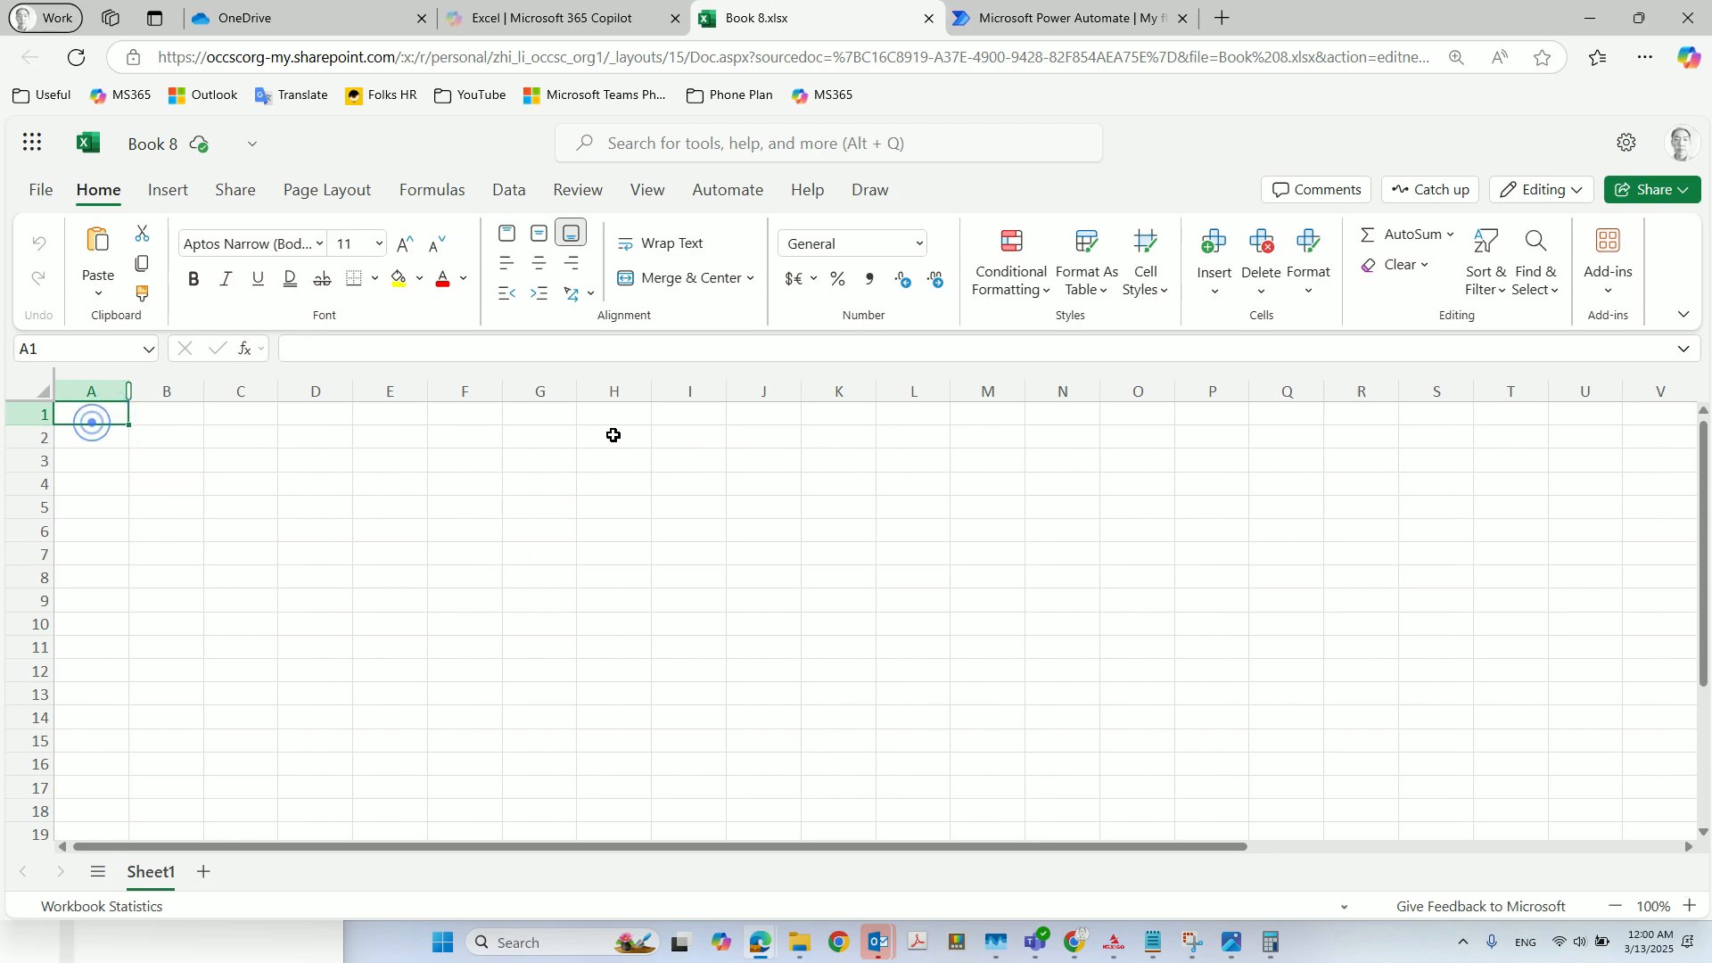
{"action": "type", "text": "NA"}
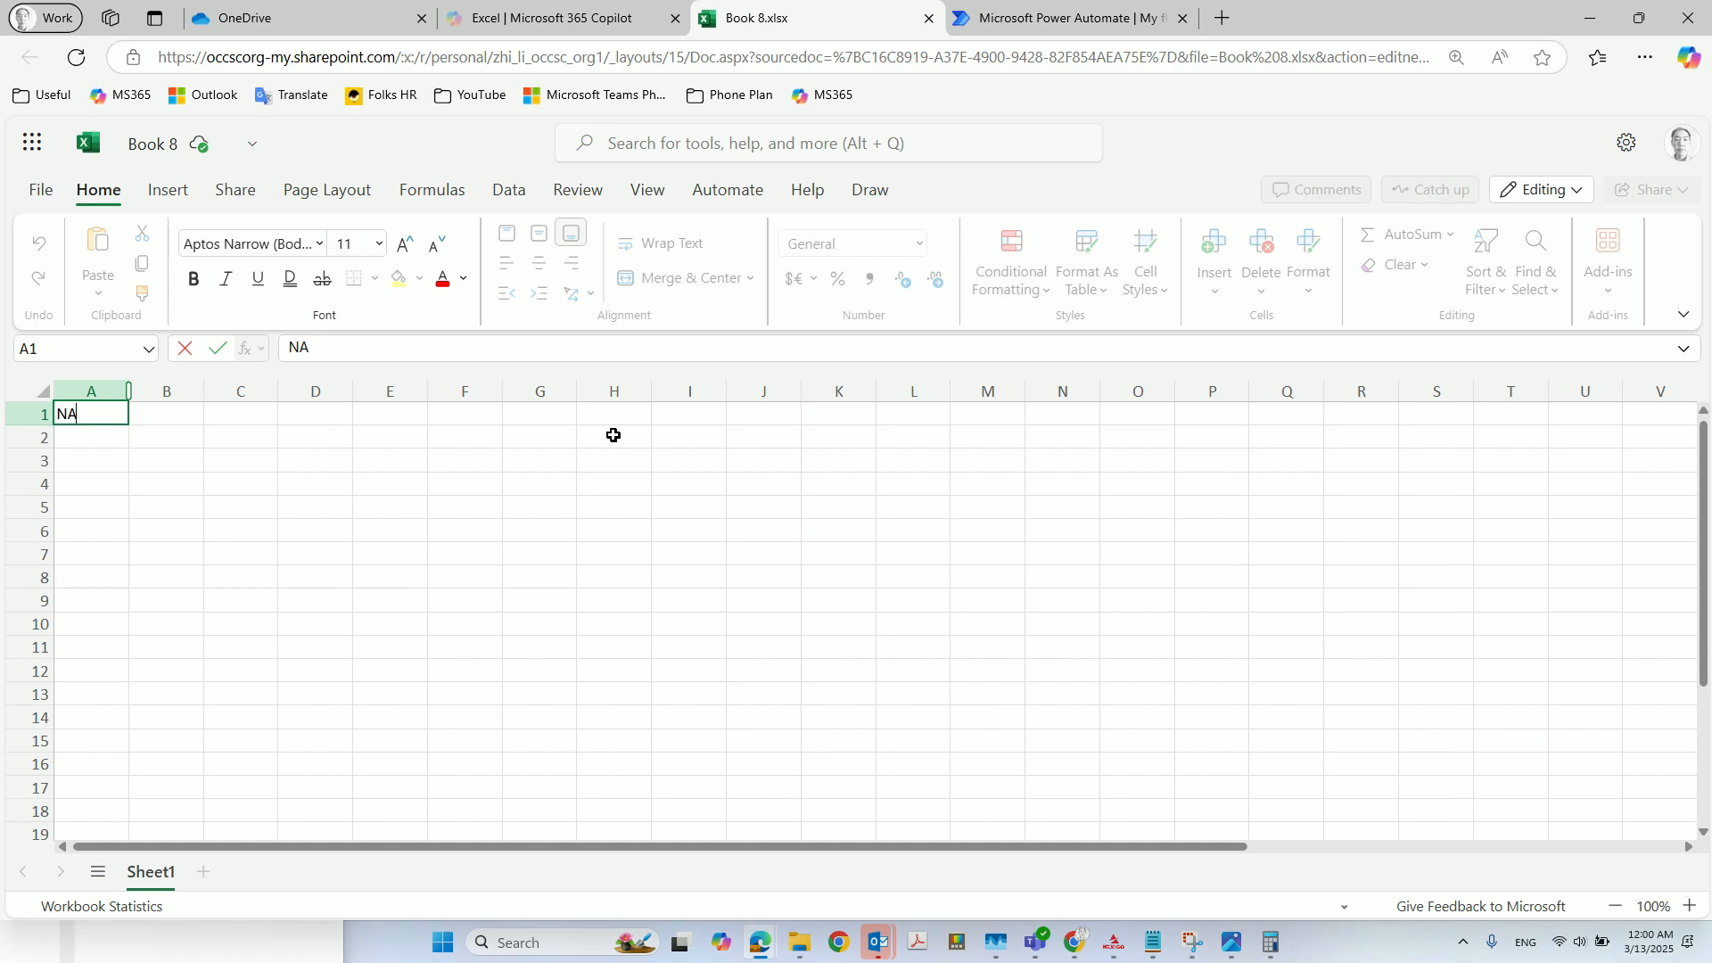
{"action": "type", "text": "mME"}
{"action": "left_click", "coordinate": [173, 416]}
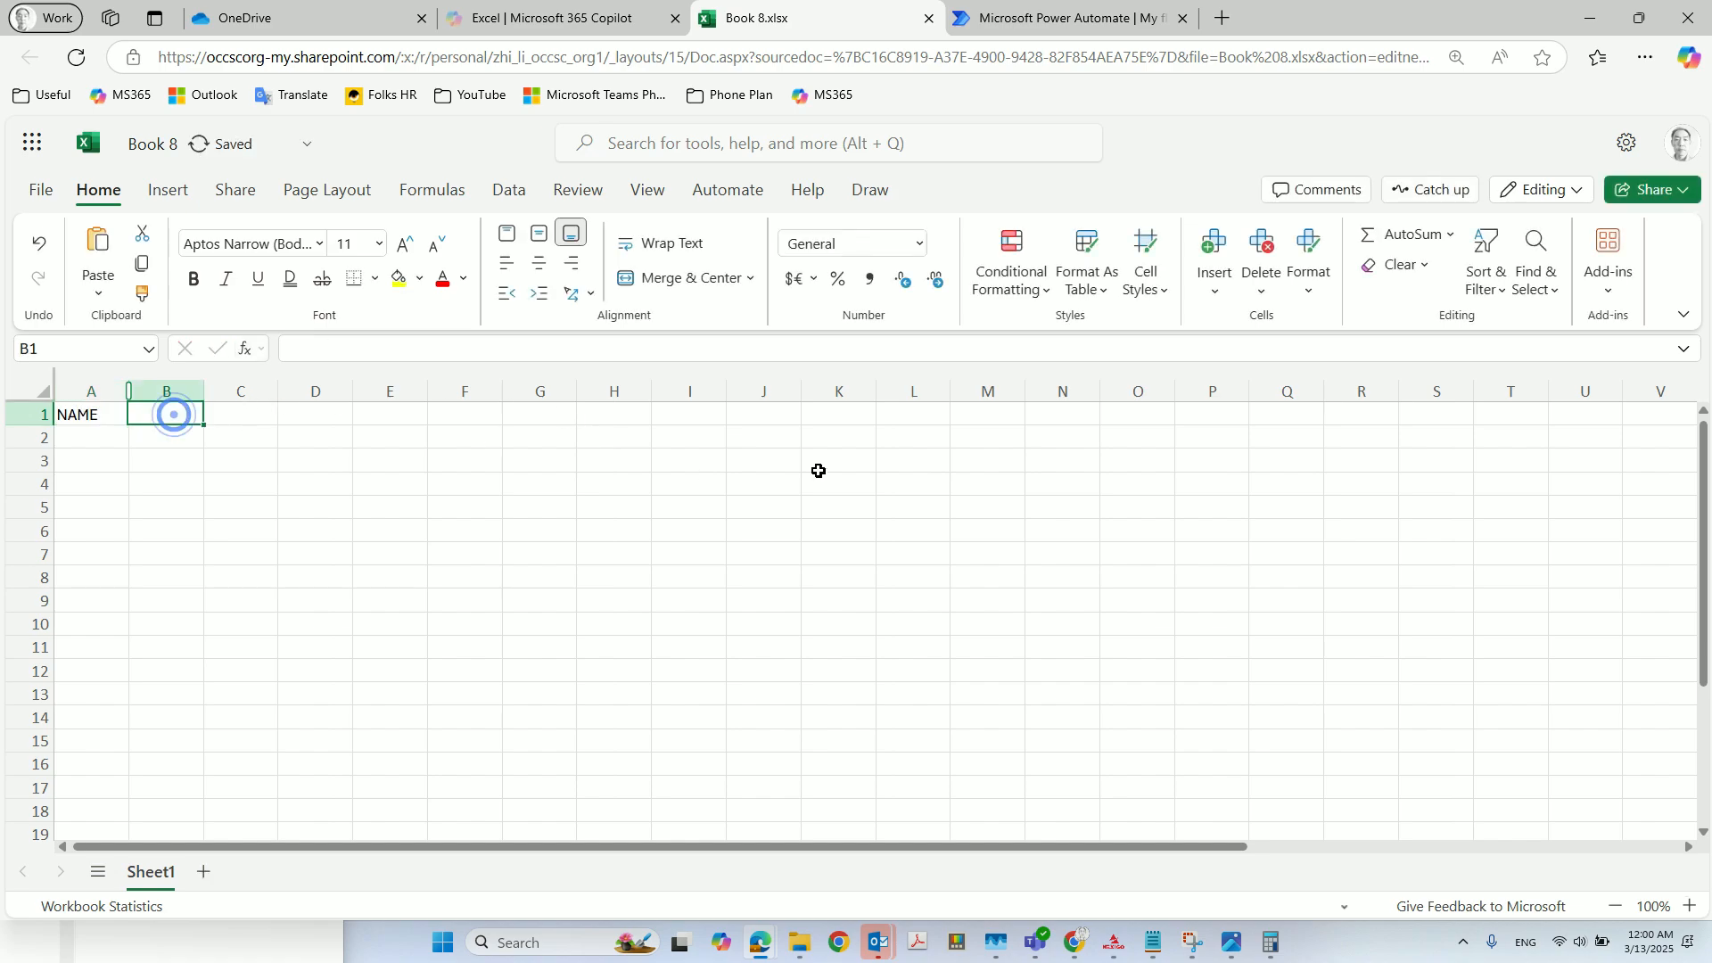
{"action": "type", "text": "Hou"}
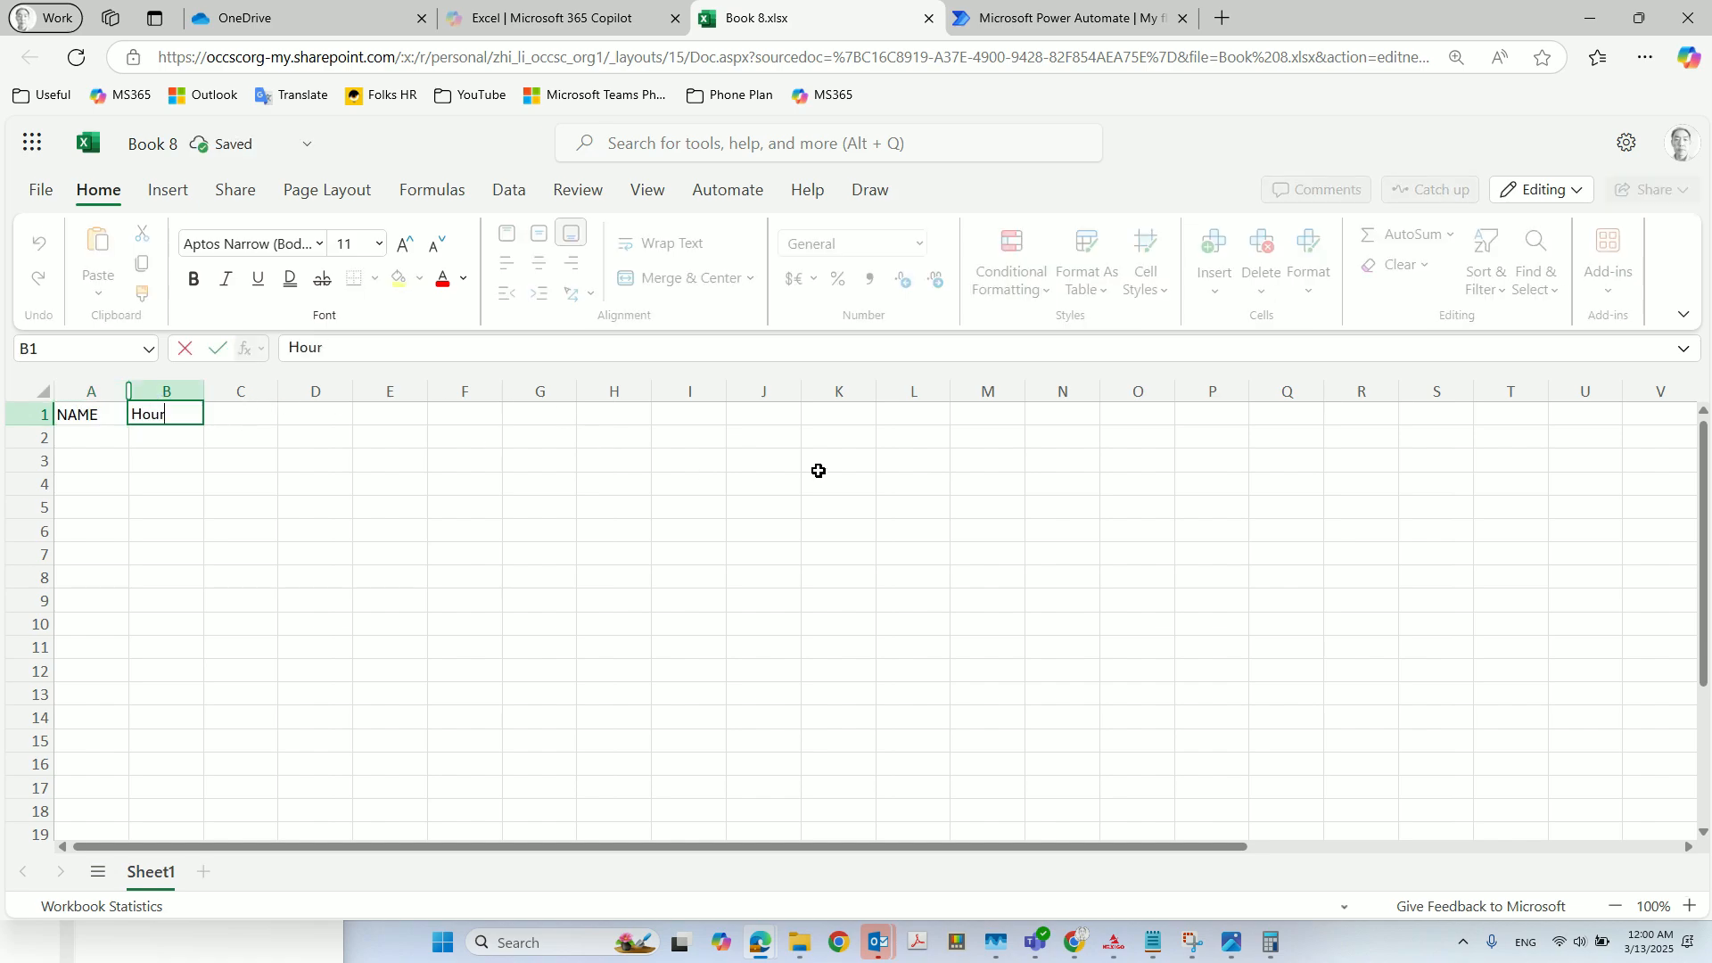
{"action": "type", "text": "r"}
Enter two people's first names in A2 and A3, with hours 1 and 2 beside them in column B
{"action": "left_click", "coordinate": [109, 442]}
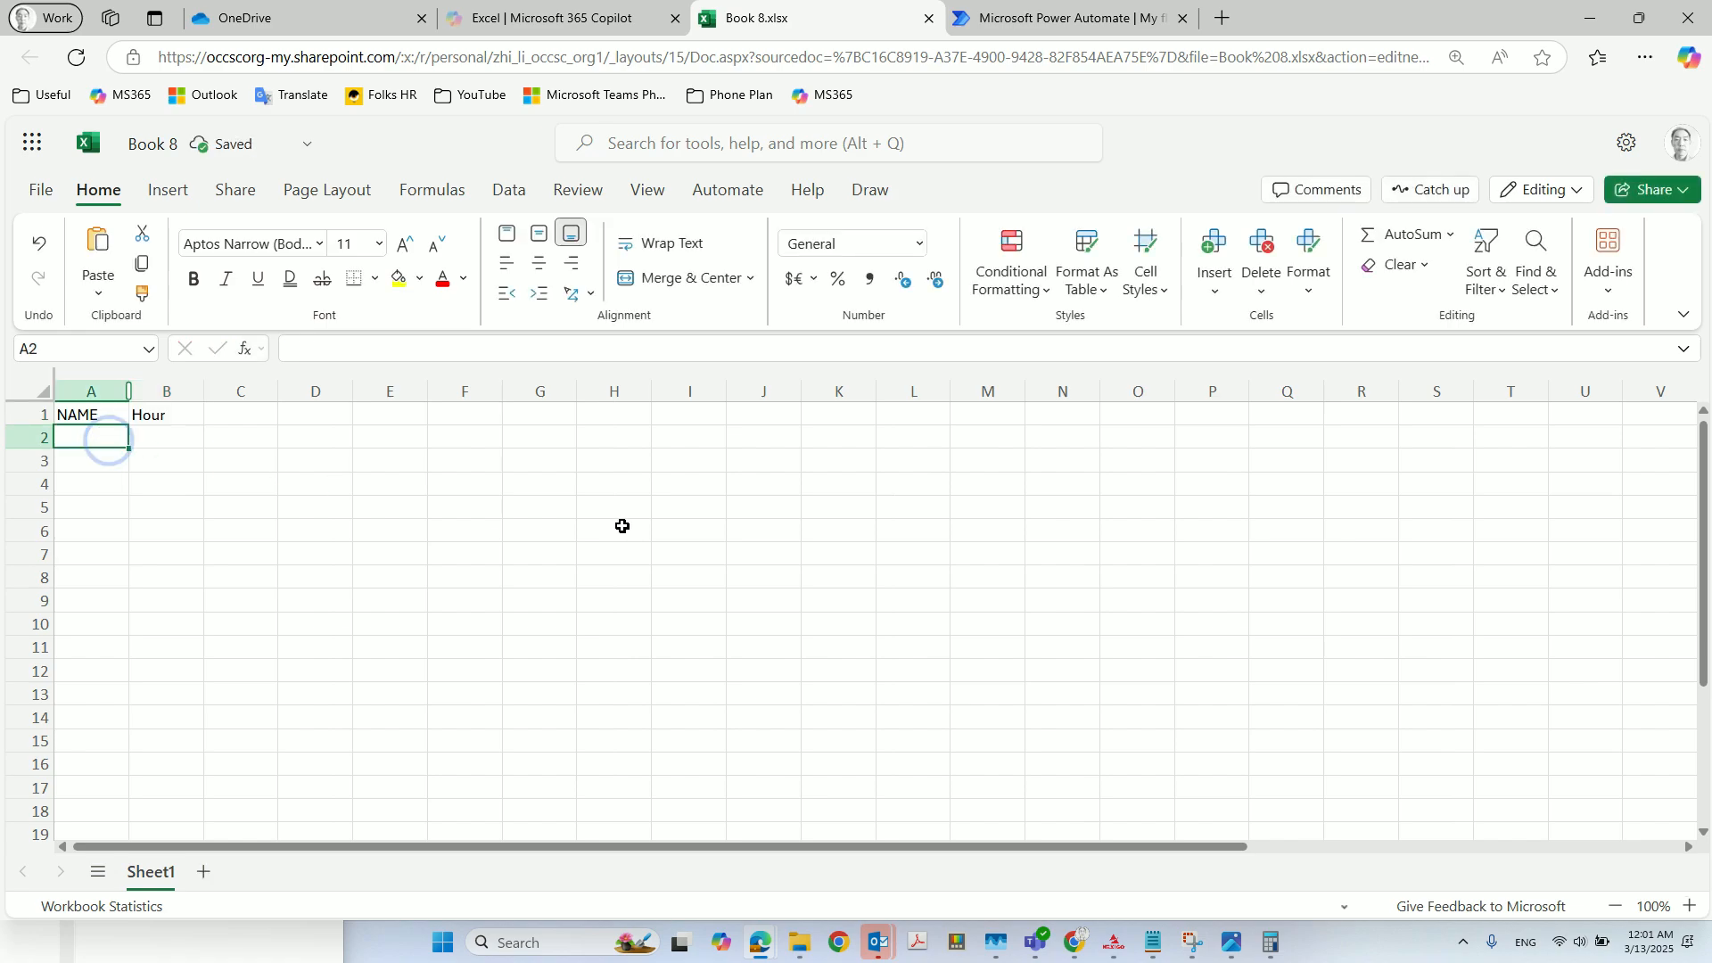
{"action": "type", "text": "Lisa"}
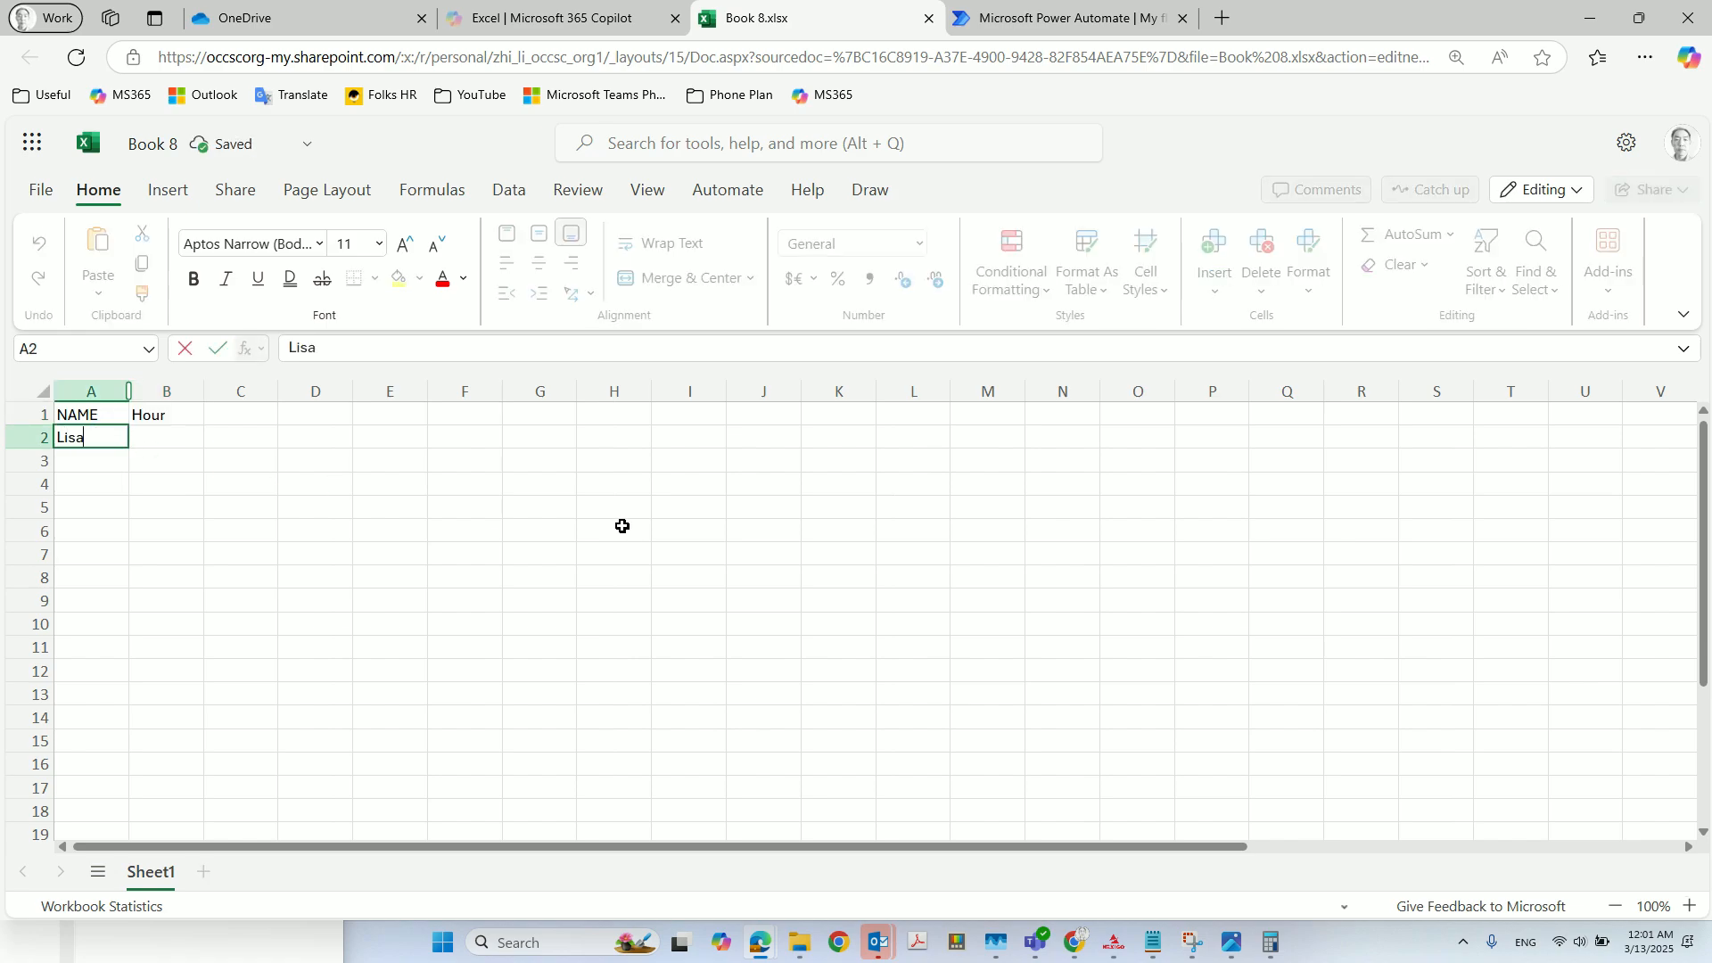
{"action": "left_click", "coordinate": [191, 437]}
{"action": "type", "text": "1"}
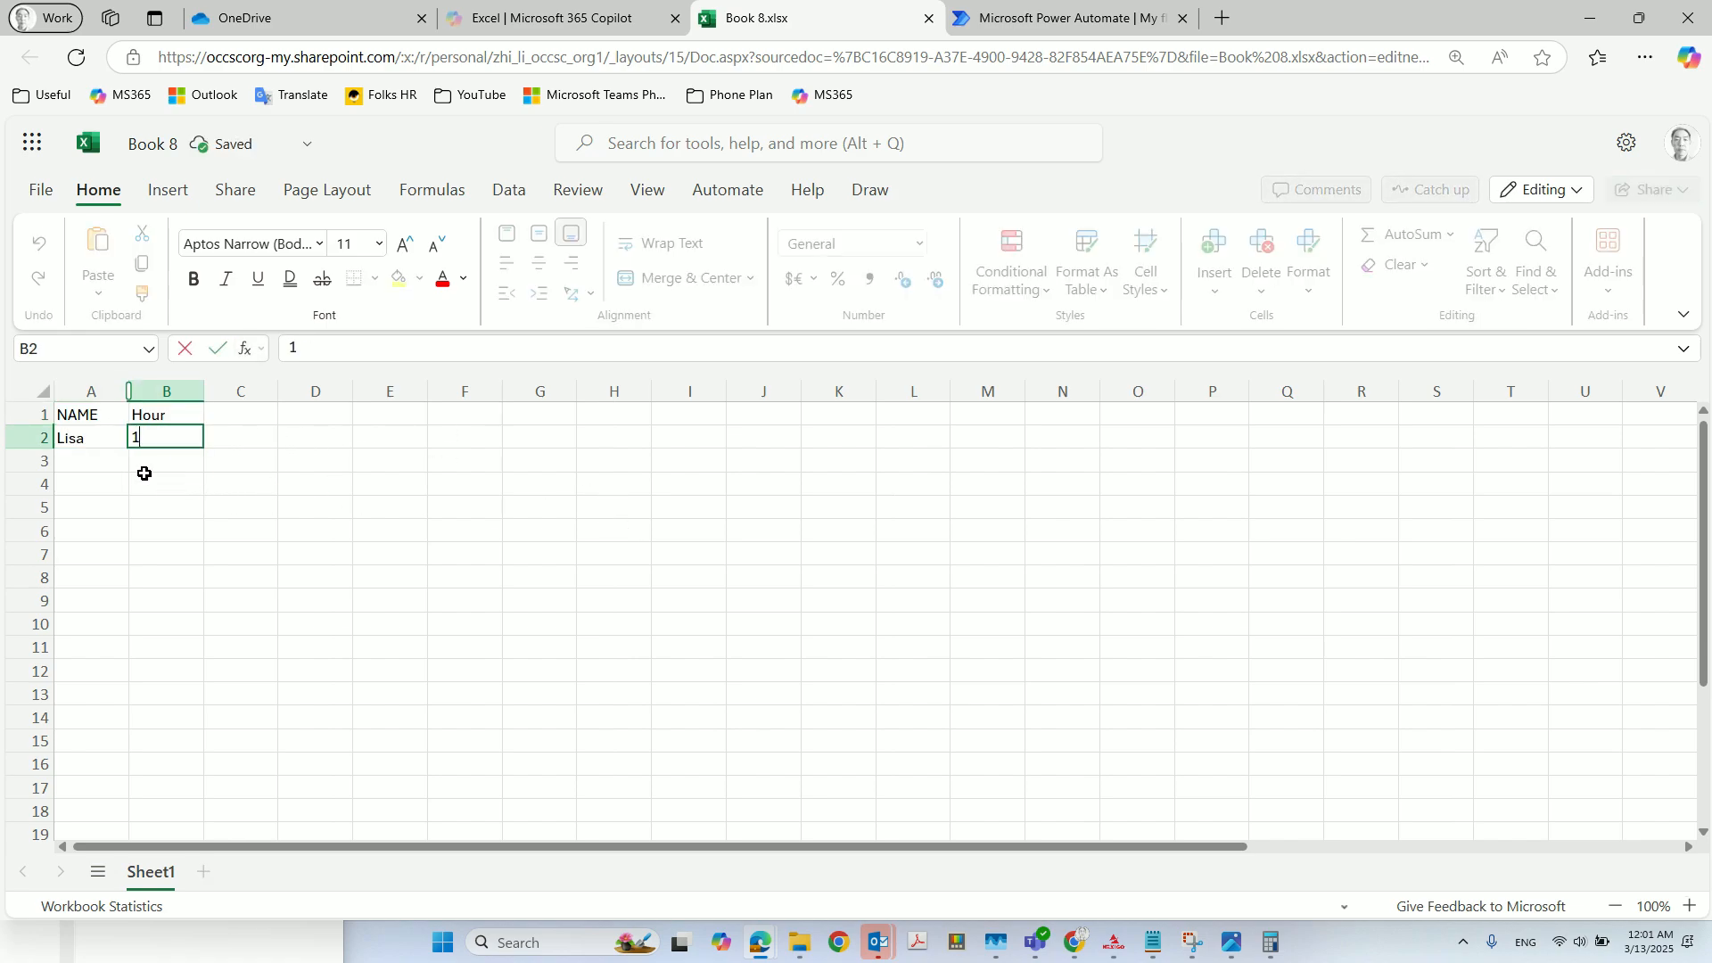
{"action": "left_click", "coordinate": [110, 466]}
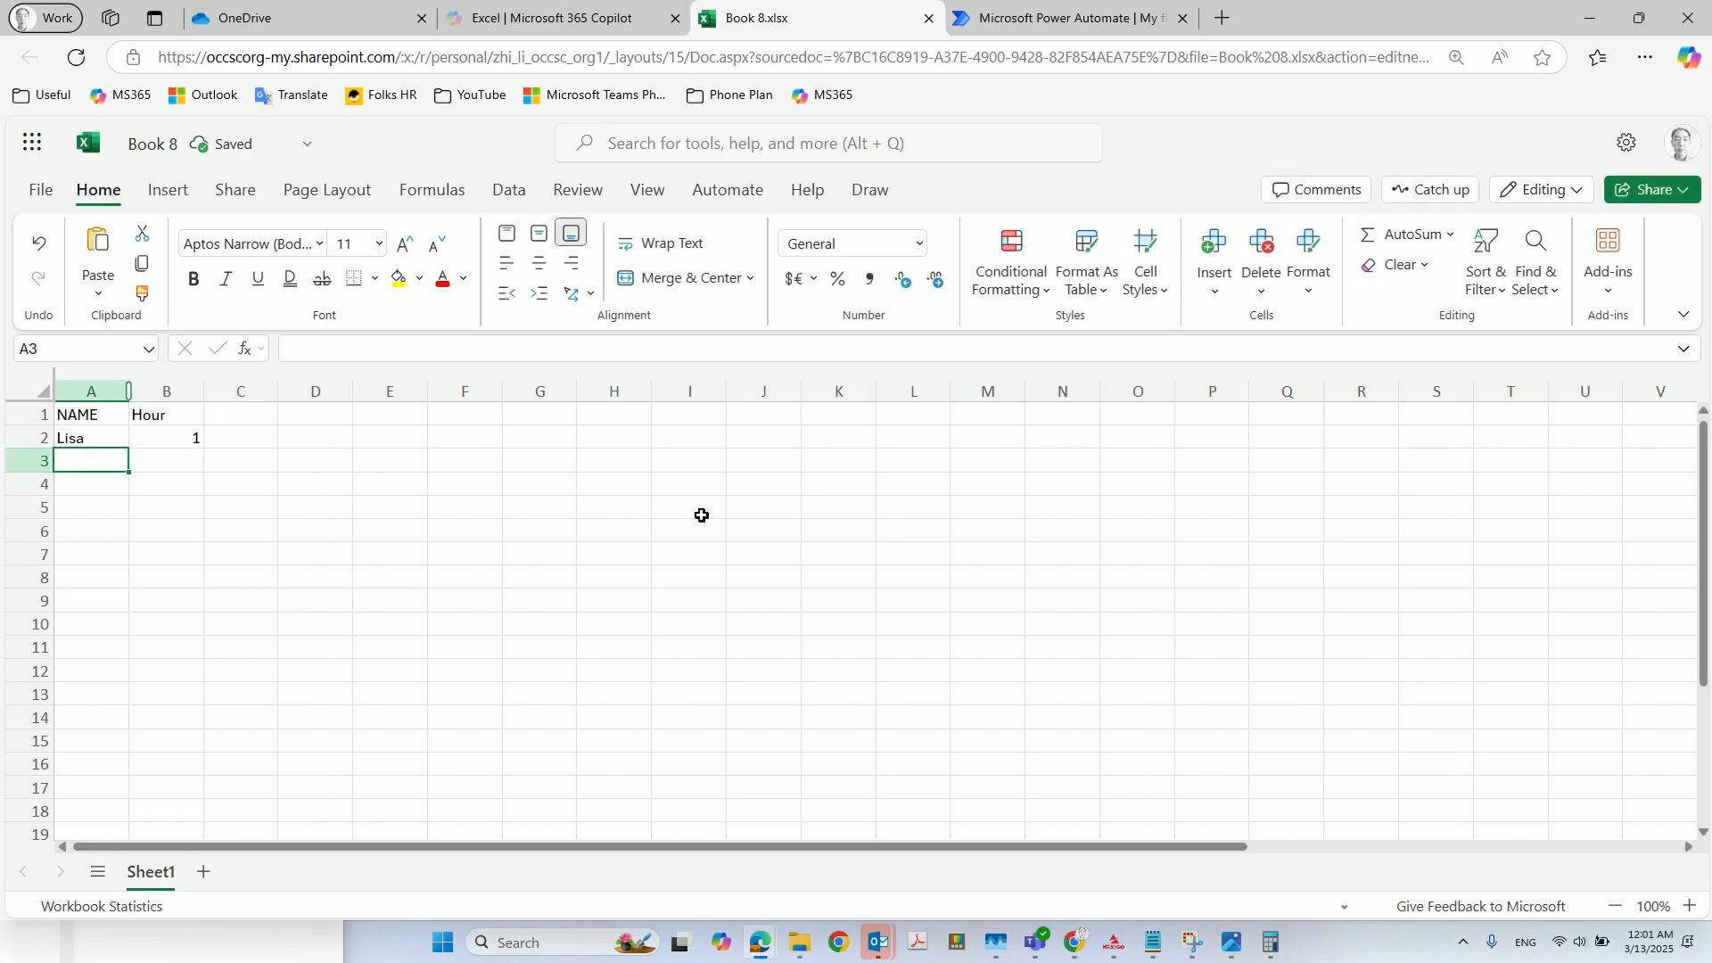
{"action": "type", "text": "Amy"}
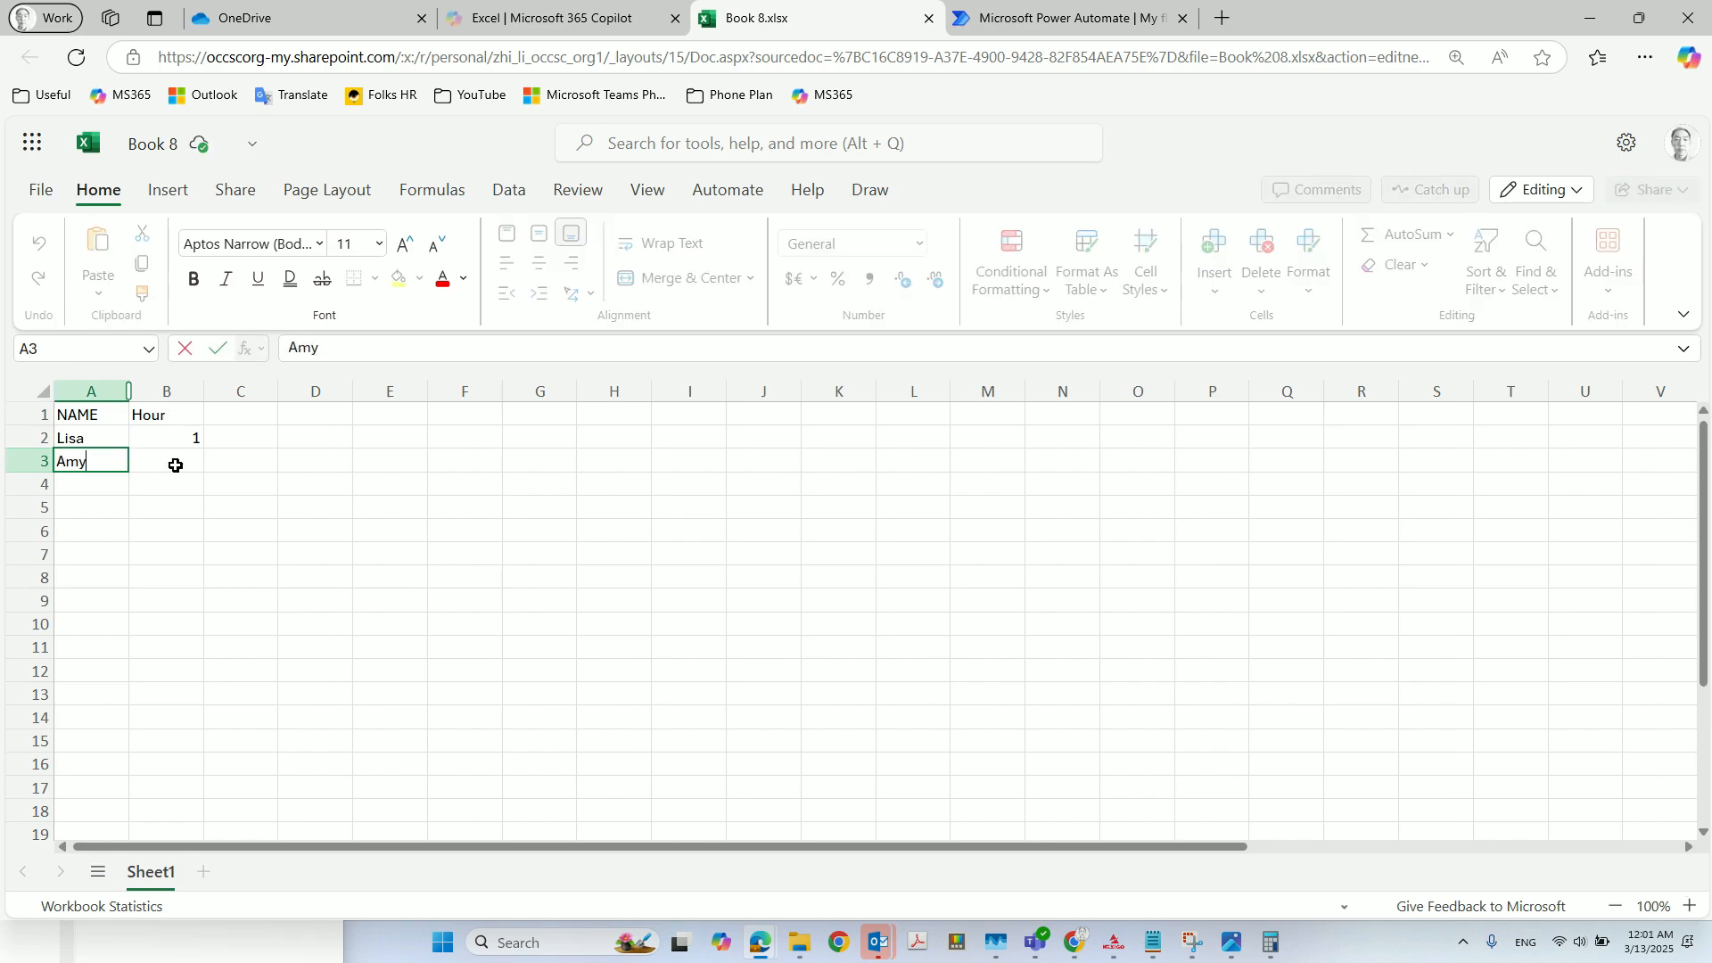
{"action": "left_click", "coordinate": [174, 464]}
{"action": "type", "text": "2"}
Enter a third person's first name in A4 and the hour value 3 in B4
{"action": "left_click", "coordinate": [80, 483]}
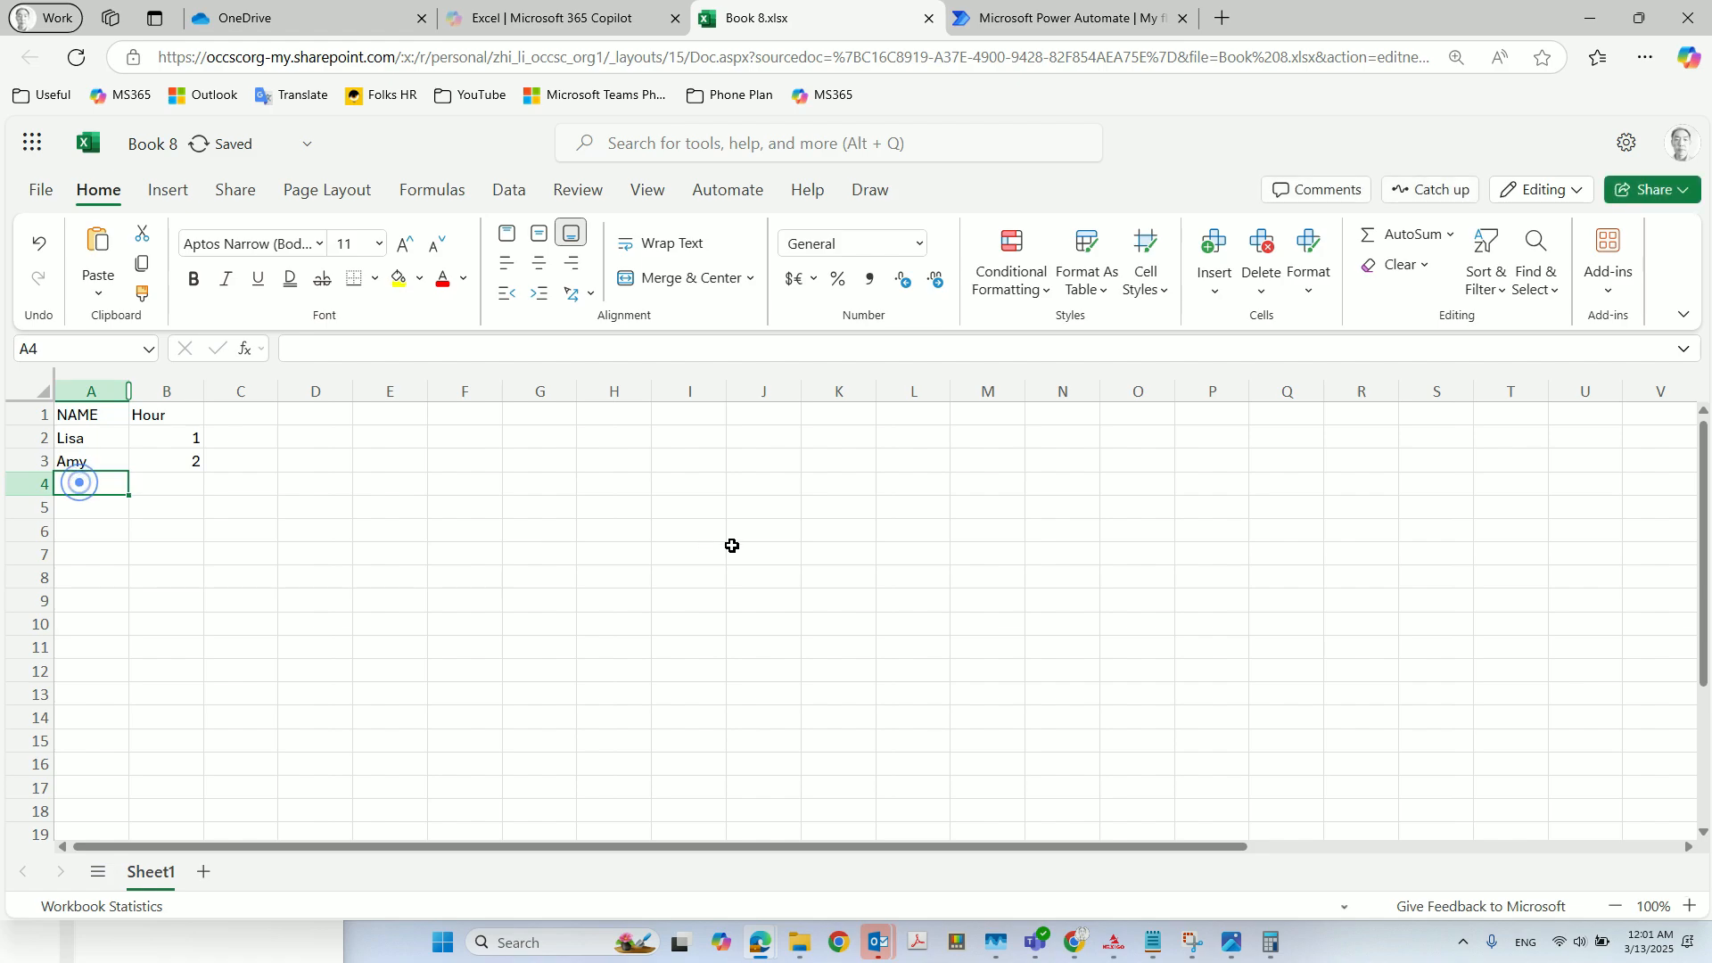
{"action": "type", "text": "Ying"}
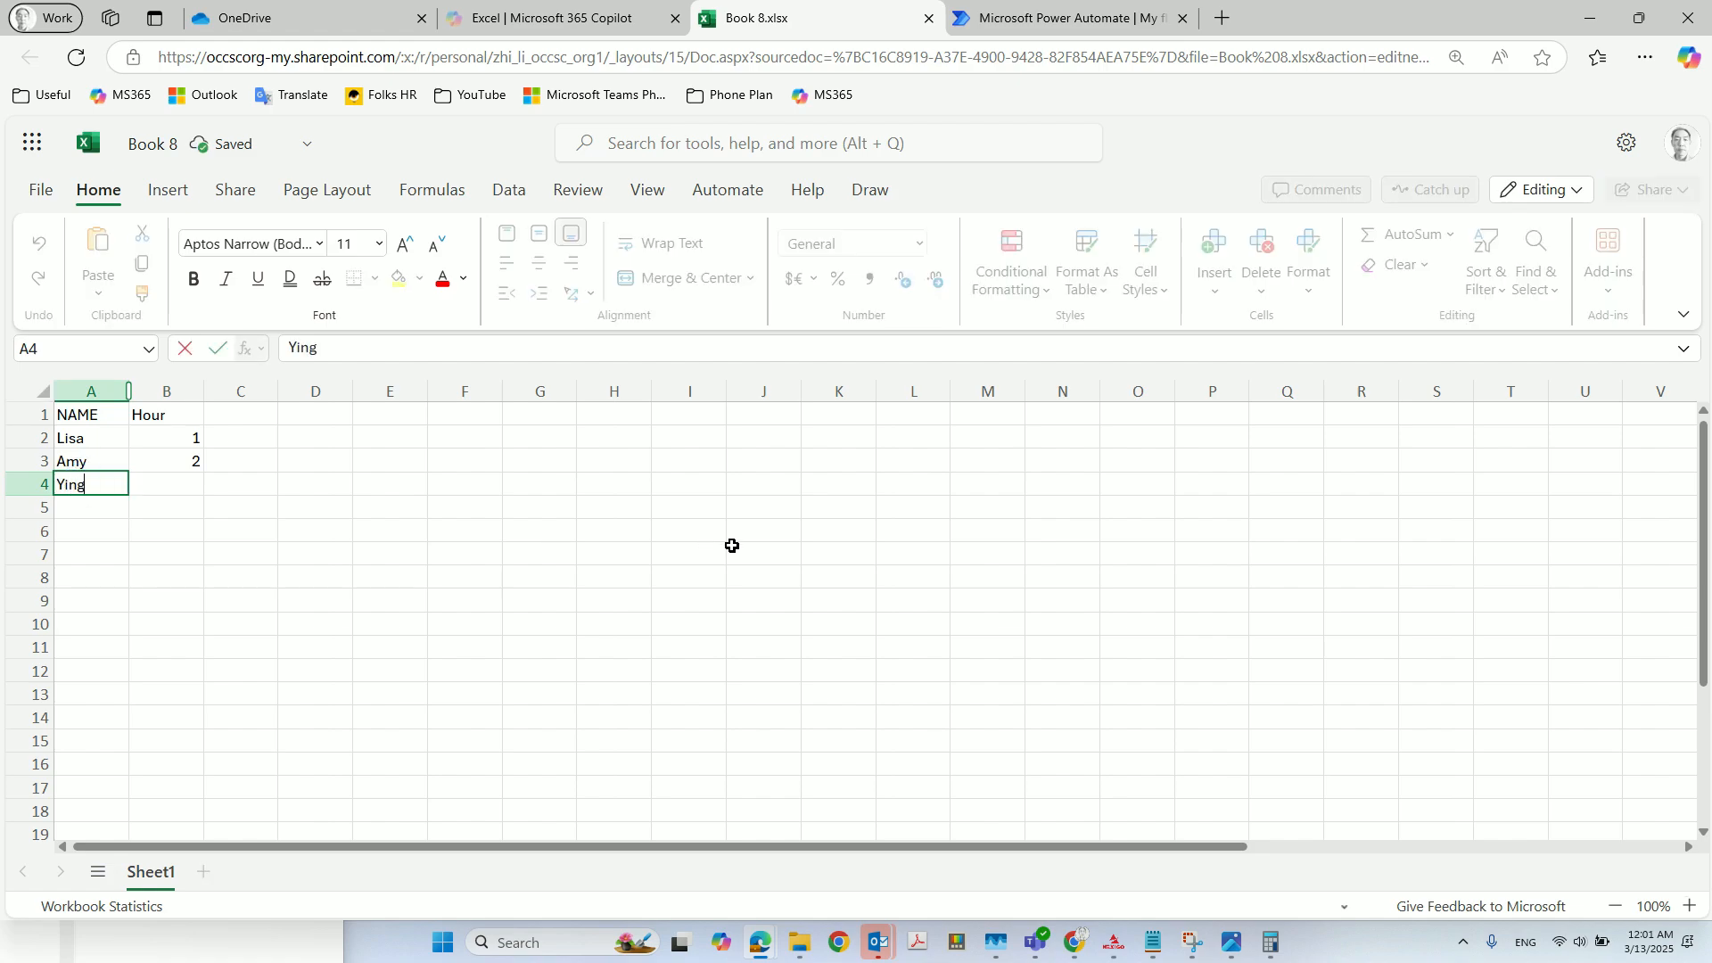
{"action": "left_click", "coordinate": [178, 482]}
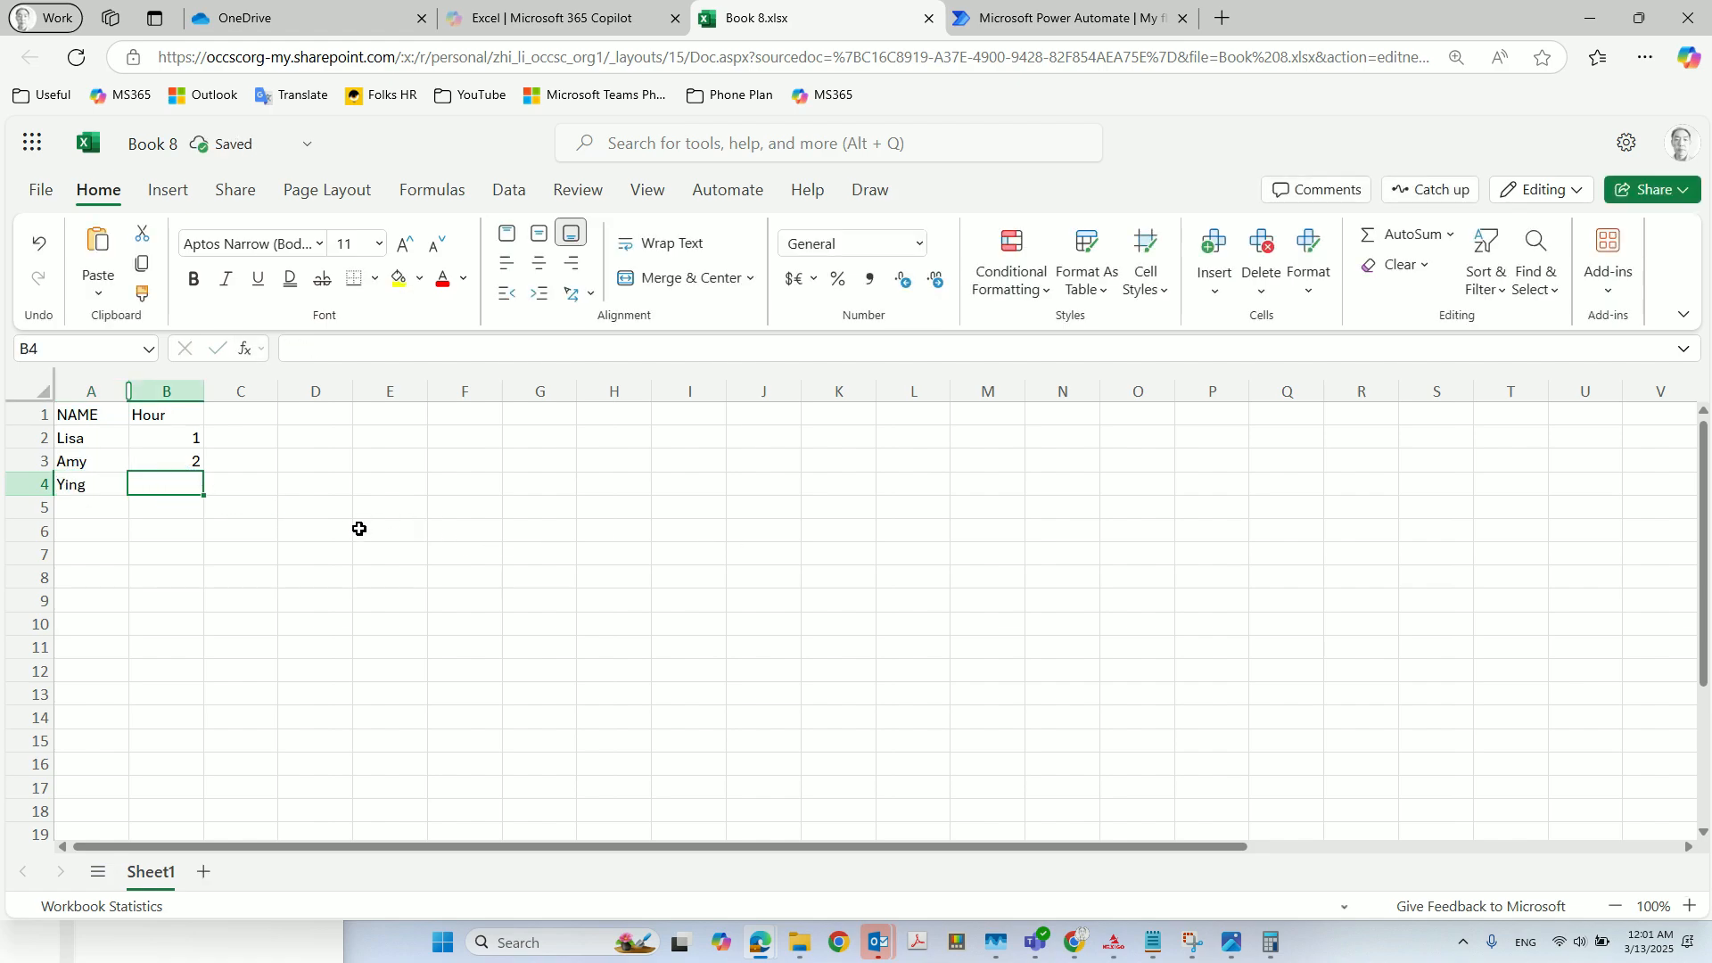
{"action": "type", "text": "3"}
{"action": "left_click", "coordinate": [349, 600]}
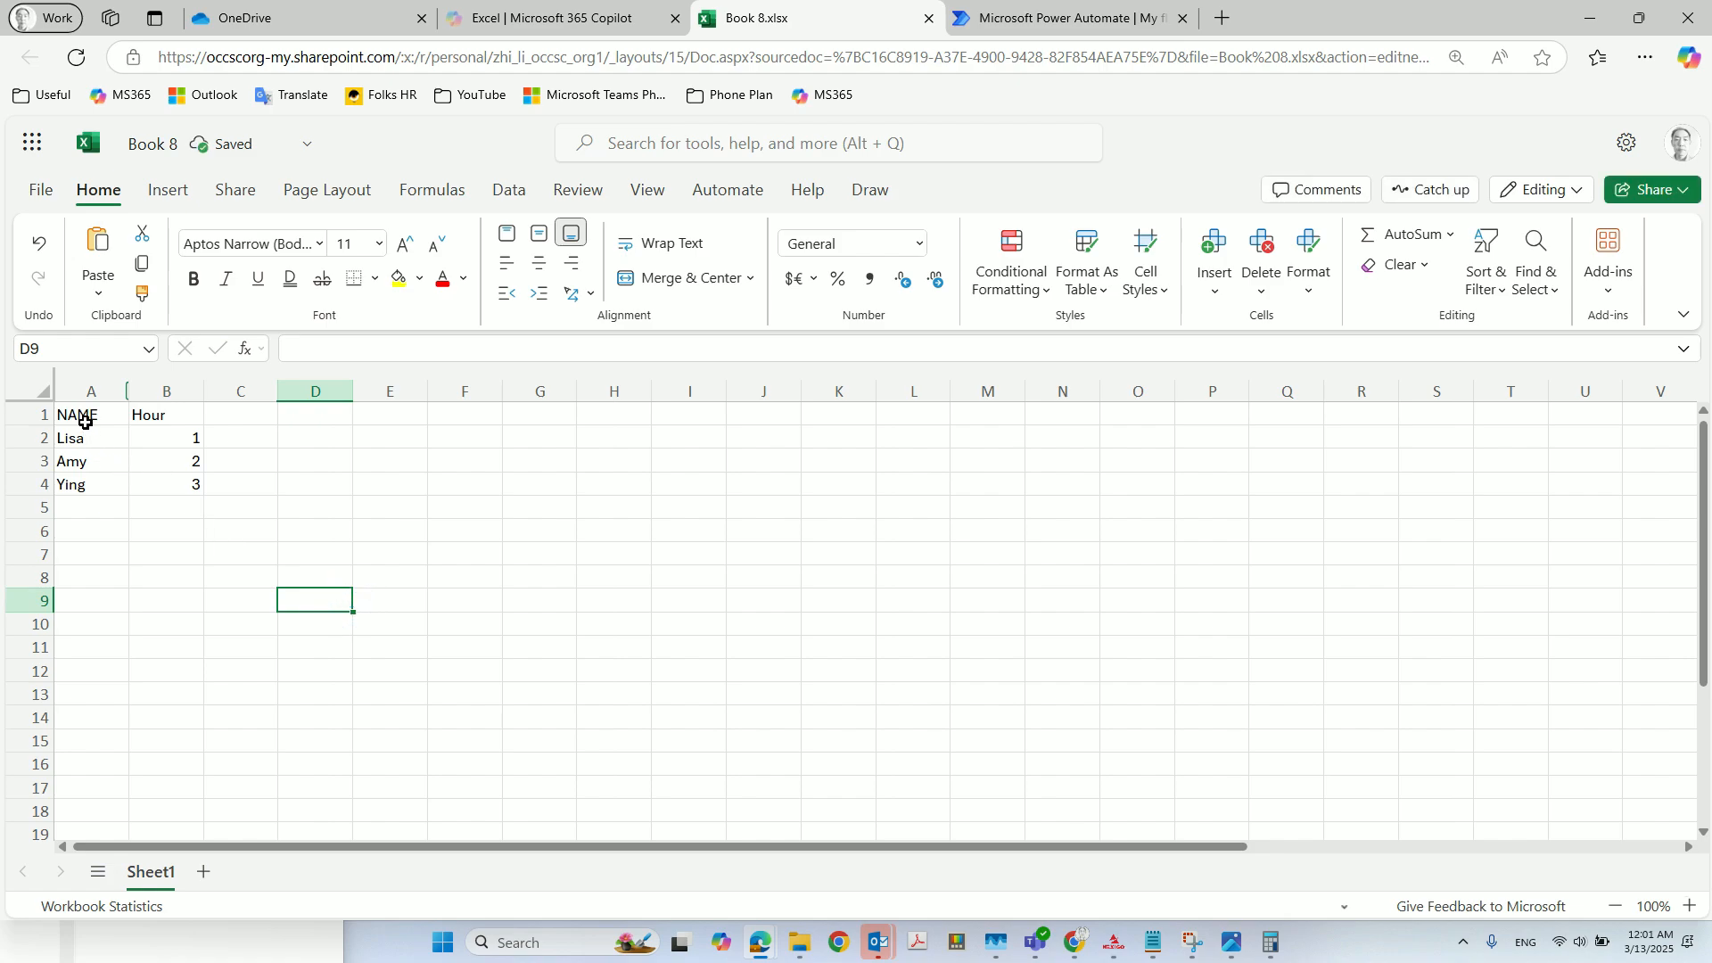
Convert the range A1:B4 into a table with headers
{"action": "left_click_drag", "start_coordinate": [85, 421], "coordinate": [200, 487]}
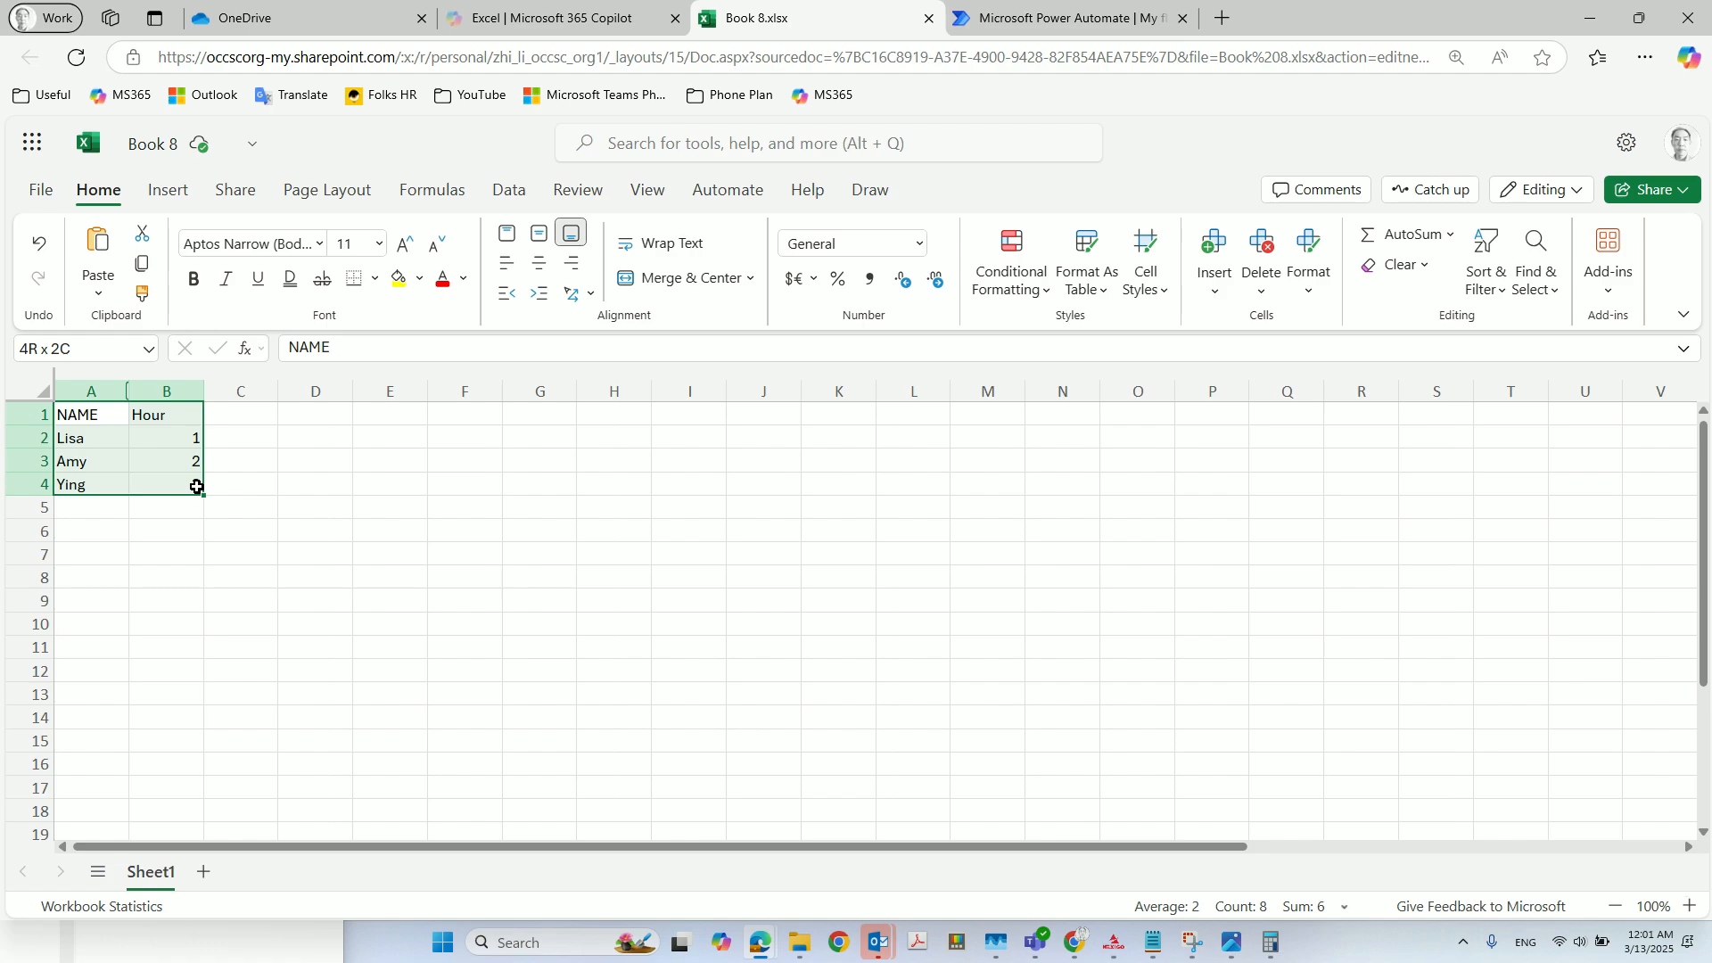
{"action": "left_click", "coordinate": [174, 192]}
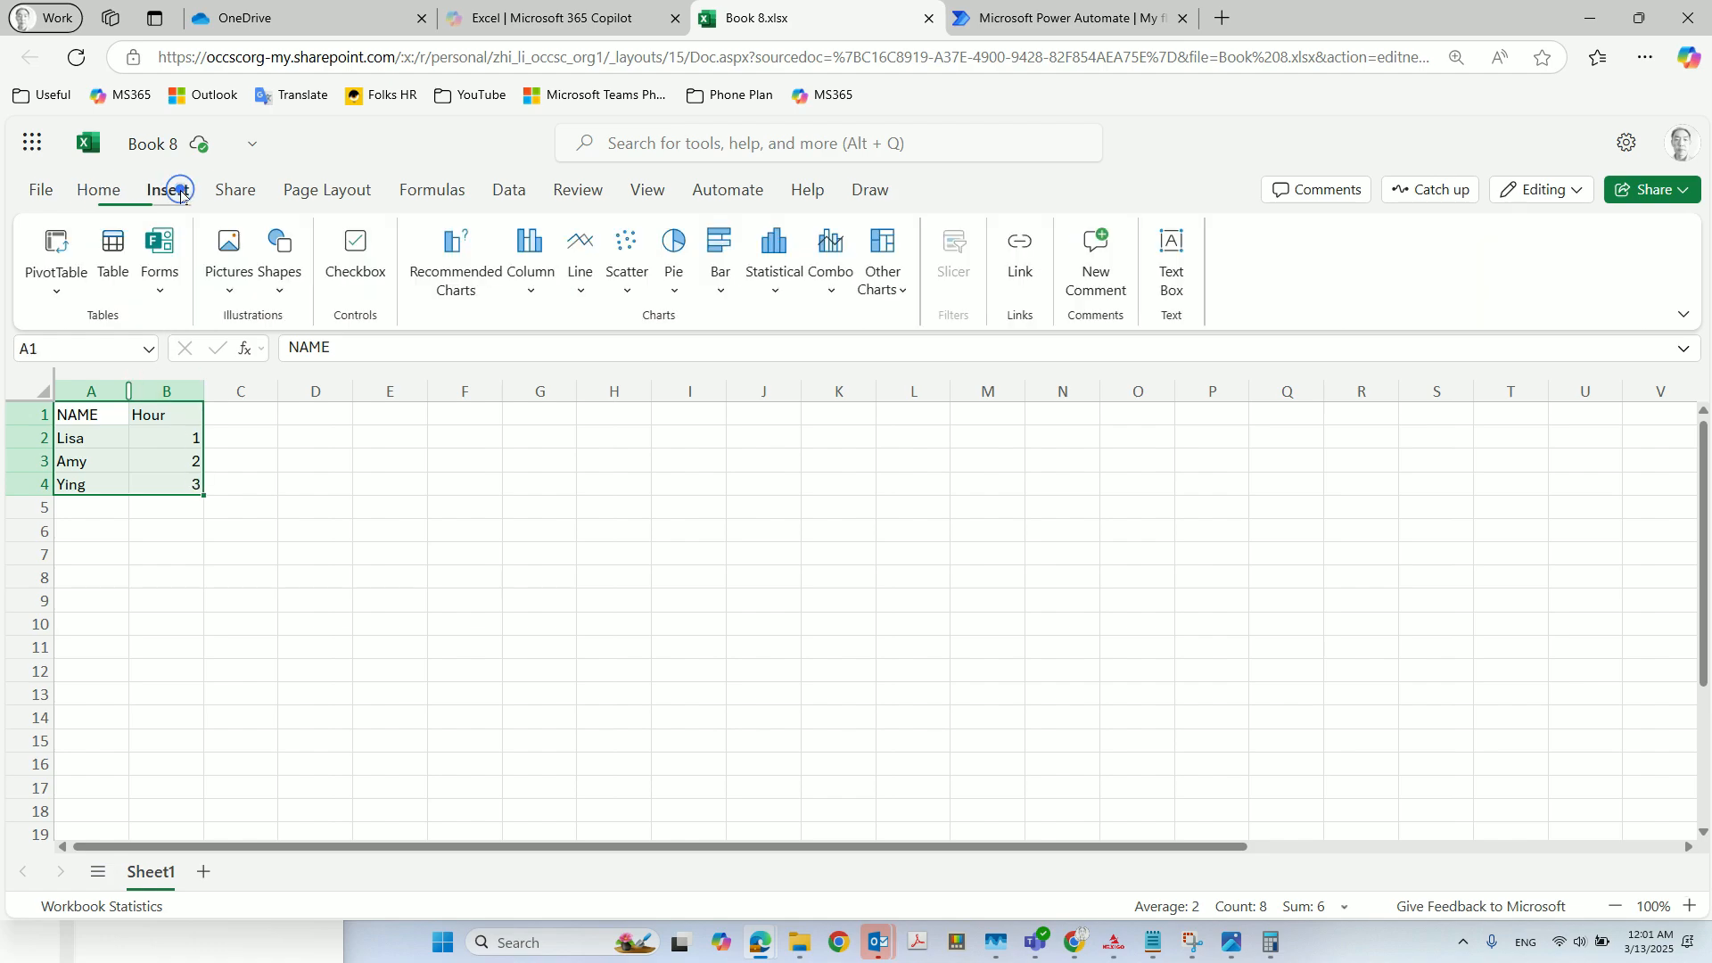
{"action": "left_click", "coordinate": [116, 267]}
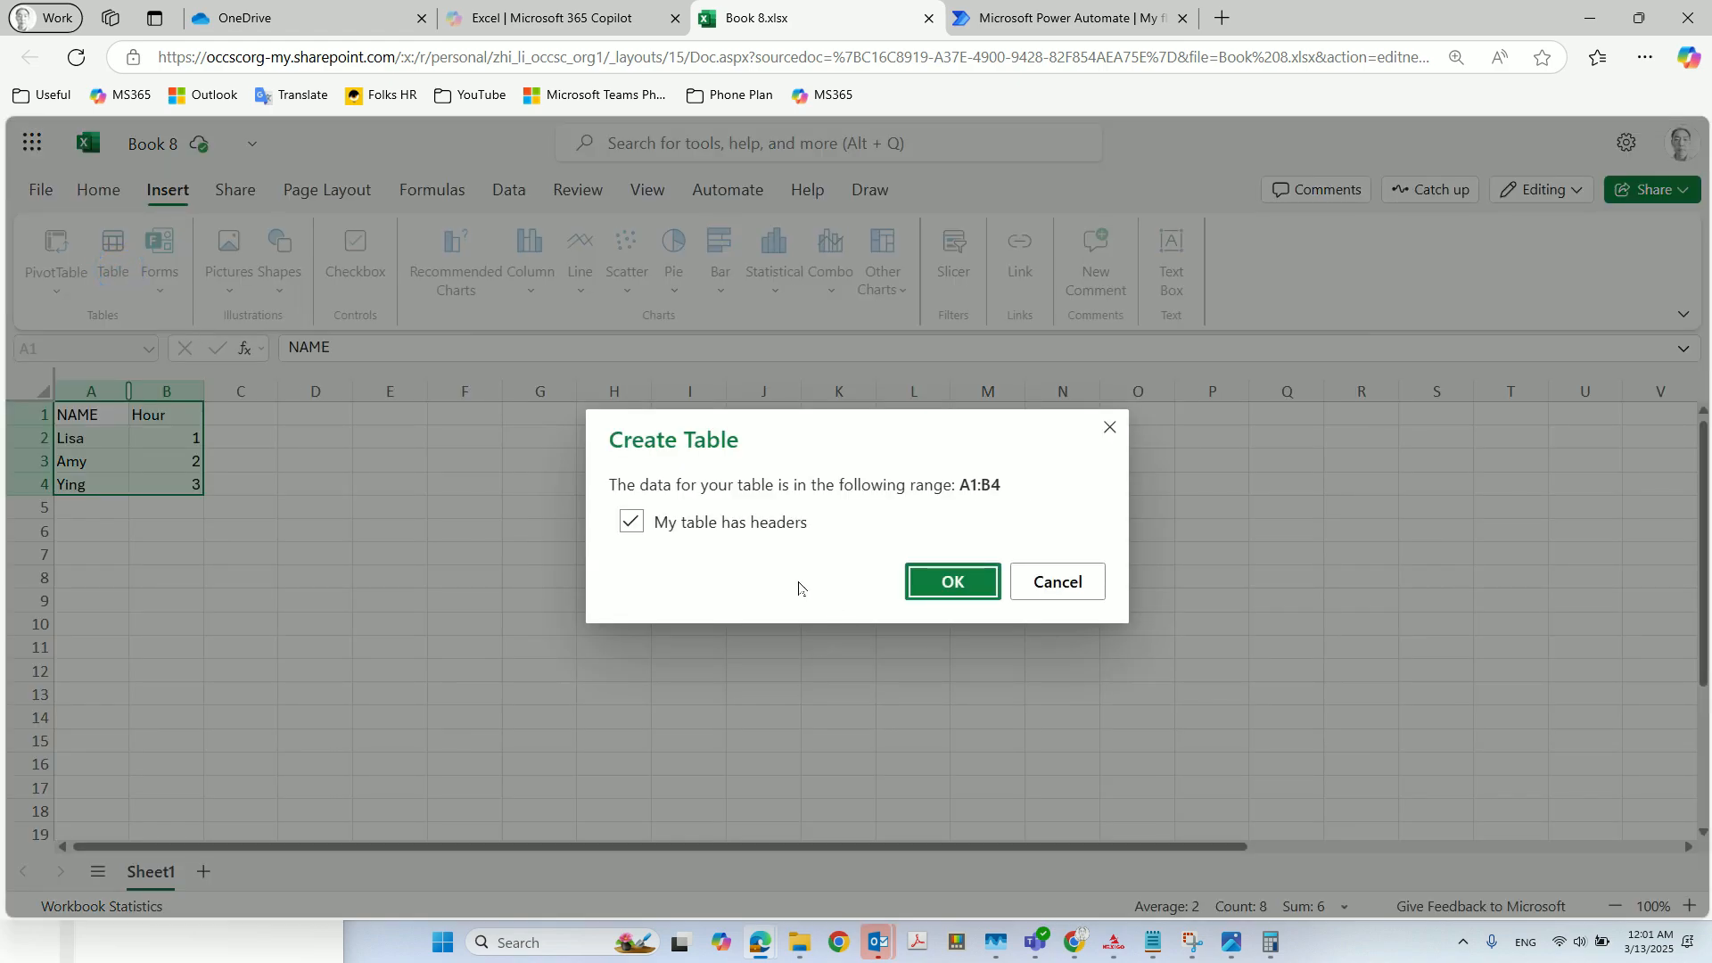
{"action": "left_click", "coordinate": [952, 582]}
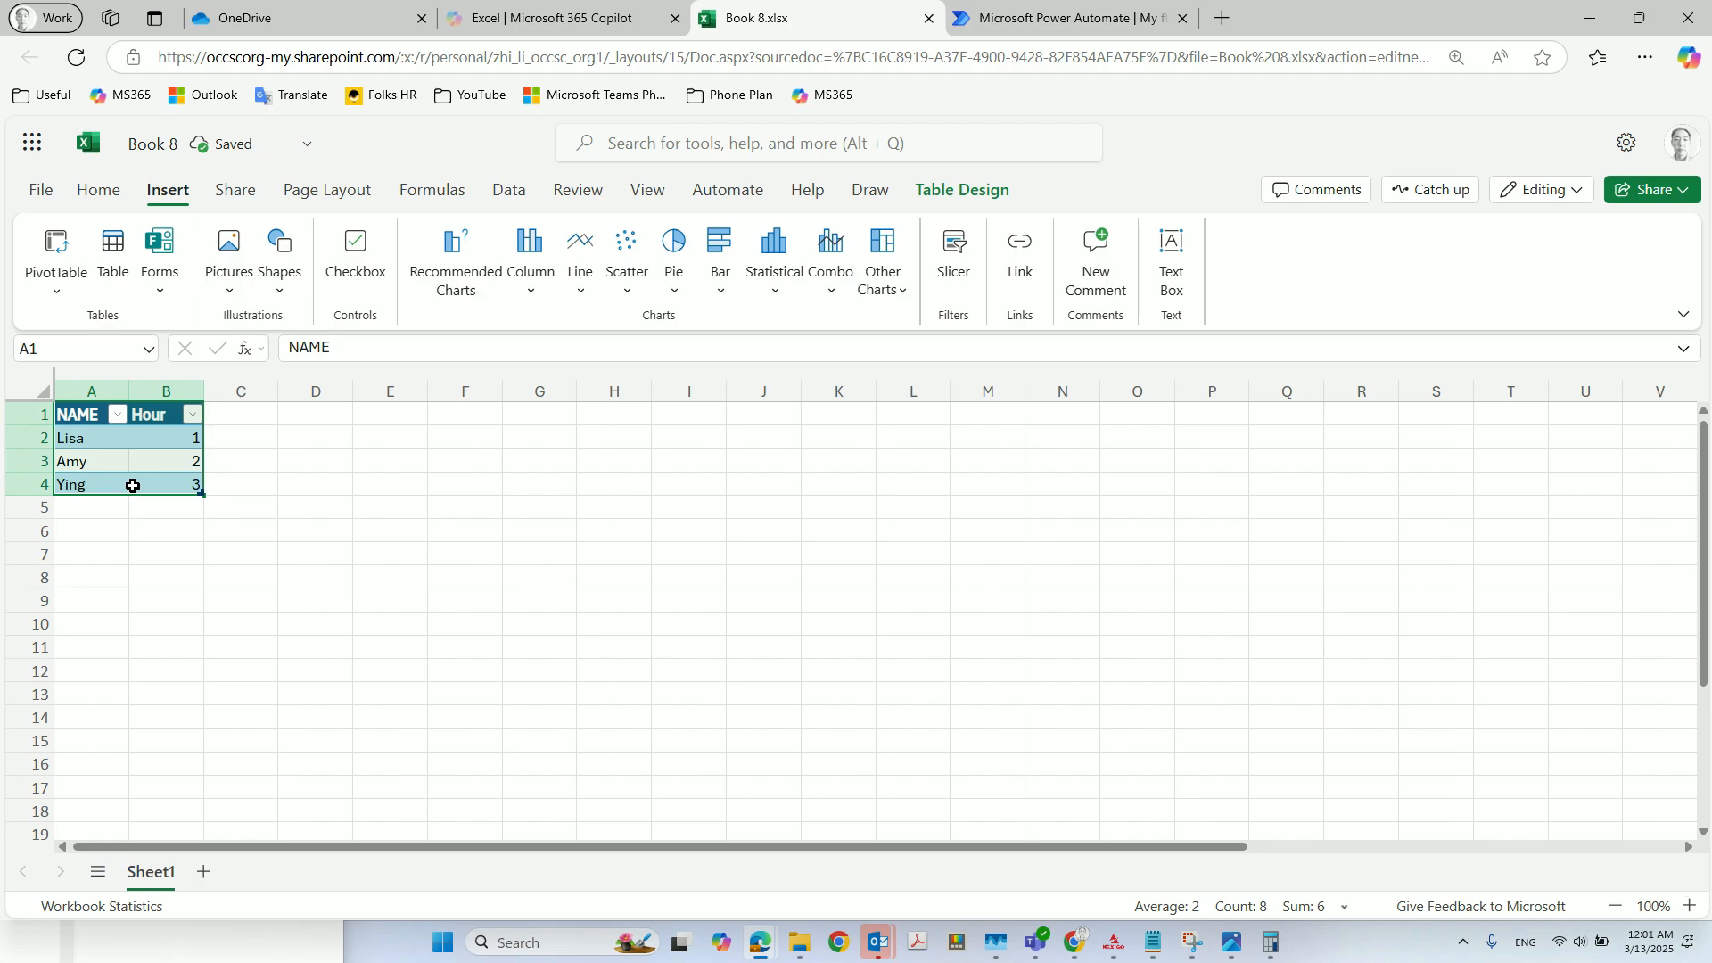
Rename the workbook as data and move it to the 2025PowerApps folder in My files
{"action": "left_click", "coordinate": [174, 155]}
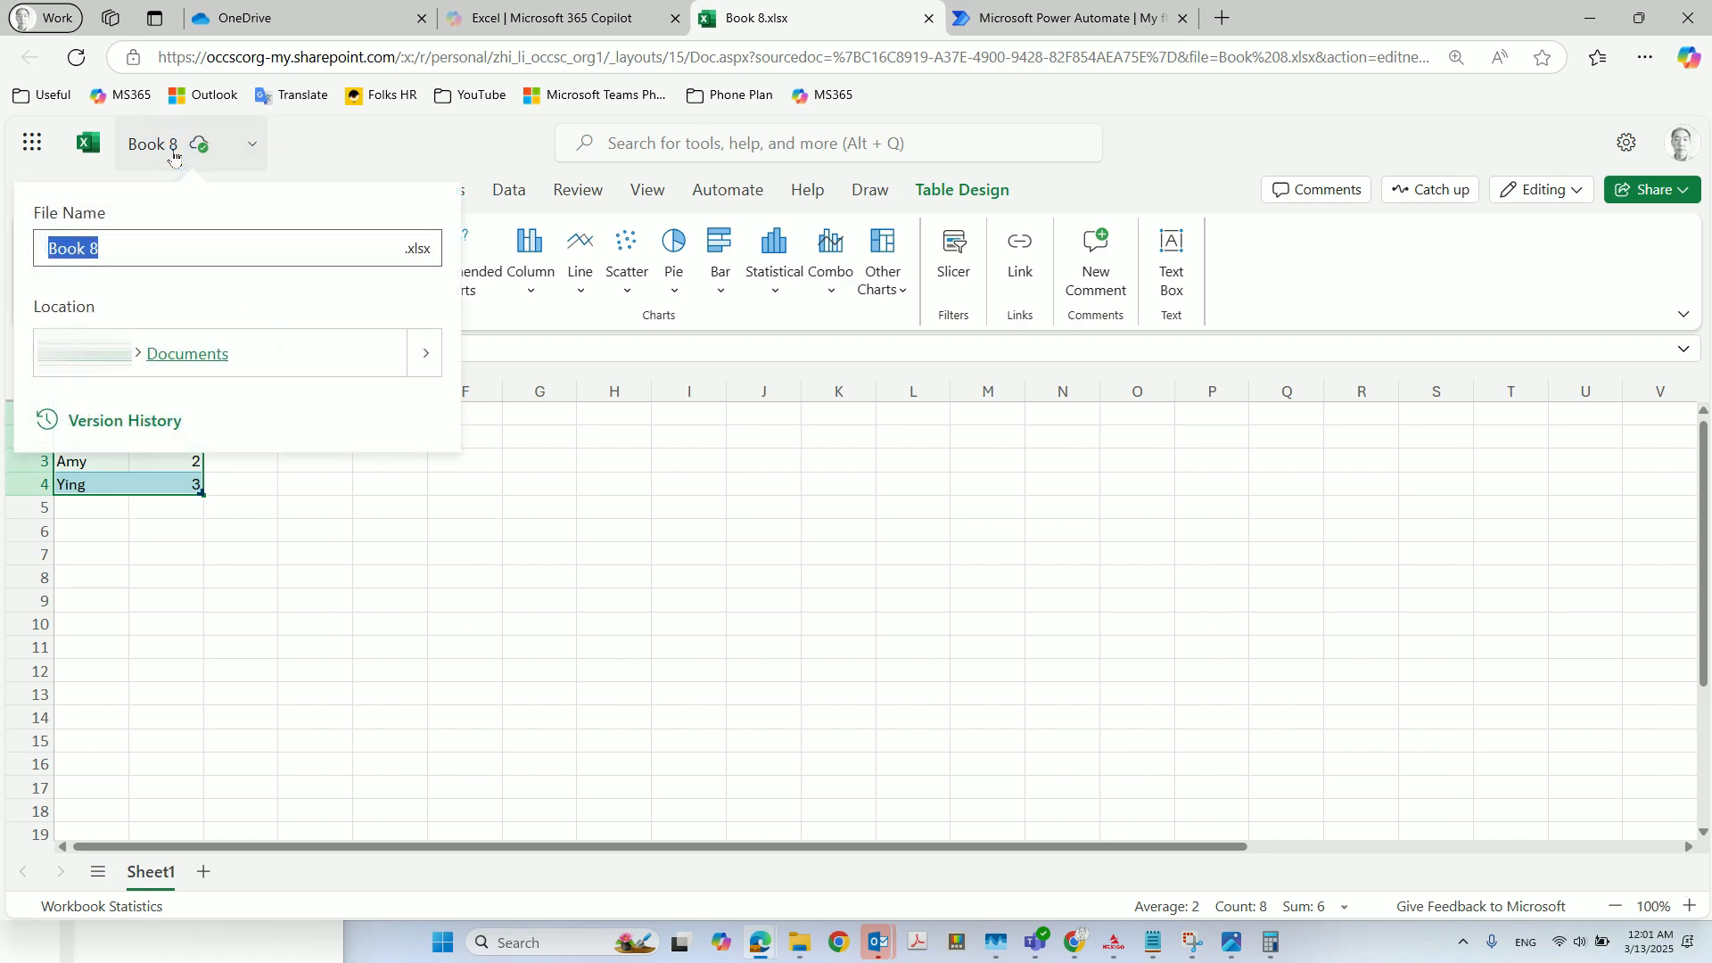
{"action": "type", "text": "data"}
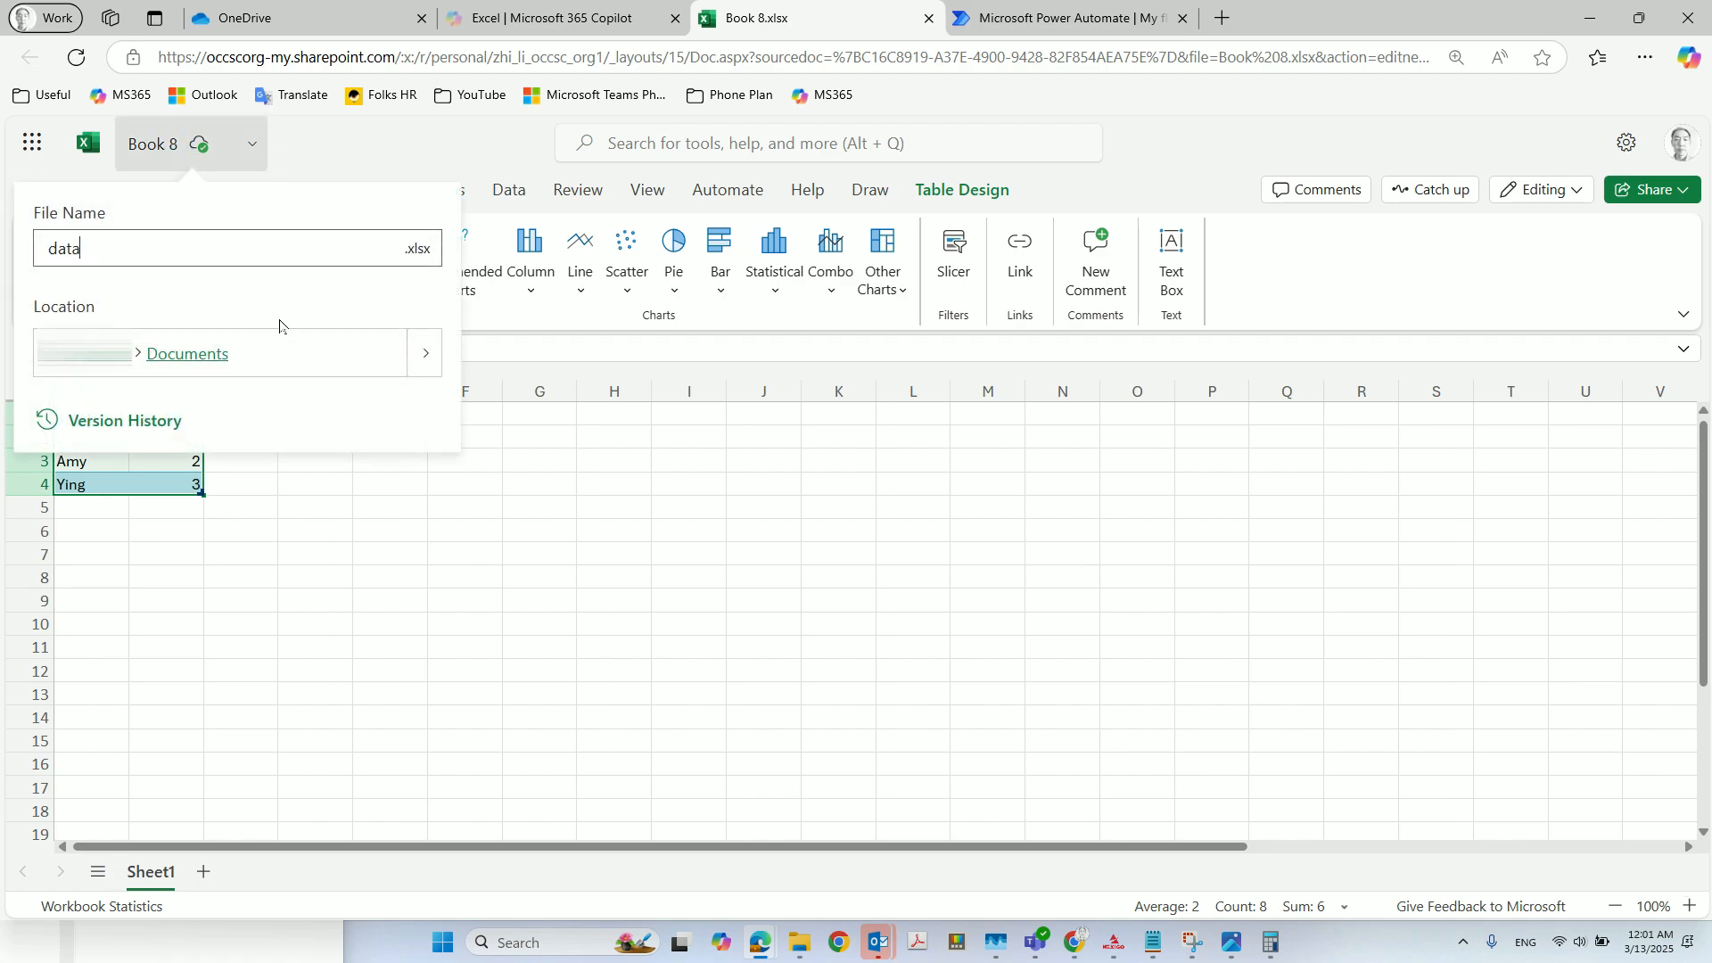
{"action": "left_click", "coordinate": [440, 364]}
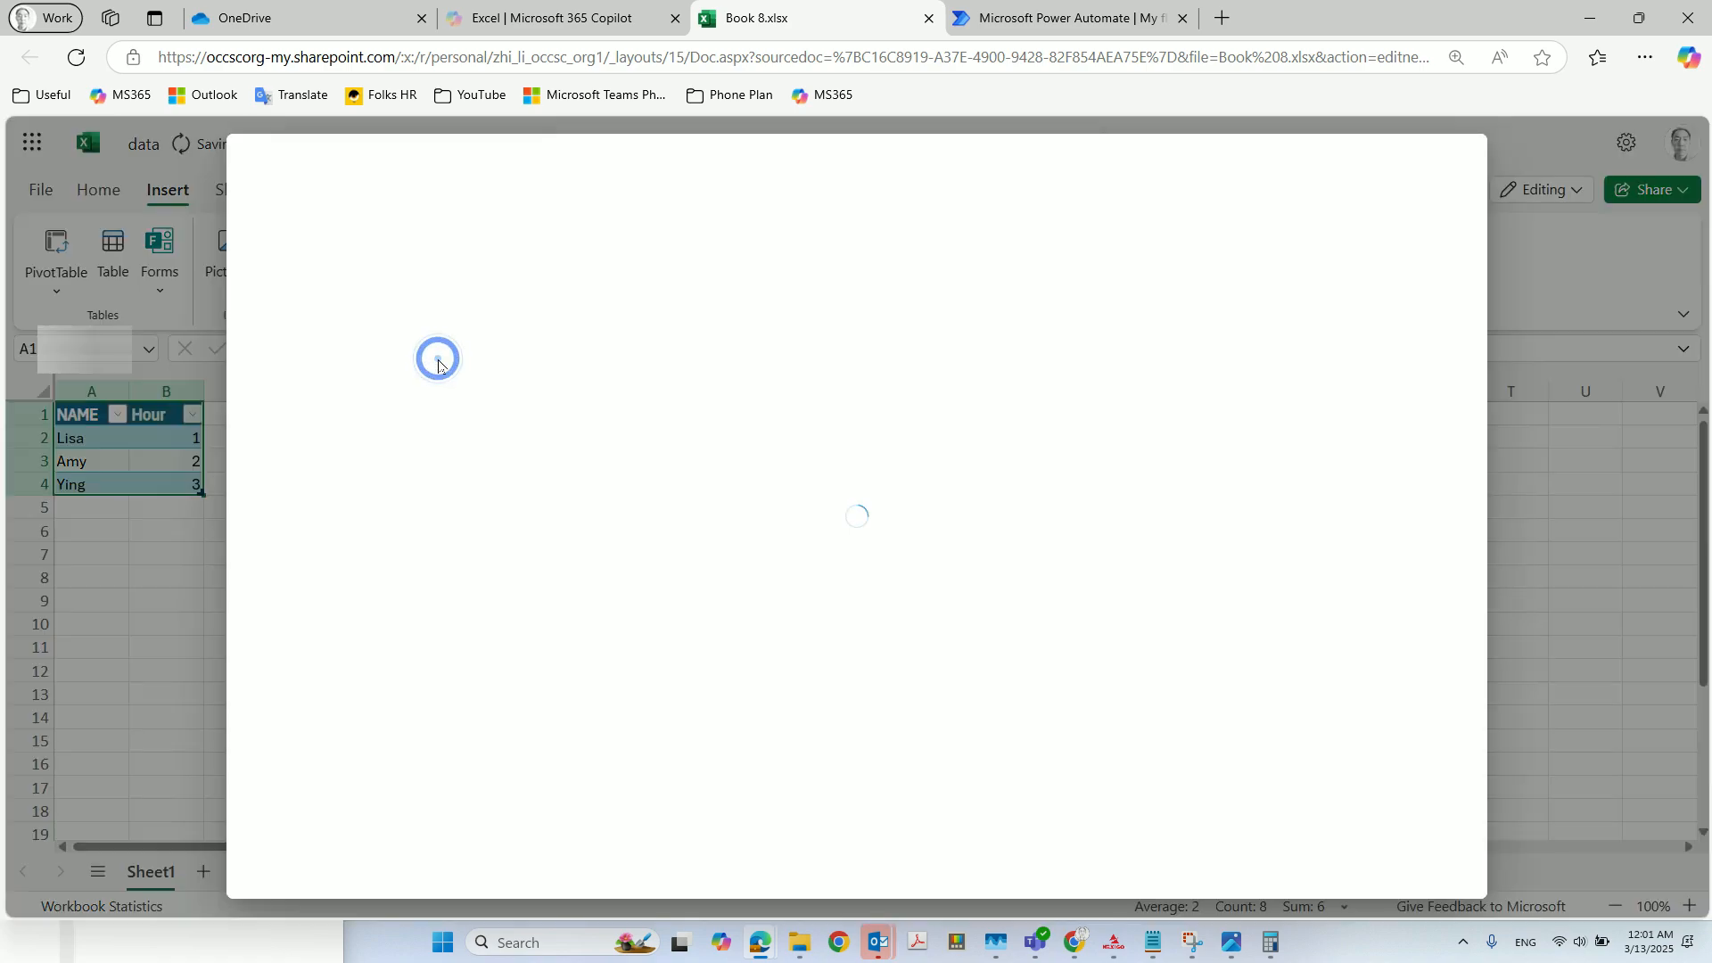
{"action": "left_click", "coordinate": [500, 389]}
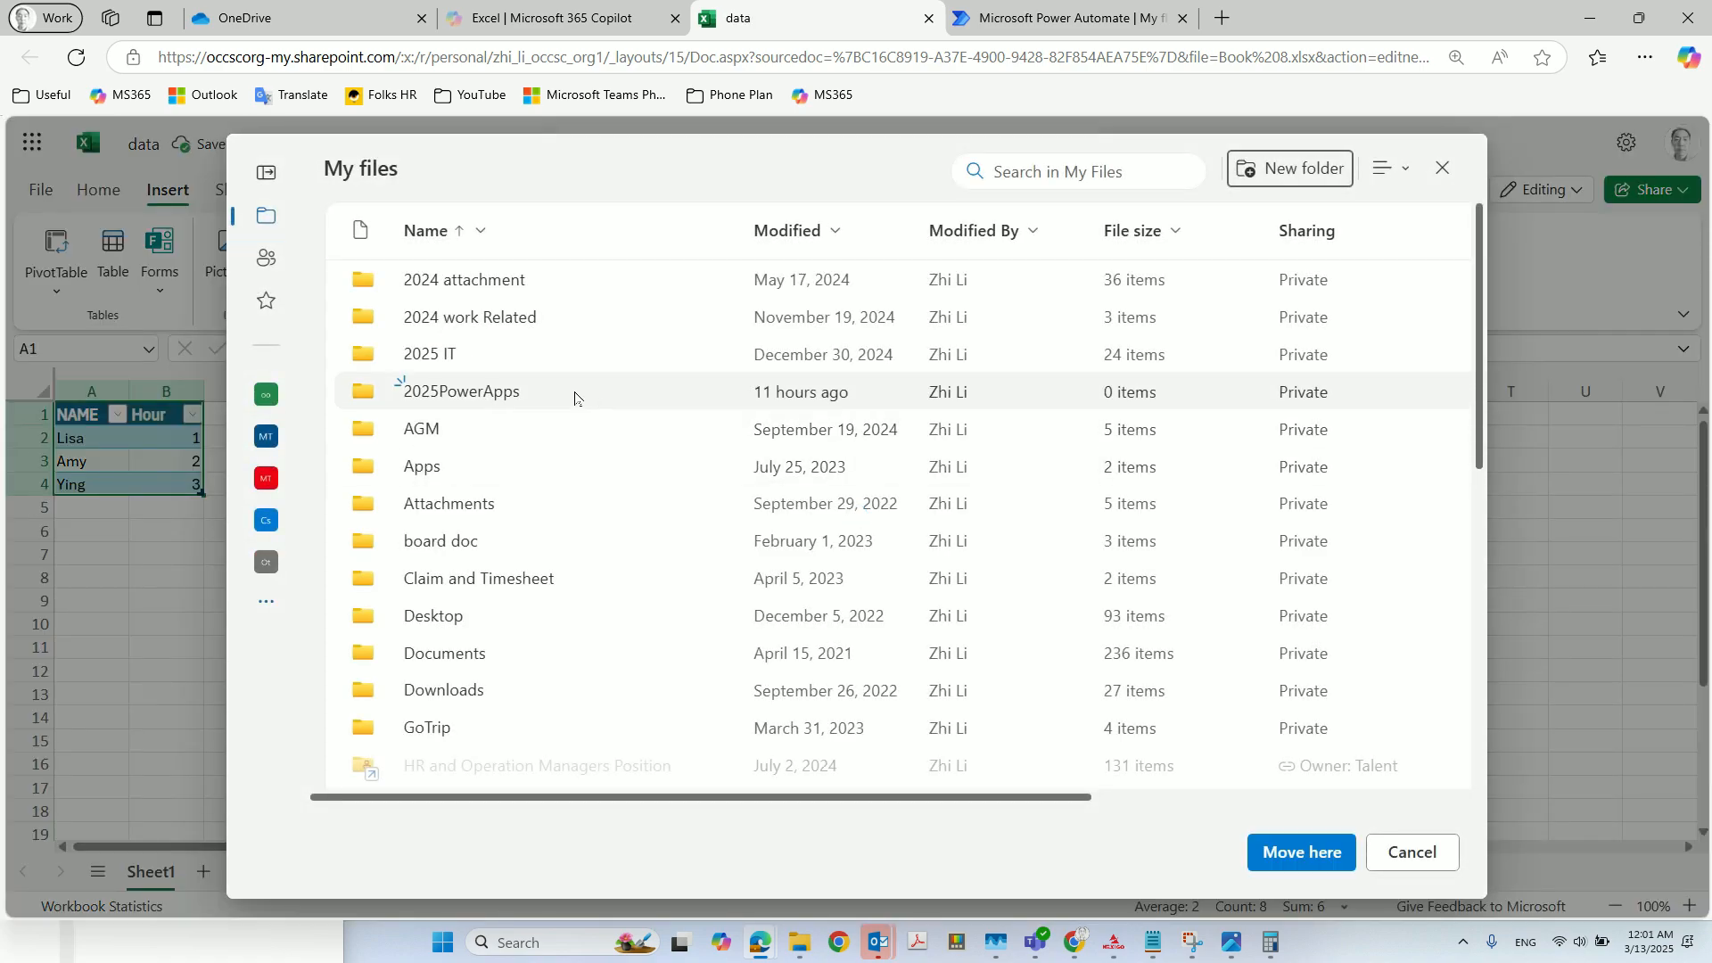
{"action": "left_click", "coordinate": [463, 395]}
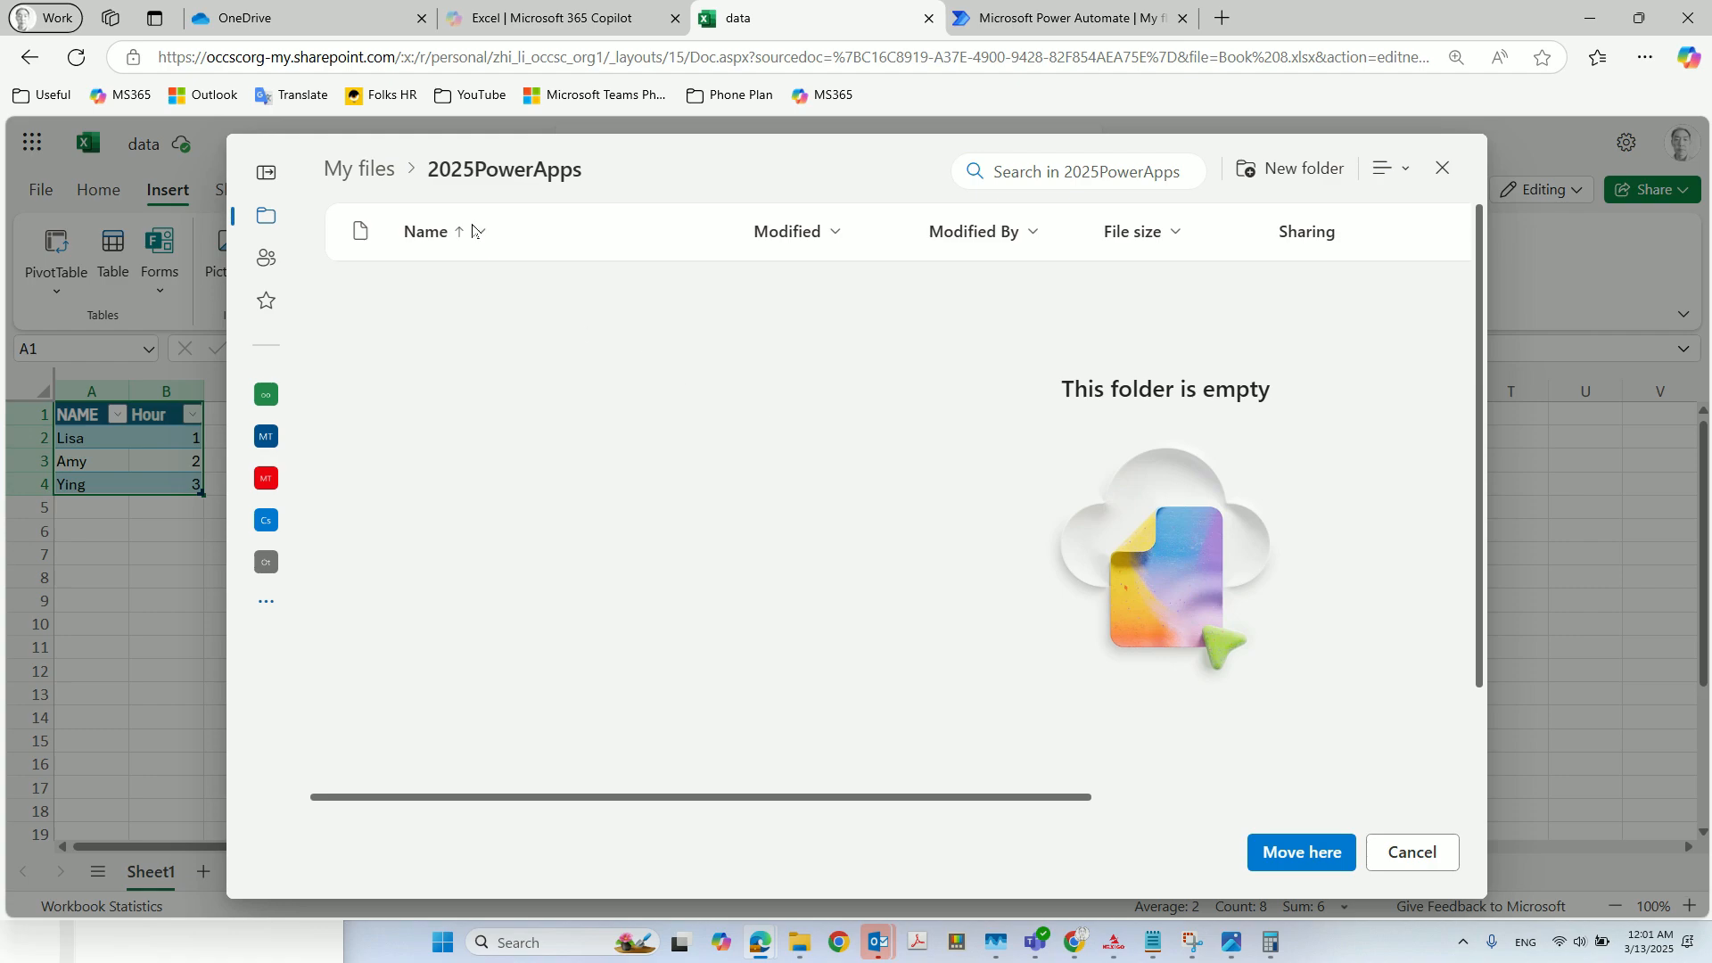
{"action": "left_click", "coordinate": [1268, 853]}
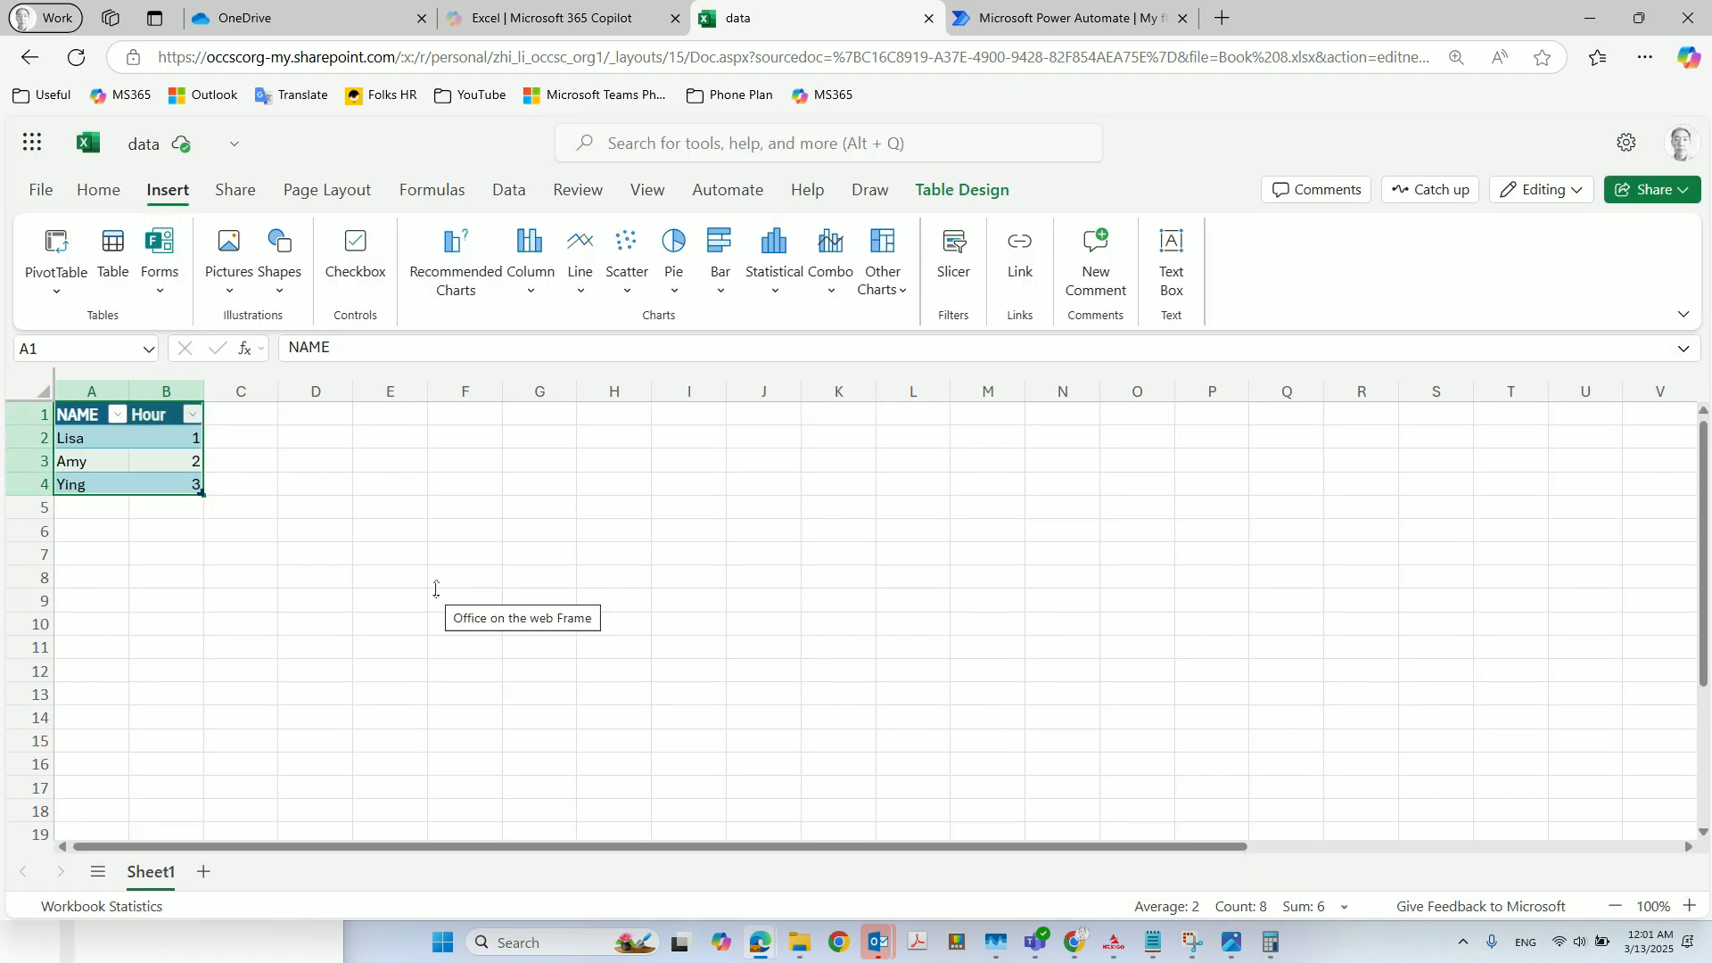
Switch to Power Automate and start building a new scheduled cloud flow
{"action": "left_click", "coordinate": [1031, 24]}
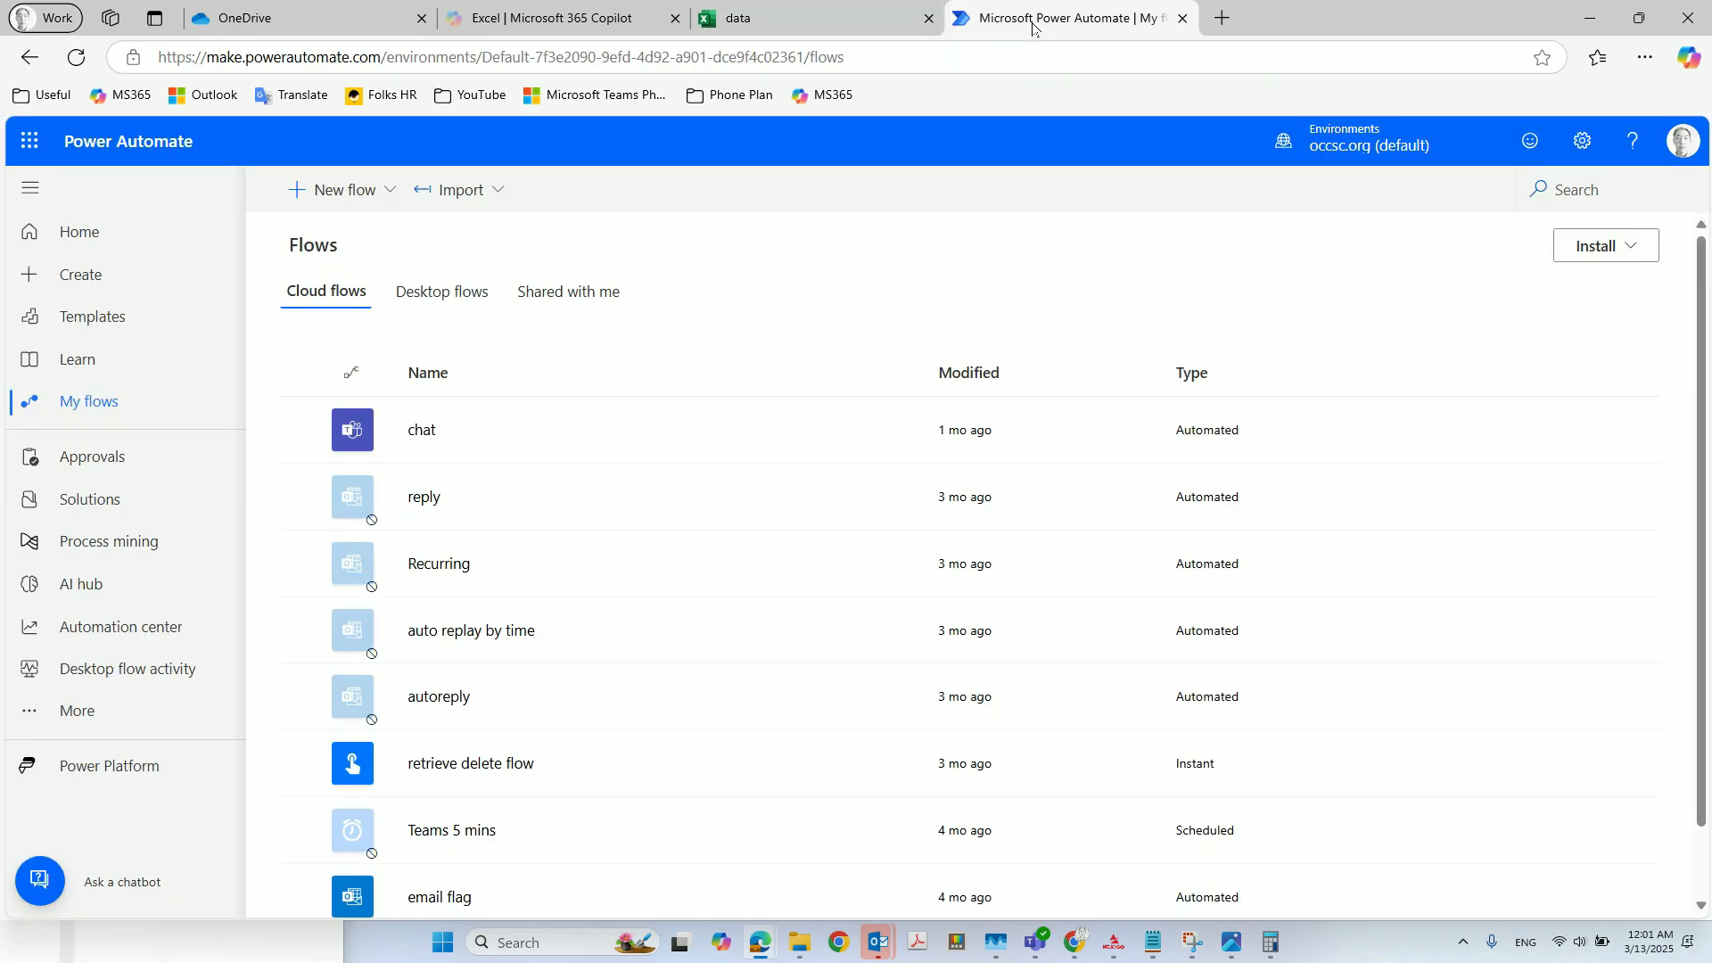
{"action": "left_click", "coordinate": [81, 273]}
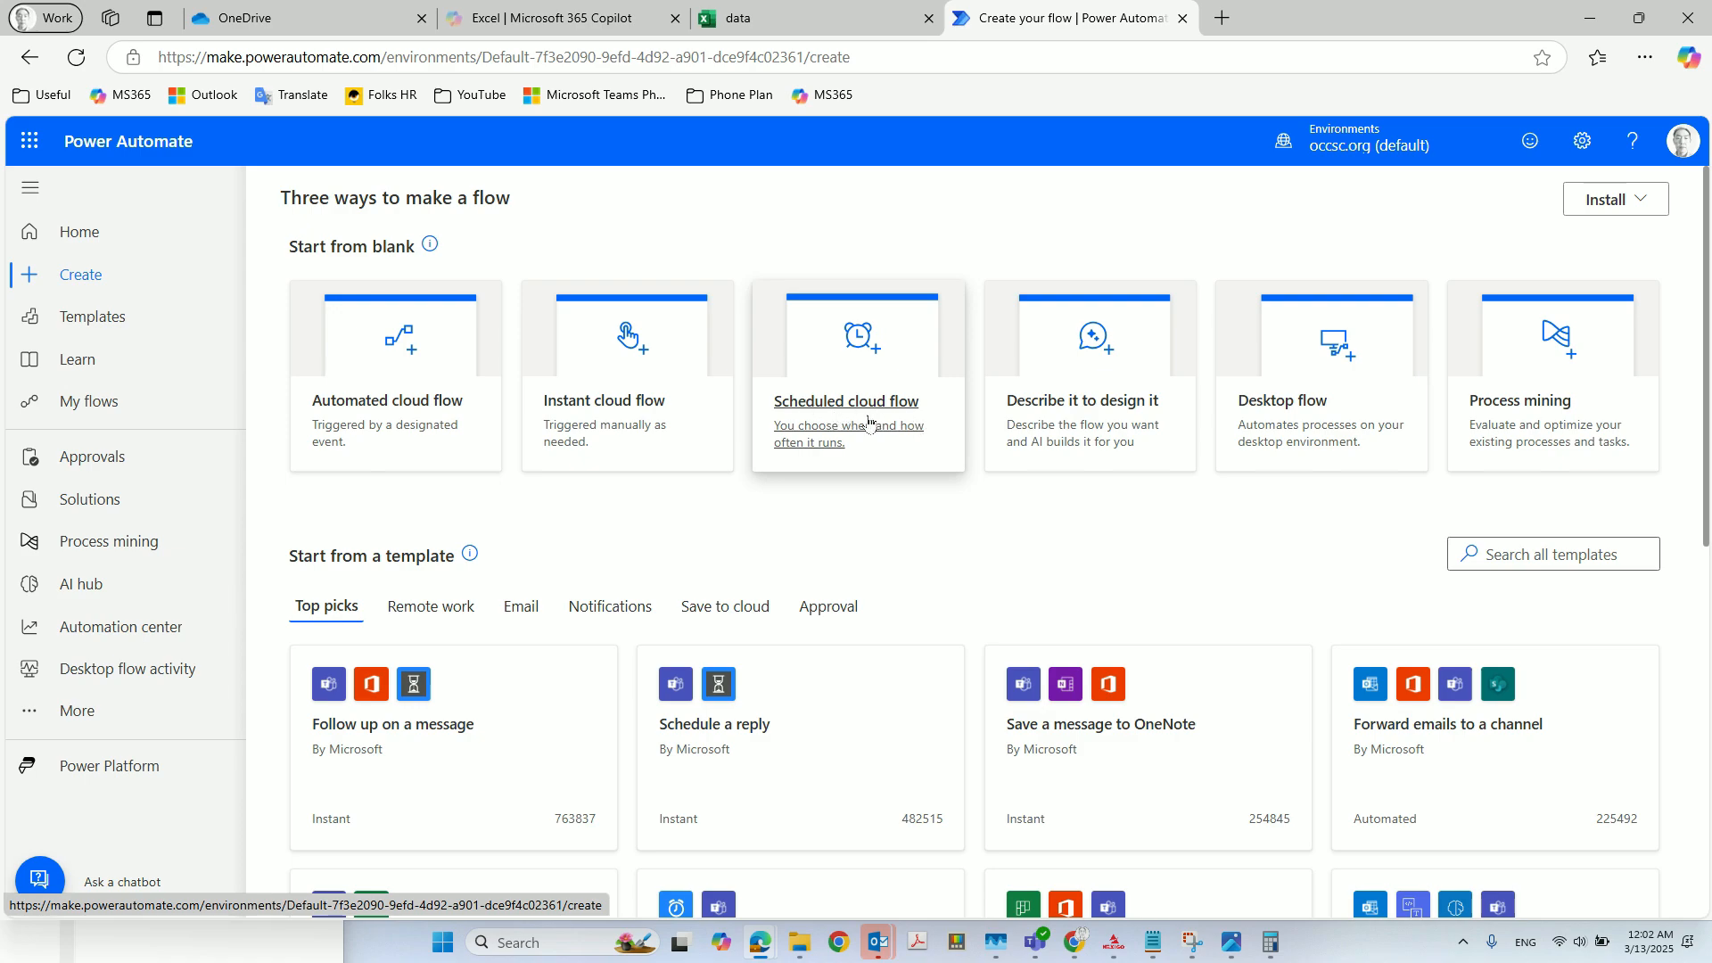
{"action": "left_click", "coordinate": [869, 422]}
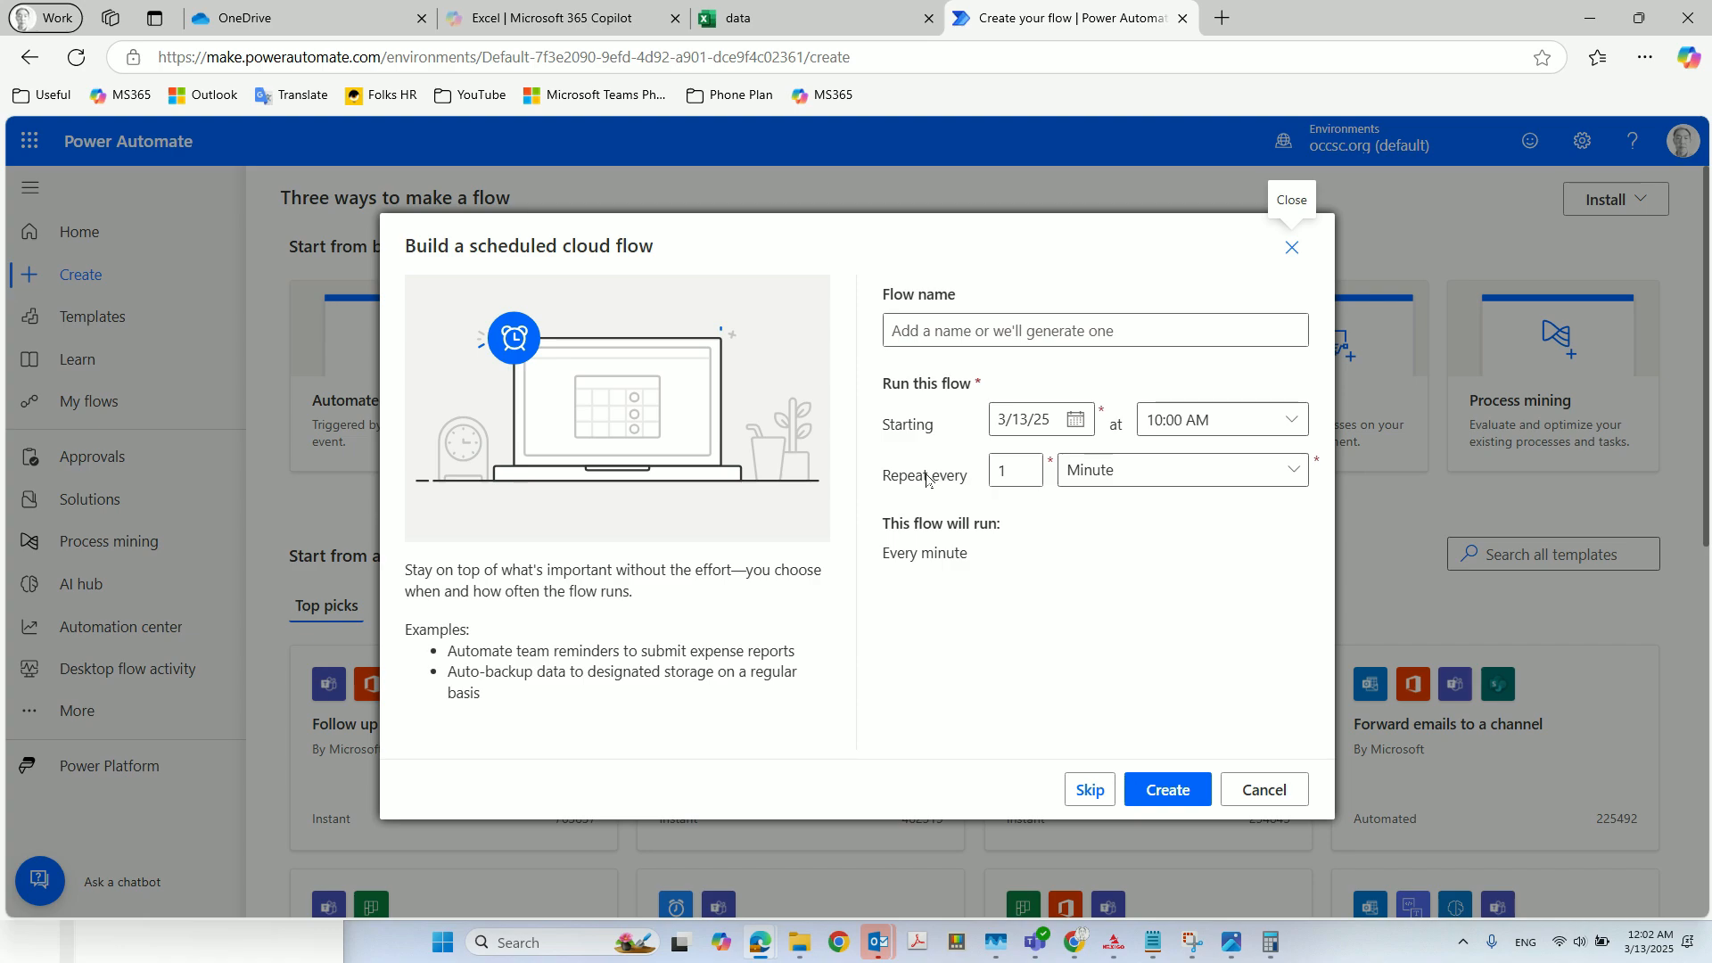
Set the scheduled flow to repeat every 12 months
{"action": "left_click", "coordinate": [1181, 482]}
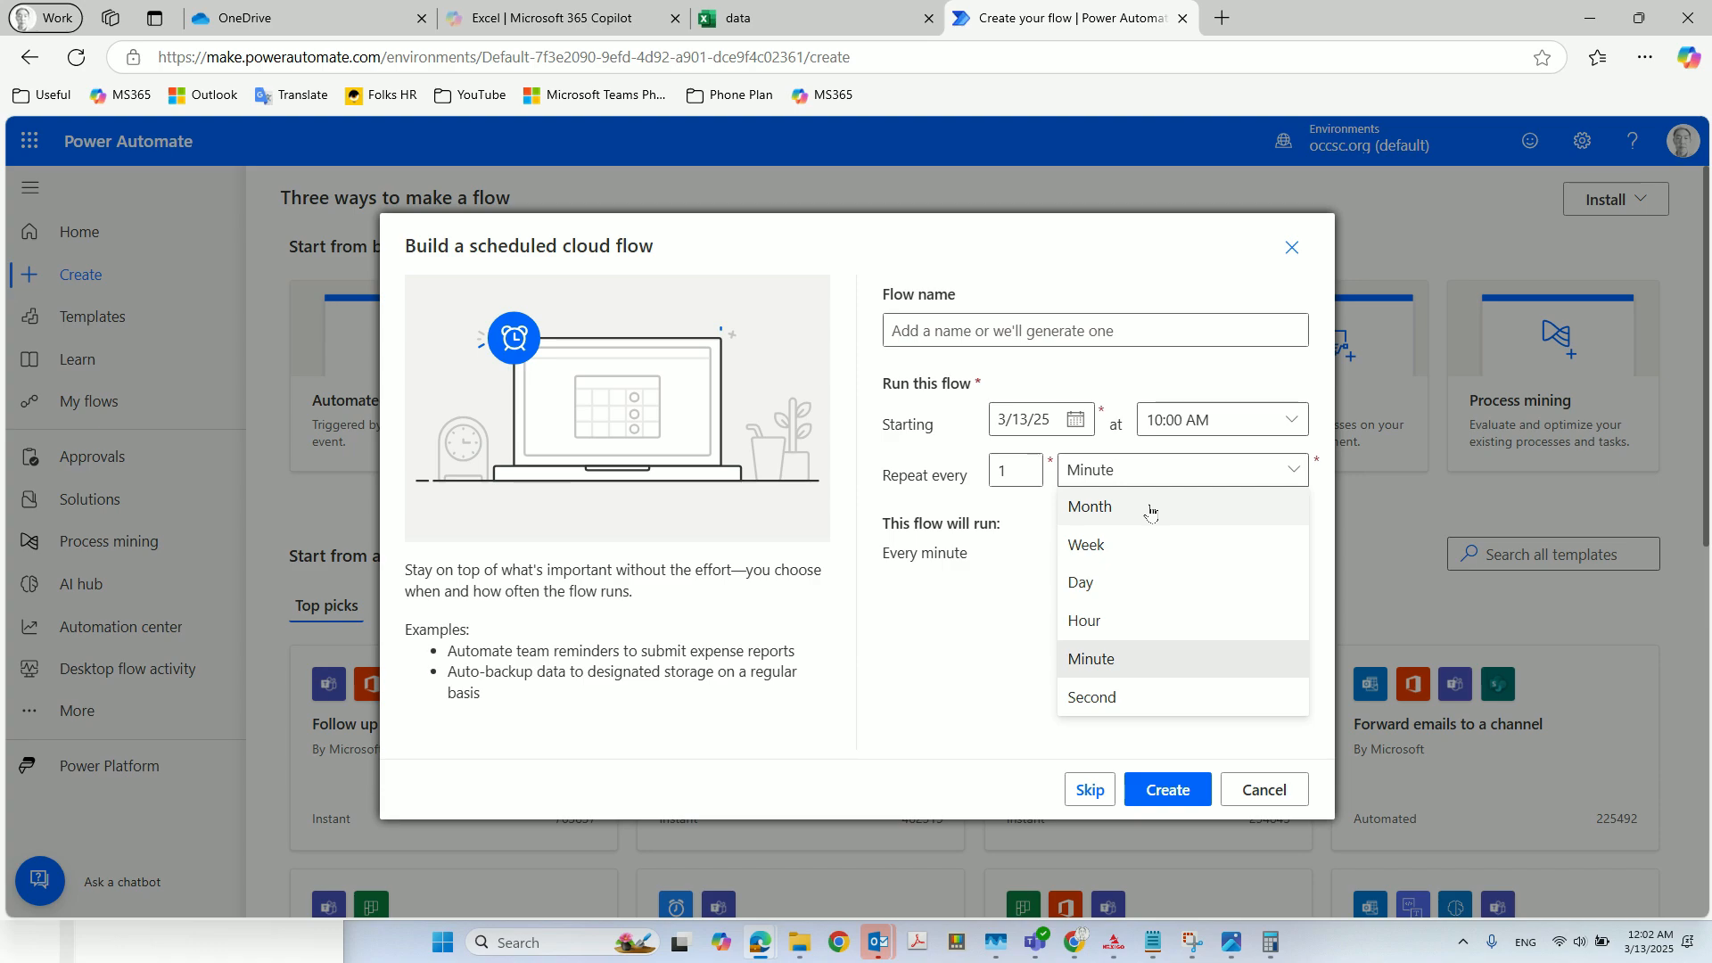
{"action": "left_click", "coordinate": [1023, 470]}
{"action": "type", "text": "2"}
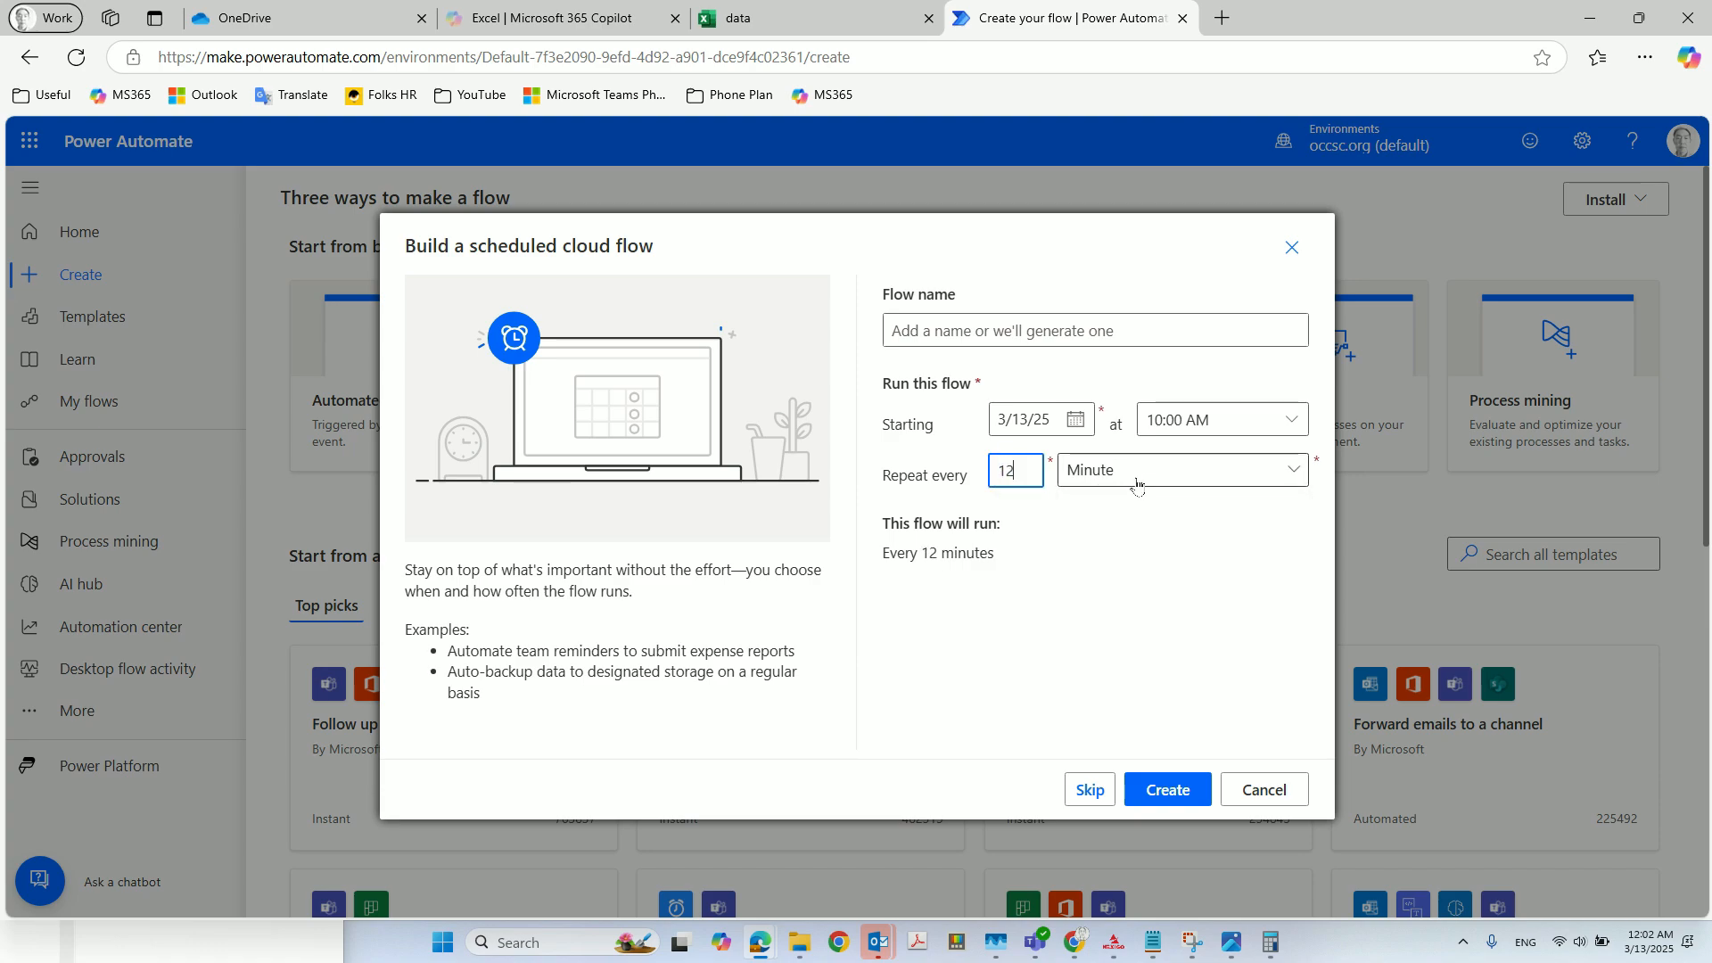
{"action": "left_click", "coordinate": [1136, 483]}
{"action": "left_click", "coordinate": [1125, 510]}
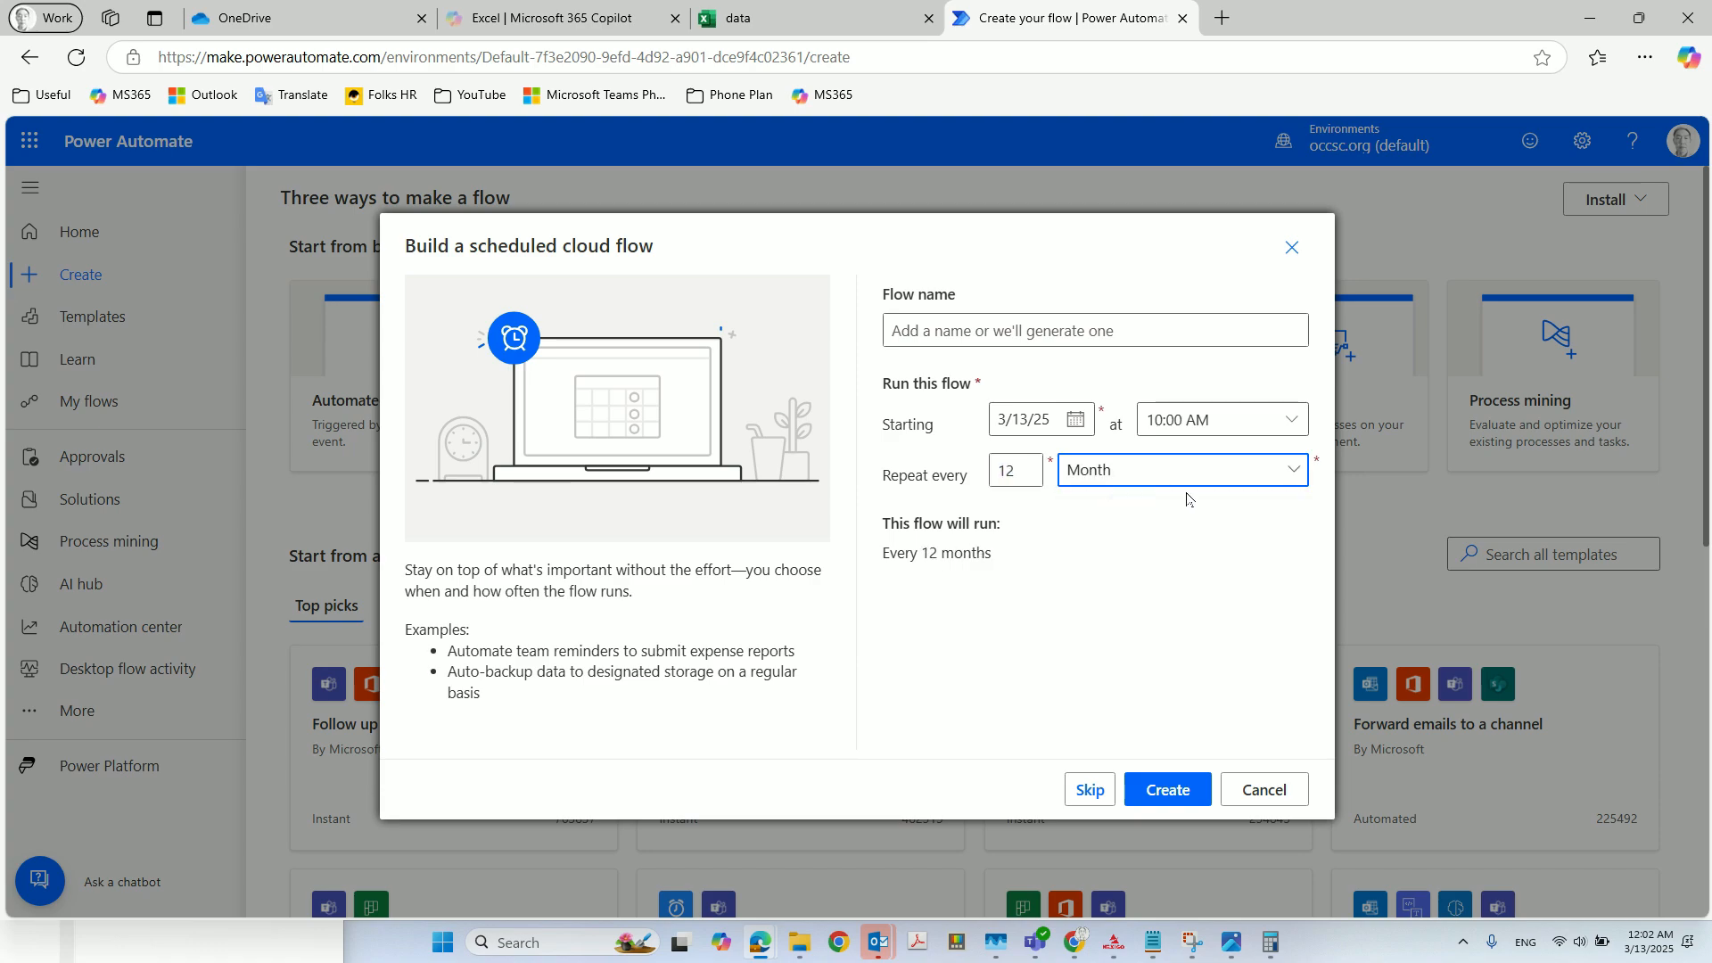
Set the scheduled flow to repeat every 1 minute and create it
{"action": "left_click", "coordinate": [1027, 471]}
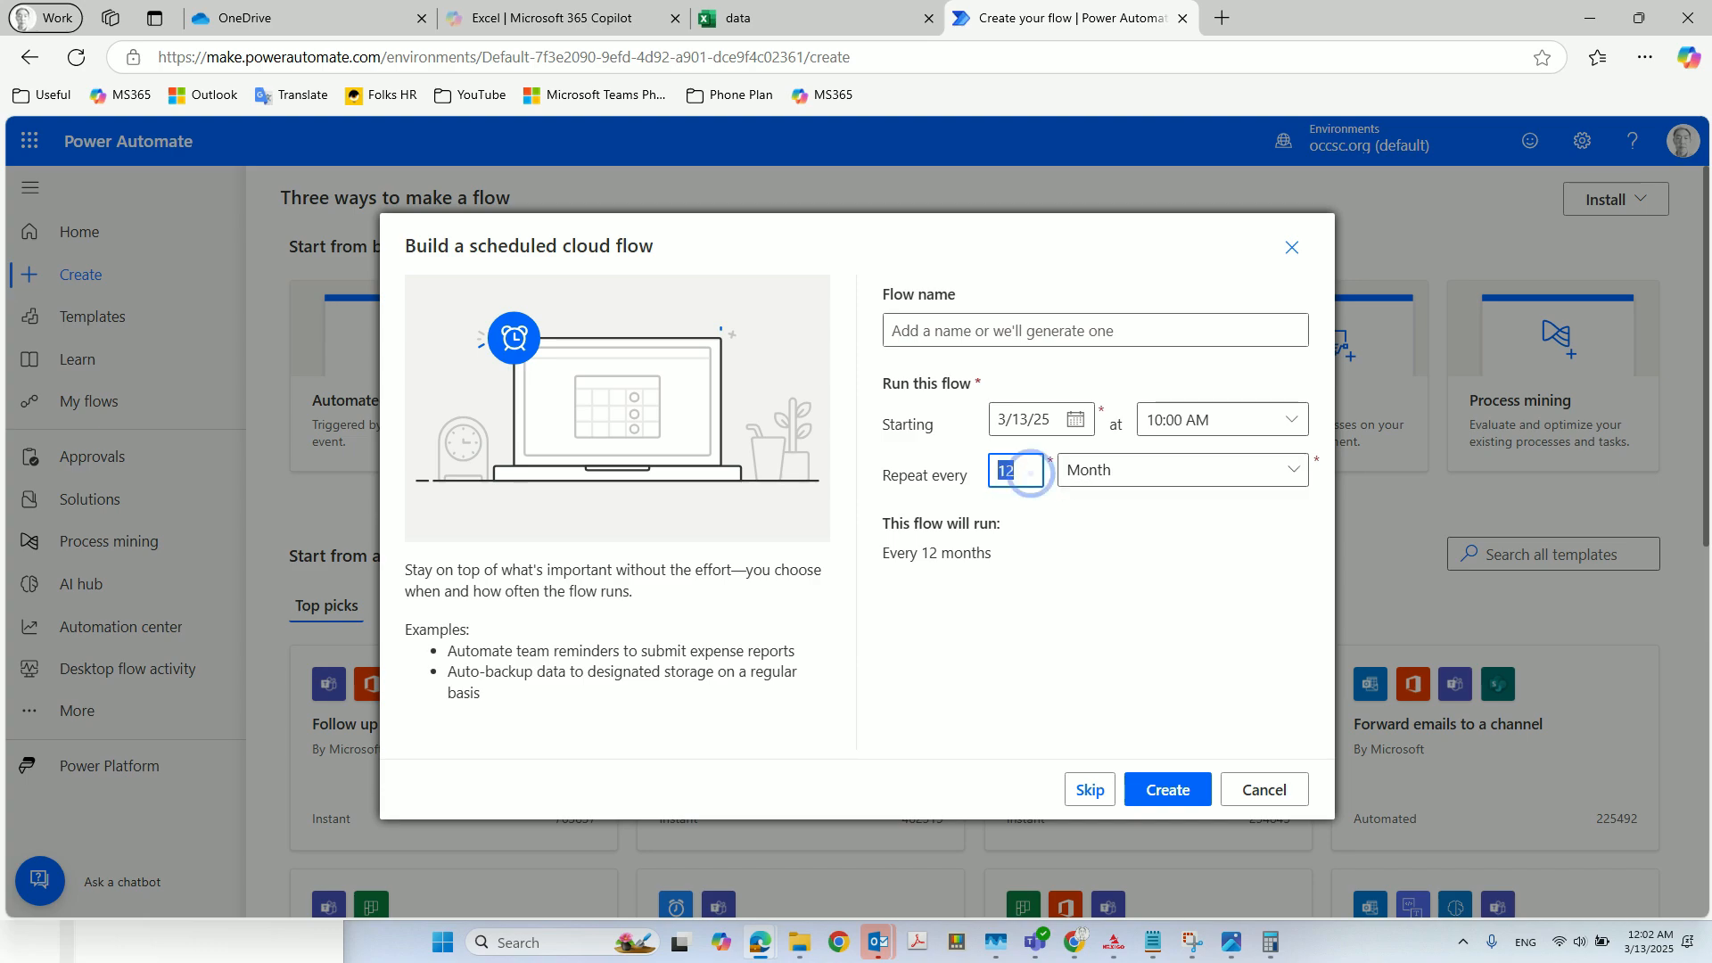
{"action": "type", "text": "1"}
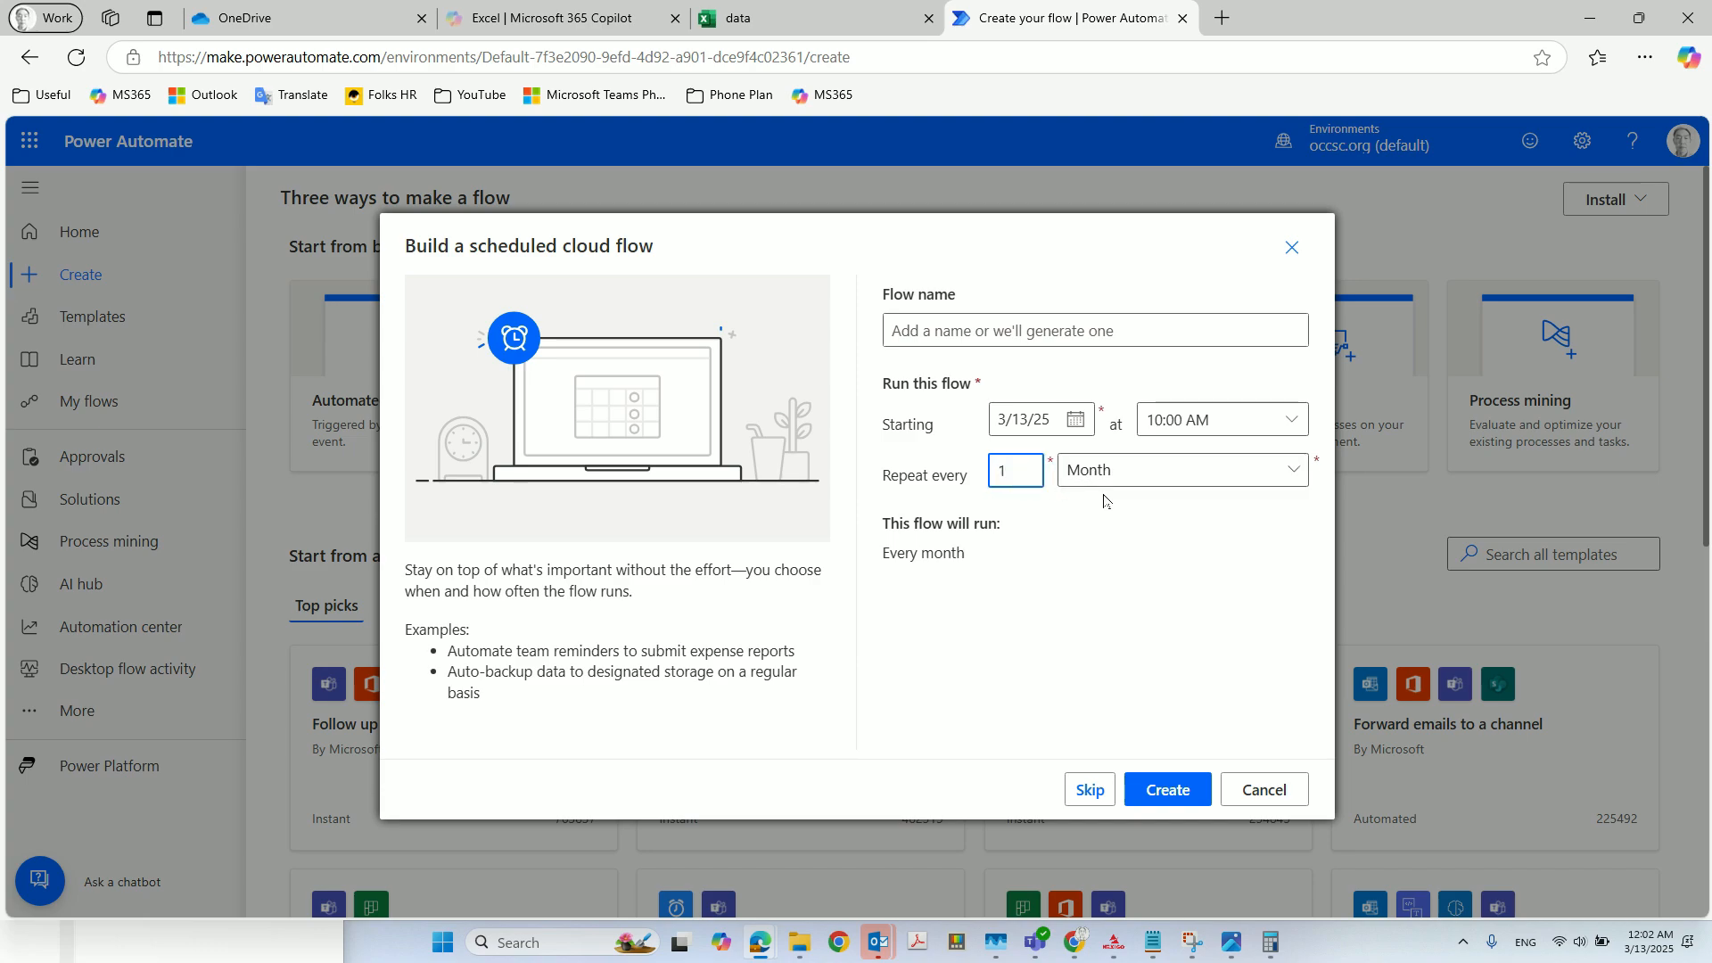
{"action": "left_click", "coordinate": [1148, 474]}
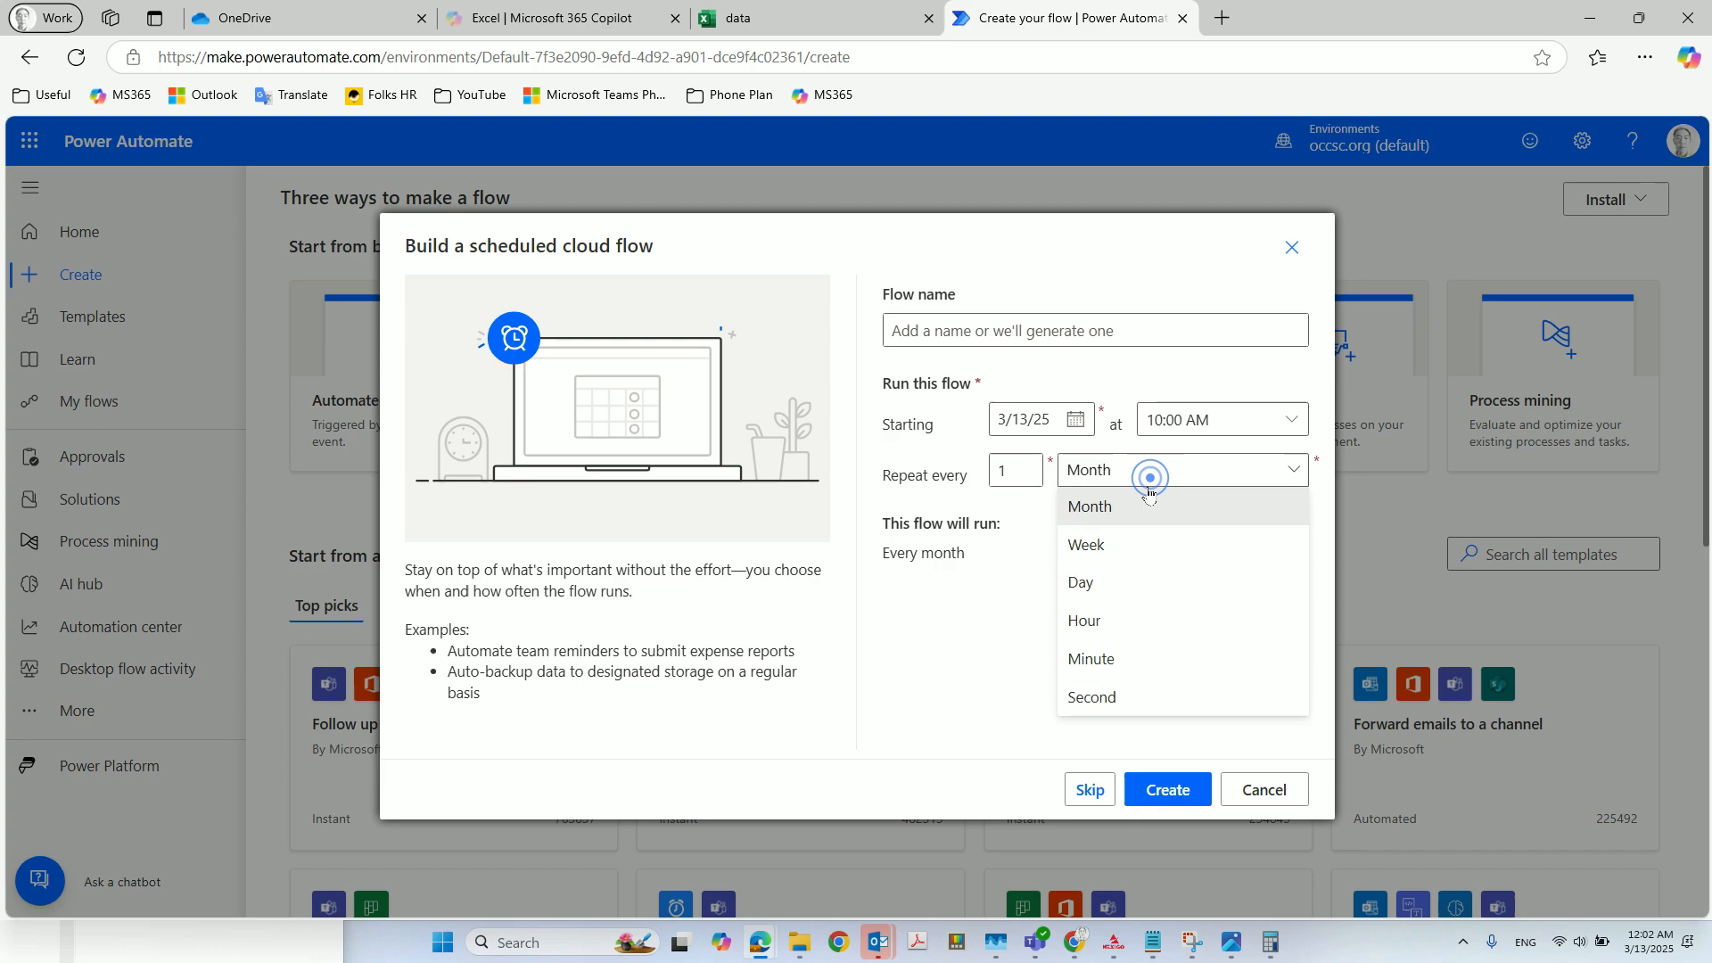
{"action": "left_click", "coordinate": [1130, 672]}
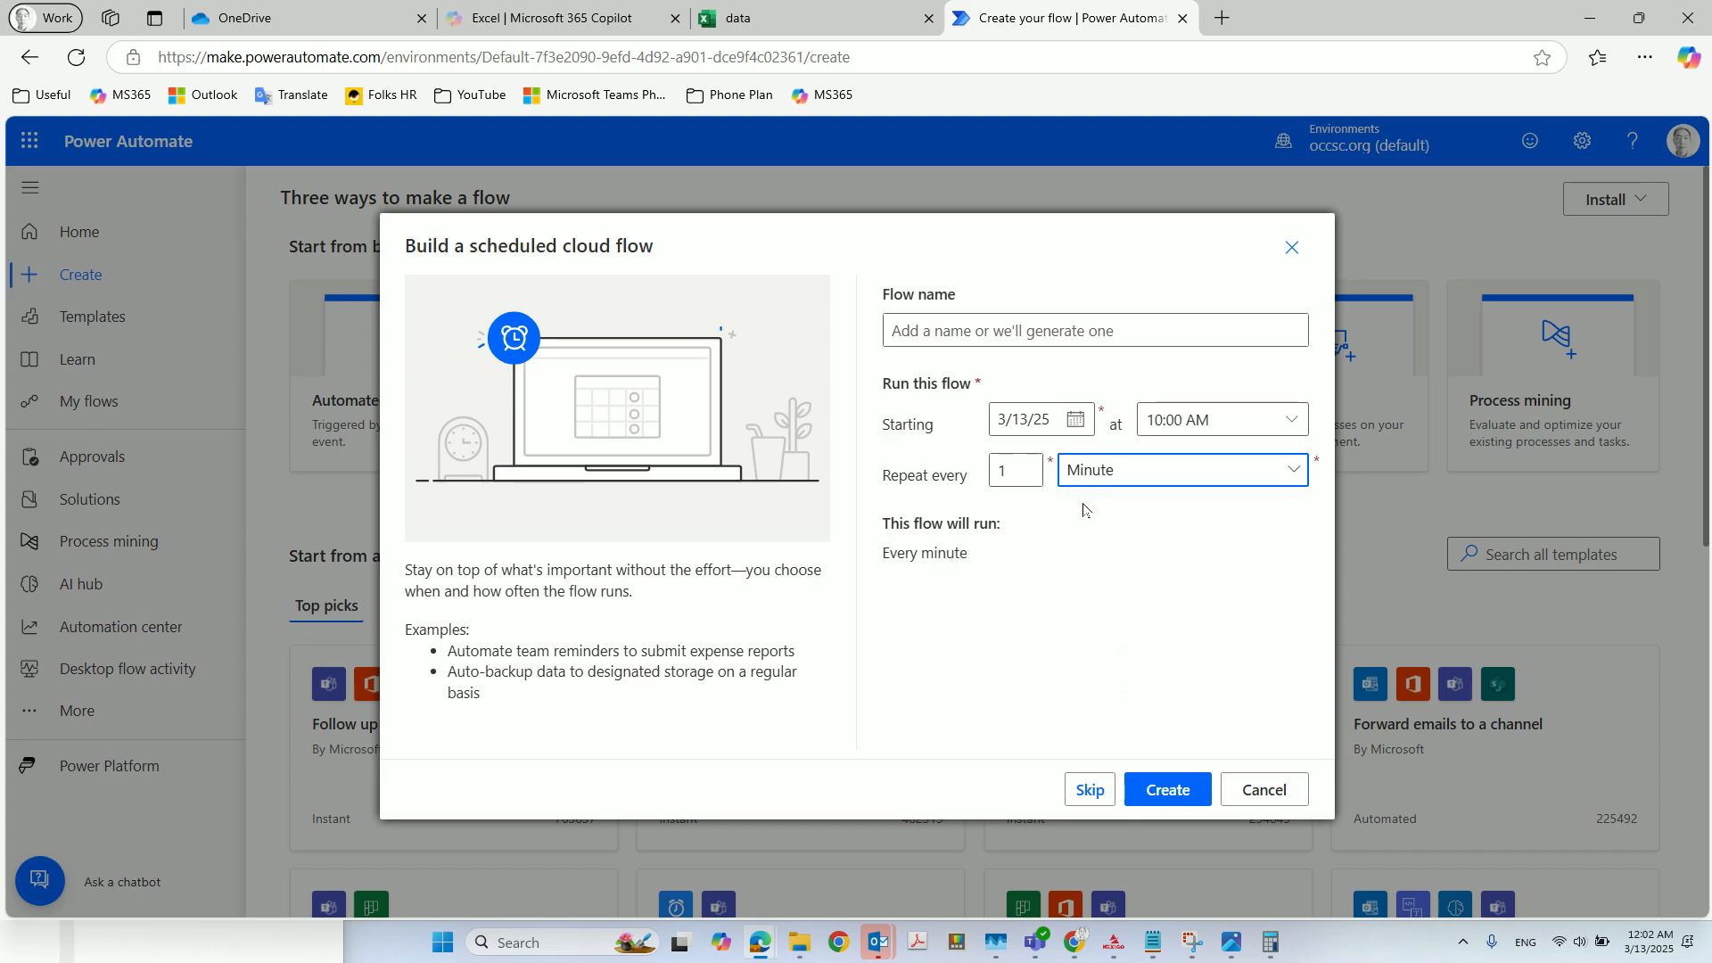
{"action": "left_click", "coordinate": [1169, 788]}
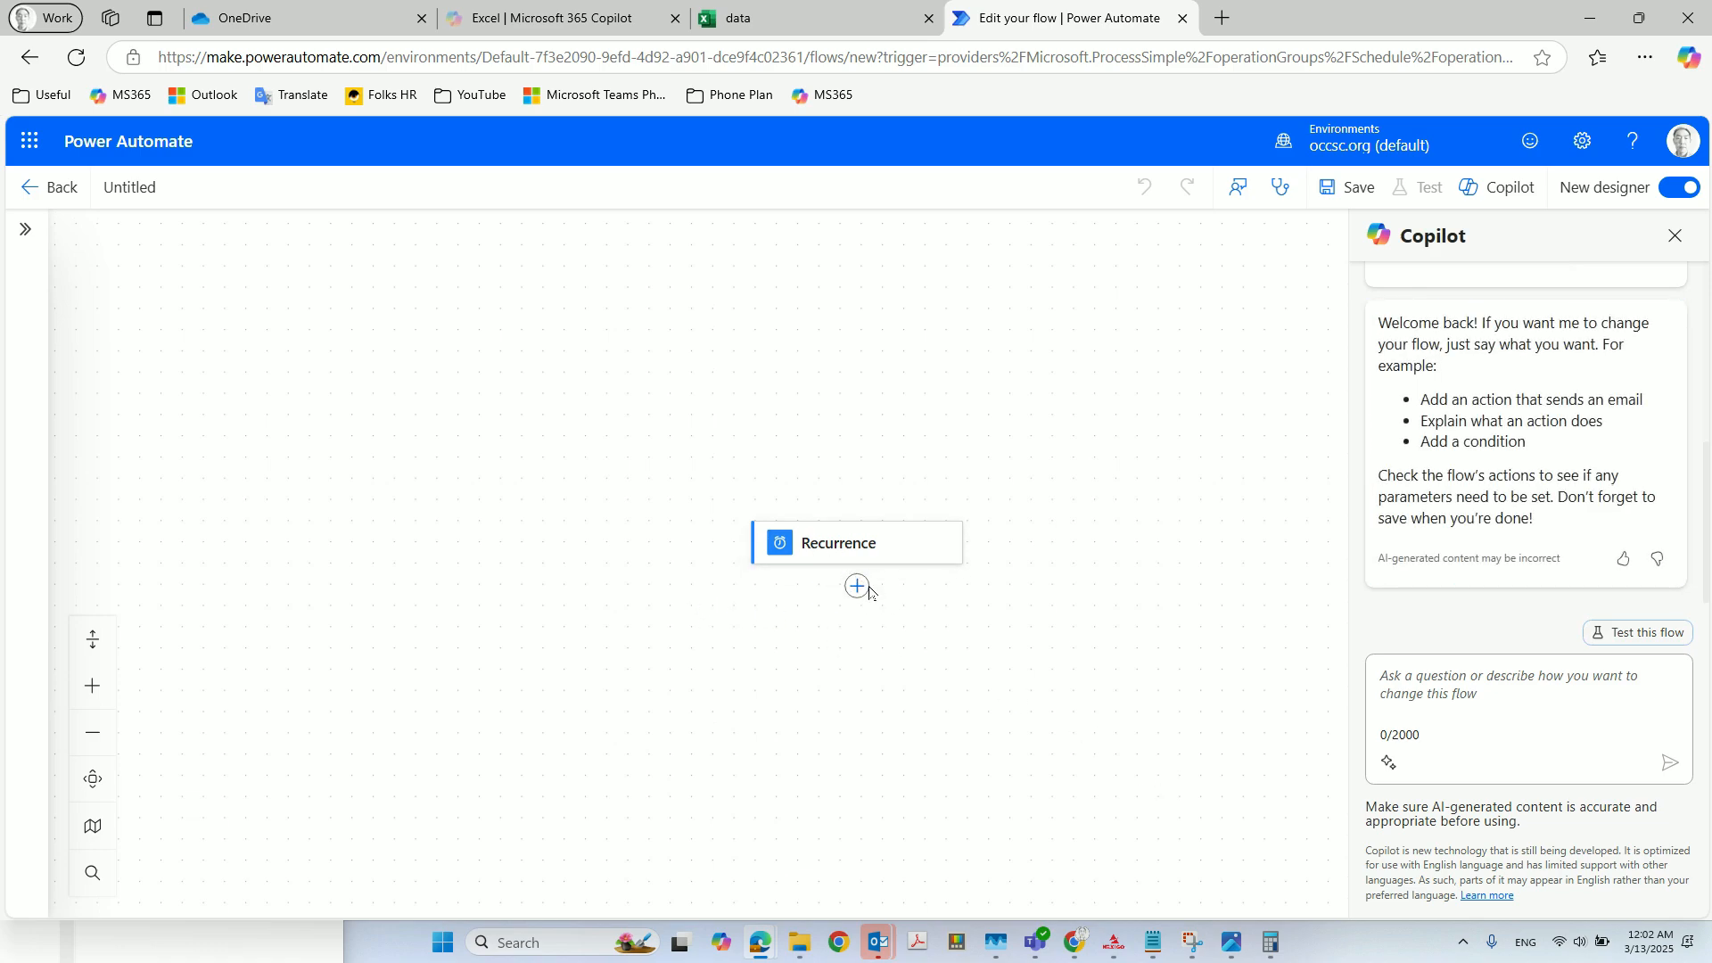
Add the Excel Online (Business) Update a row action below the Recurrence trigger
{"action": "left_click", "coordinate": [857, 586]}
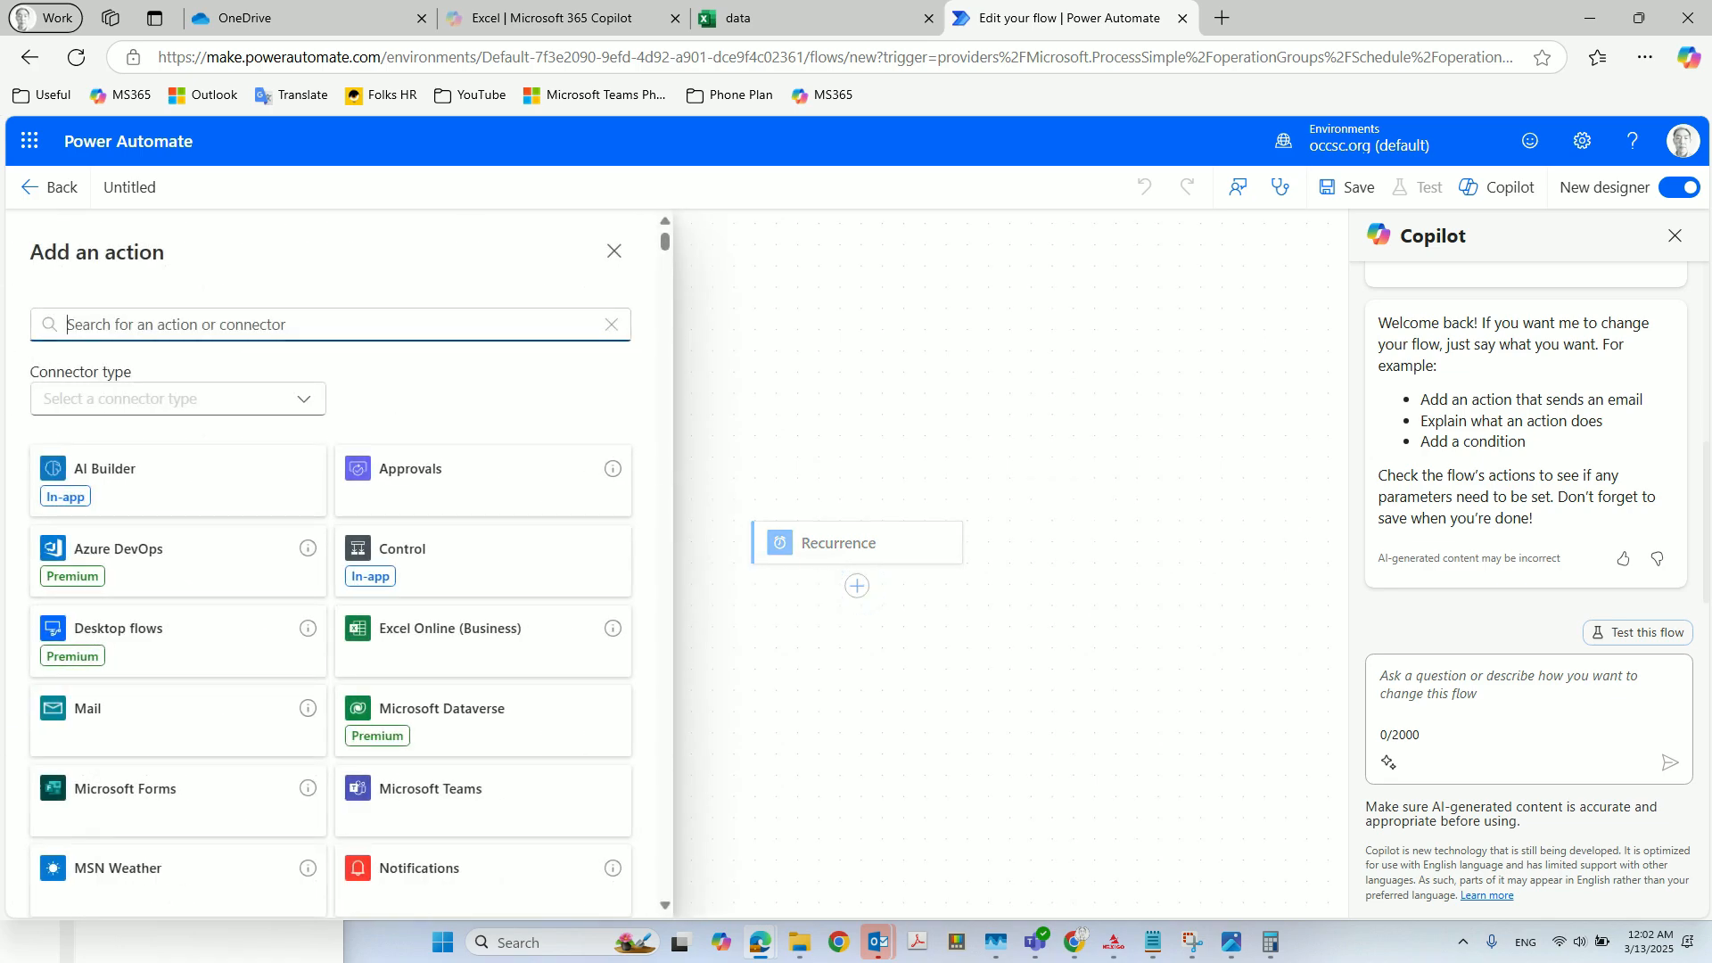
{"action": "left_click", "coordinate": [150, 319]}
{"action": "type", "text": "u"}
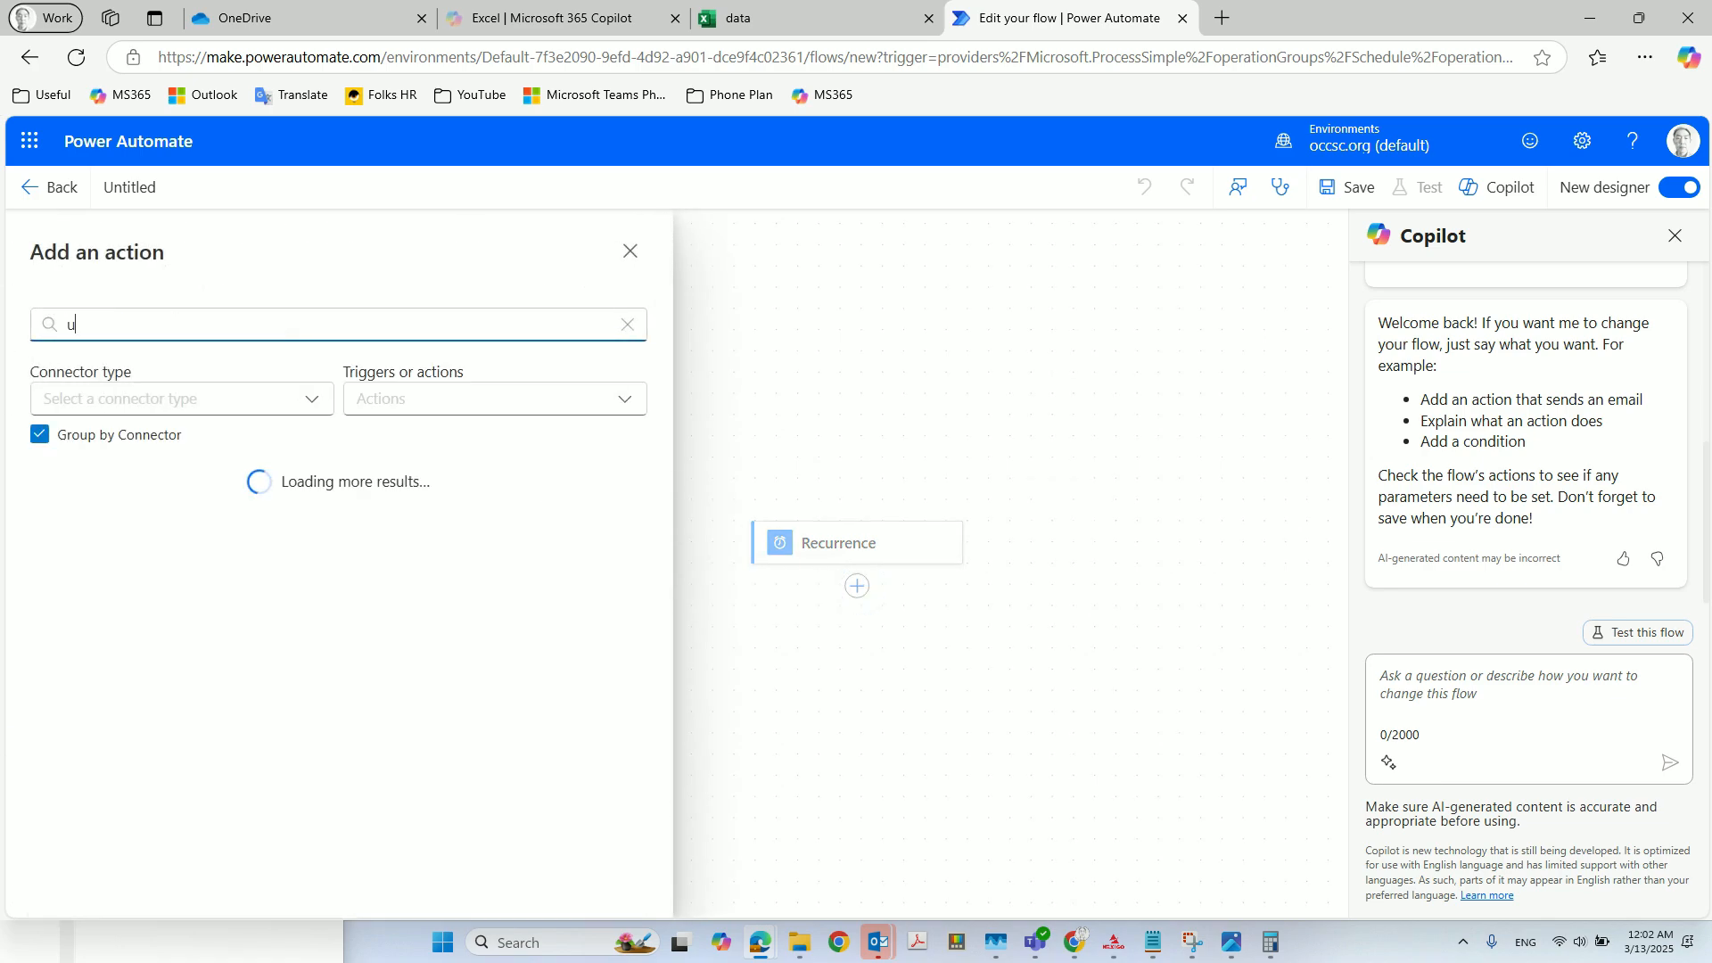
{"action": "type", "text": "pdate"}
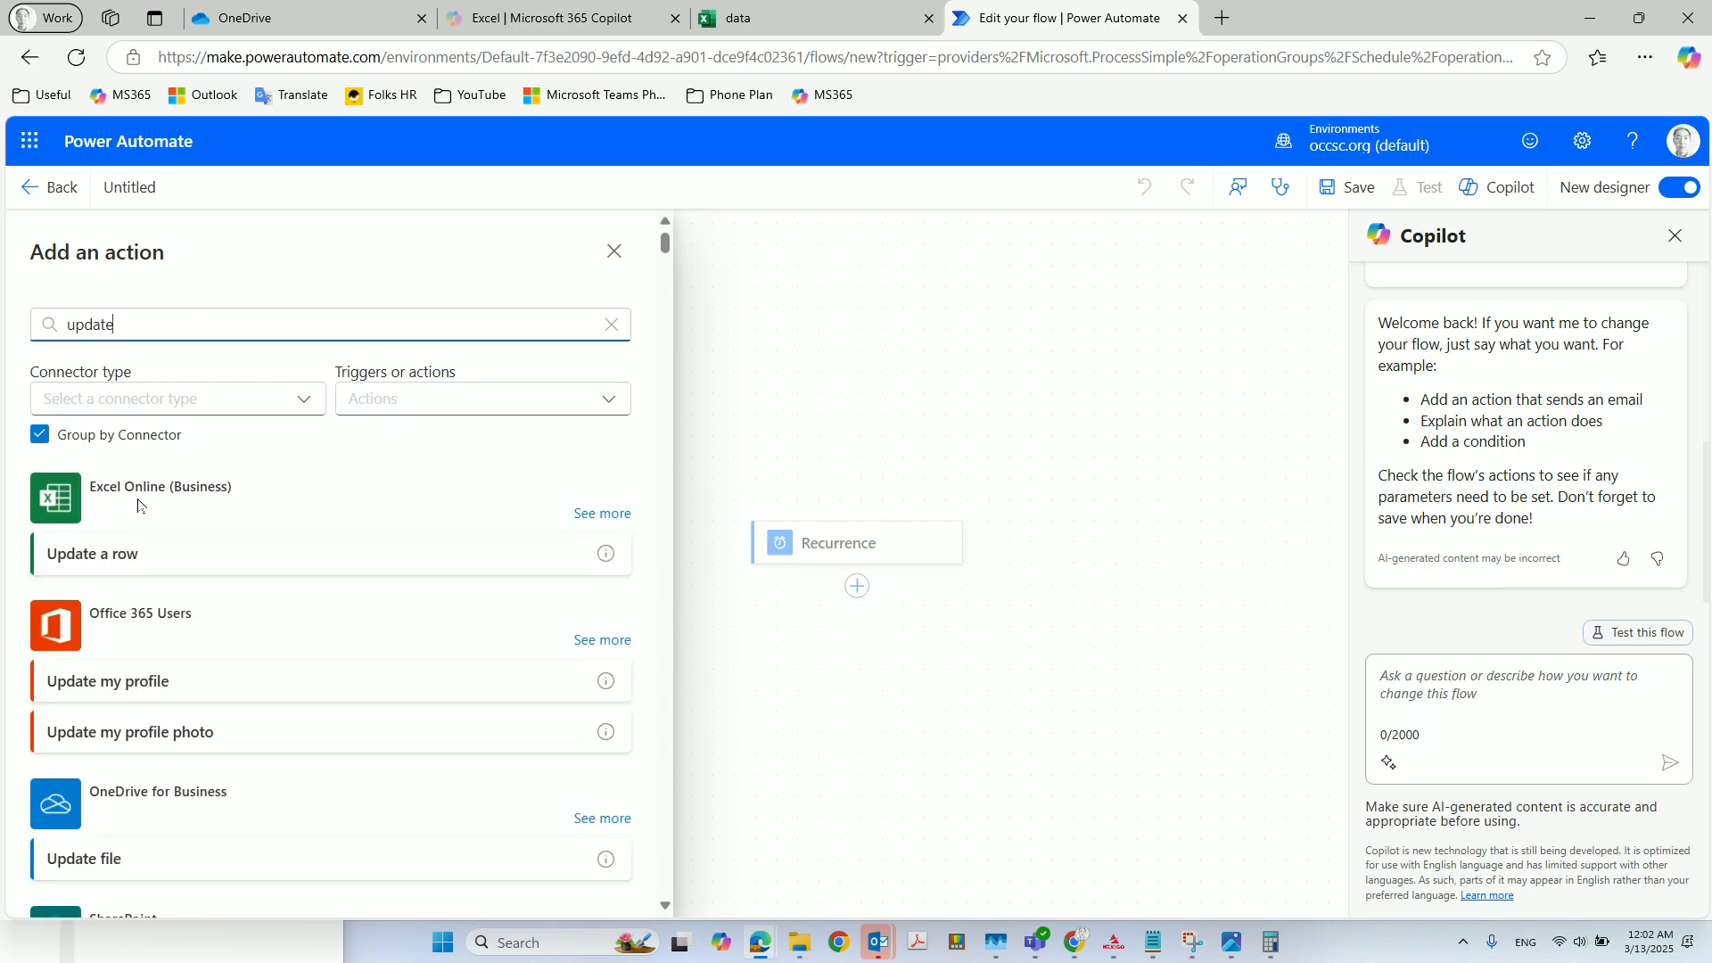
{"action": "left_click", "coordinate": [195, 550]}
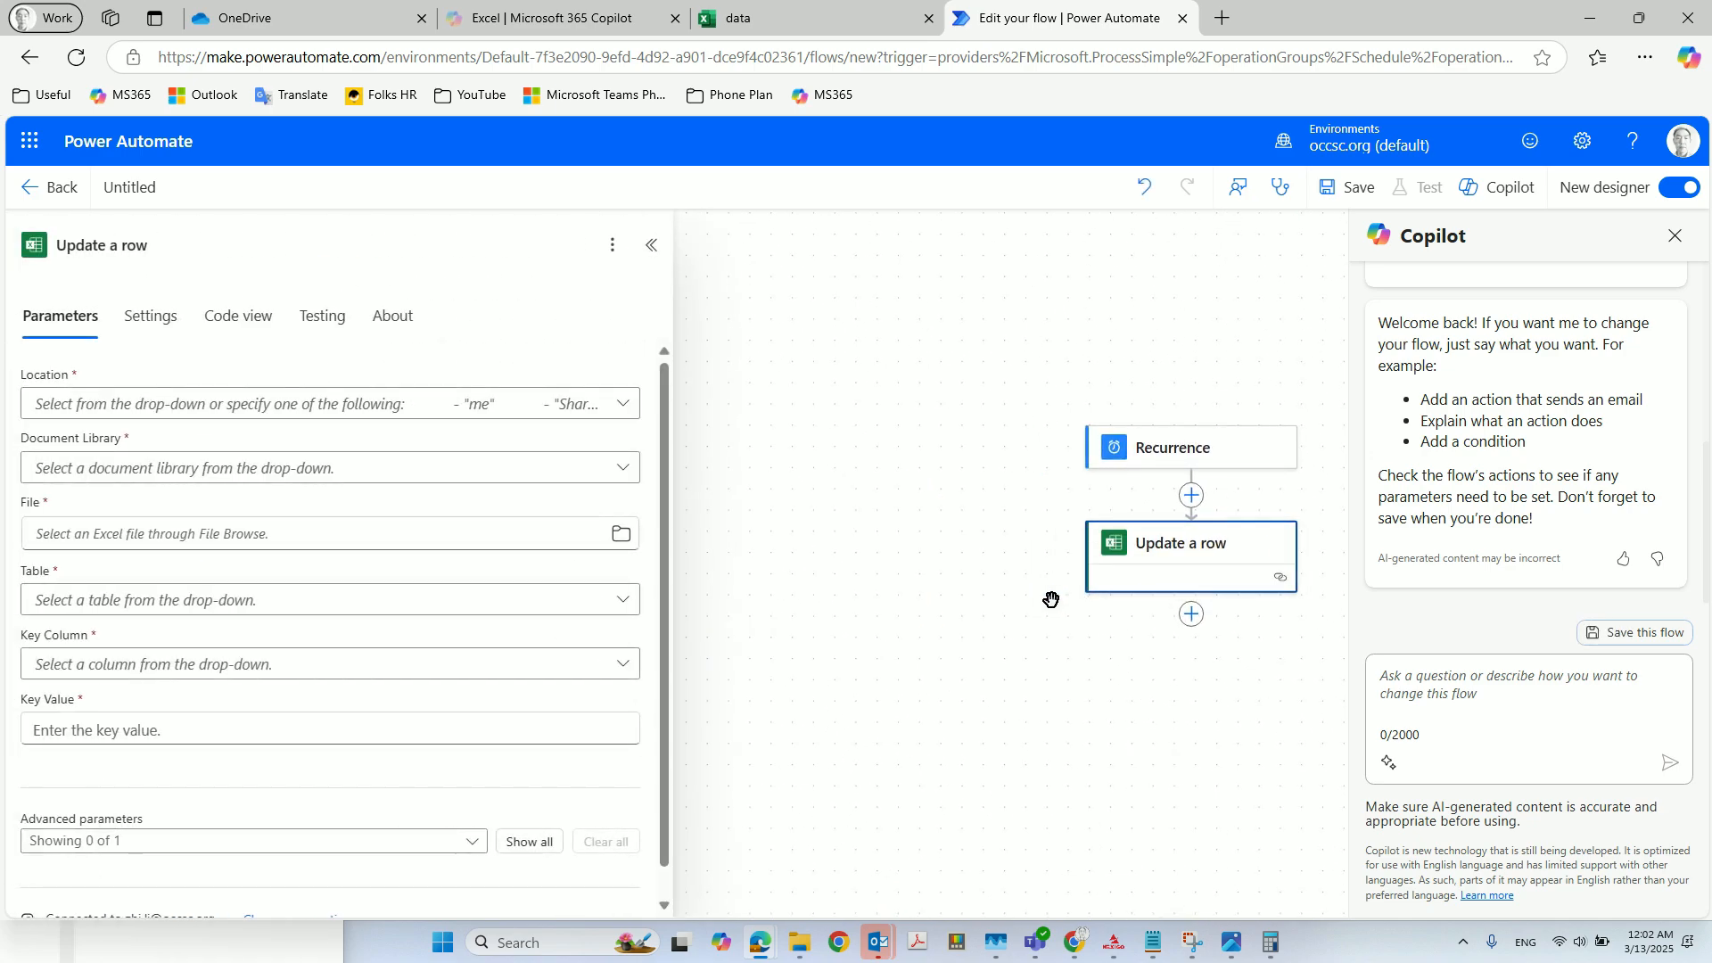
Set the row update's location to OneDrive for Business and its document library to OneDrive
{"action": "left_click", "coordinate": [622, 406]}
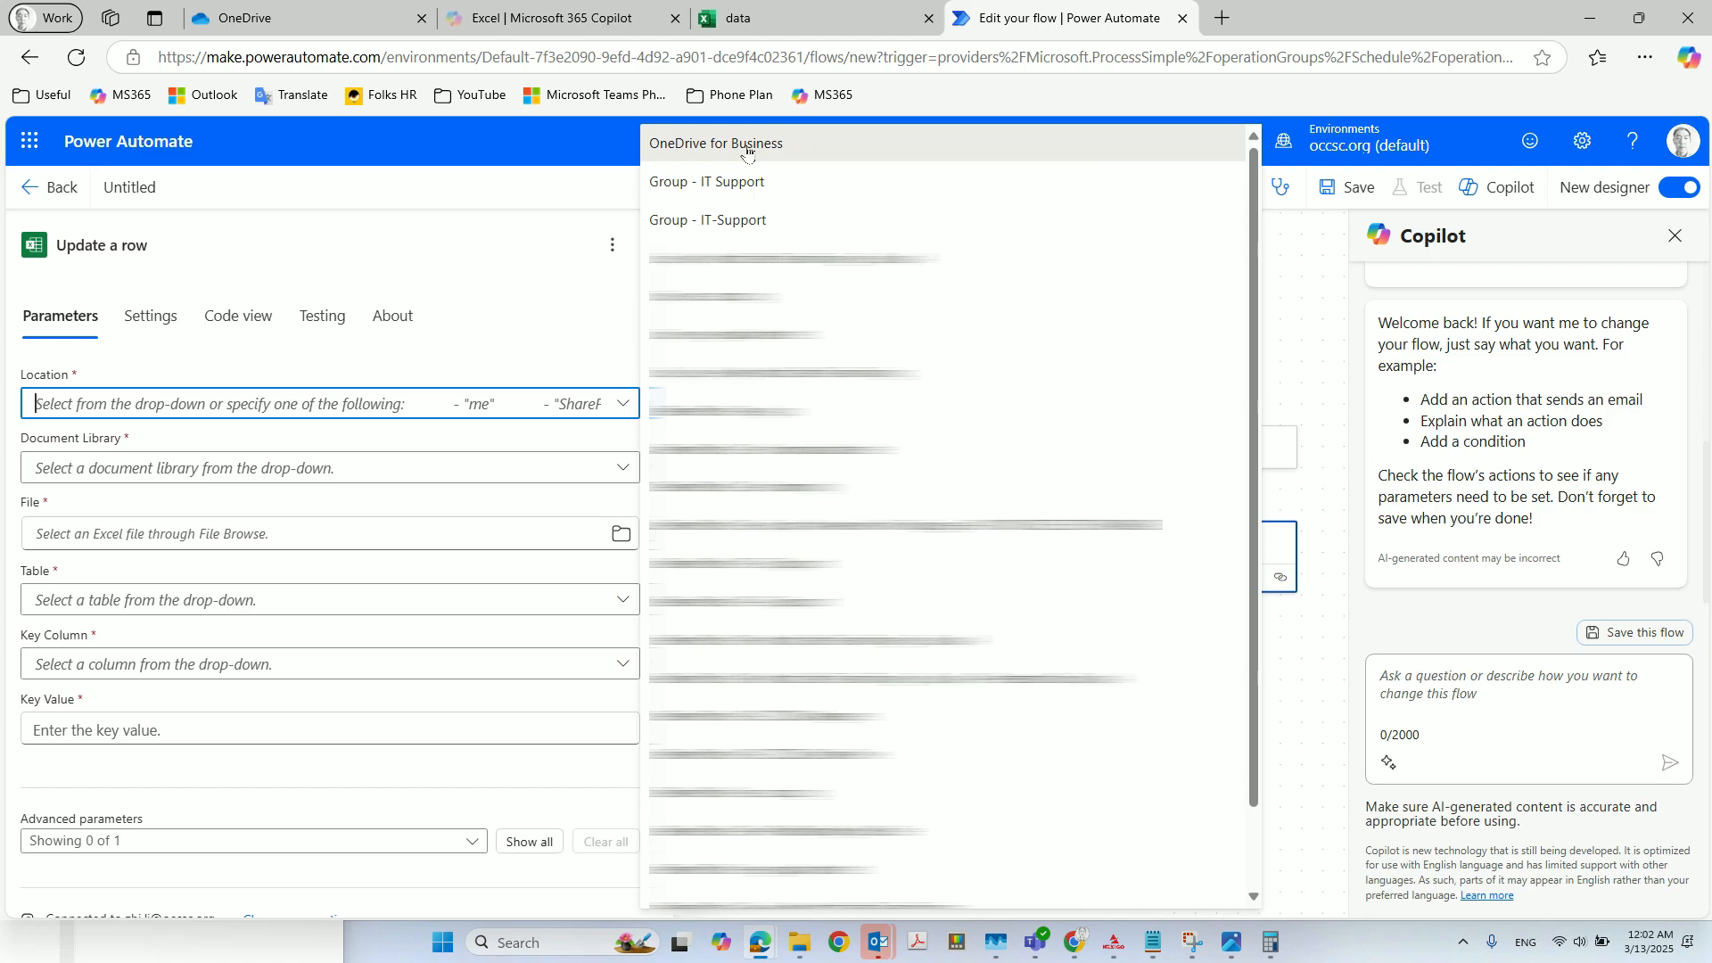
{"action": "left_click", "coordinate": [898, 147]}
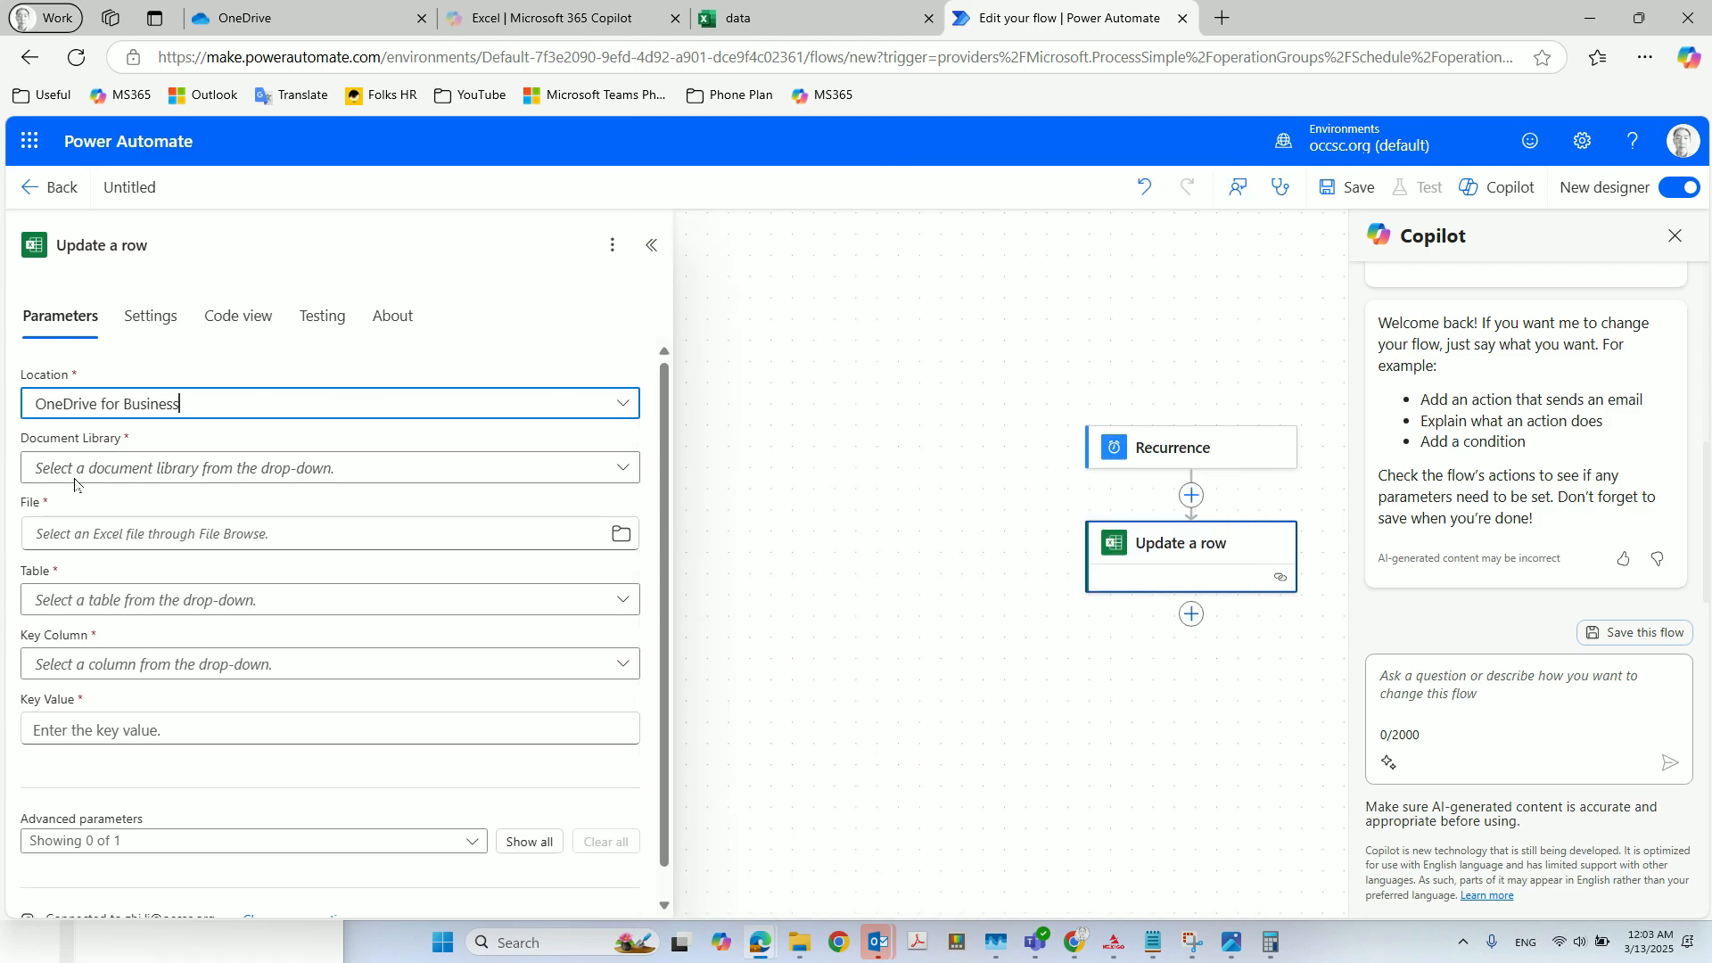
{"action": "left_click", "coordinate": [626, 468]}
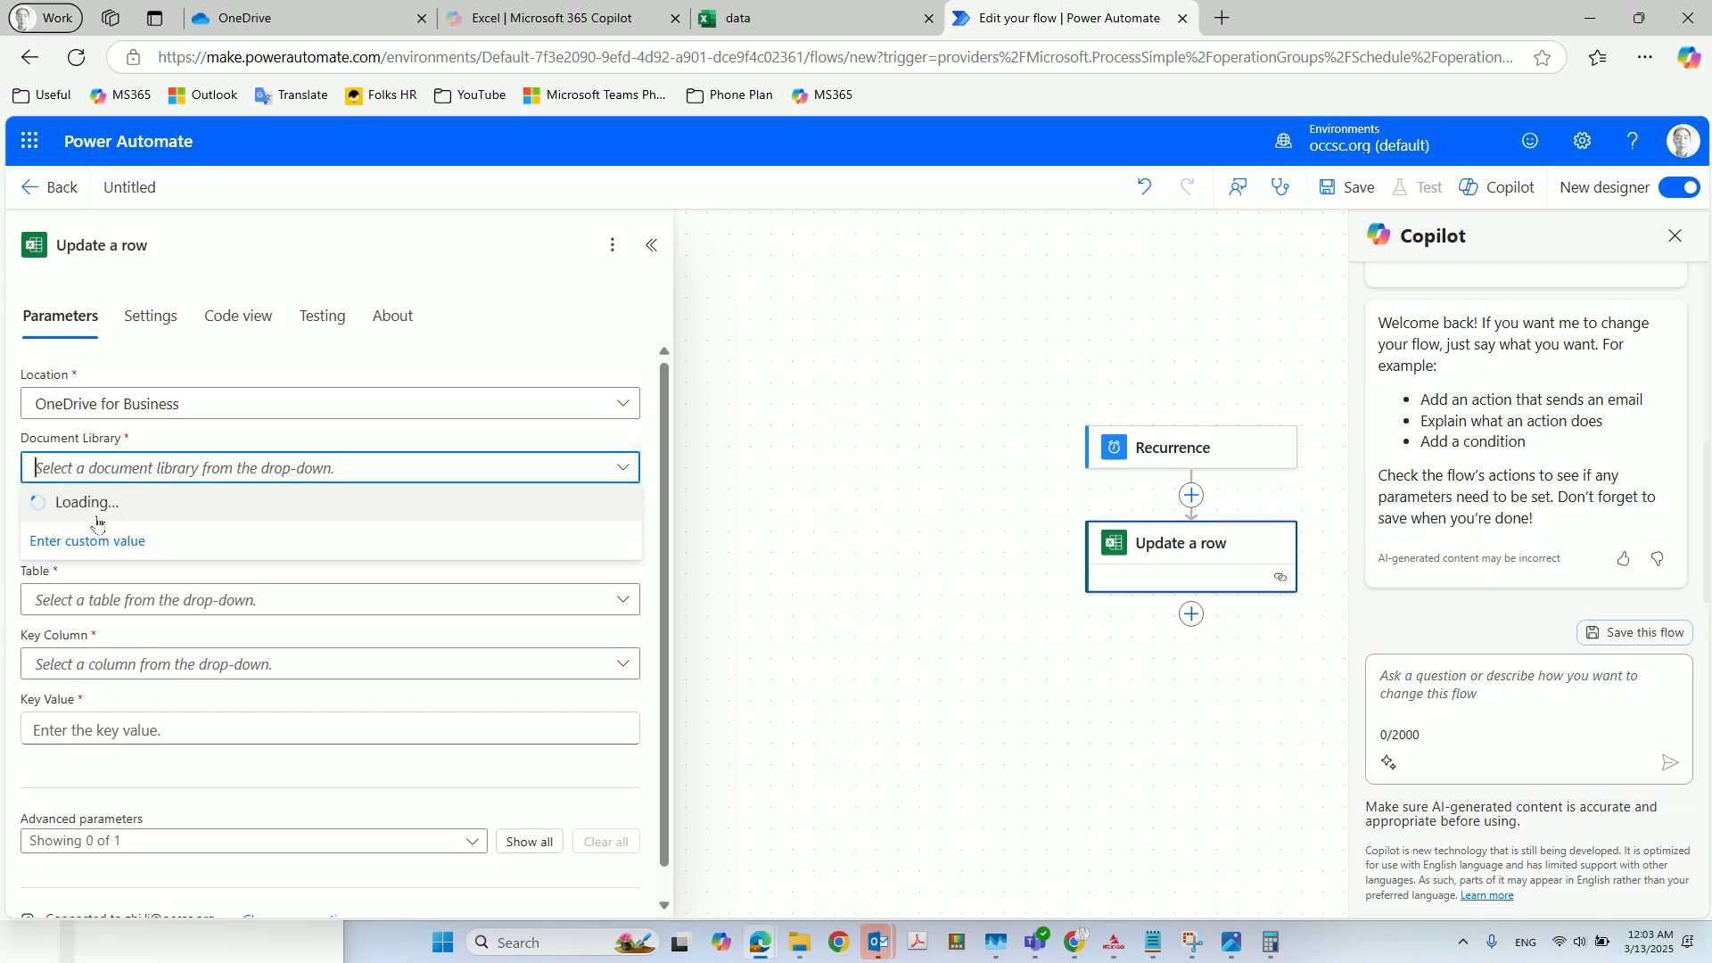
{"action": "left_click", "coordinate": [95, 519]}
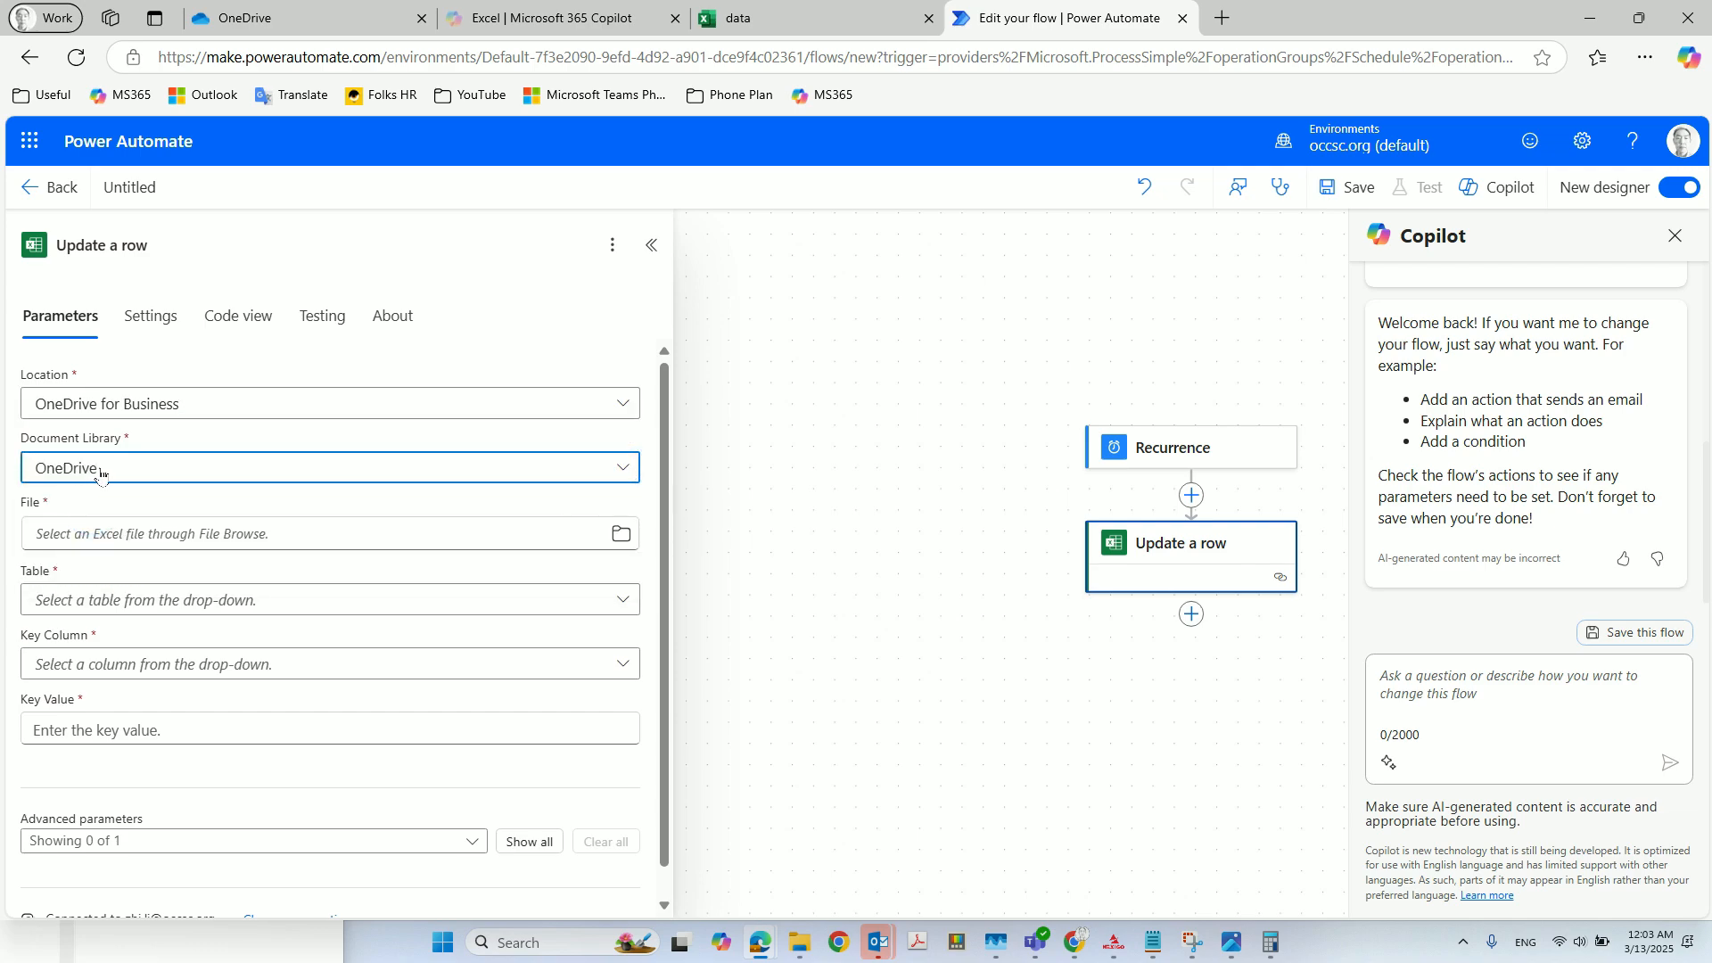
Choose data.xlsx from the 2025PowerApps folder as the file and Table1 as the table to update
{"action": "left_click", "coordinate": [622, 536]}
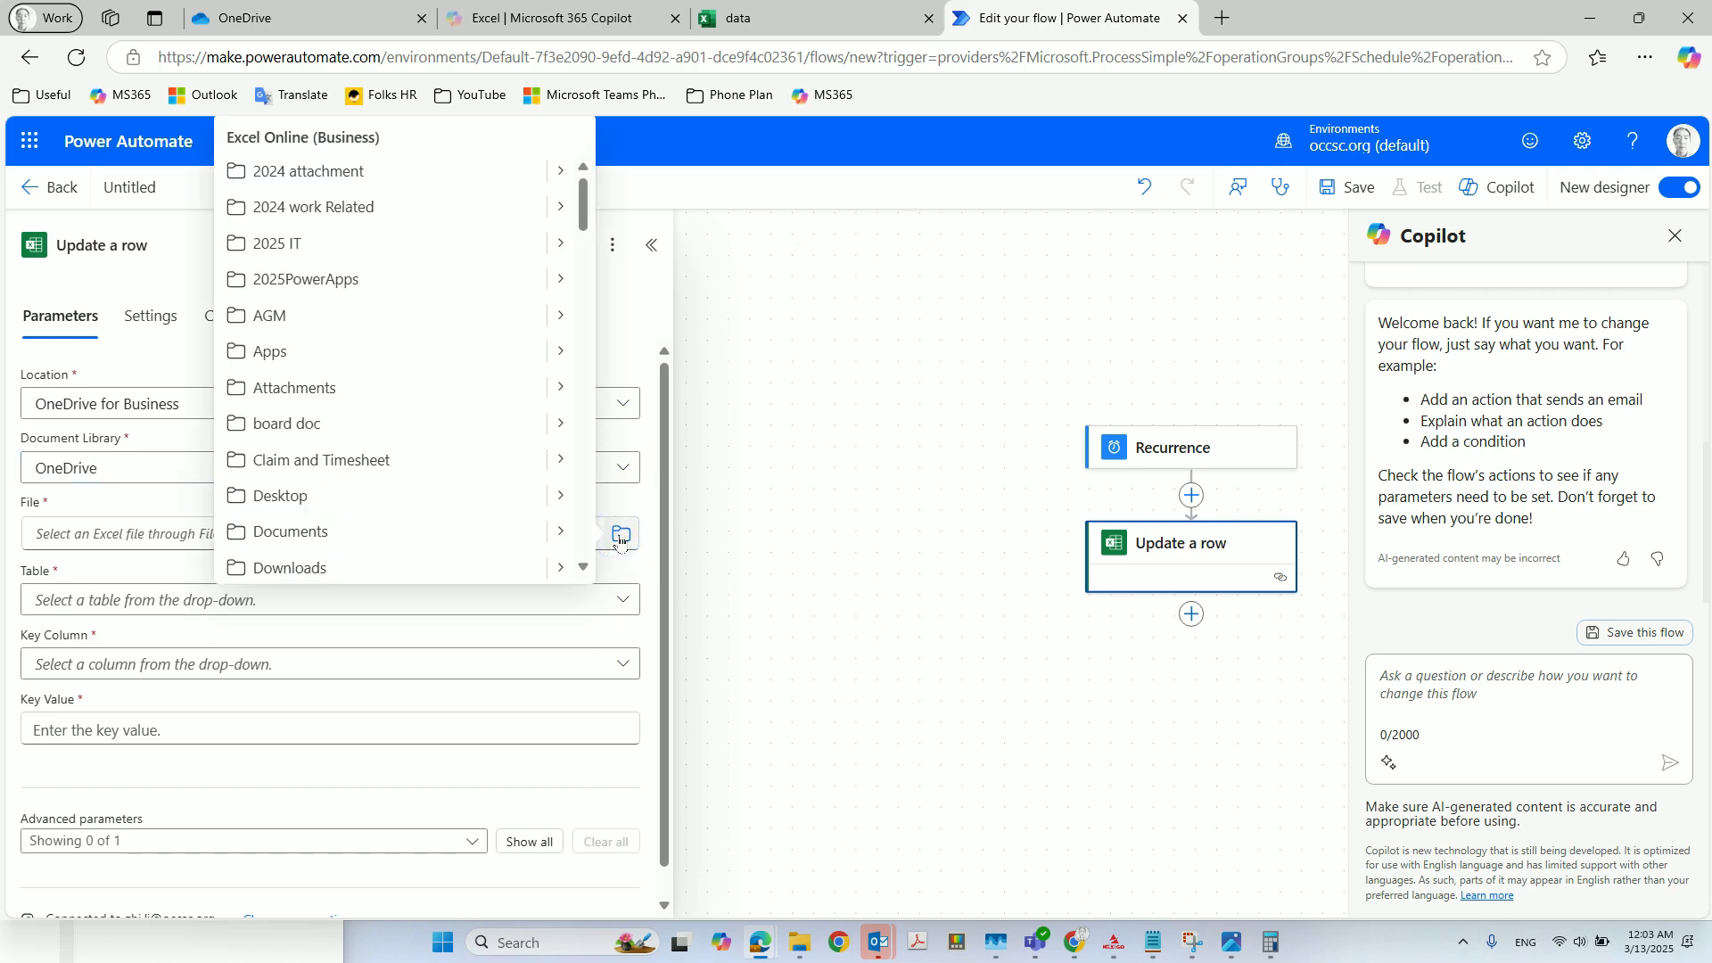
{"action": "left_click", "coordinate": [297, 283]}
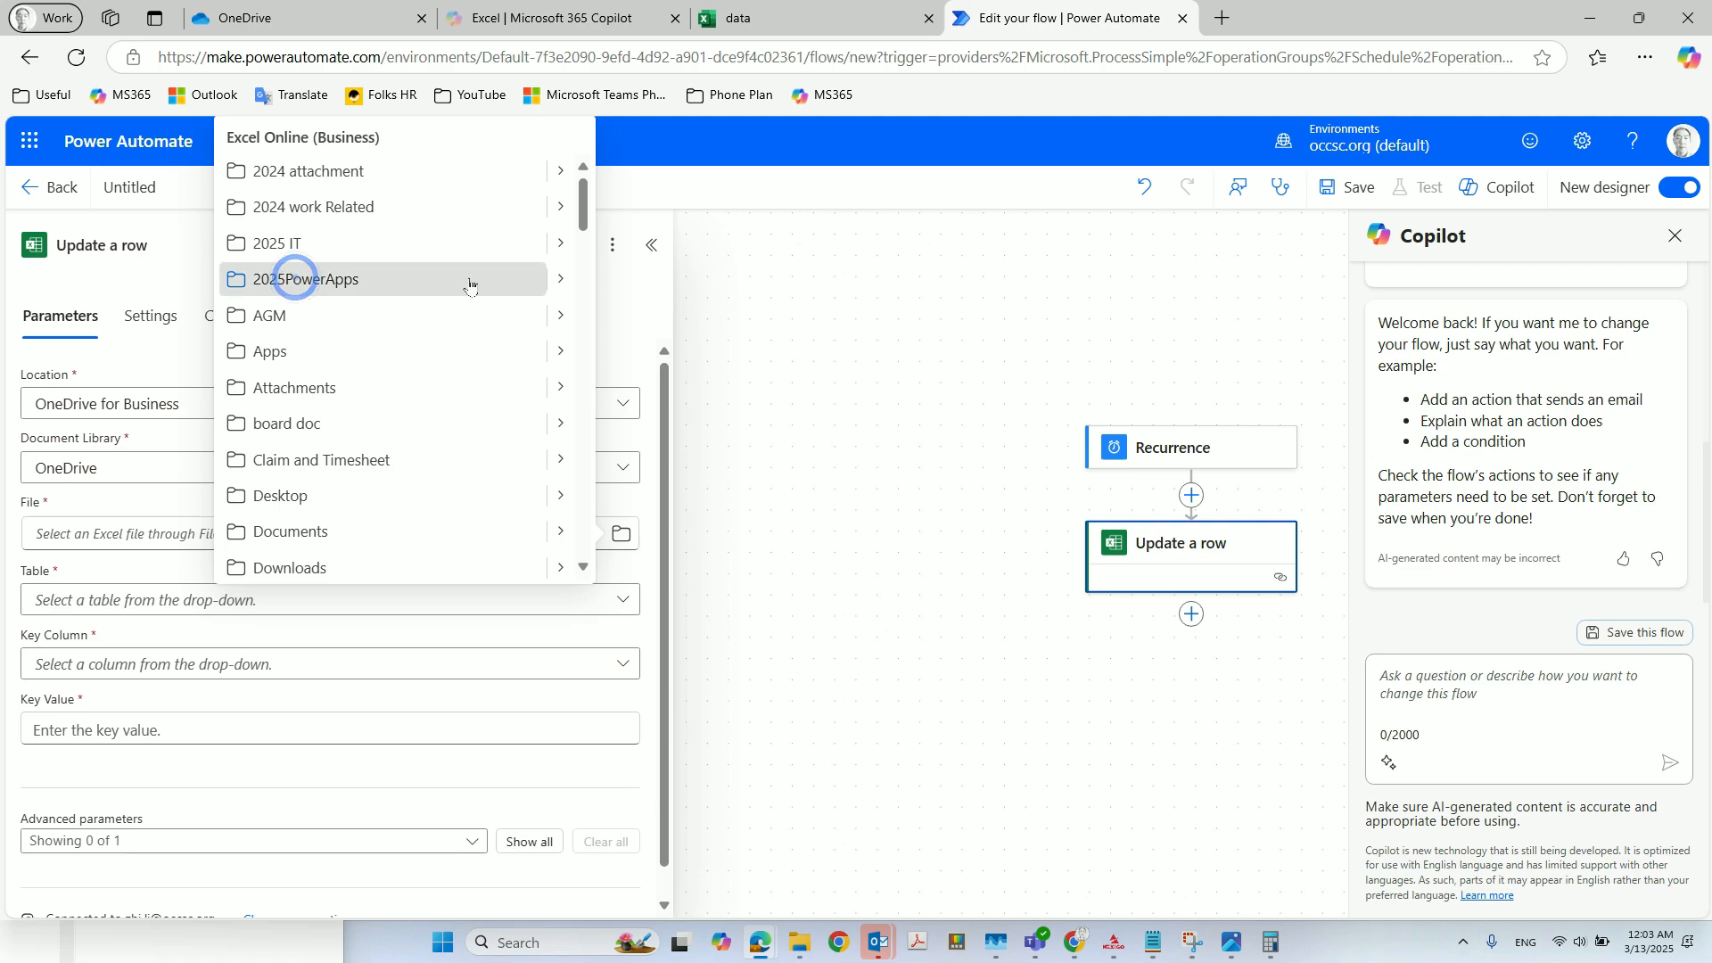
{"action": "left_click", "coordinate": [562, 281]}
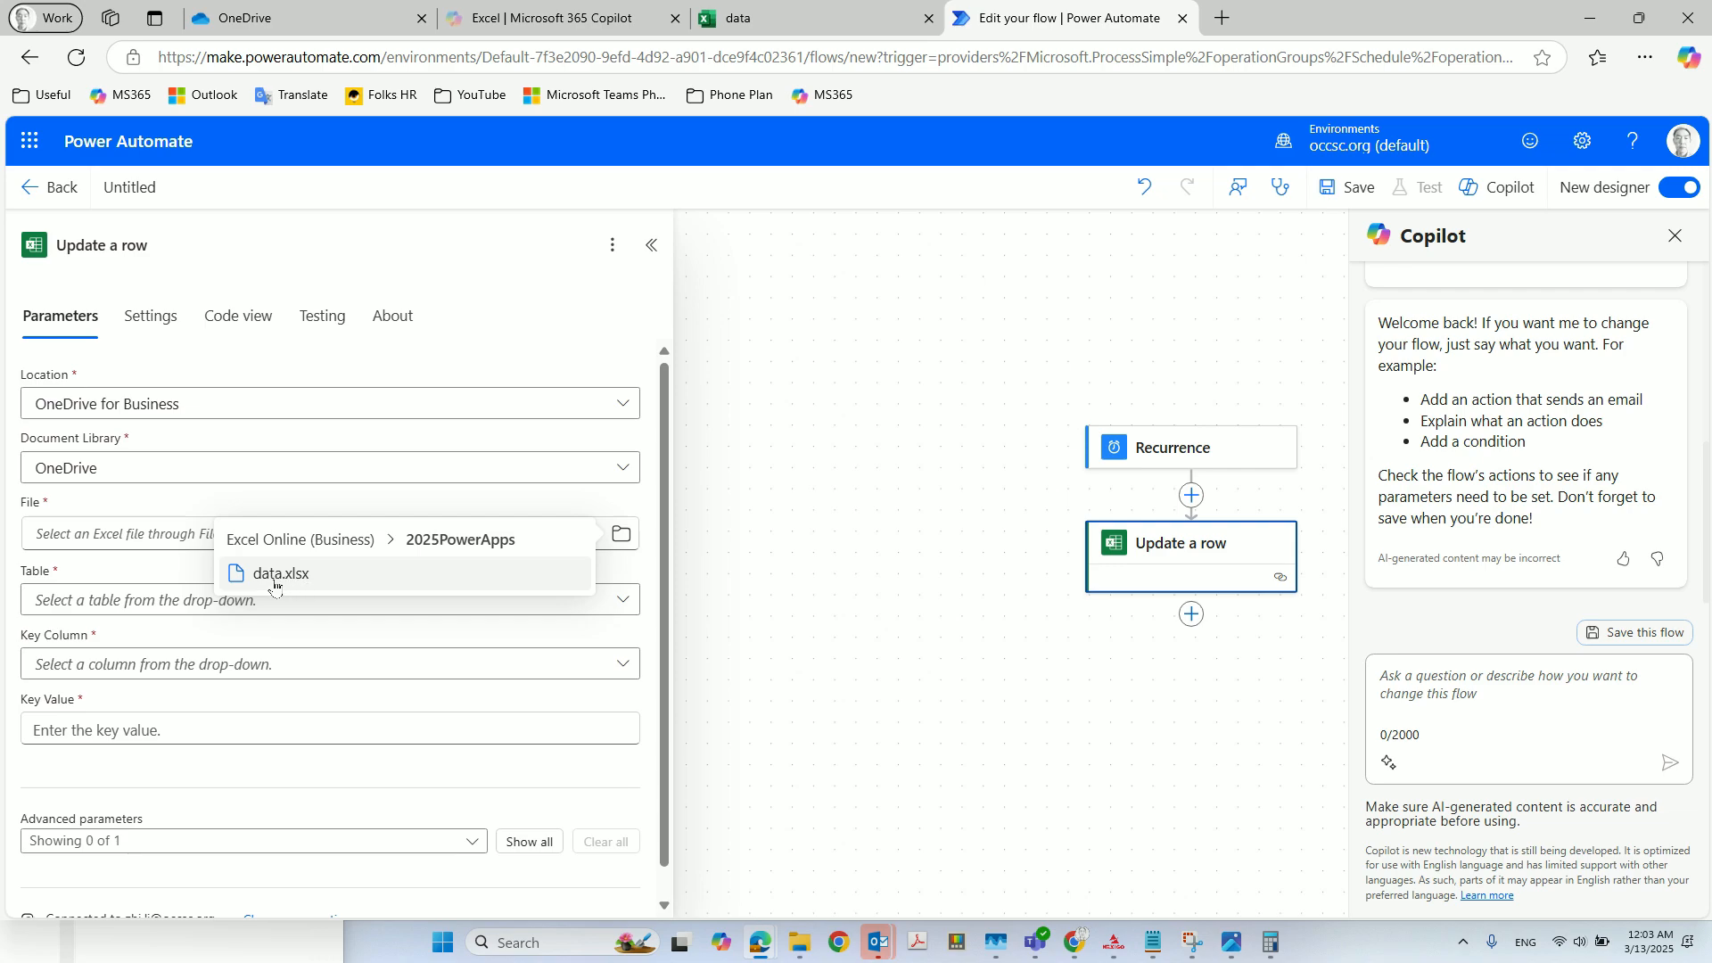
{"action": "left_click", "coordinate": [284, 575]}
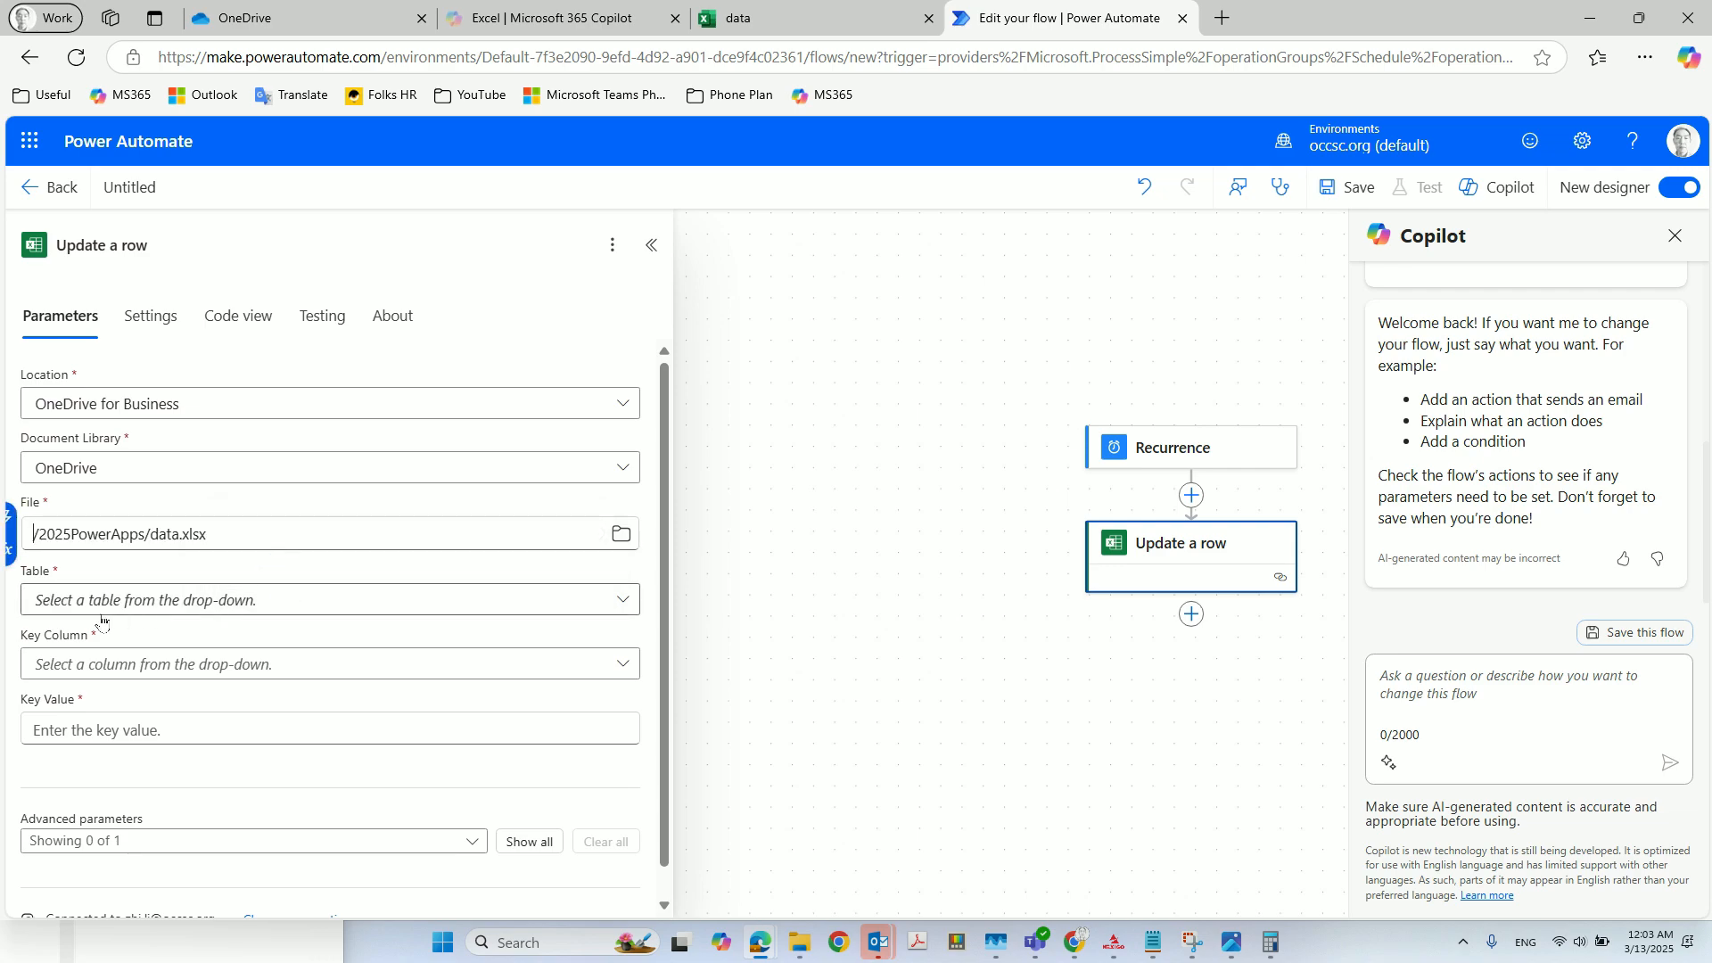
{"action": "left_click", "coordinate": [622, 600]}
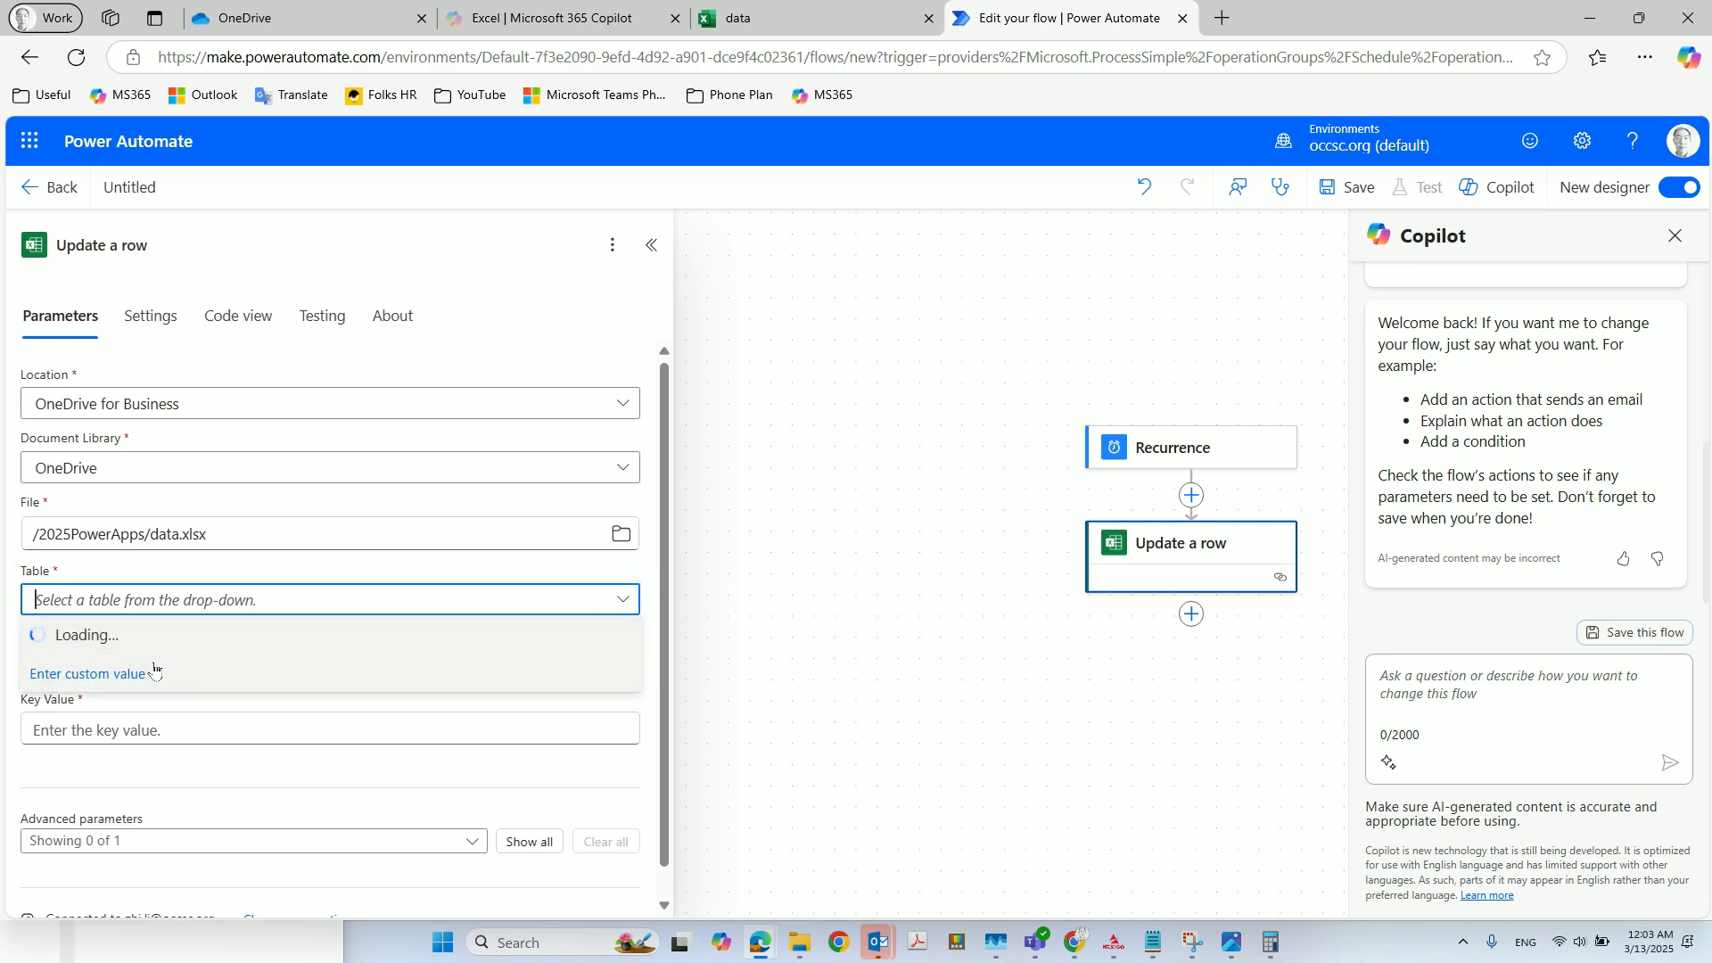
{"action": "left_click", "coordinate": [63, 651]}
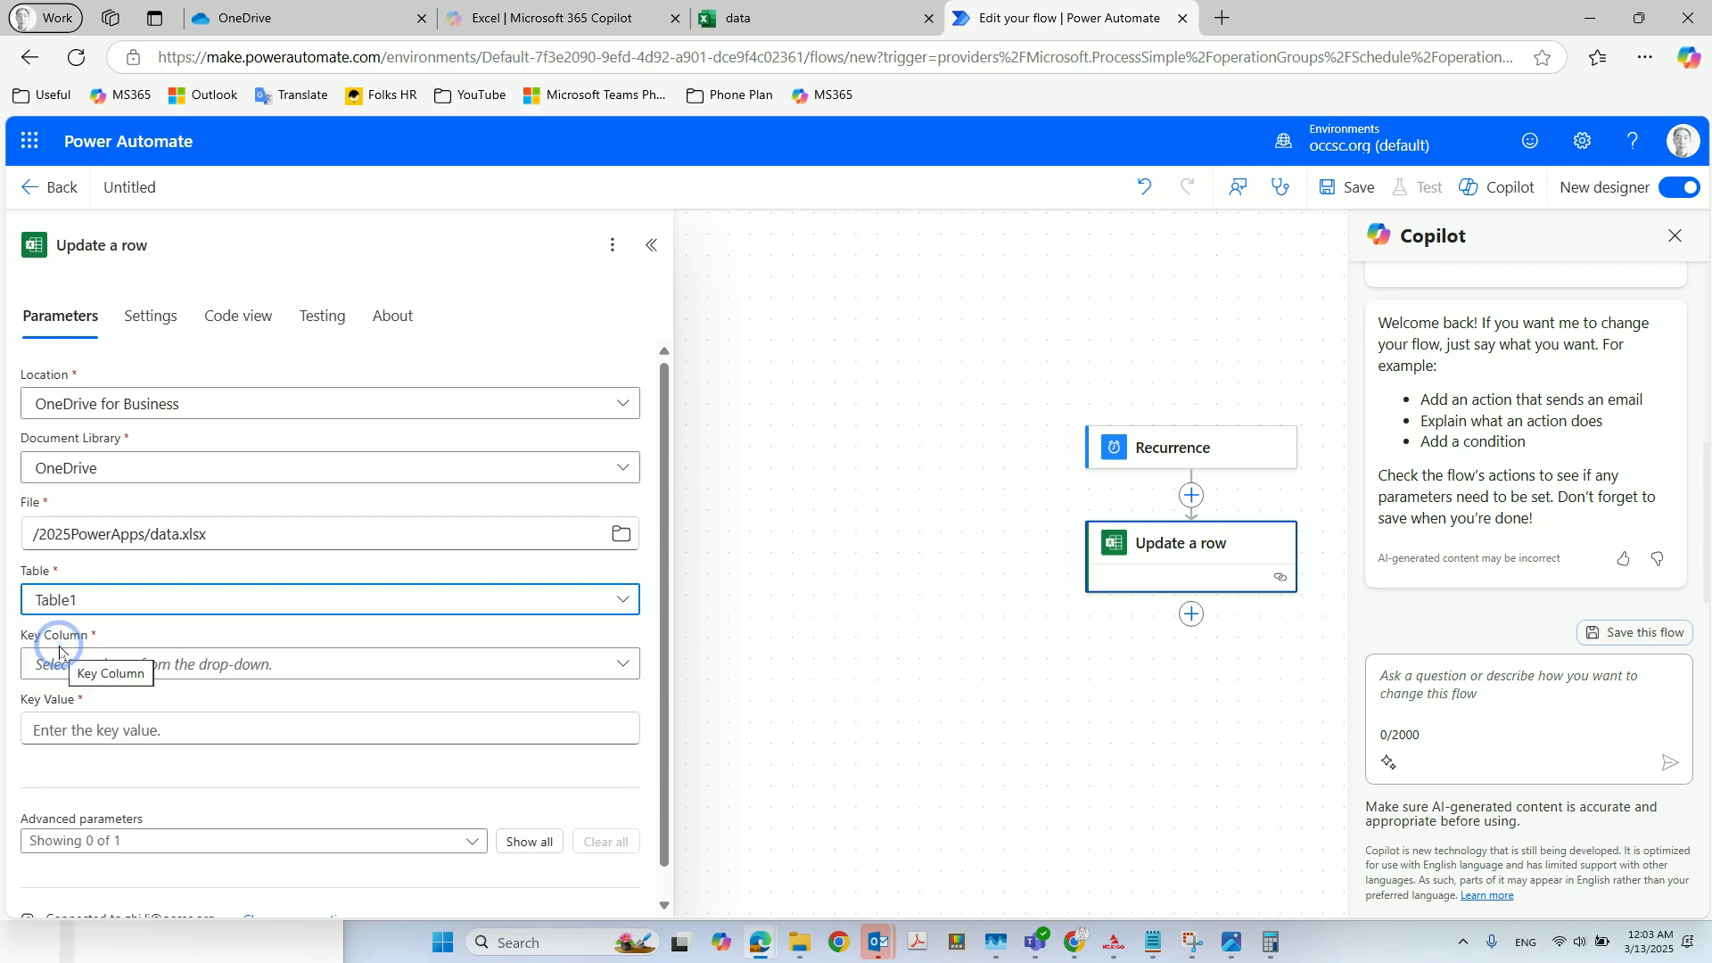
Check the table's name in the data workbook's table properties and return to the flow
{"action": "left_click", "coordinate": [821, 18]}
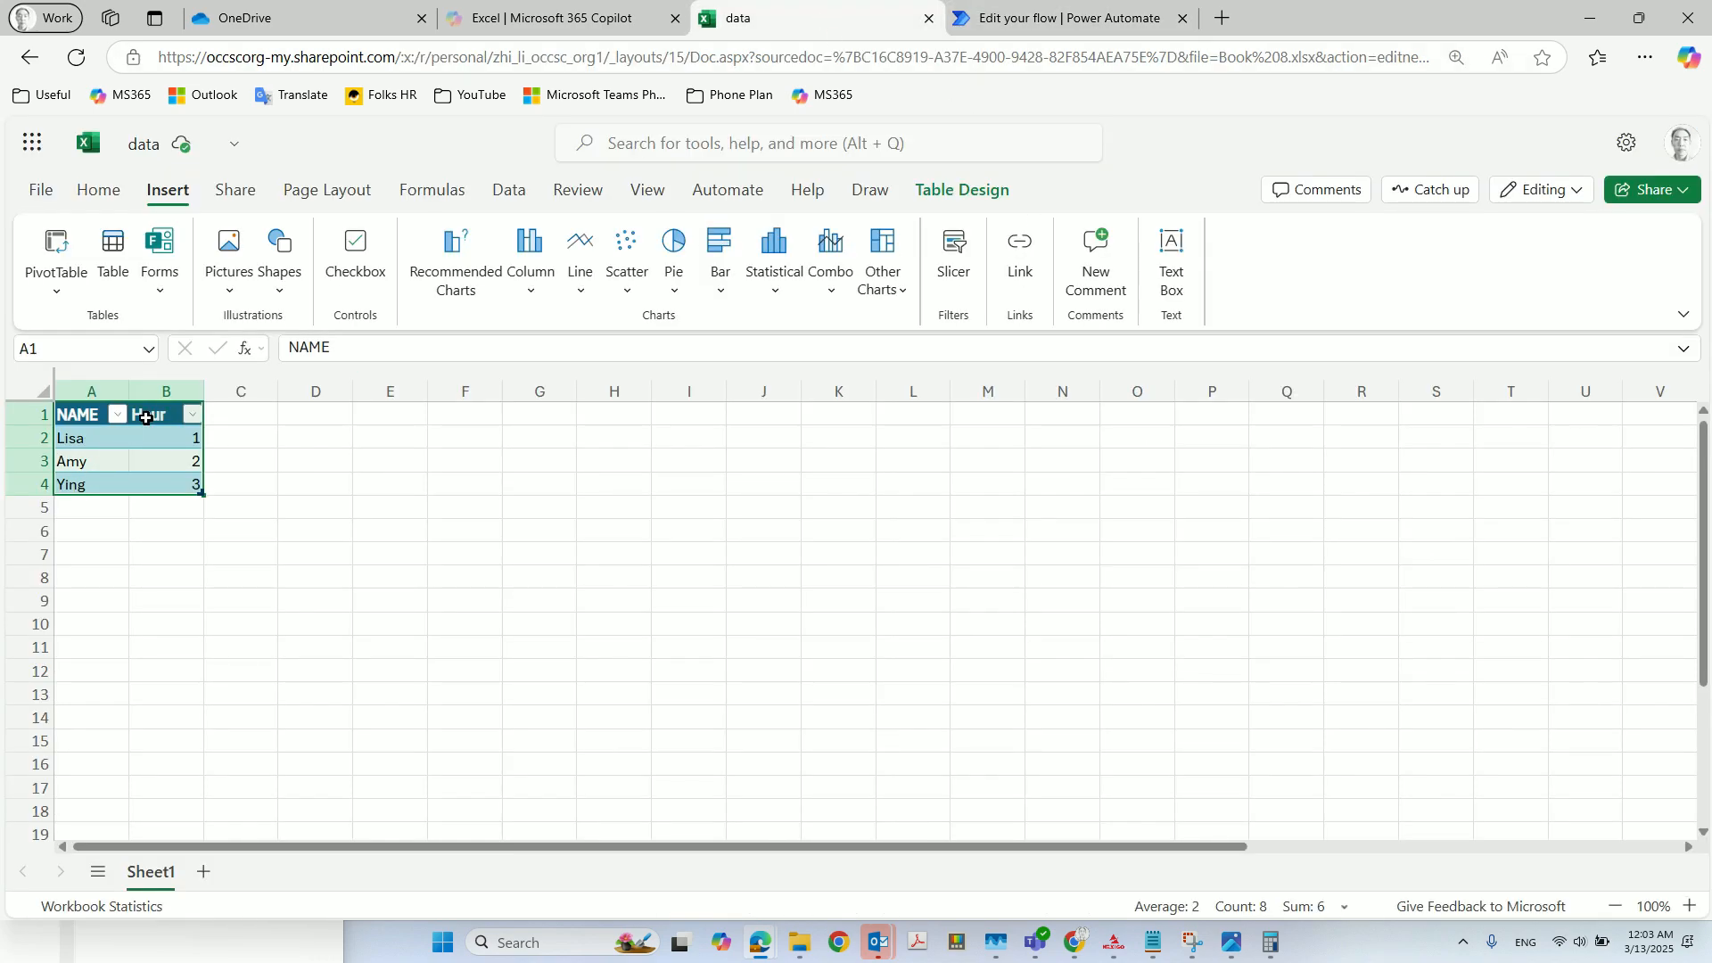
{"action": "left_click", "coordinate": [140, 463]}
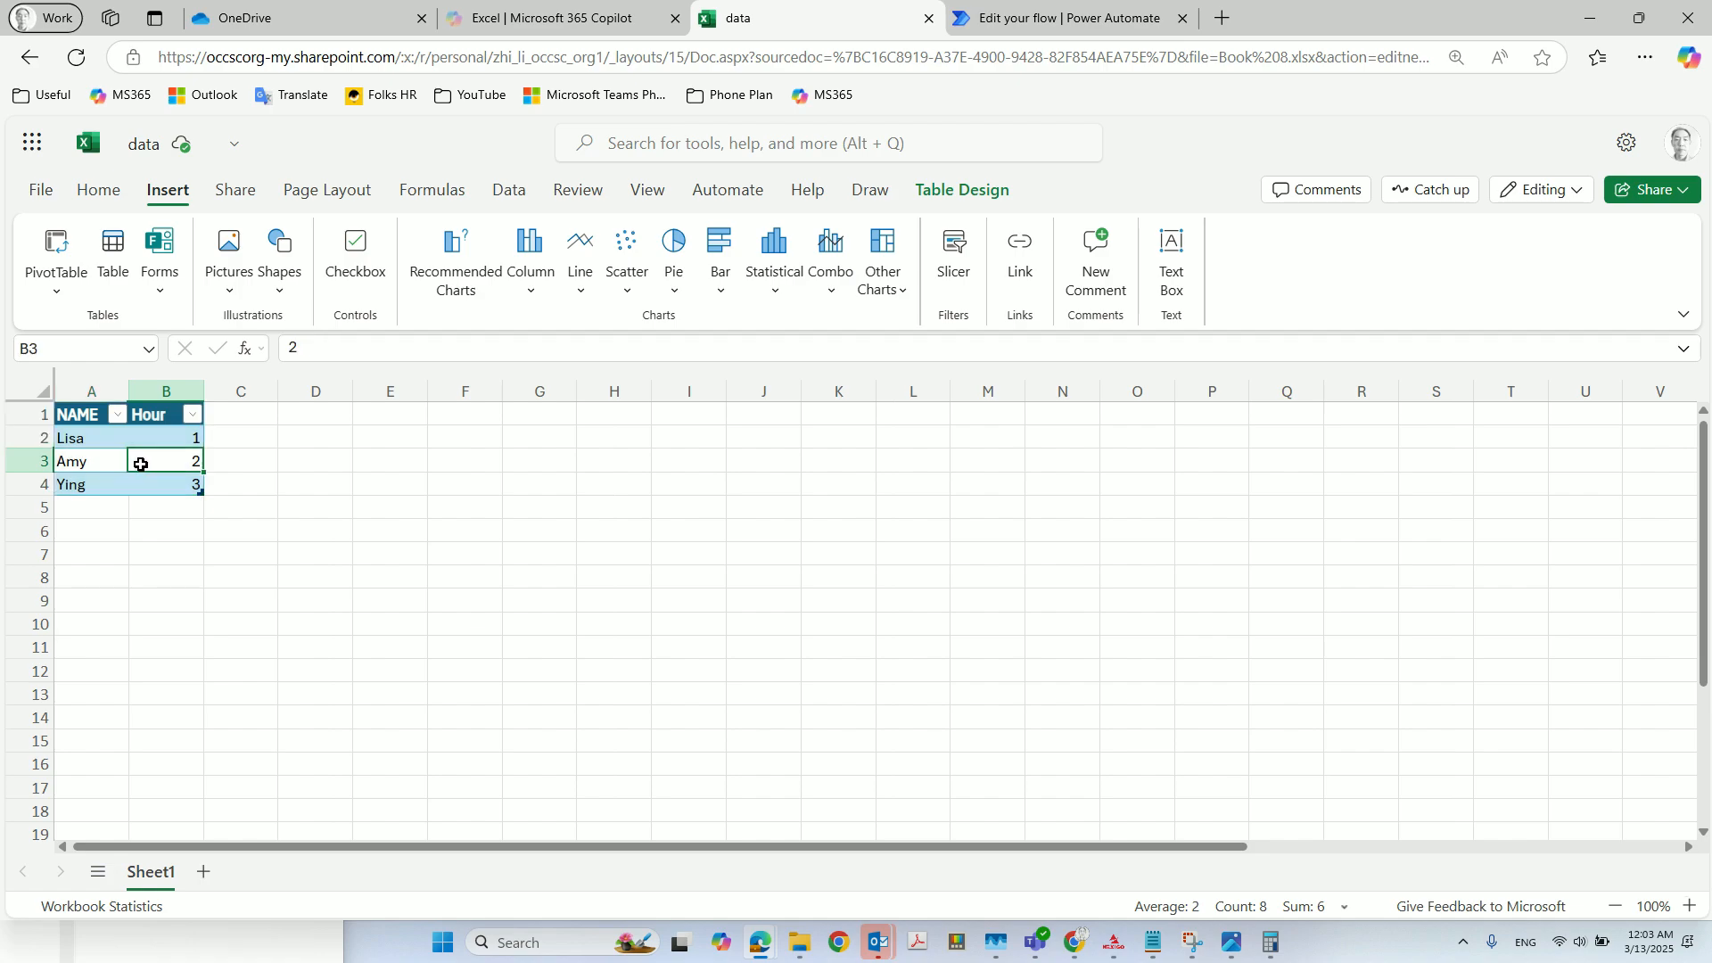
{"action": "left_click", "coordinate": [988, 193]}
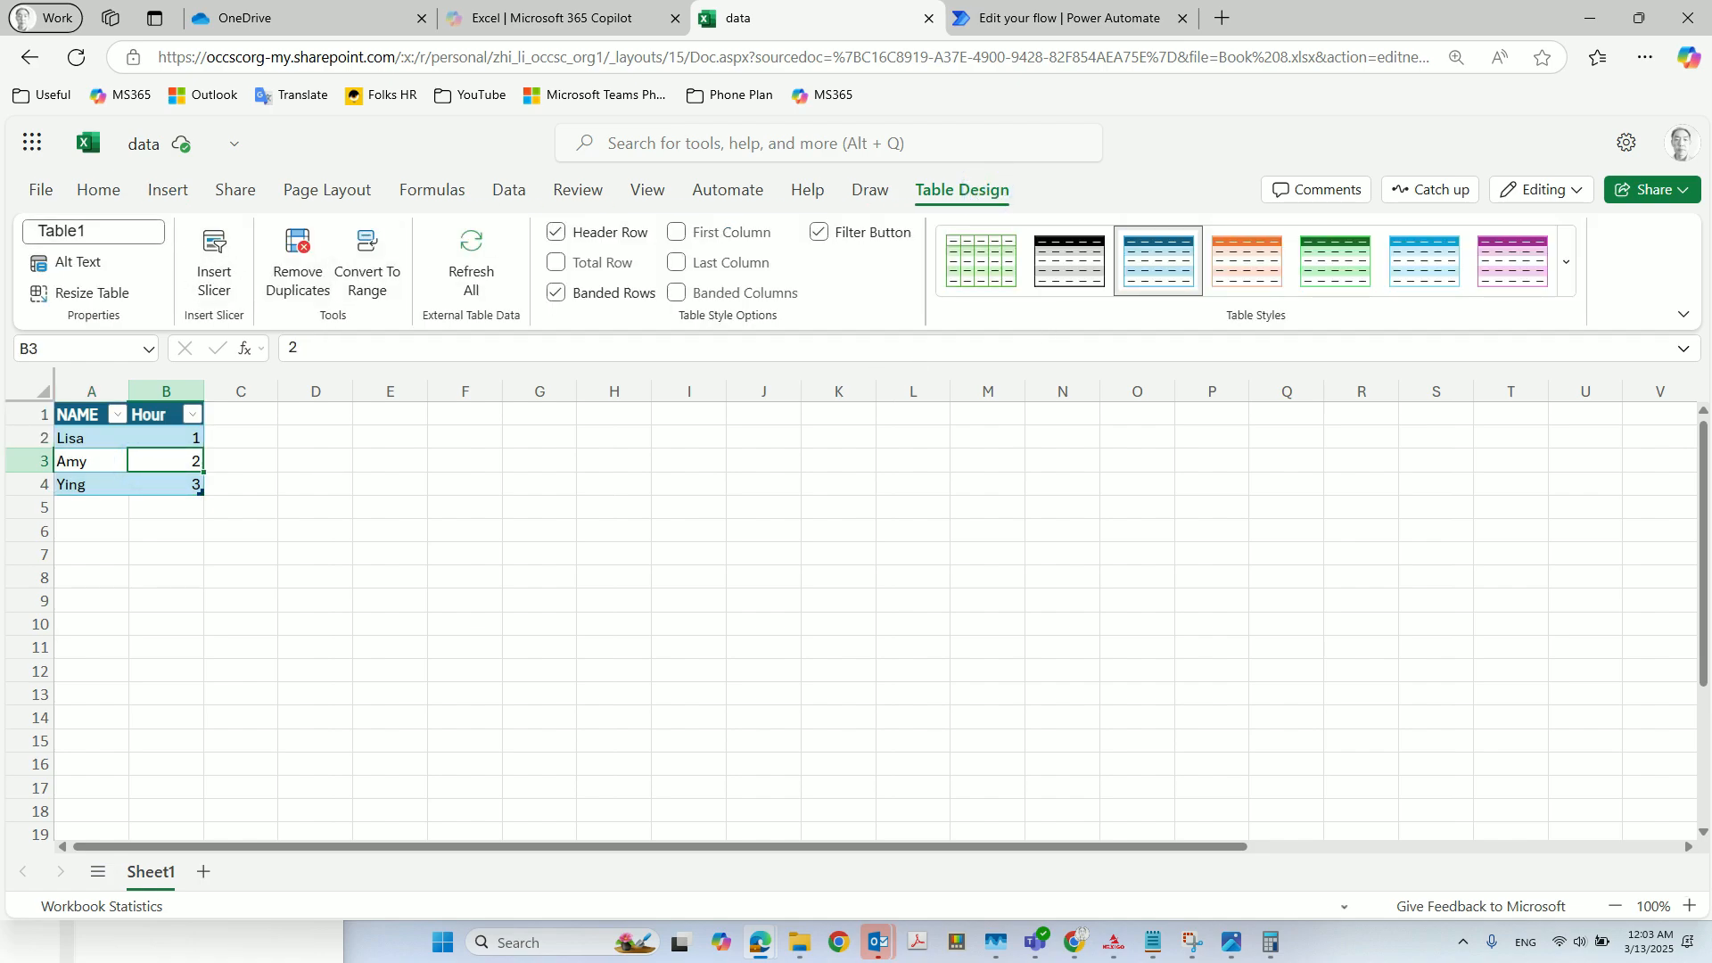
{"action": "left_click", "coordinate": [1008, 18]}
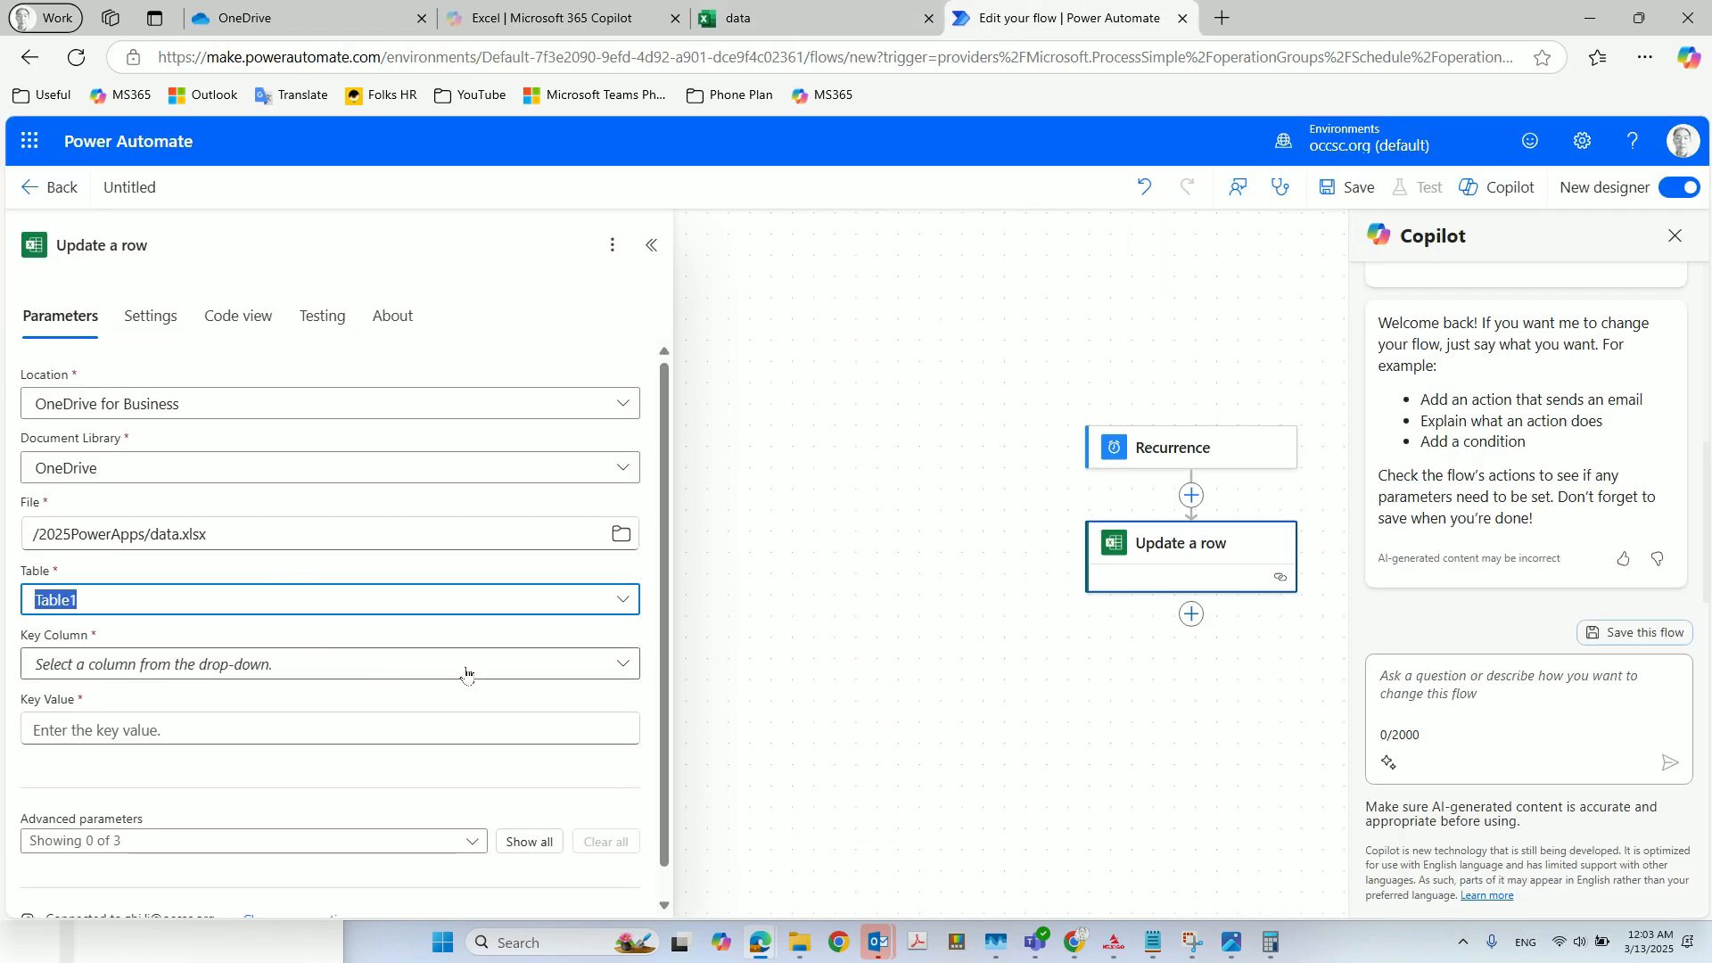
Set the key column to NAME and enter the name from the table's first data row as the key value
{"action": "left_click", "coordinate": [622, 668]}
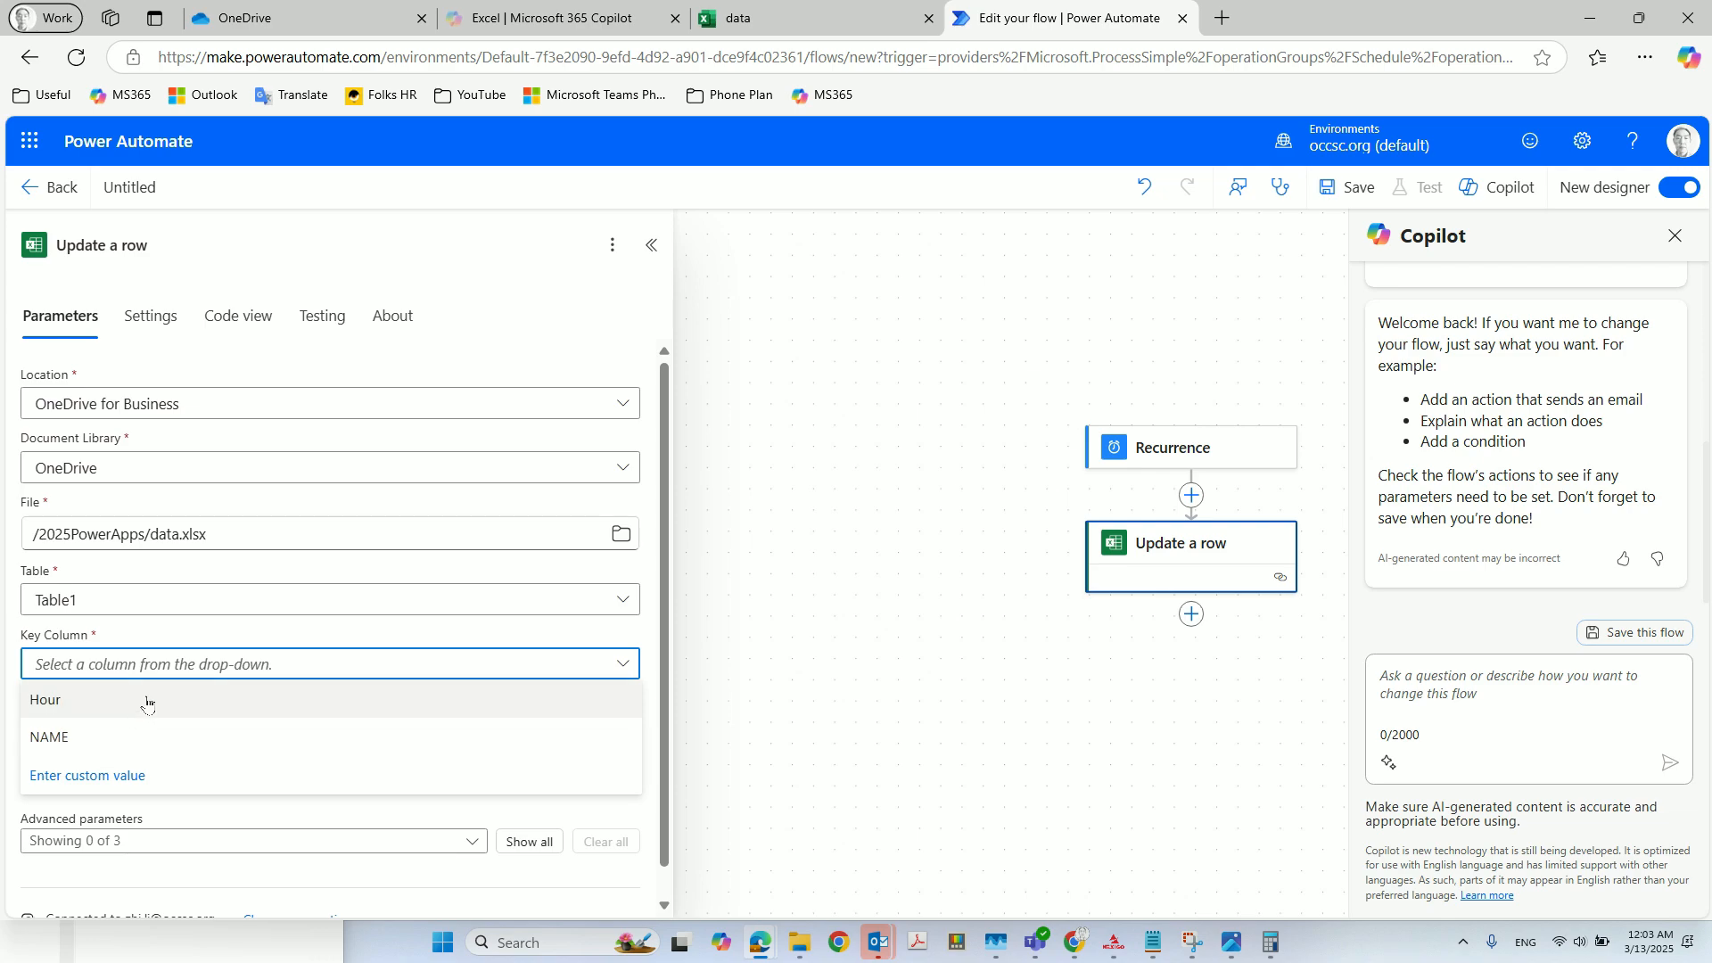
{"action": "left_click", "coordinate": [112, 736]}
{"action": "left_click", "coordinate": [767, 18]}
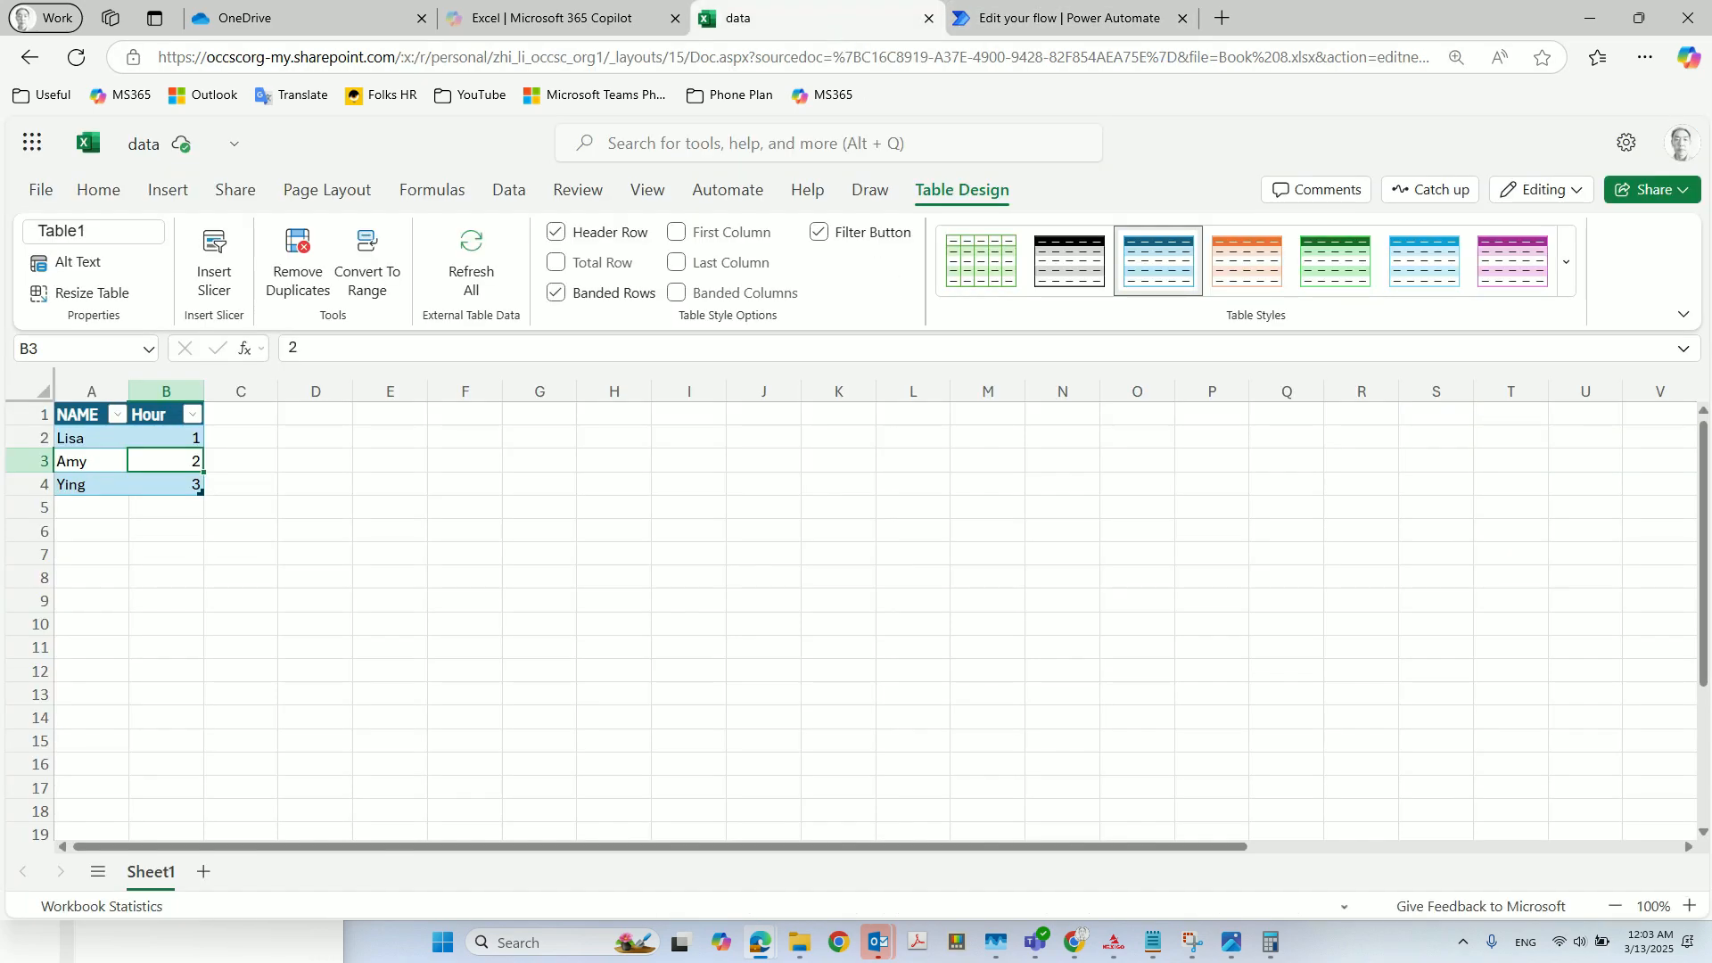
{"action": "left_click", "coordinate": [92, 444]}
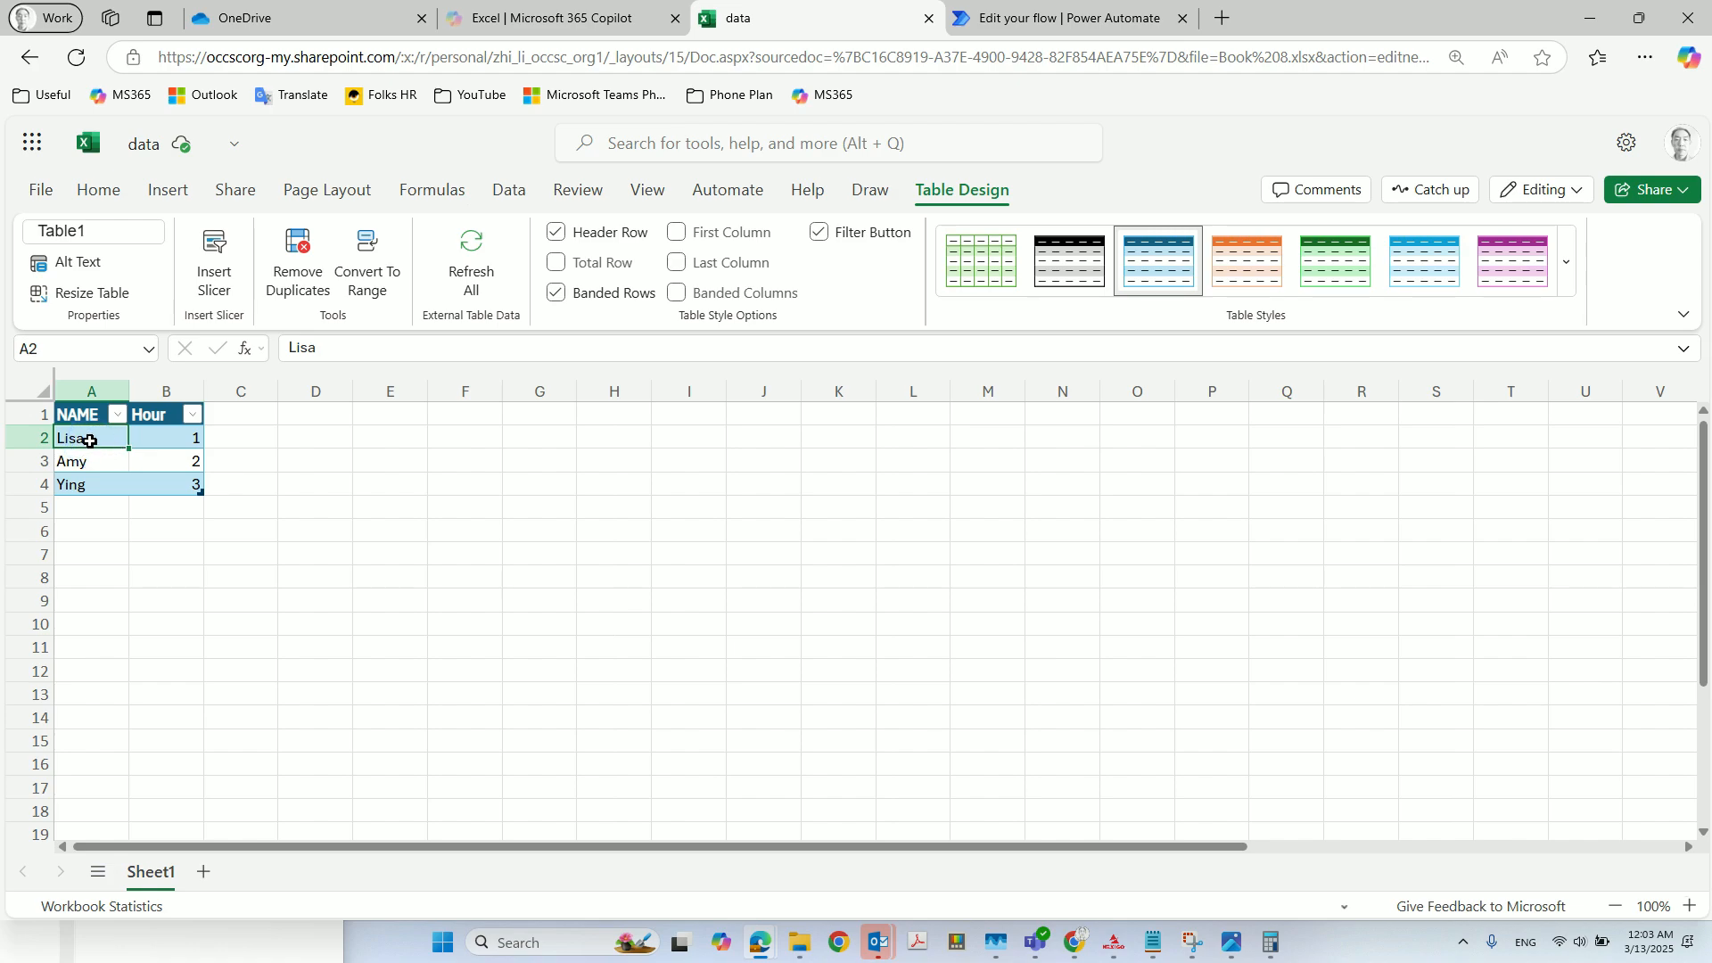
{"action": "left_click", "coordinate": [189, 441]}
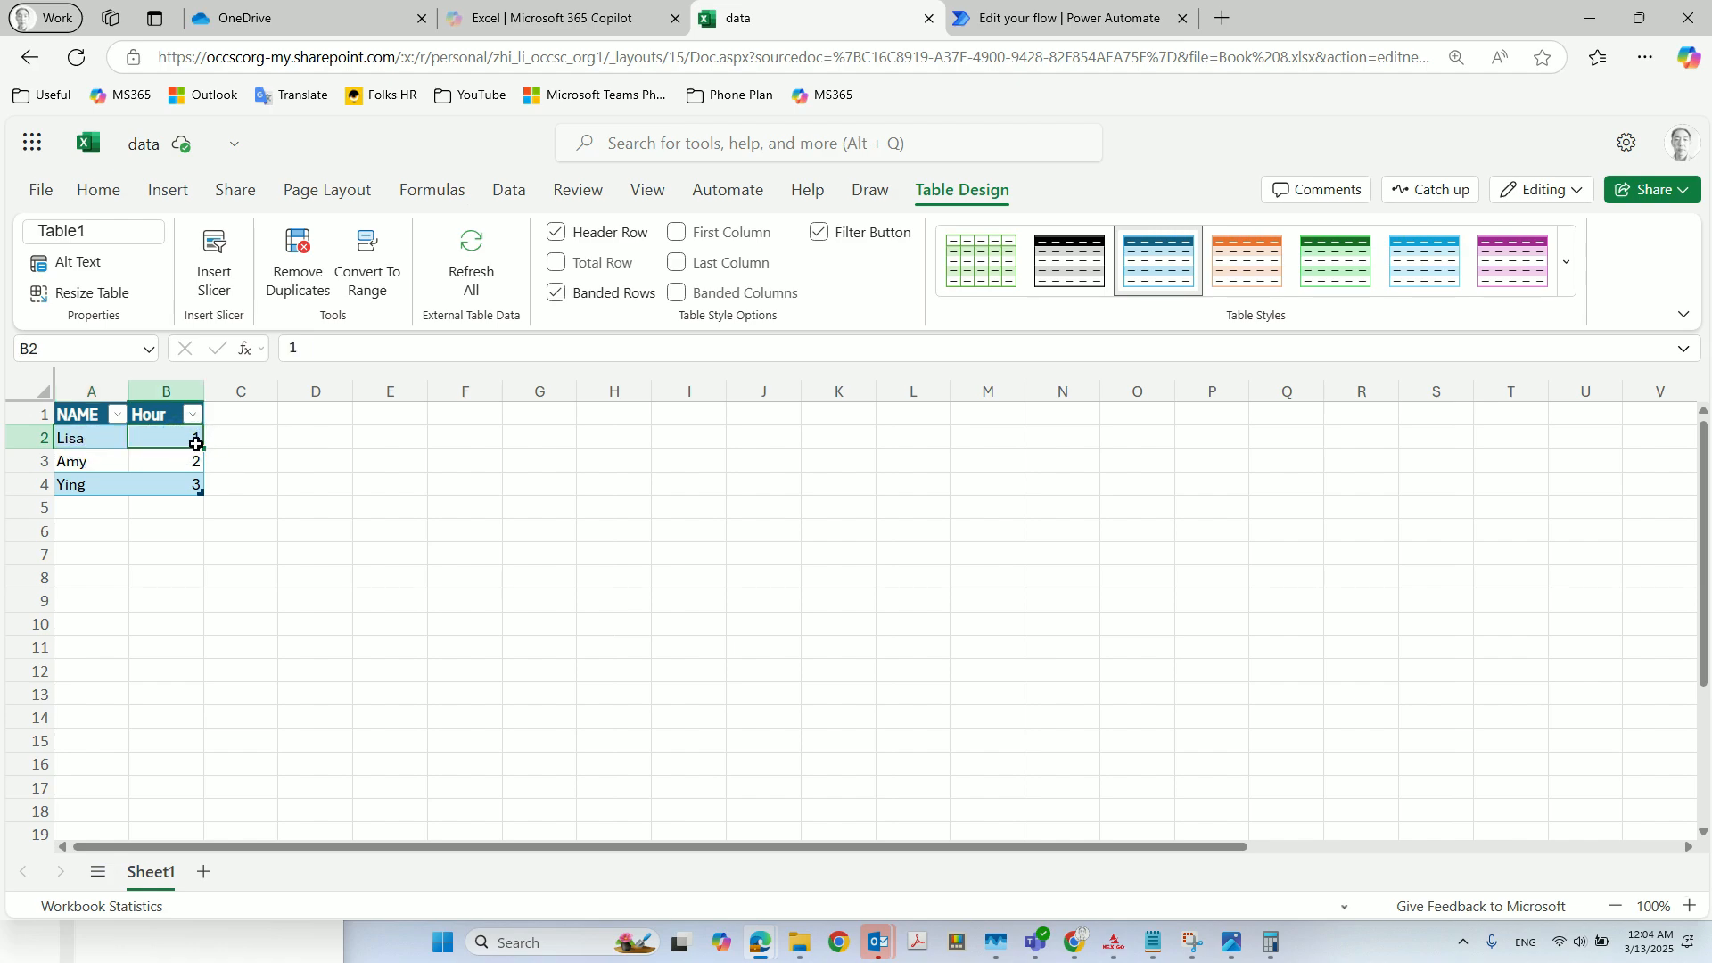
{"action": "left_click", "coordinate": [1065, 23]}
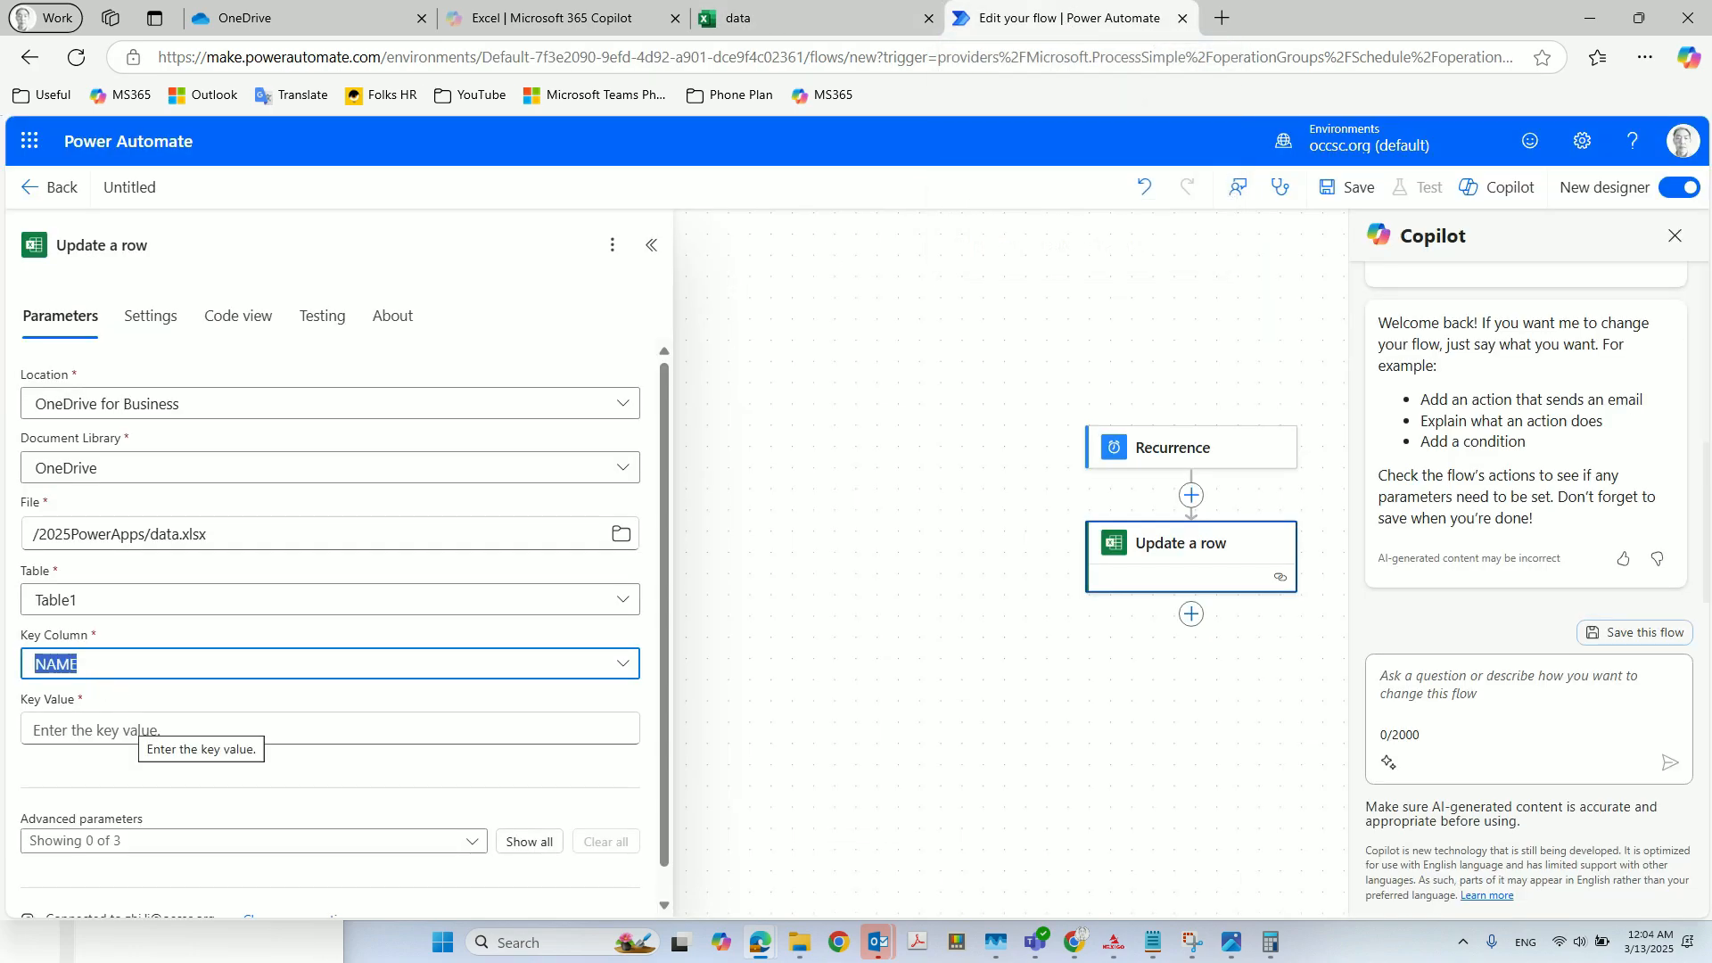
{"action": "left_click", "coordinate": [129, 726]}
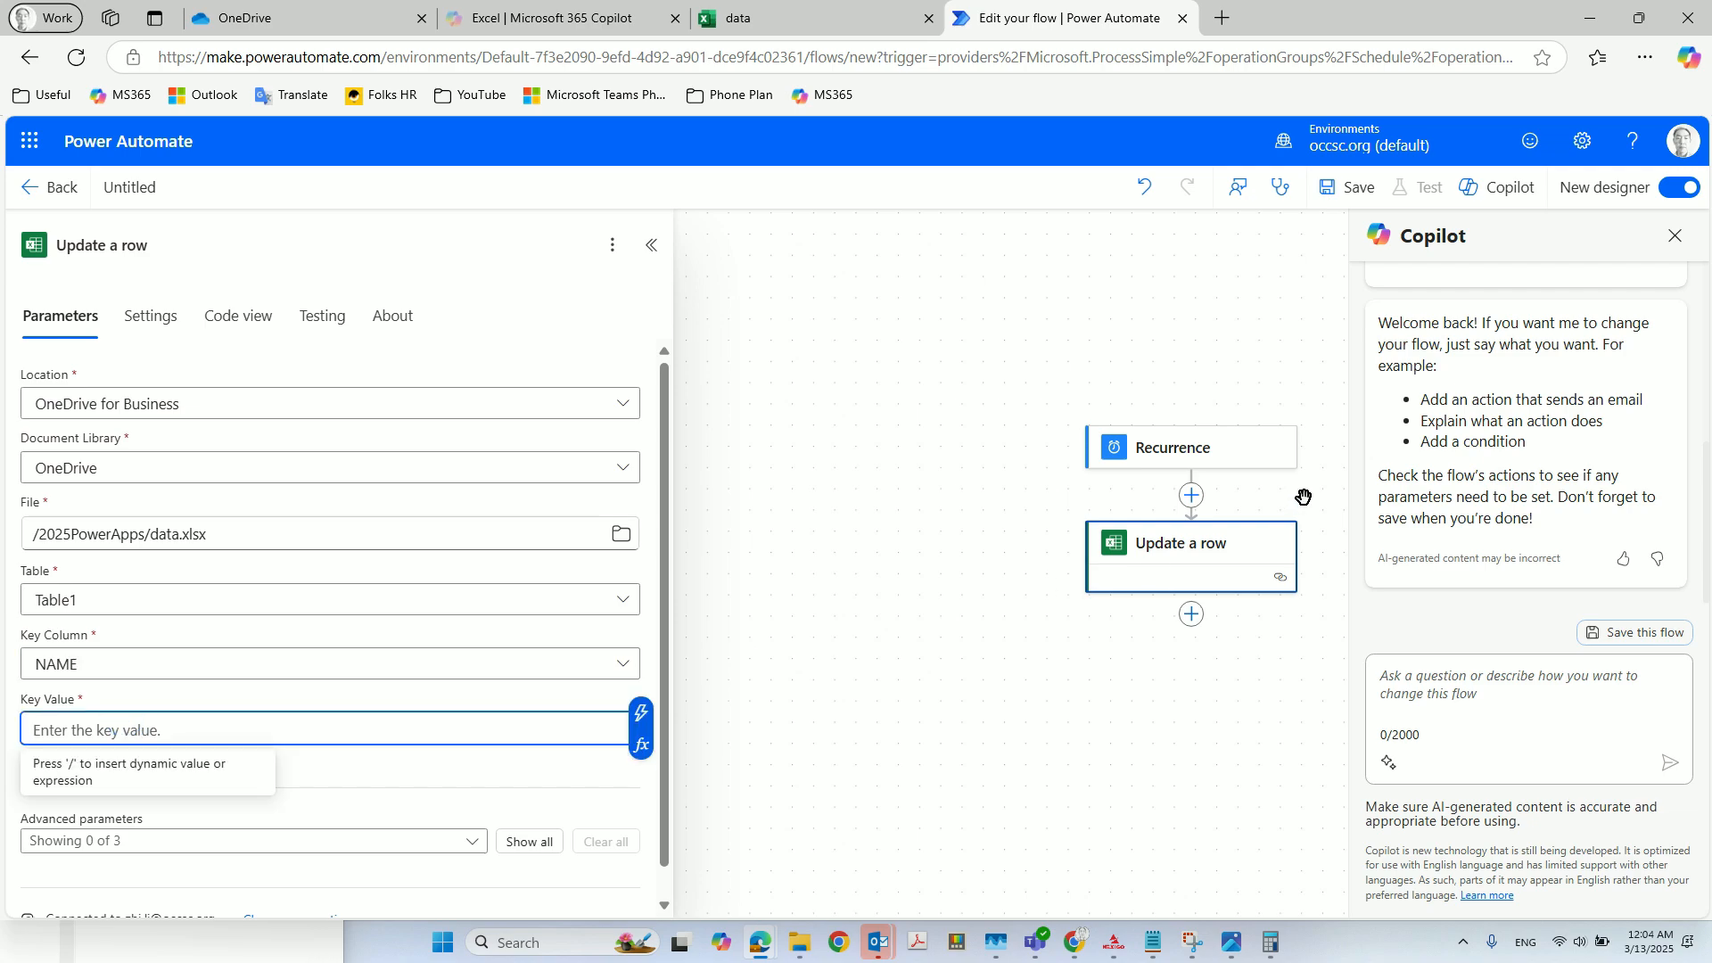
{"action": "type", "text": "Lisa"}
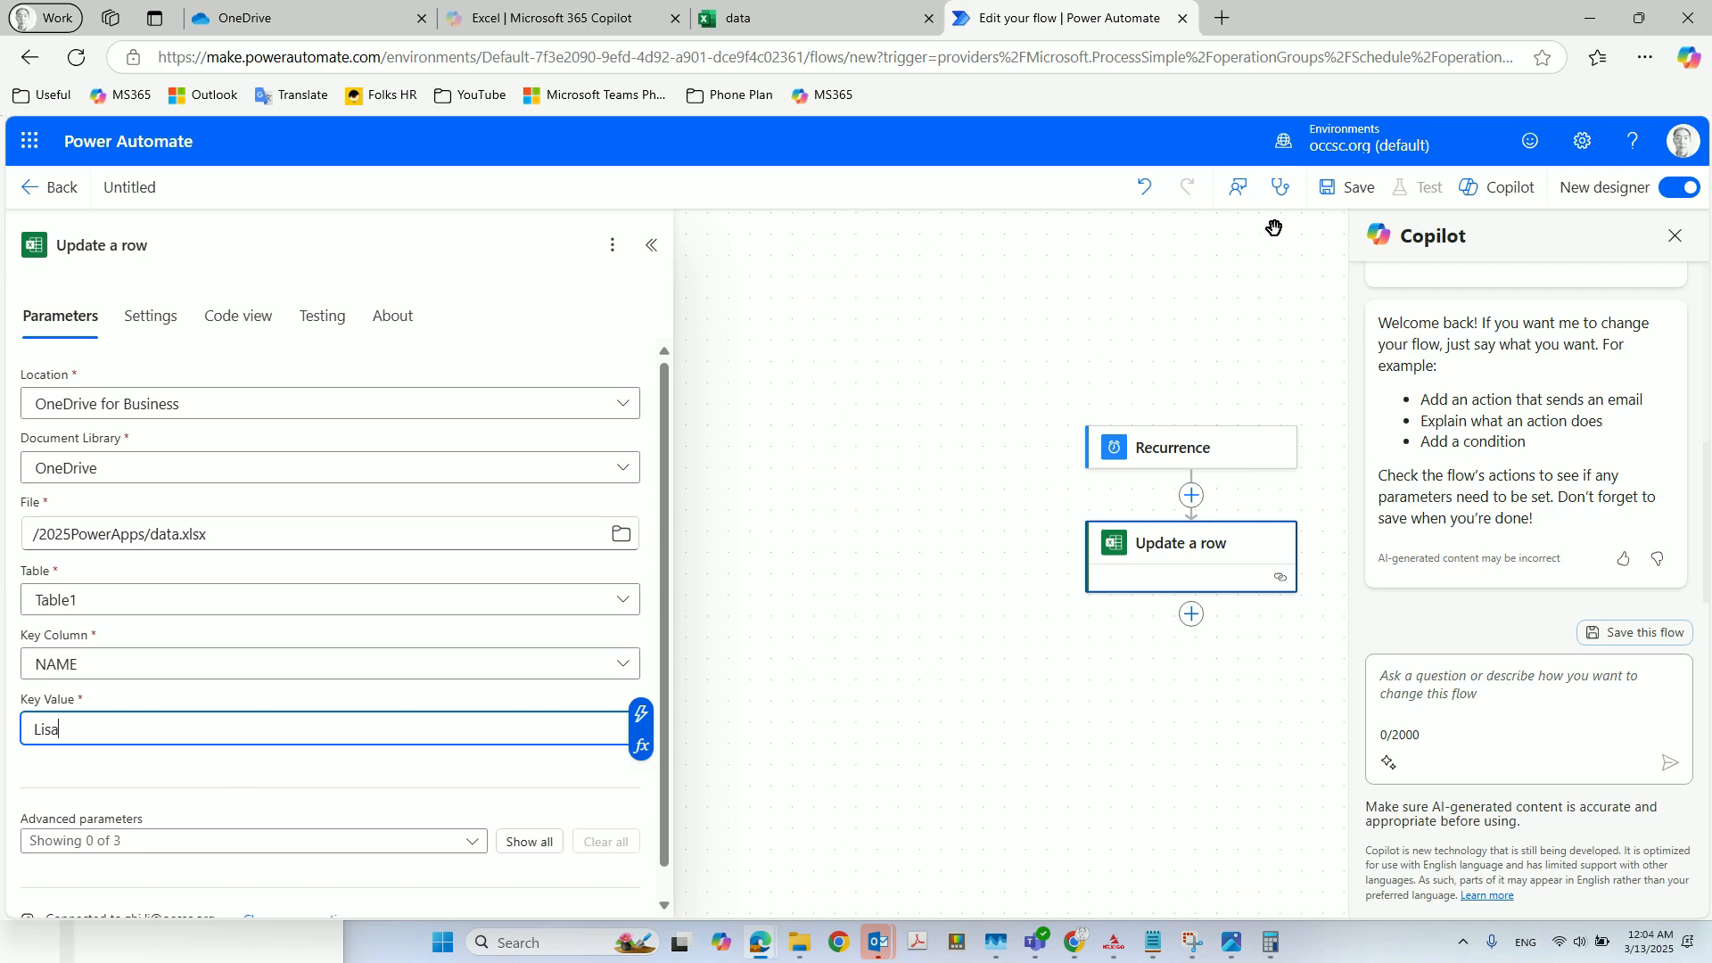
Review the remaining name rows of the table in the data workbook and return to the flow
{"action": "left_click", "coordinate": [802, 30]}
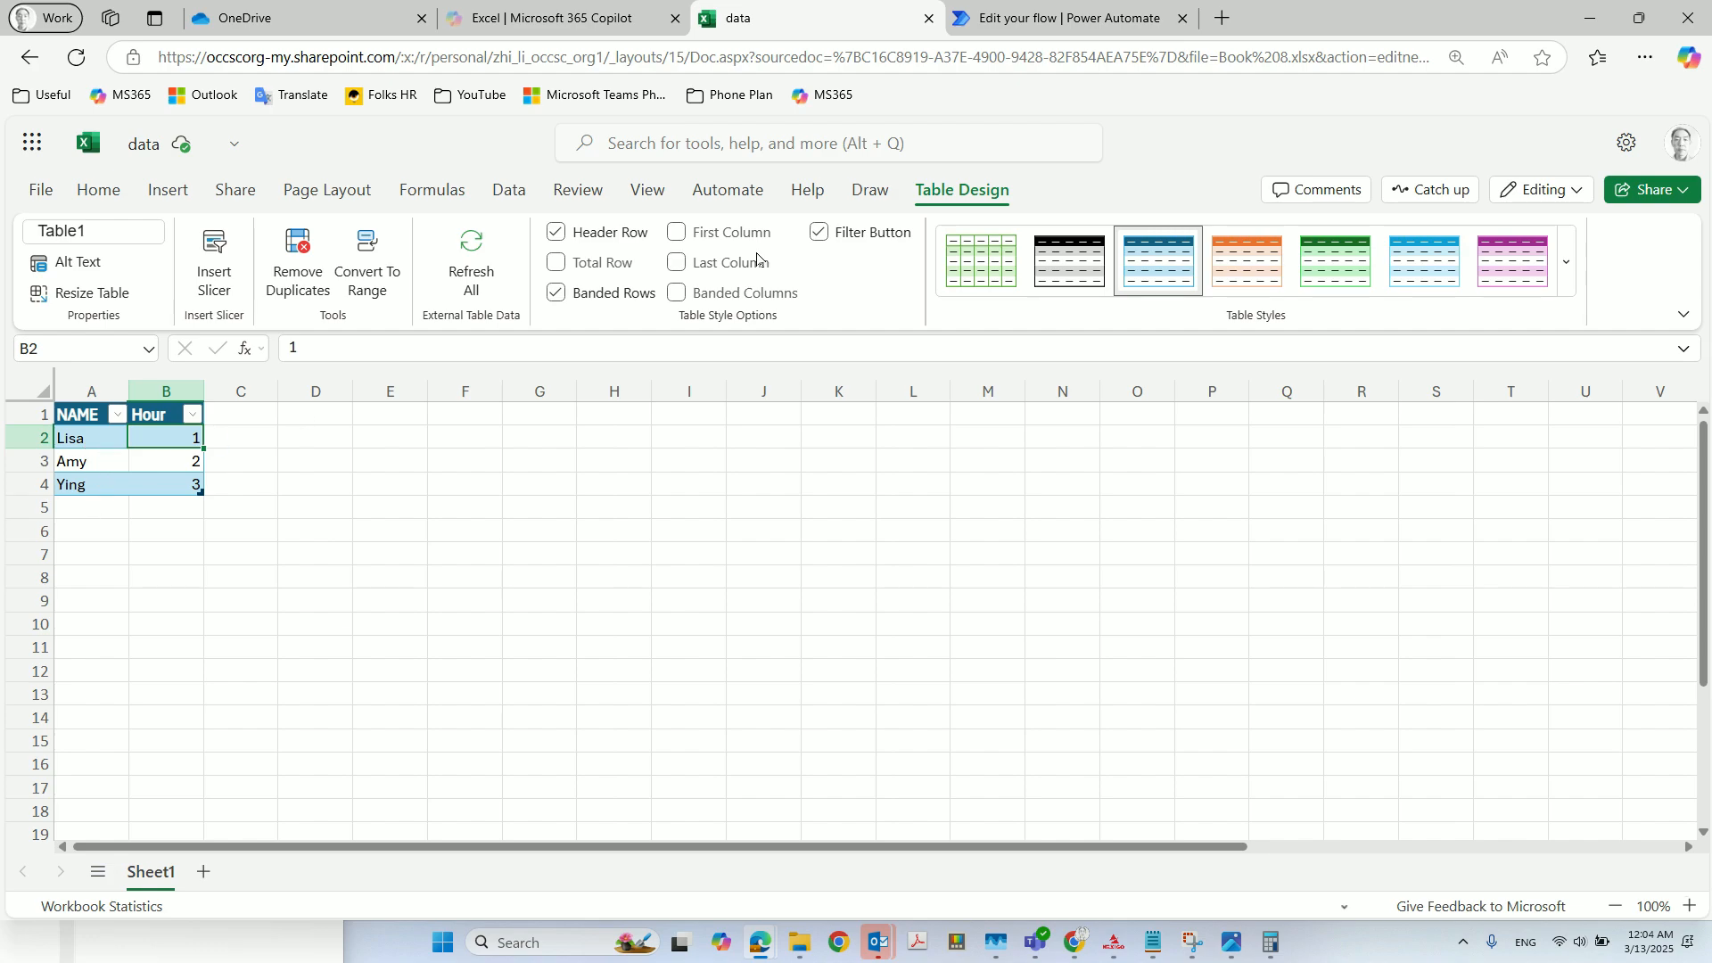
{"action": "left_click", "coordinate": [90, 491]}
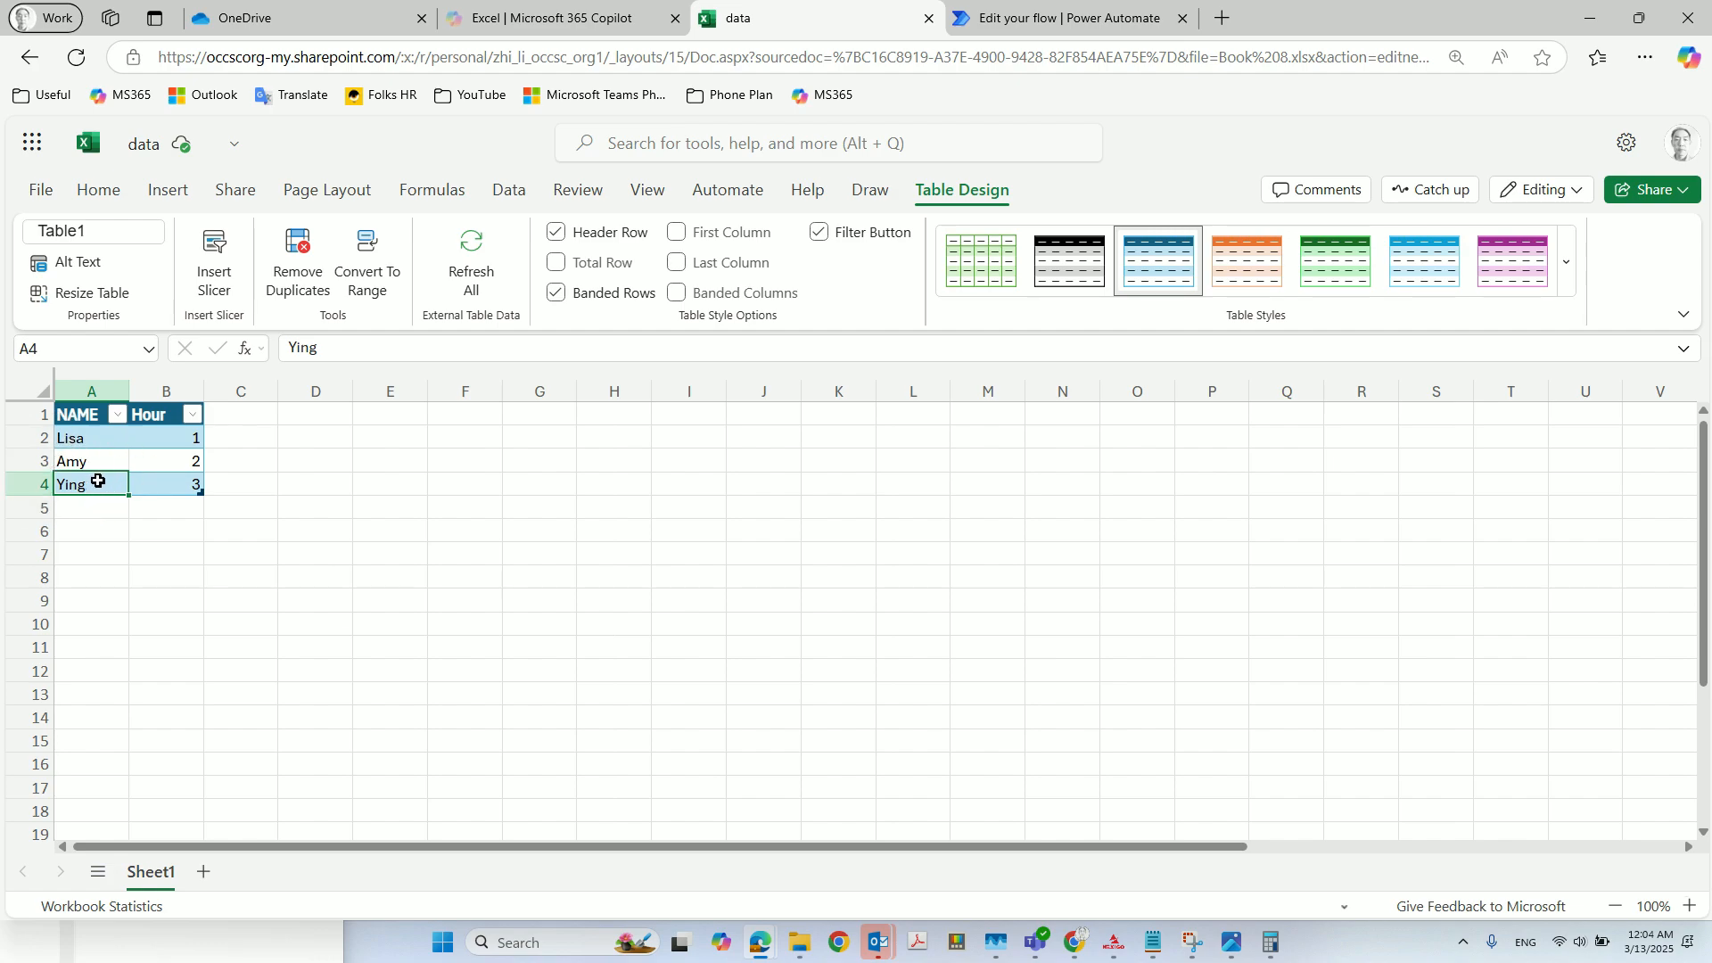
{"action": "left_click", "coordinate": [1069, 21]}
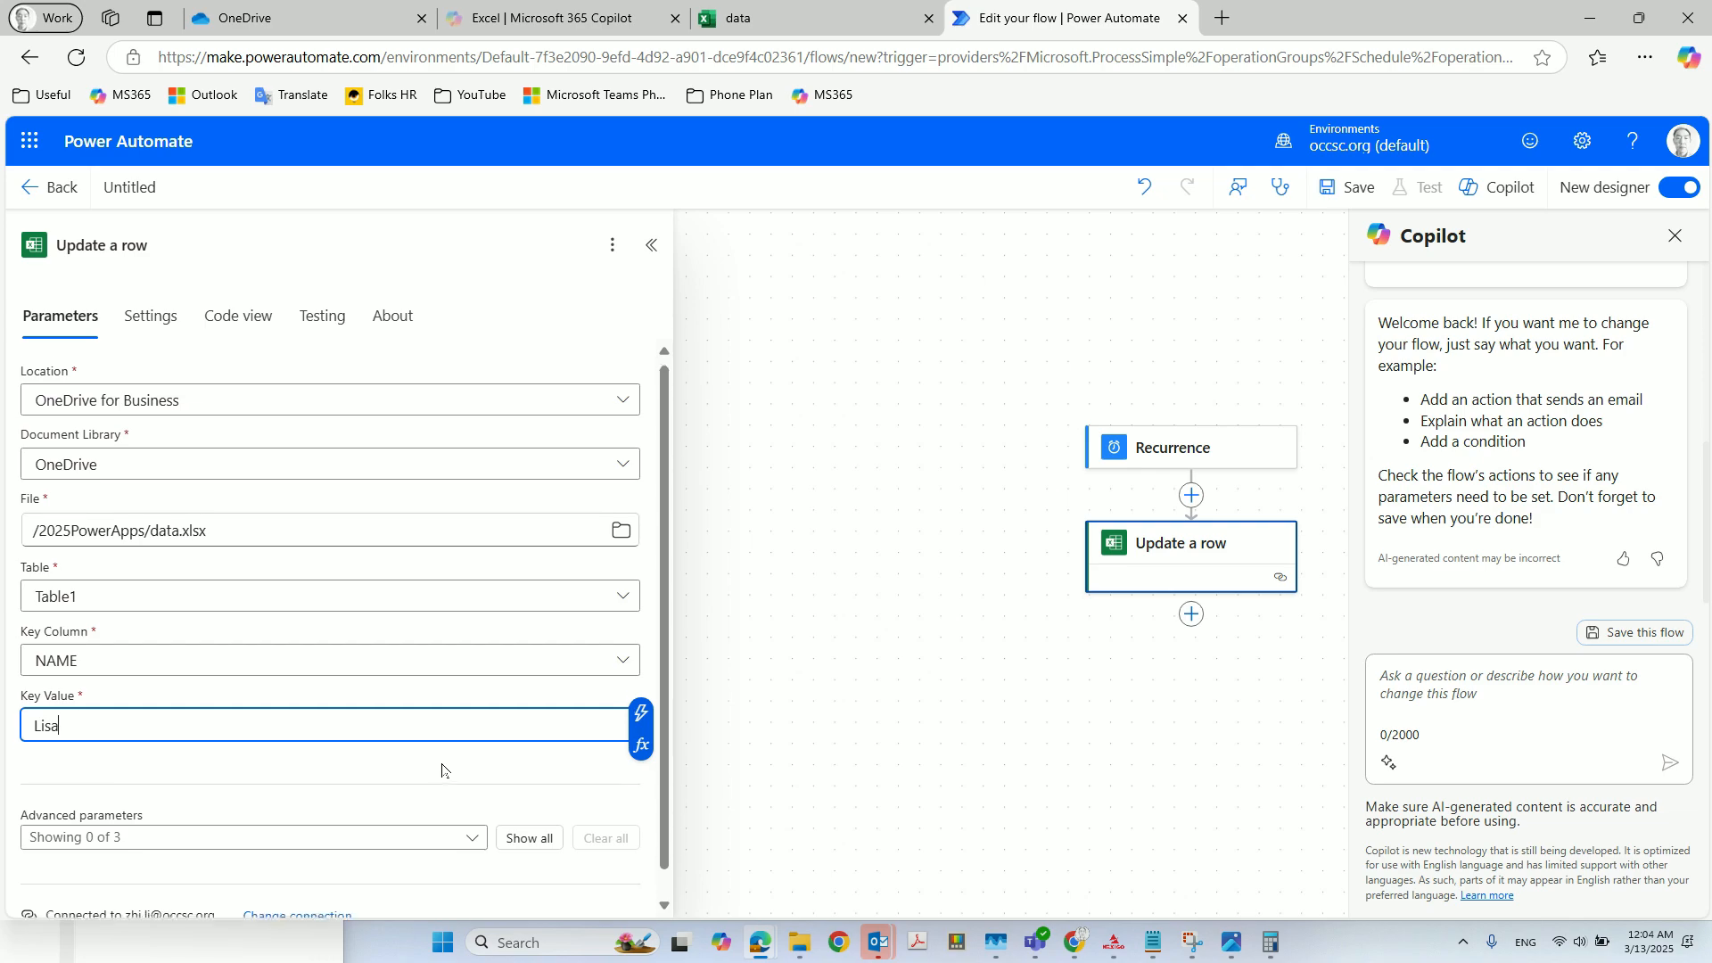
Add Hour as an advanced parameter of the Update a row action
{"action": "scroll", "coordinate": [440, 767], "scroll_direction": "down", "scroll_amount": 1}
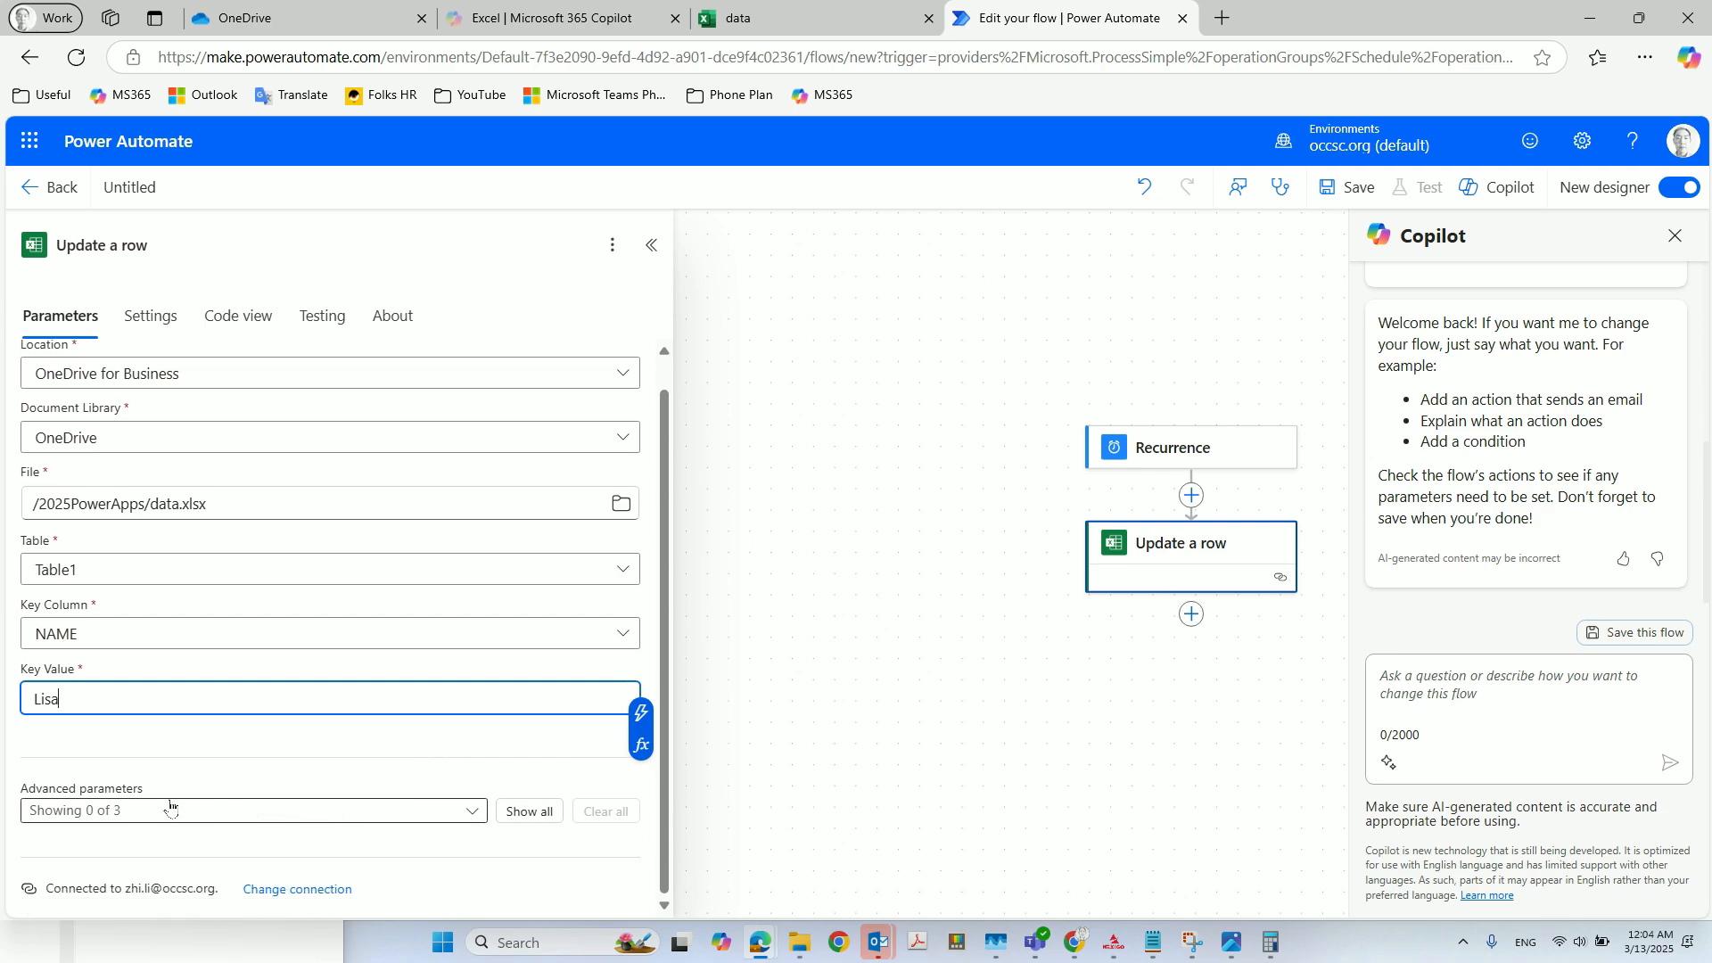
{"action": "left_click", "coordinate": [254, 810]}
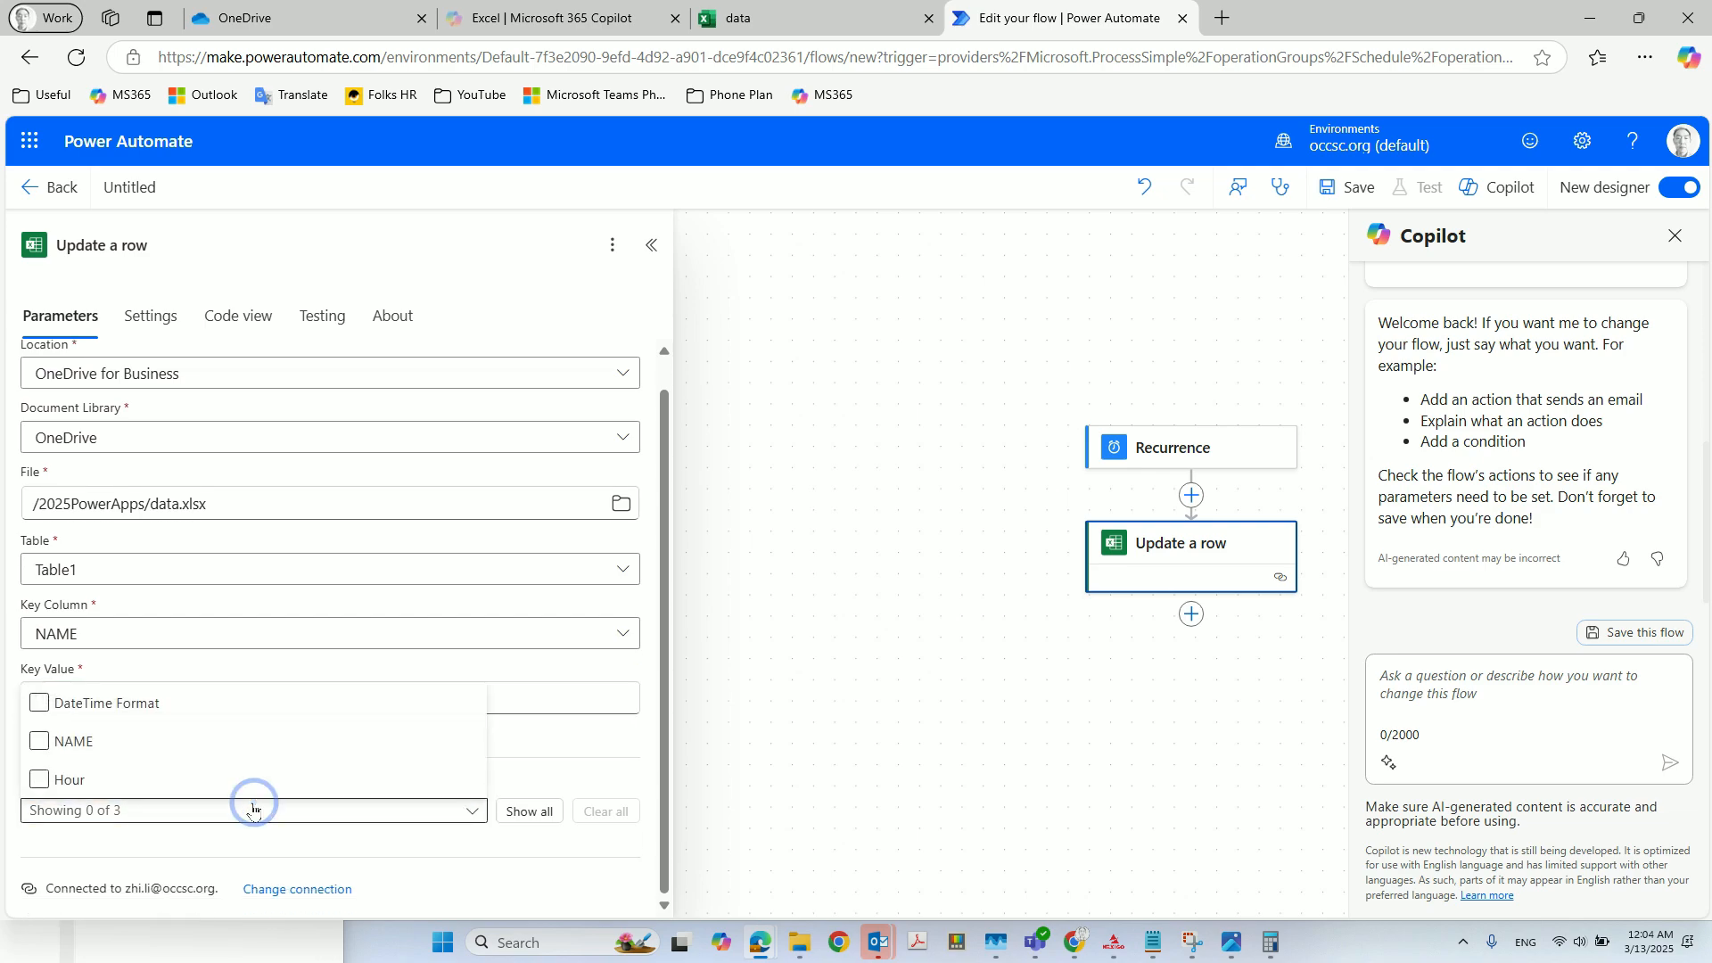
{"action": "left_click", "coordinate": [43, 784]}
{"action": "left_click", "coordinate": [39, 780]}
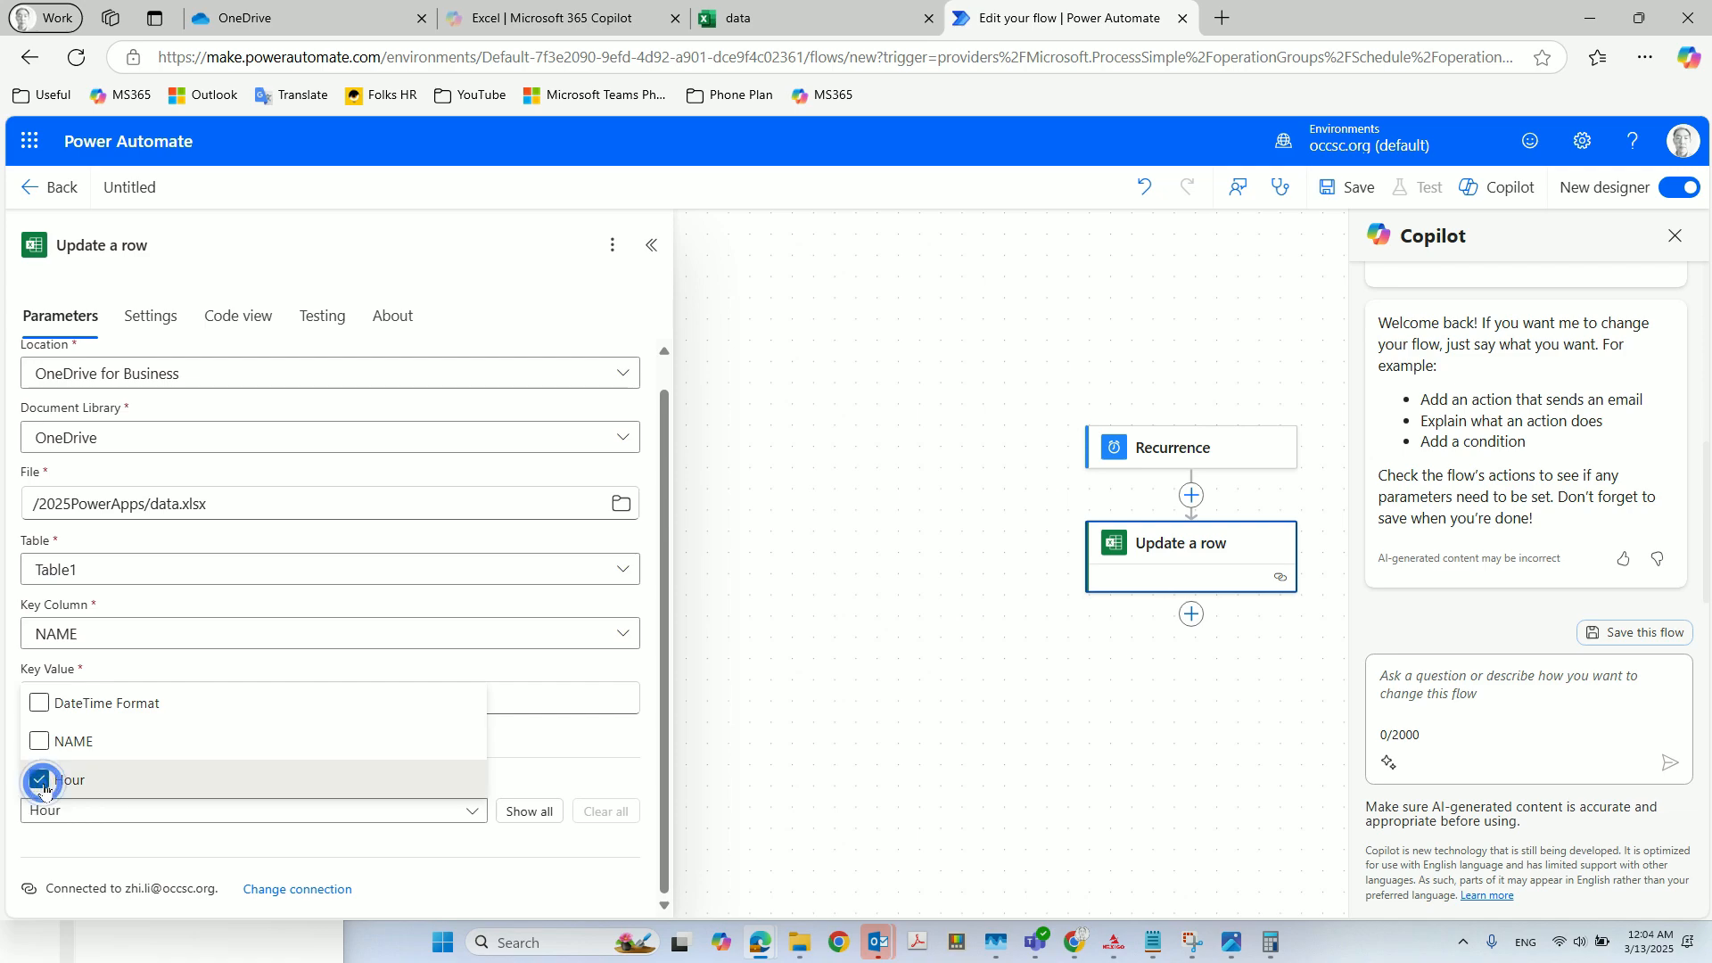
{"action": "left_click", "coordinate": [588, 772]}
{"action": "scroll", "coordinate": [555, 782], "scroll_direction": "down", "scroll_amount": 1}
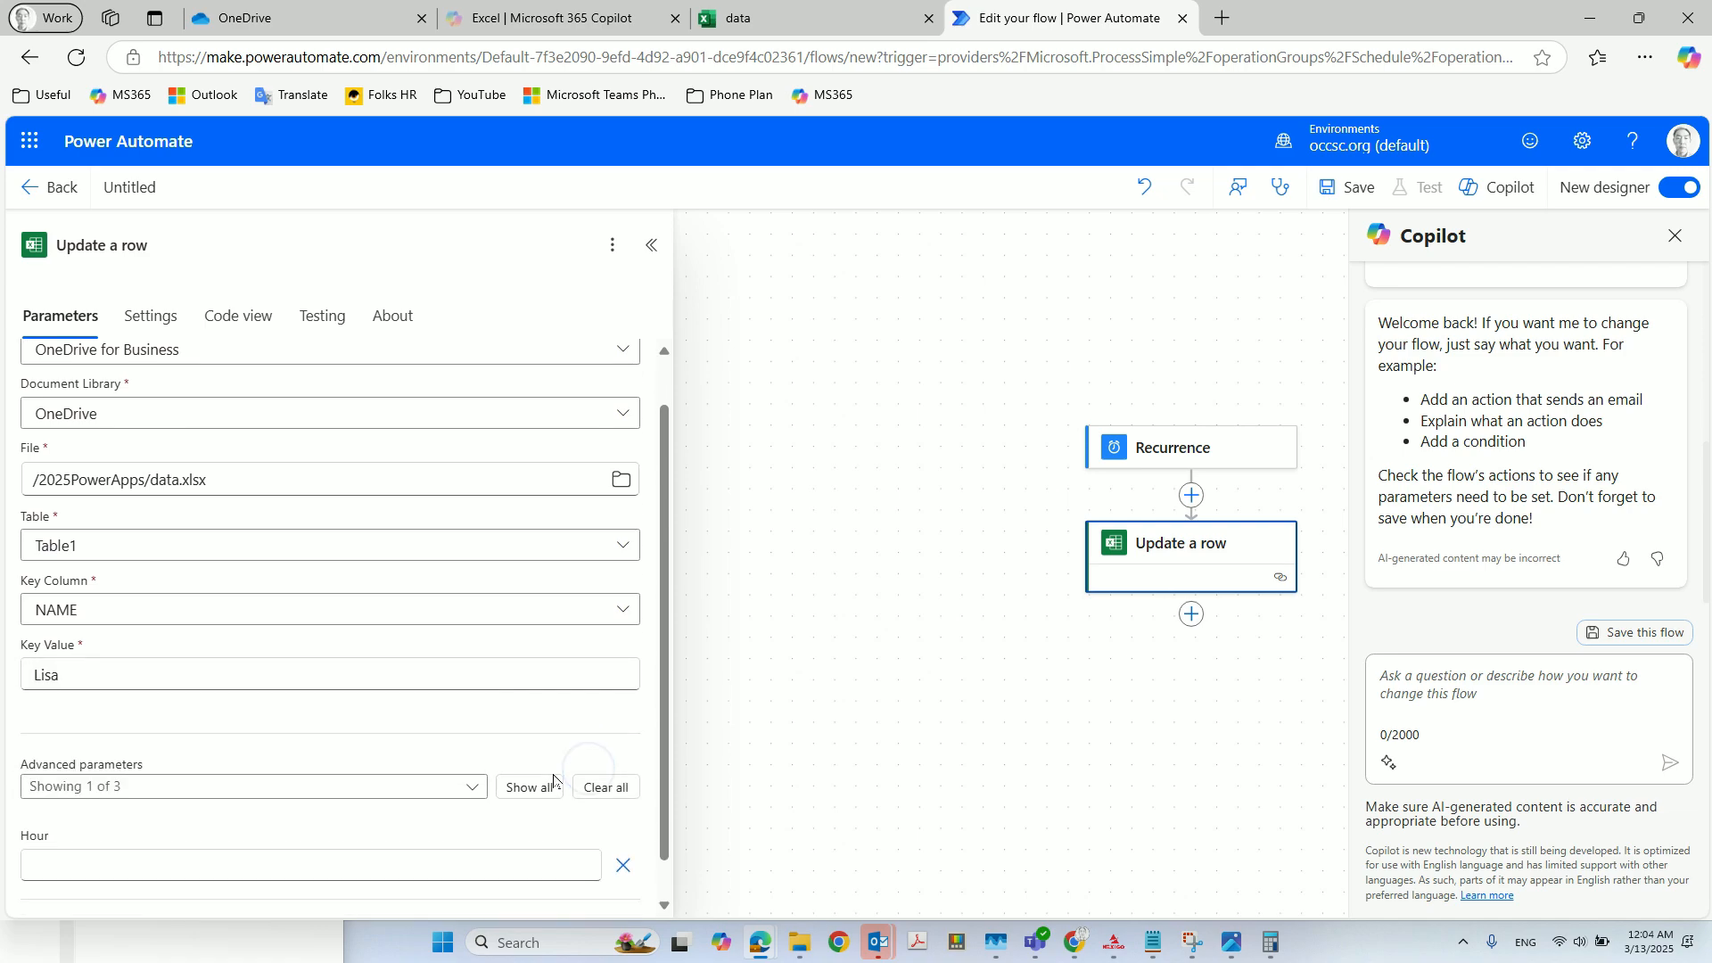
Check the Hour value in the first data row of the data workbook's table and return to the flow
{"action": "left_click", "coordinate": [458, 821]}
{"action": "left_click", "coordinate": [327, 816]}
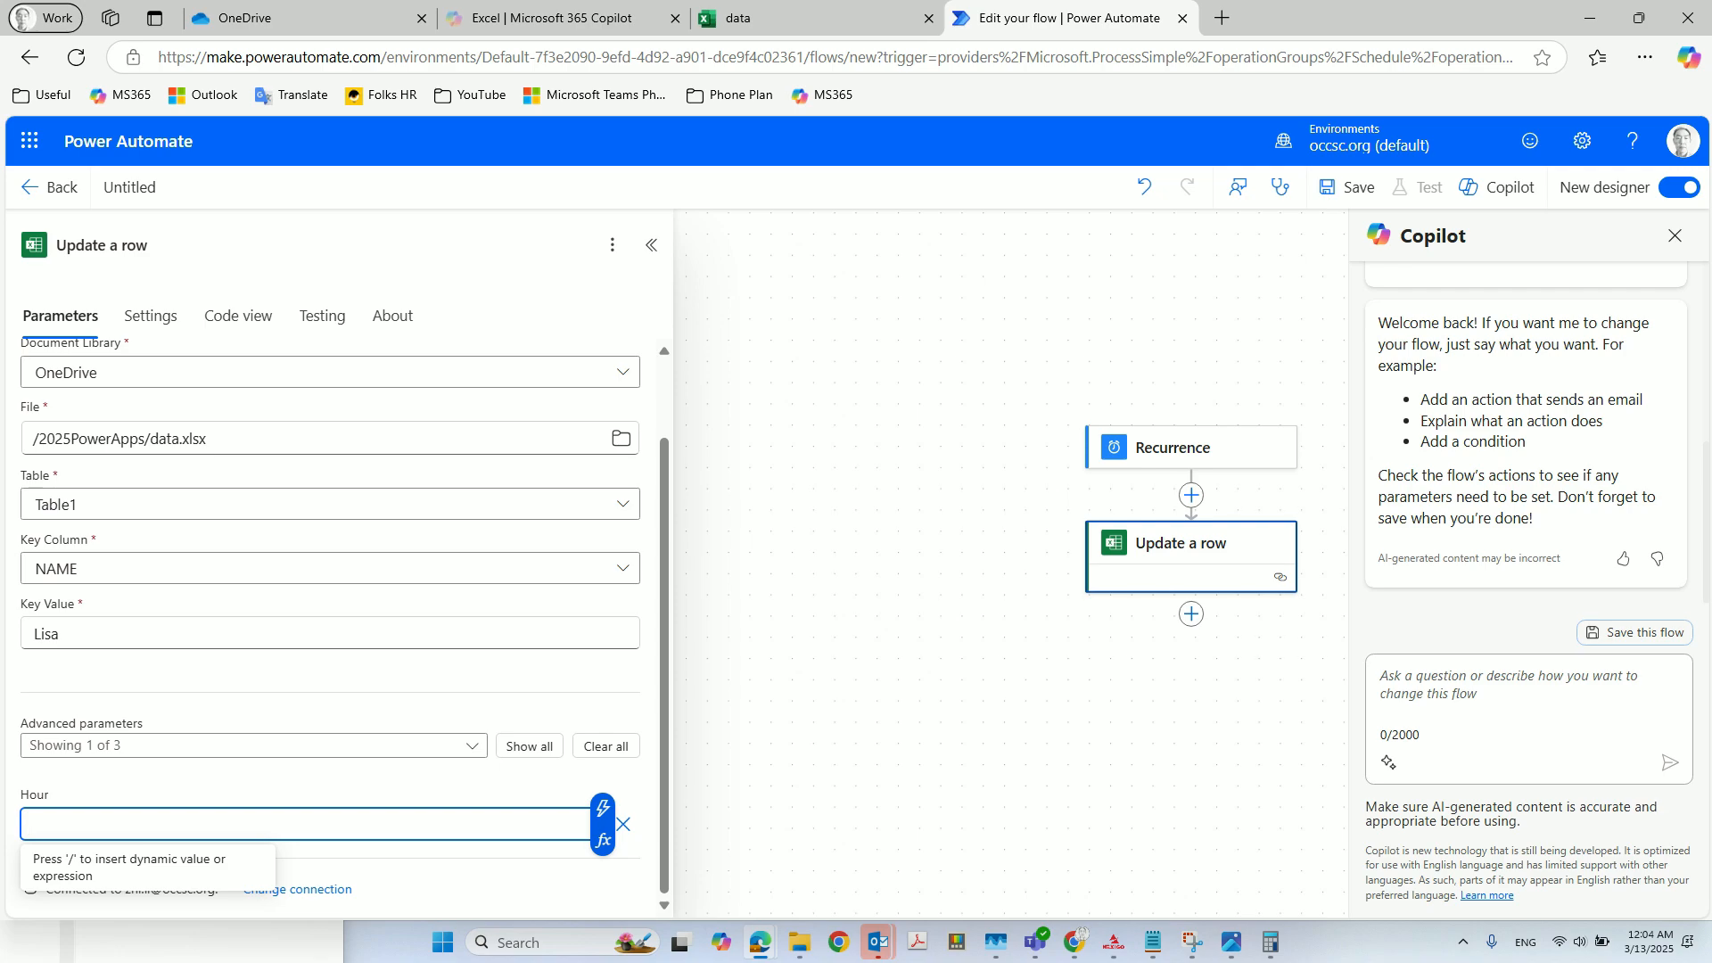
{"action": "left_click", "coordinate": [819, 20]}
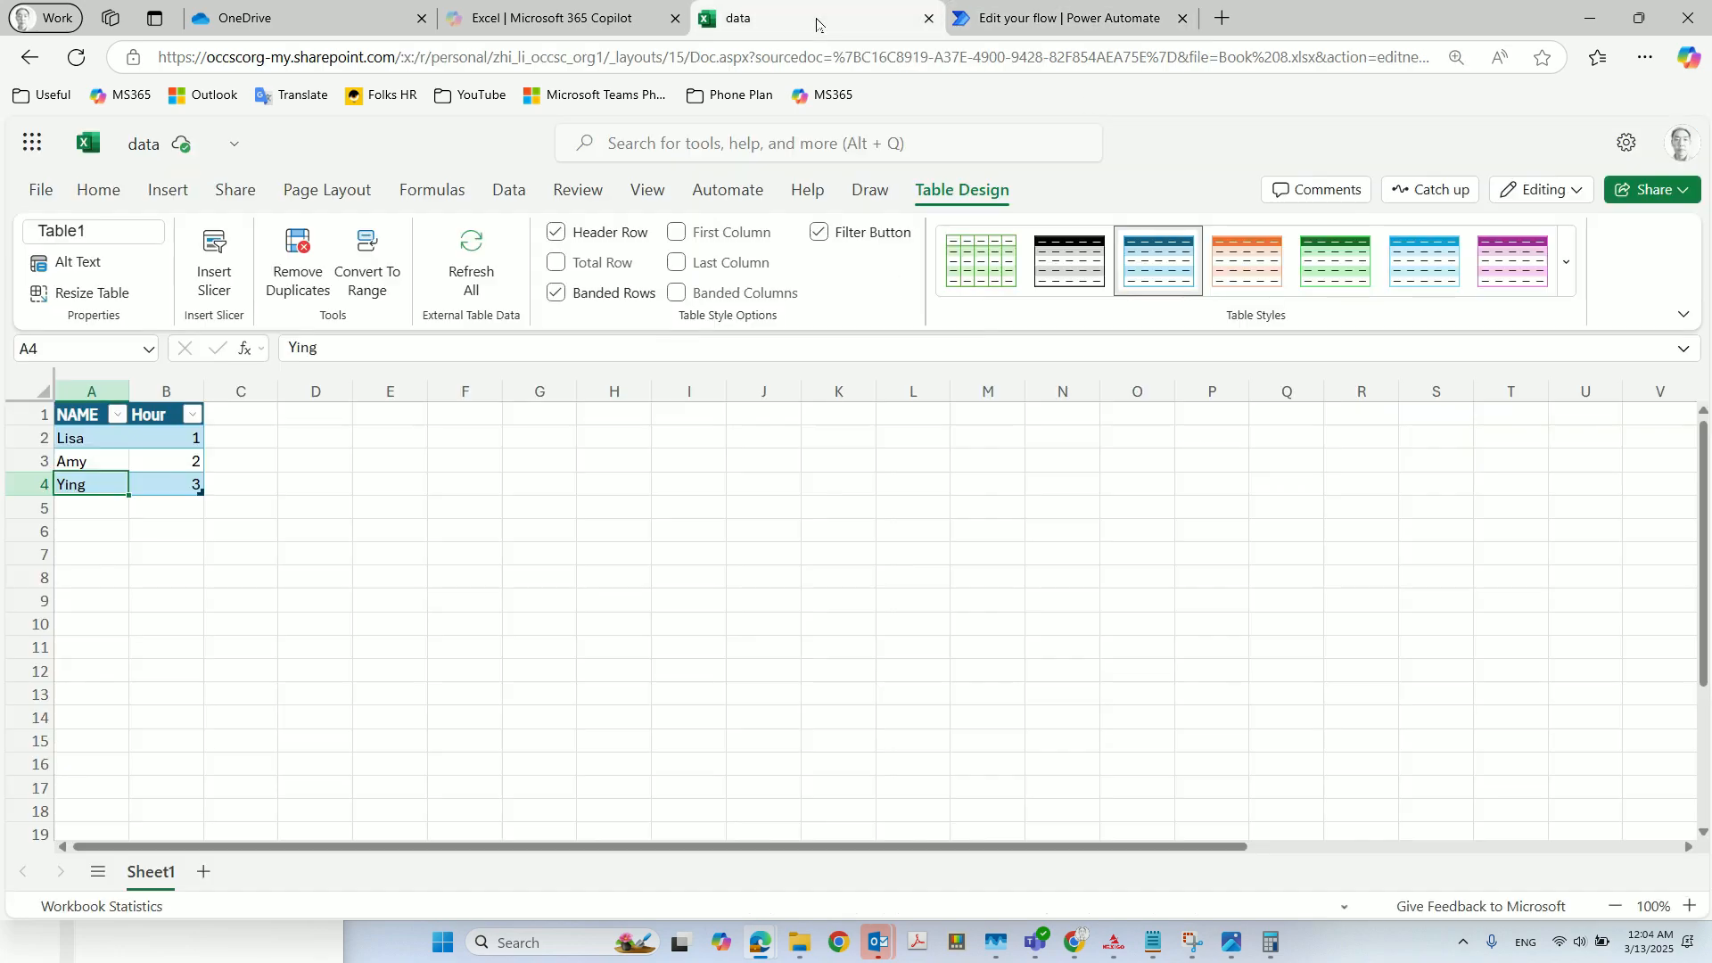
{"action": "left_click", "coordinate": [181, 441]}
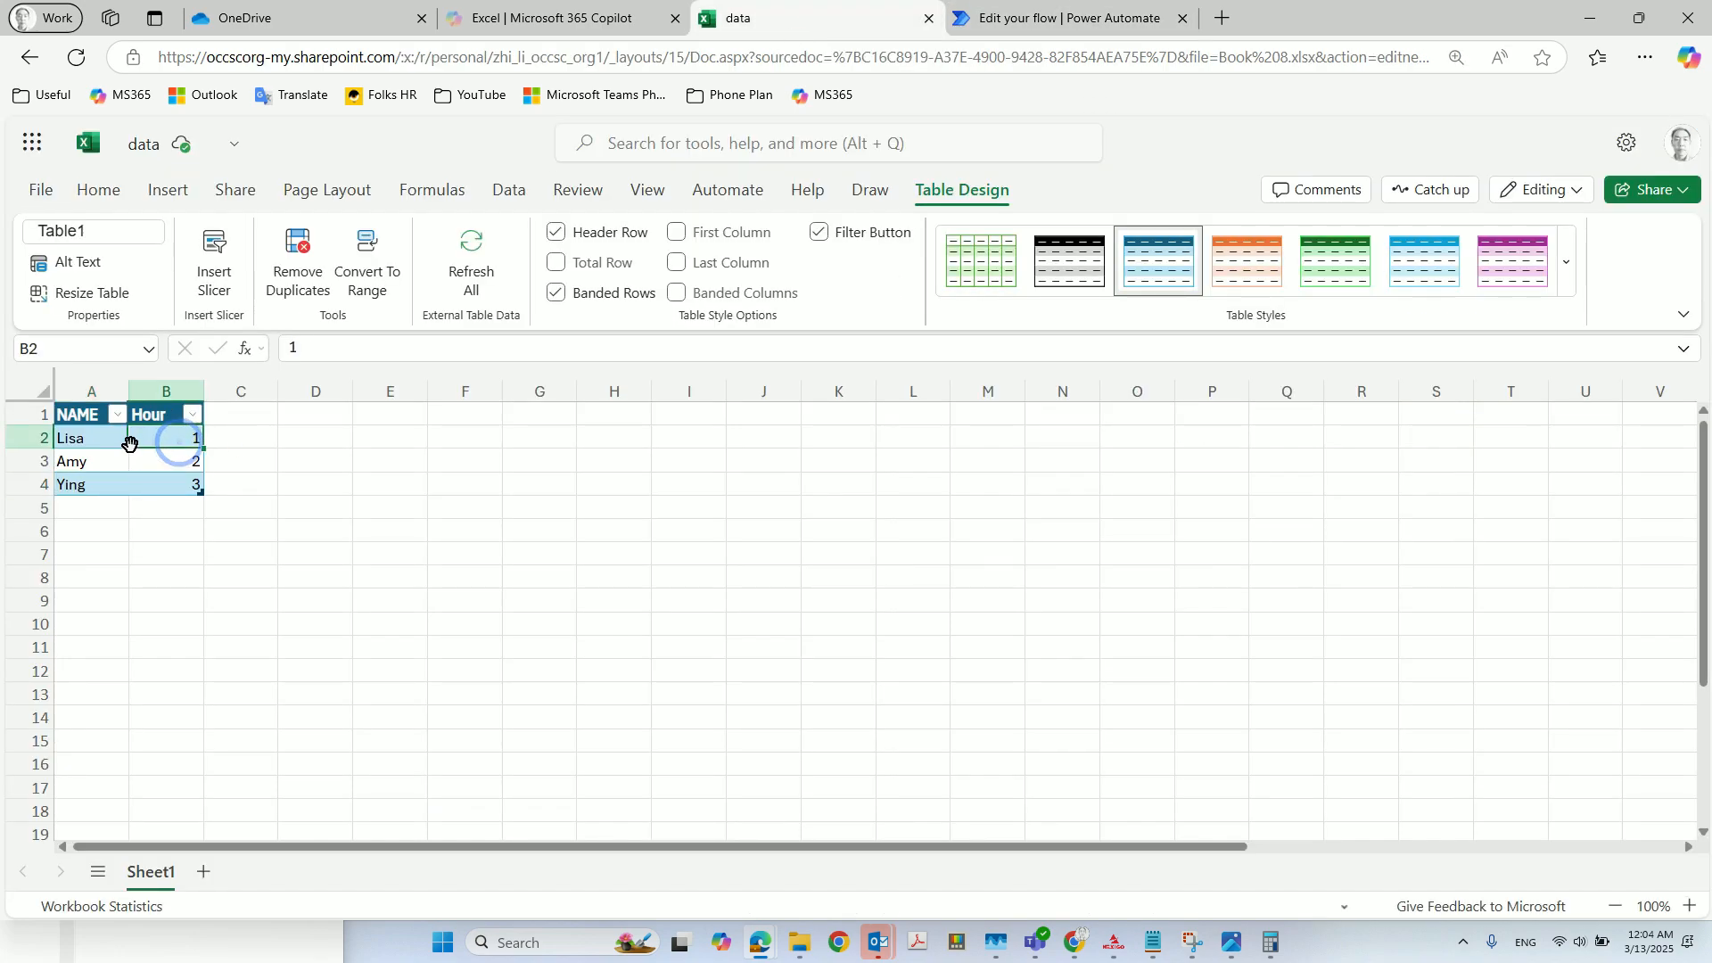
{"action": "left_click", "coordinate": [987, 24]}
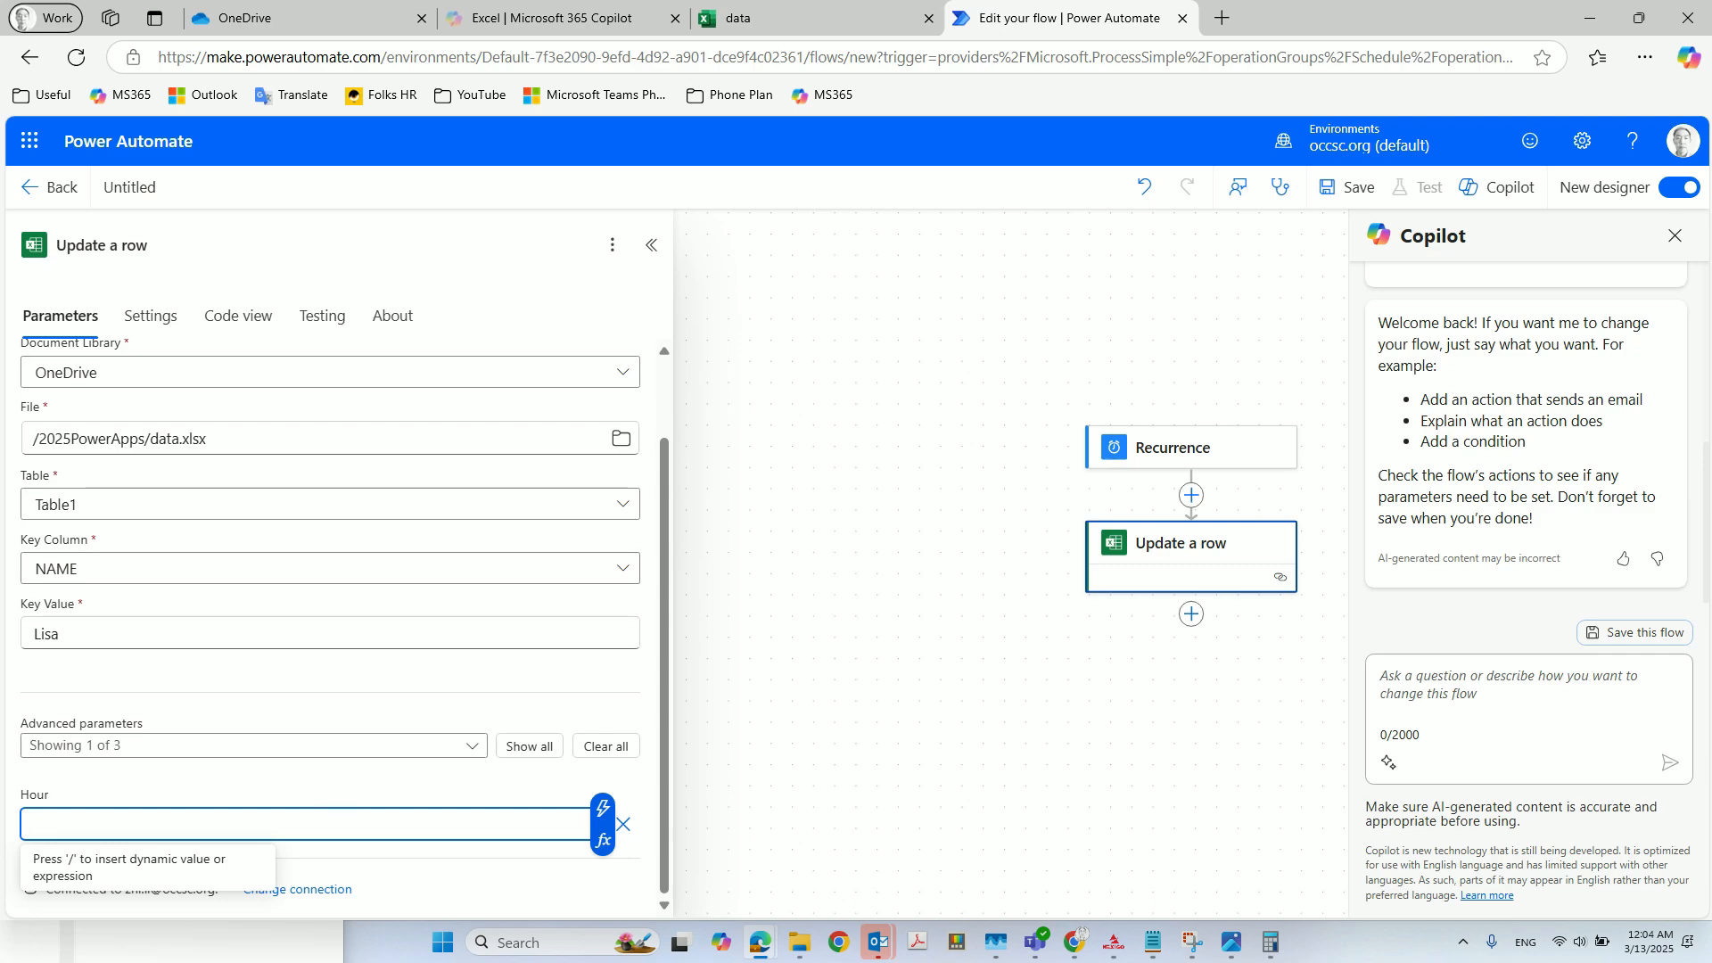
{"action": "left_click", "coordinate": [604, 843]}
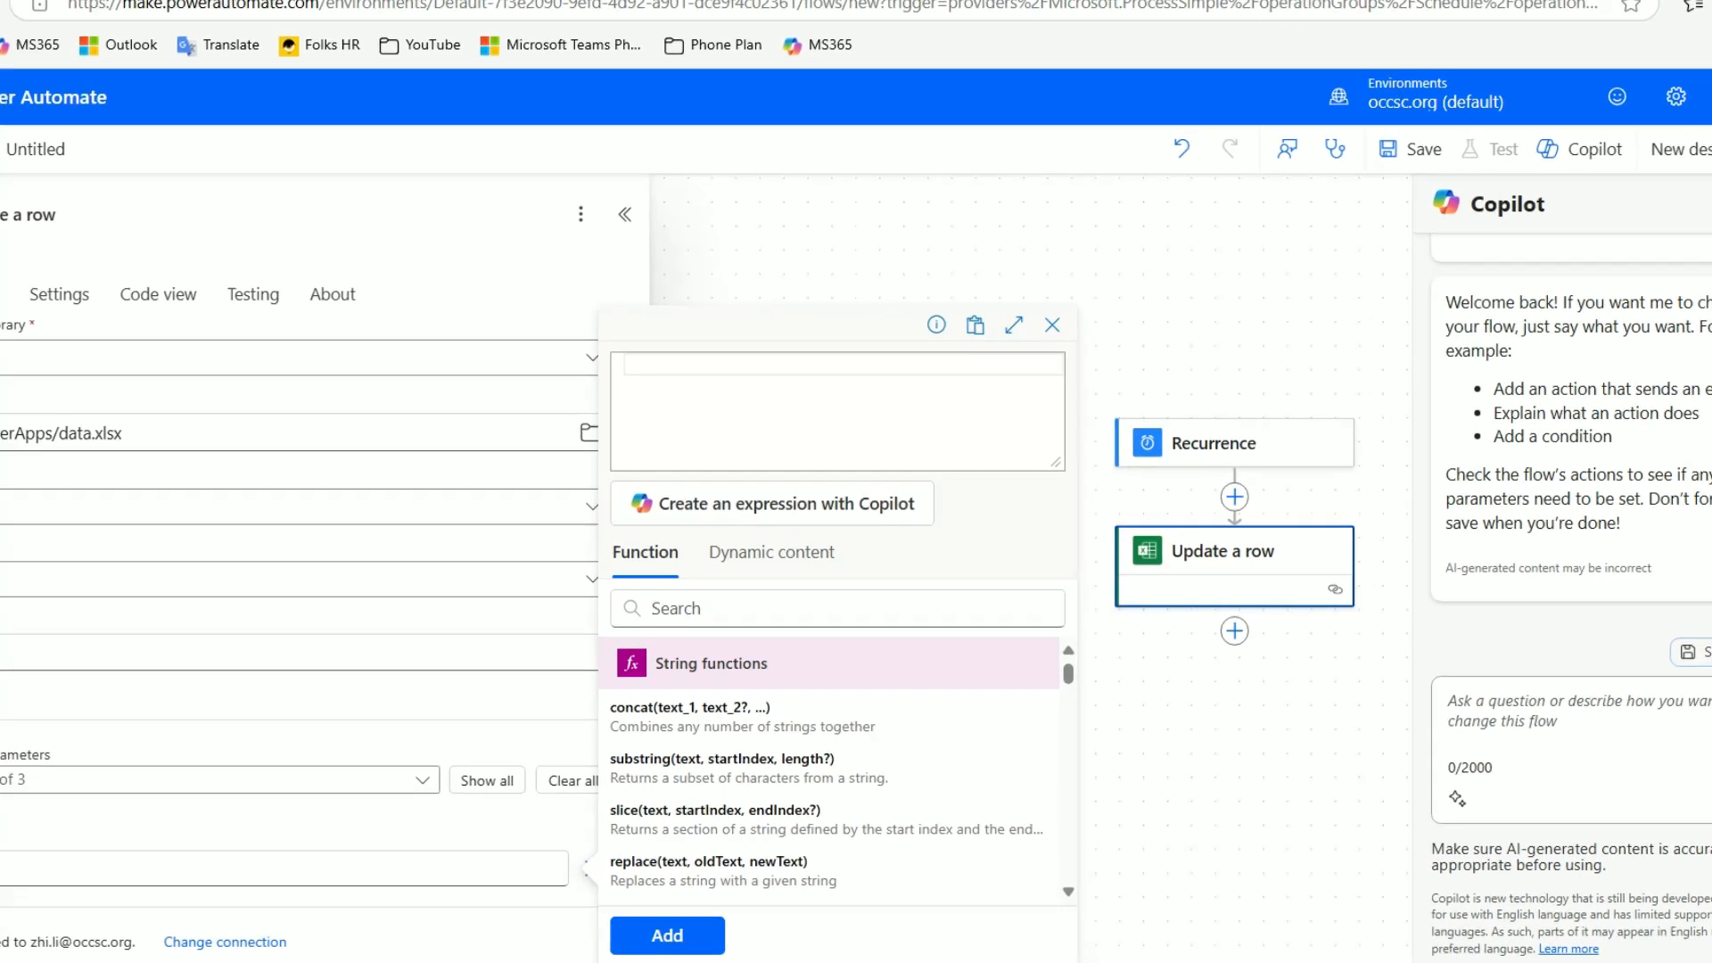
{"action": "type", "text": "add"}
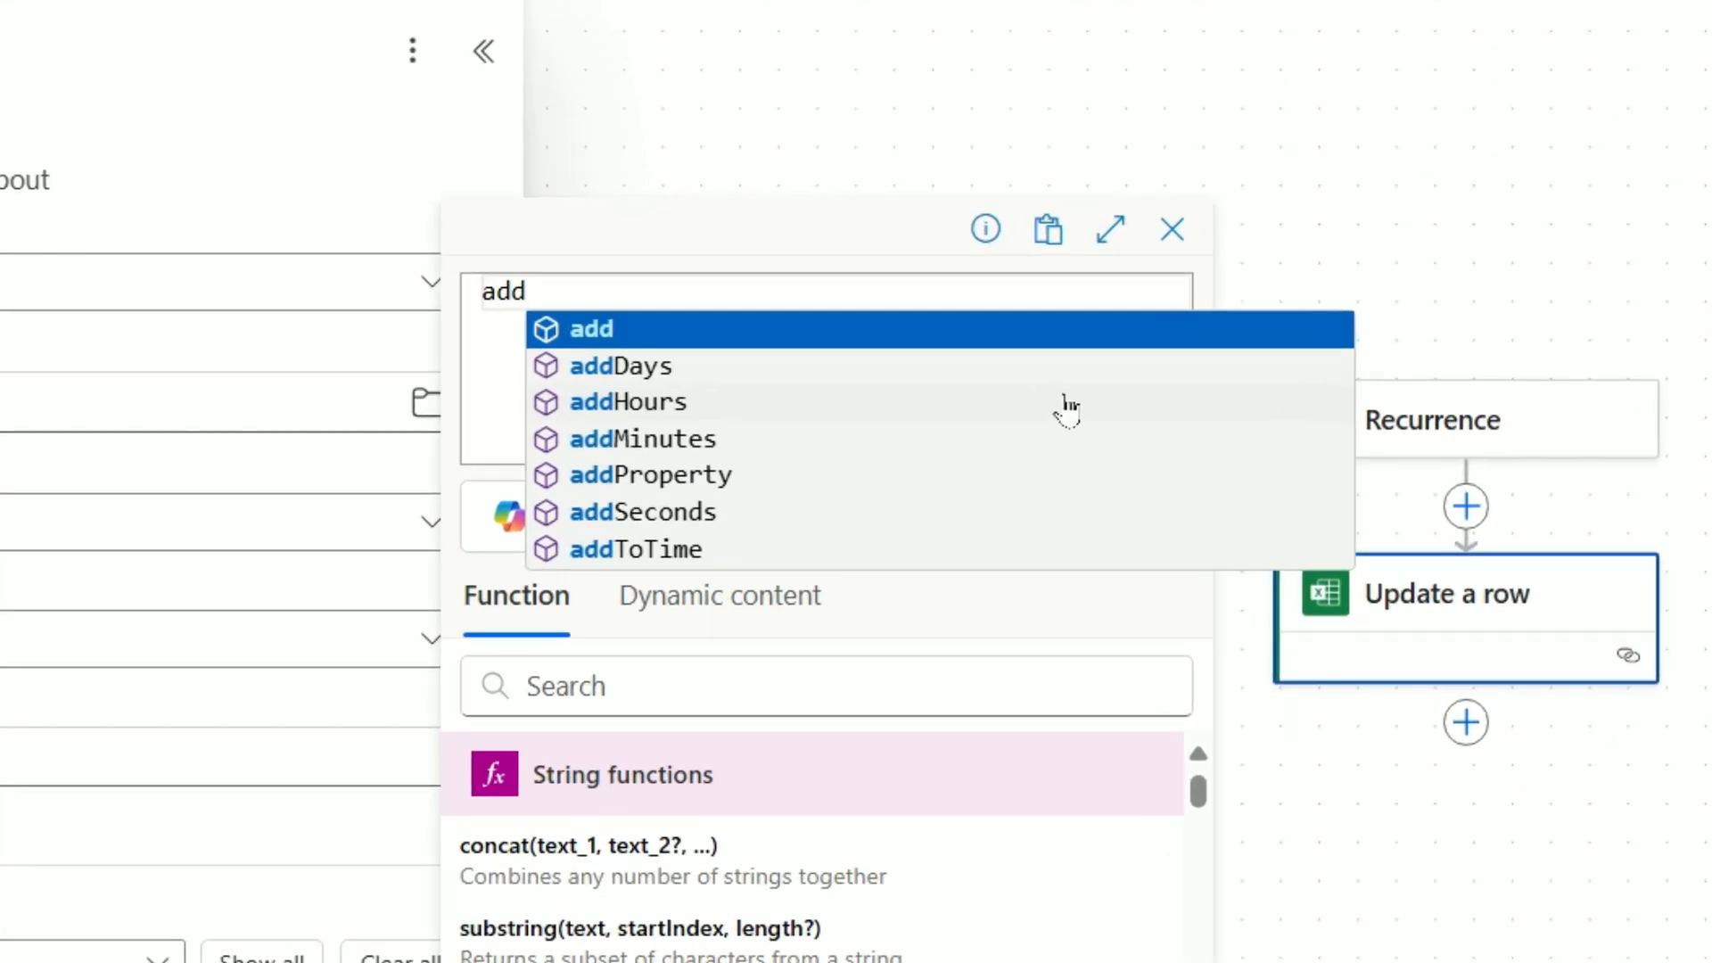
{"action": "left_click", "coordinate": [955, 334]}
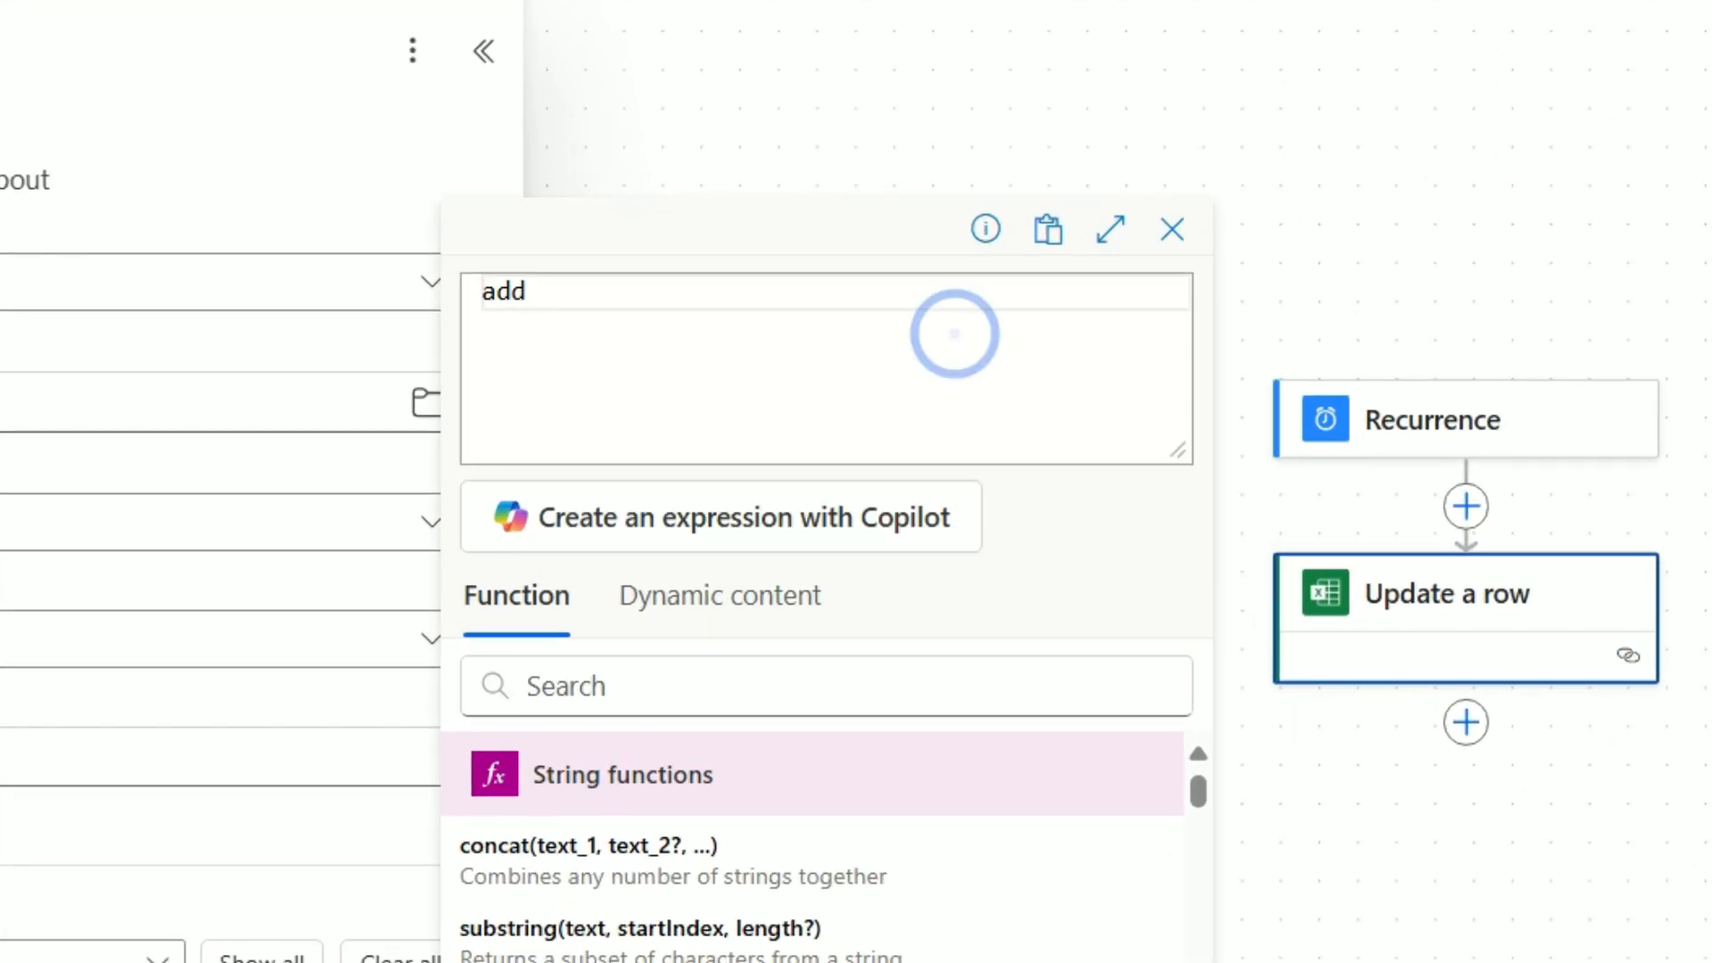
{"action": "type", "text": "("}
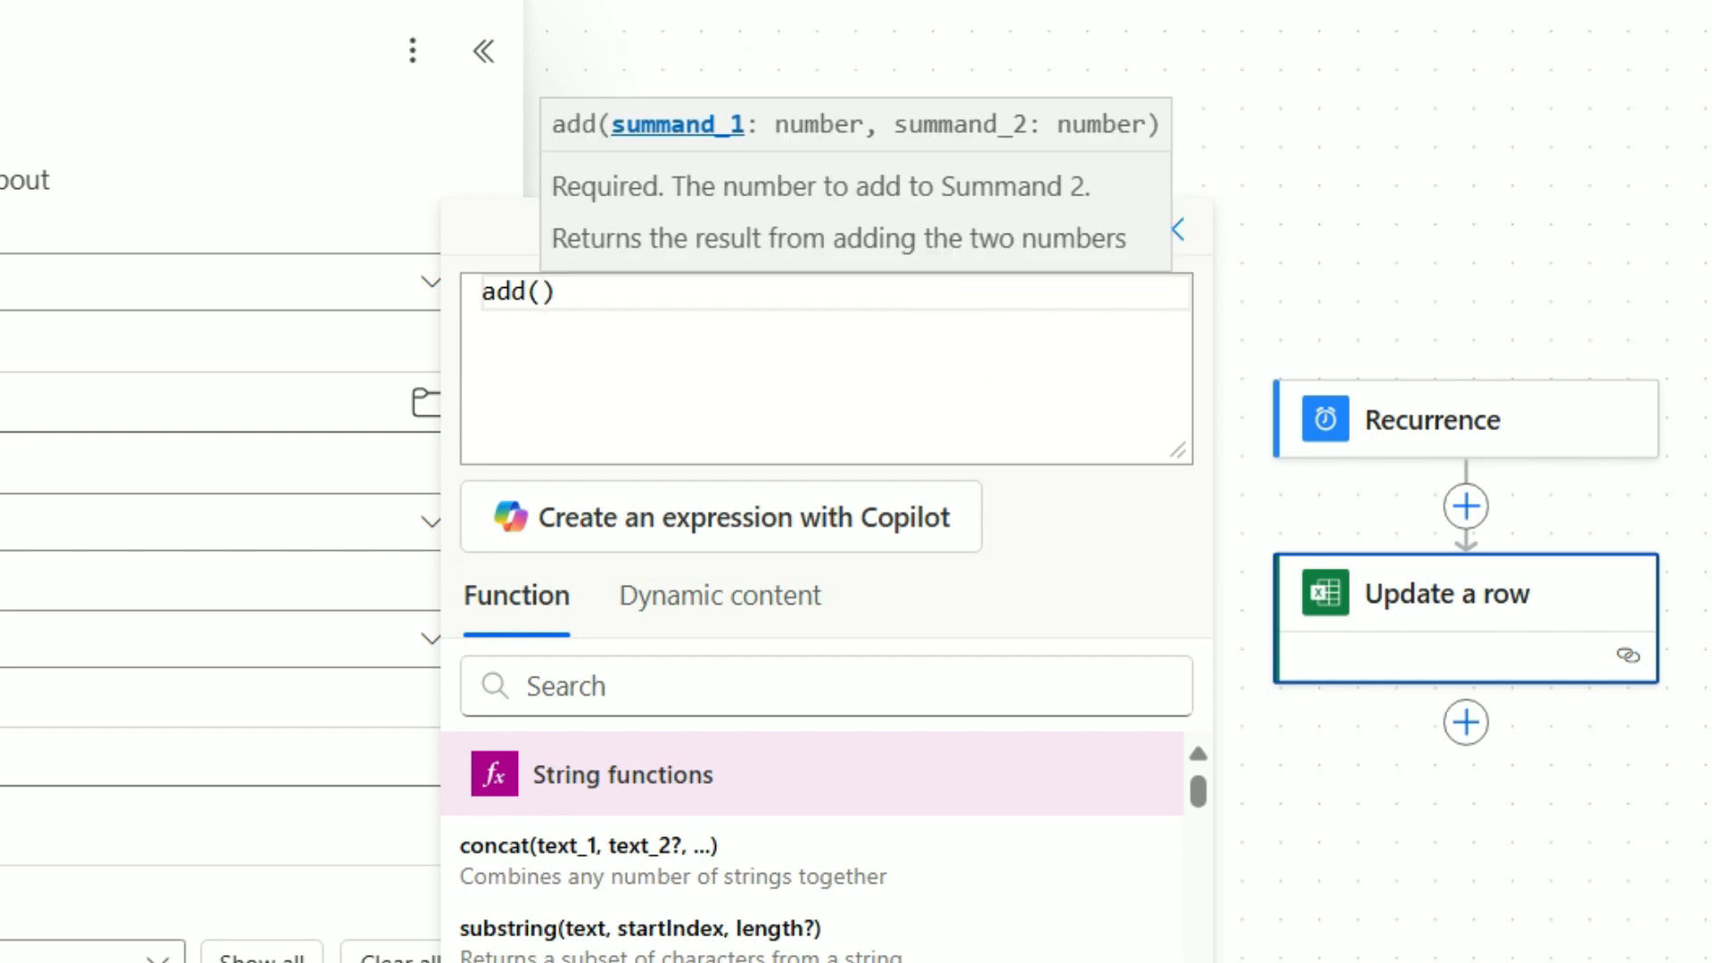
{"action": "left_click", "coordinate": [749, 595]}
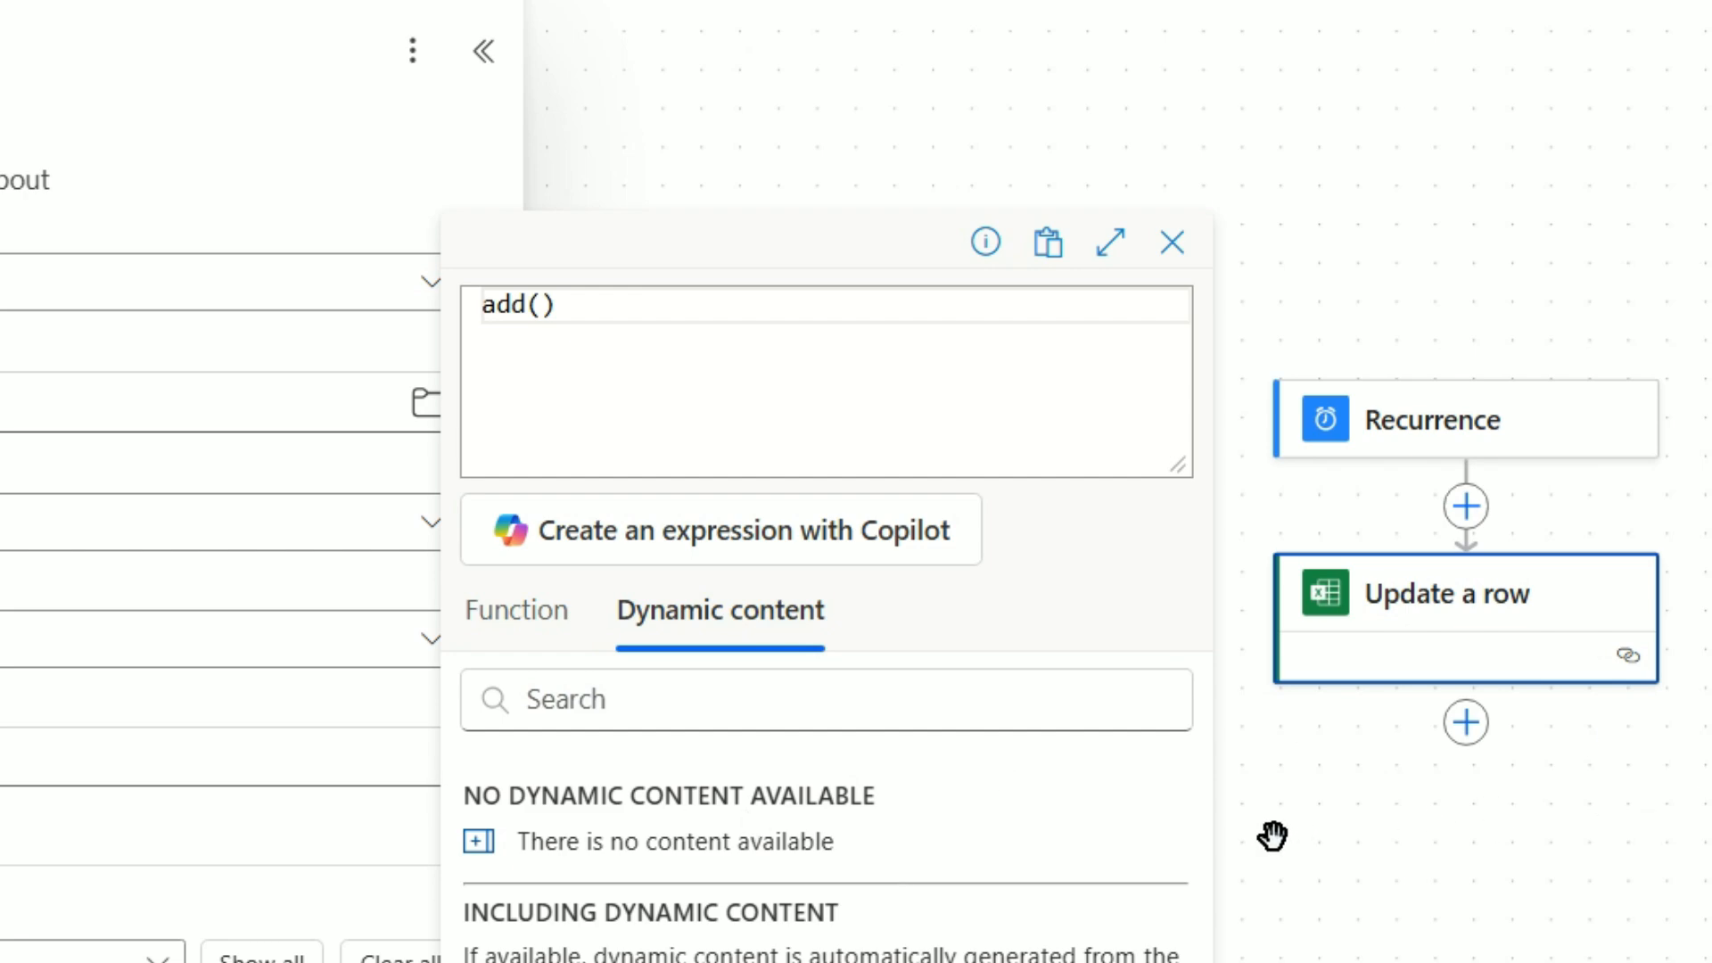
{"action": "left_click", "coordinate": [1345, 874]}
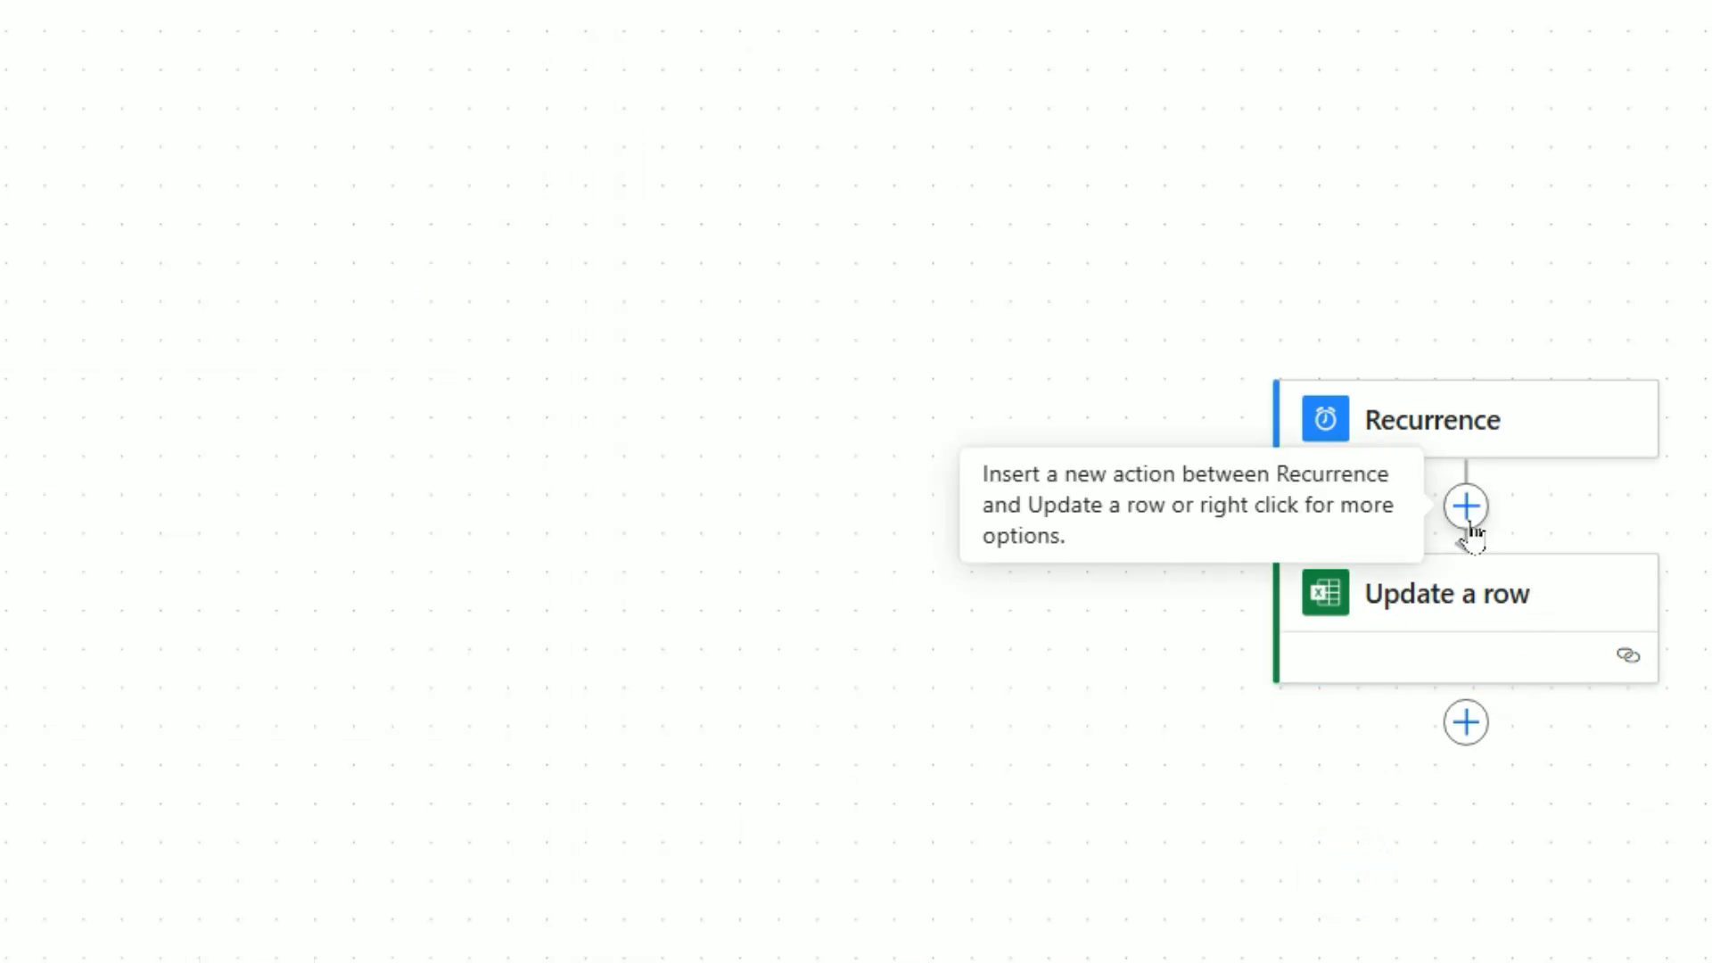
Insert the Excel Online (Business) action Get a row between Recurrence and Update a row
{"action": "left_click", "coordinate": [1467, 510]}
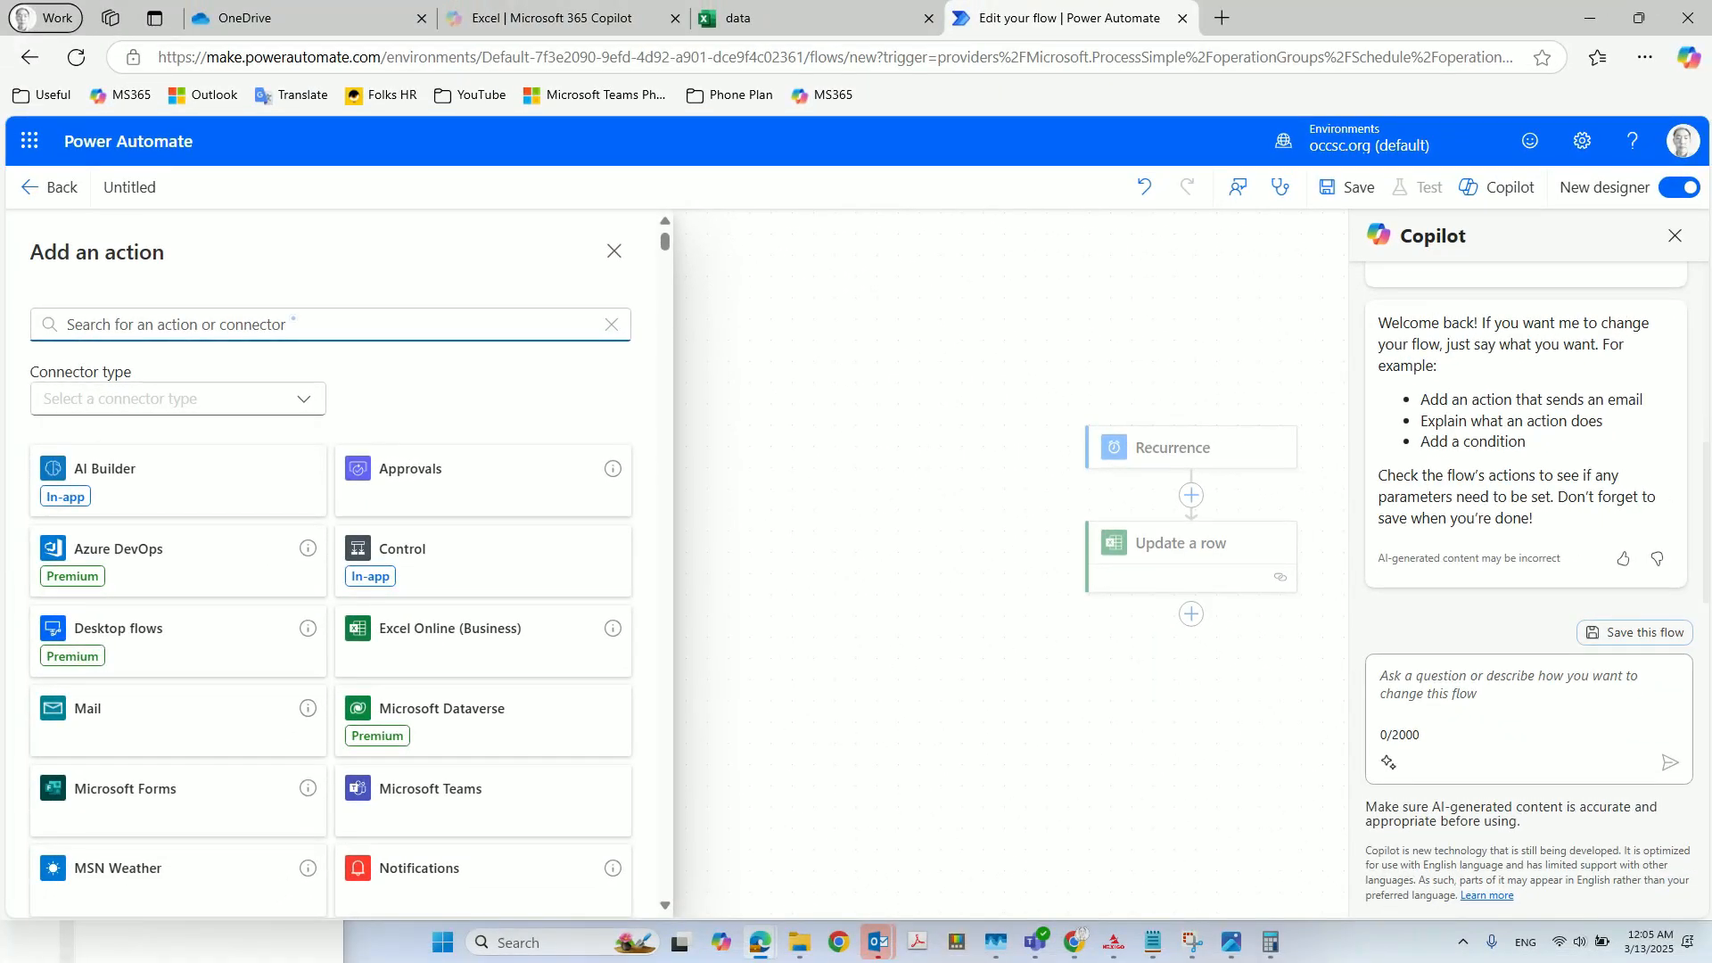
{"action": "left_click", "coordinate": [292, 323]}
{"action": "type", "text": "get"}
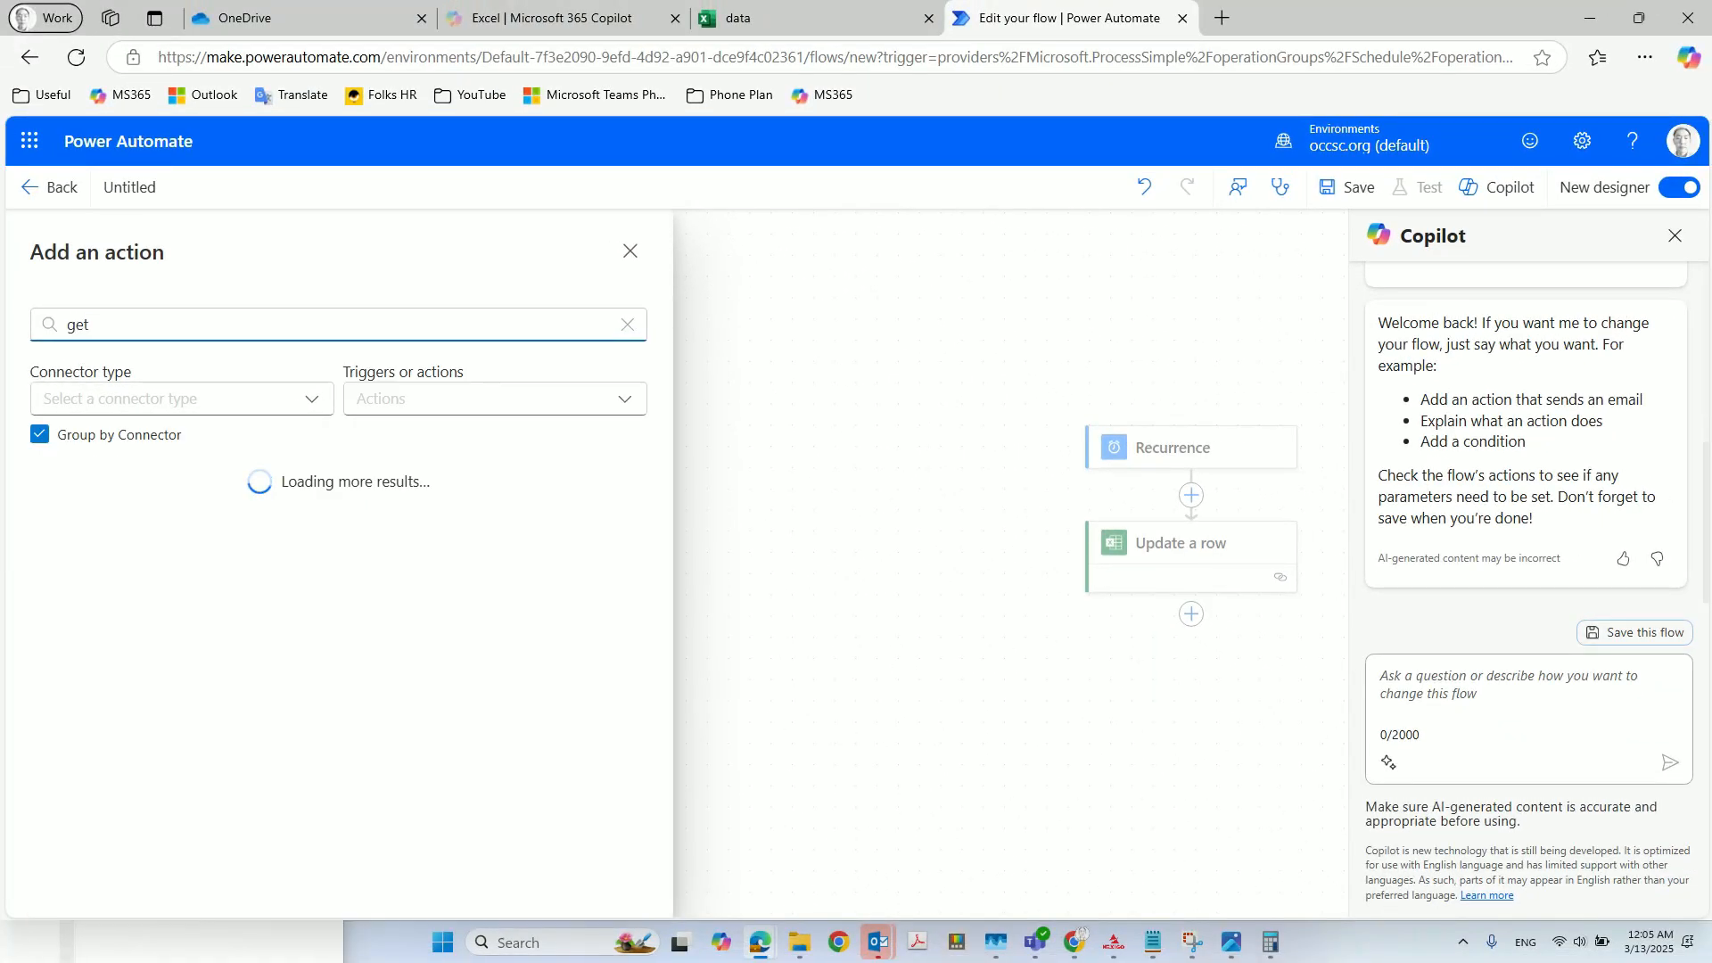
{"action": "type", "text": " row"}
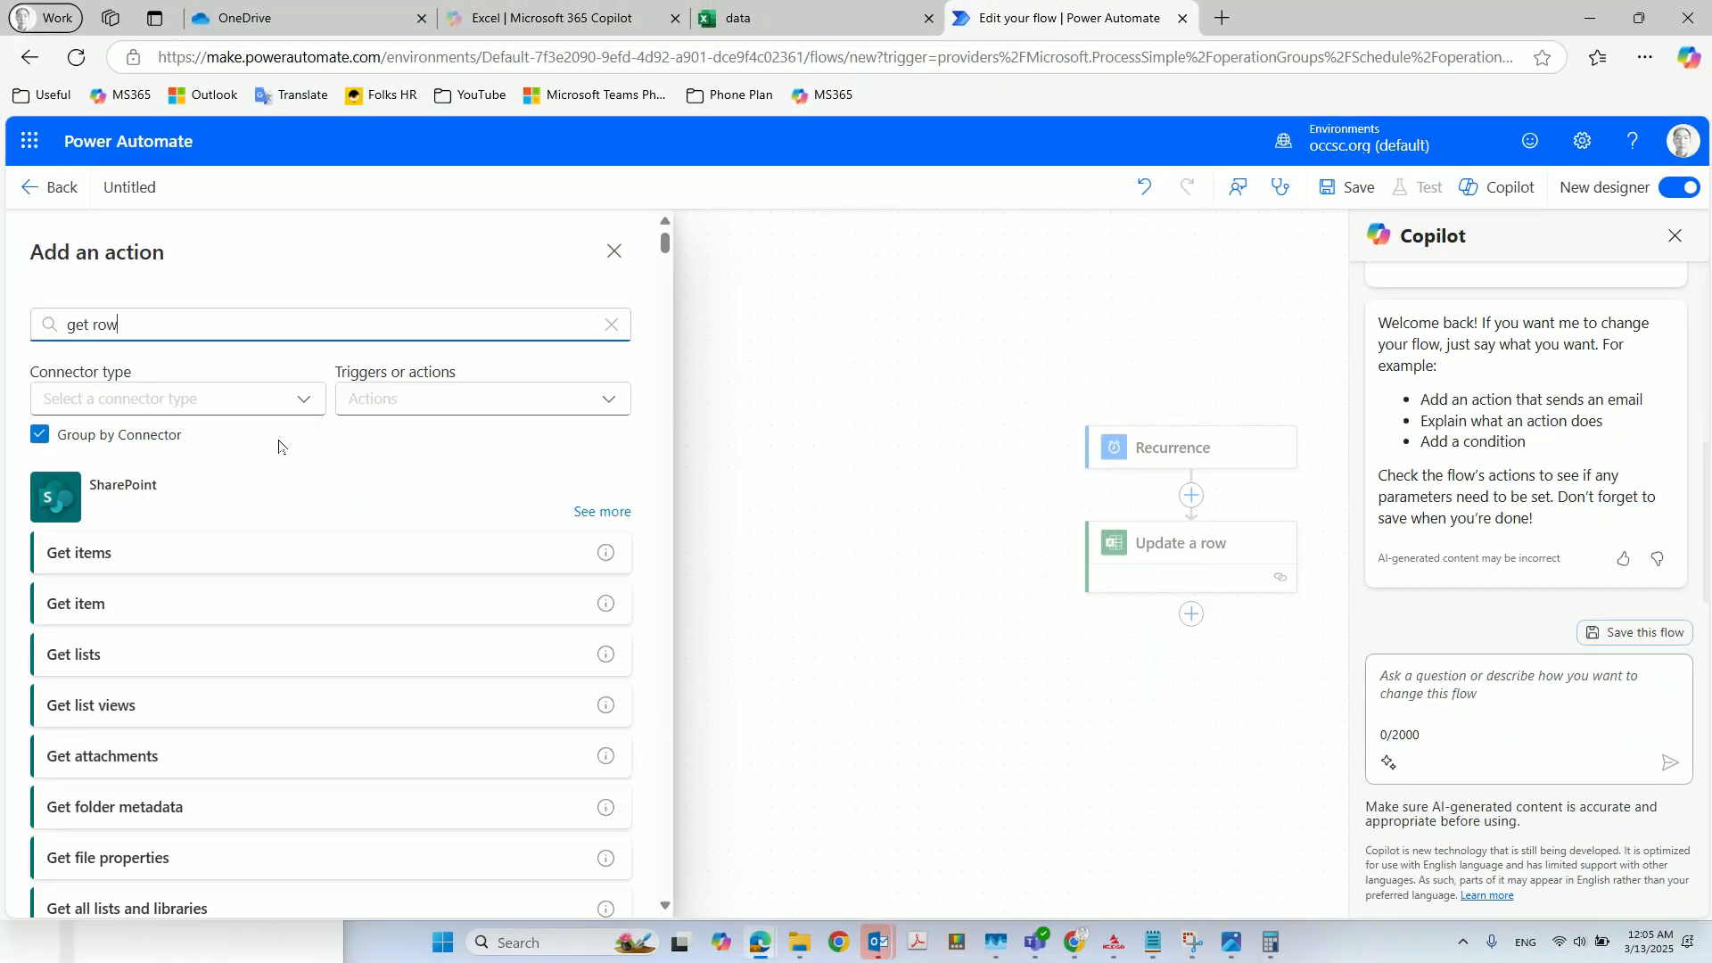
{"action": "scroll", "coordinate": [288, 484], "scroll_direction": "down", "scroll_amount": 3}
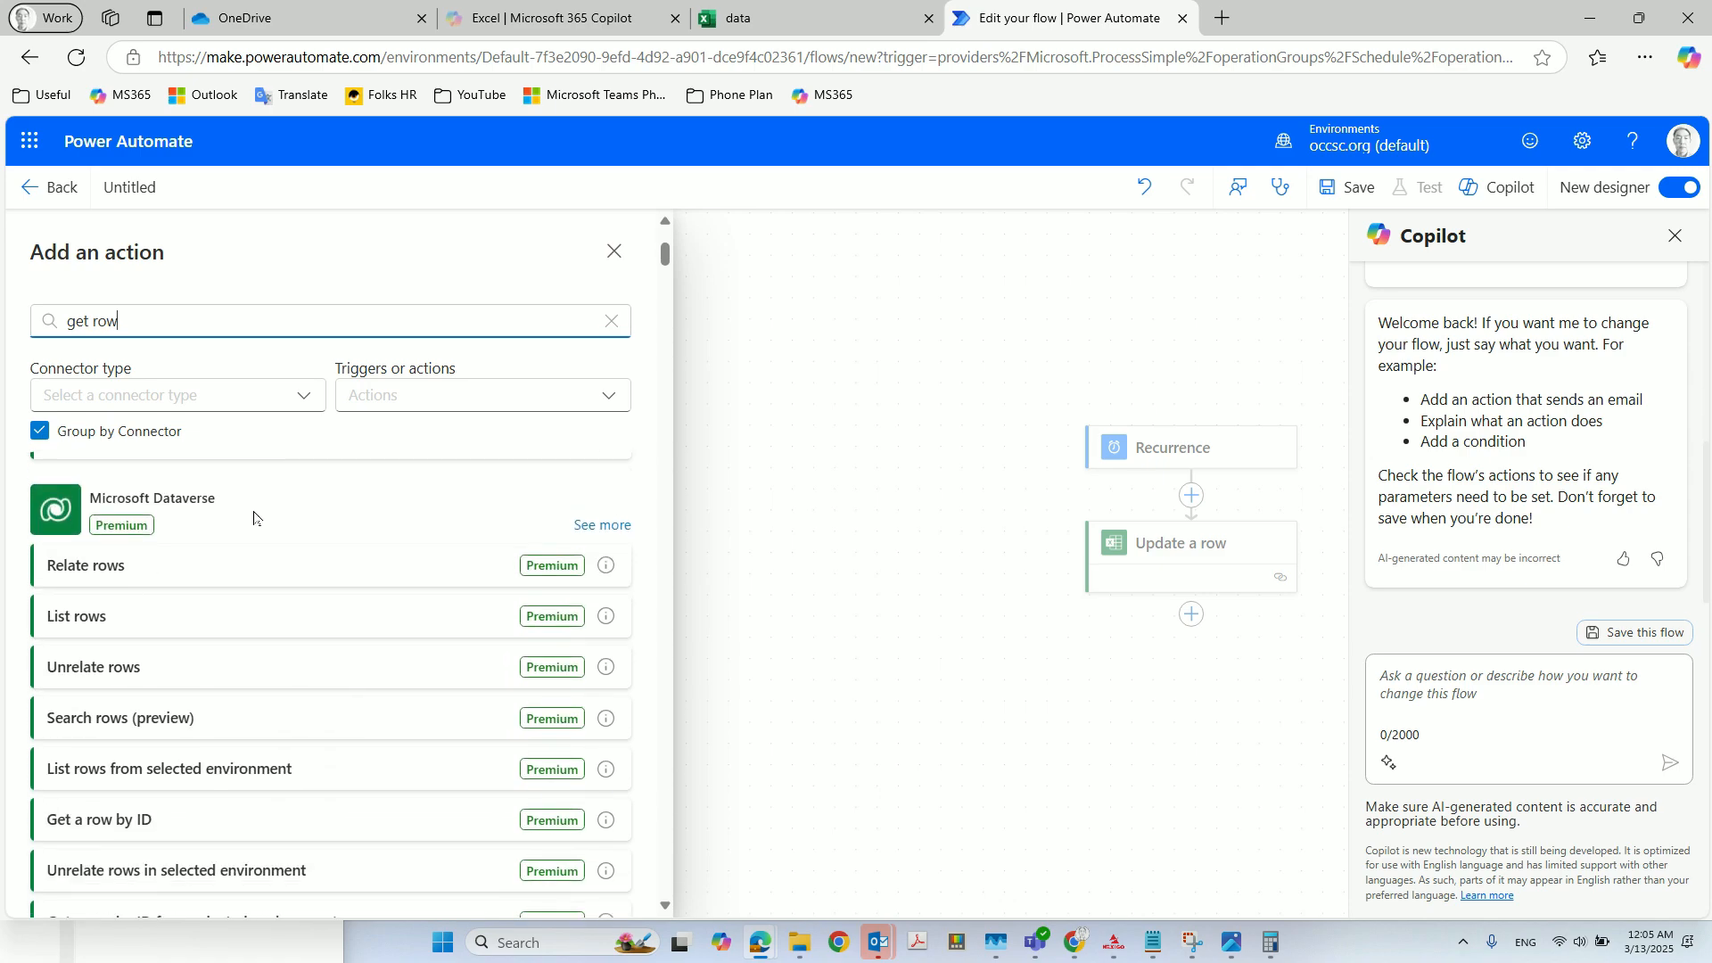
{"action": "scroll", "coordinate": [238, 548], "scroll_direction": "down", "scroll_amount": 4}
{"action": "scroll", "coordinate": [237, 553], "scroll_direction": "down", "scroll_amount": 8}
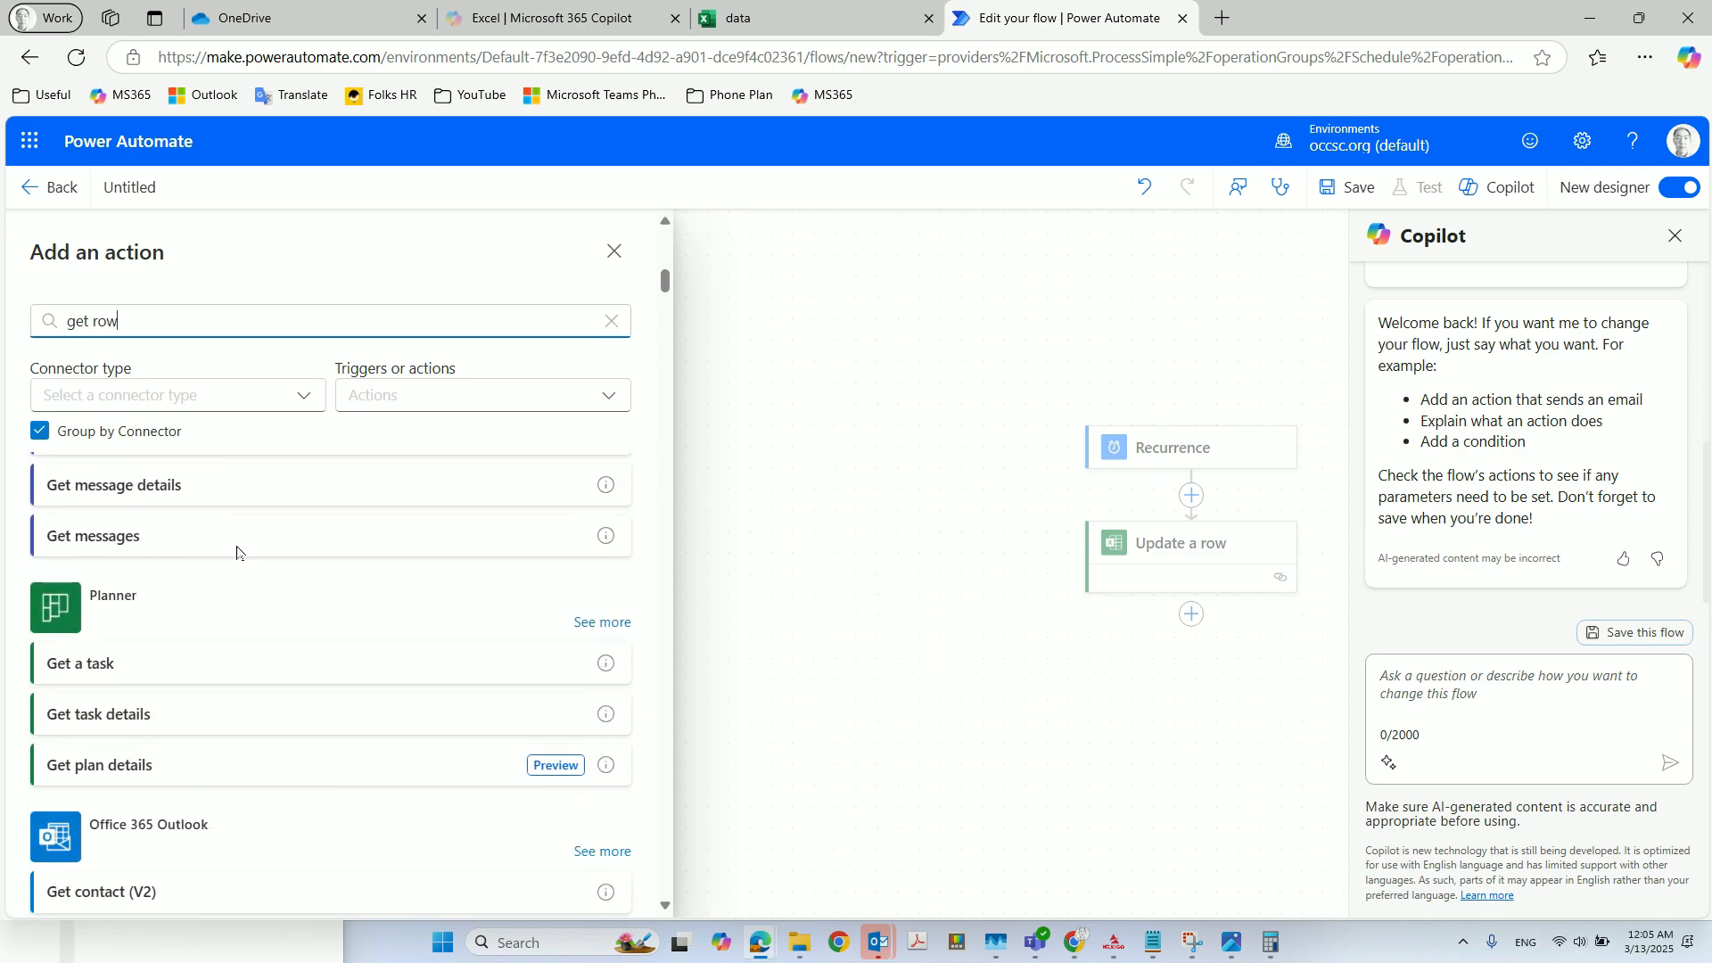
{"action": "scroll", "coordinate": [237, 553], "scroll_direction": "down", "scroll_amount": 10}
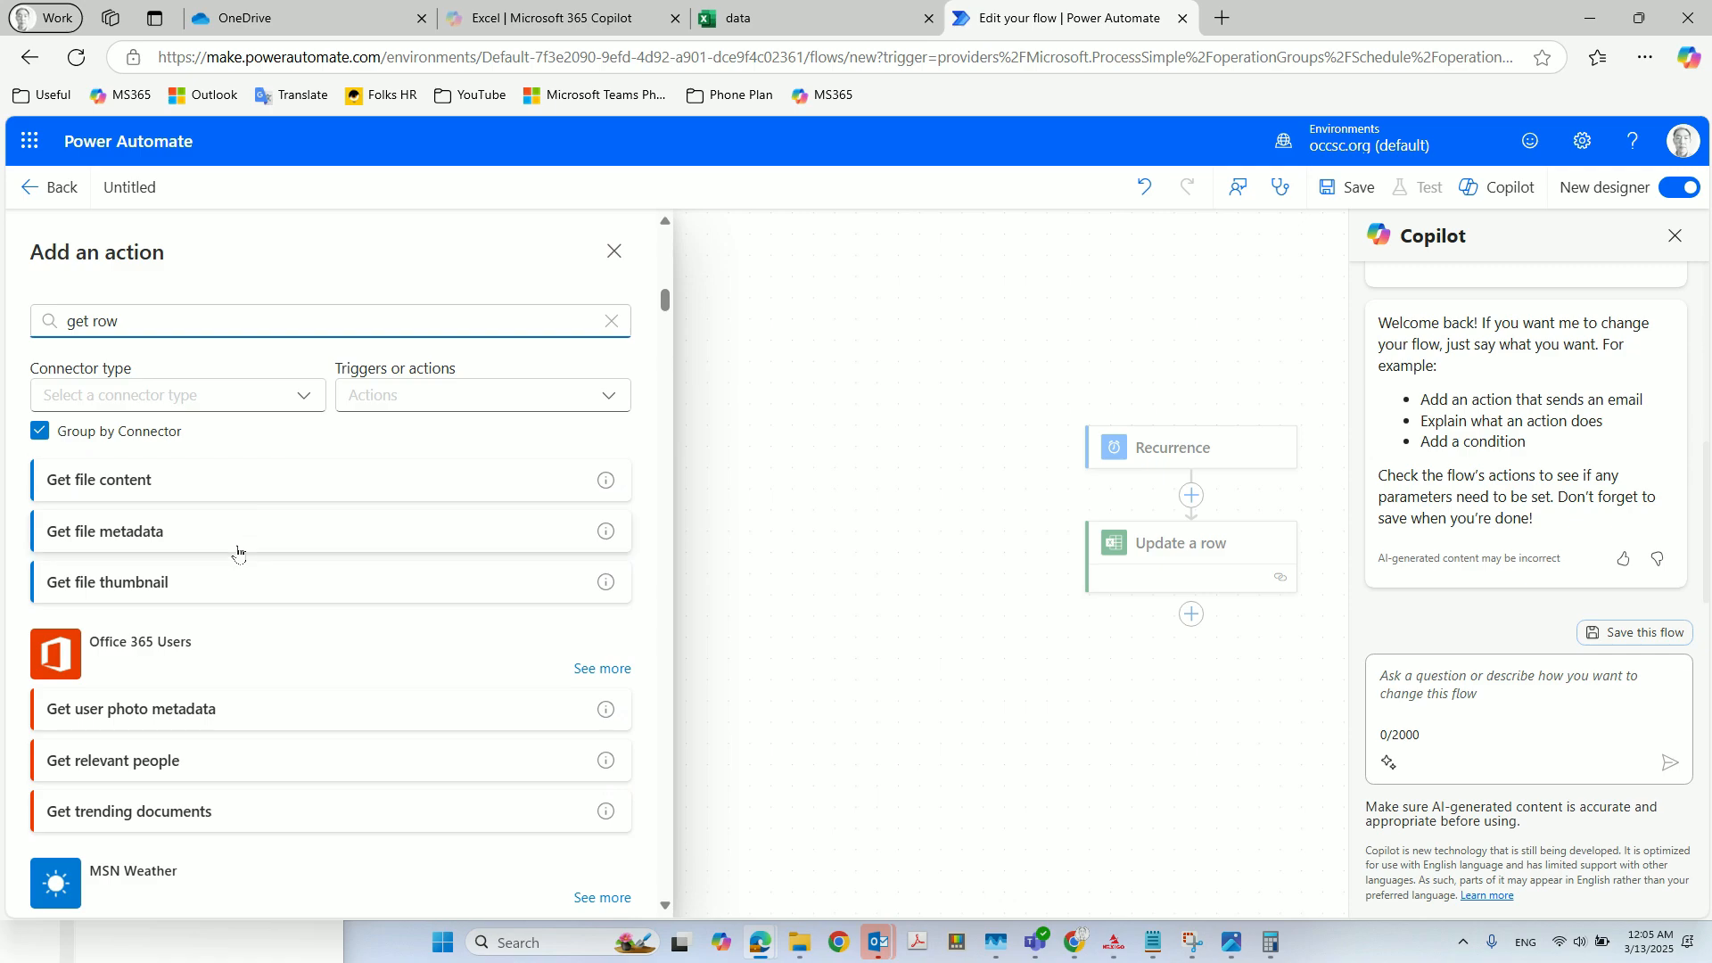
{"action": "scroll", "coordinate": [237, 553], "scroll_direction": "down", "scroll_amount": 3}
{"action": "scroll", "coordinate": [237, 553], "scroll_direction": "up", "scroll_amount": 10}
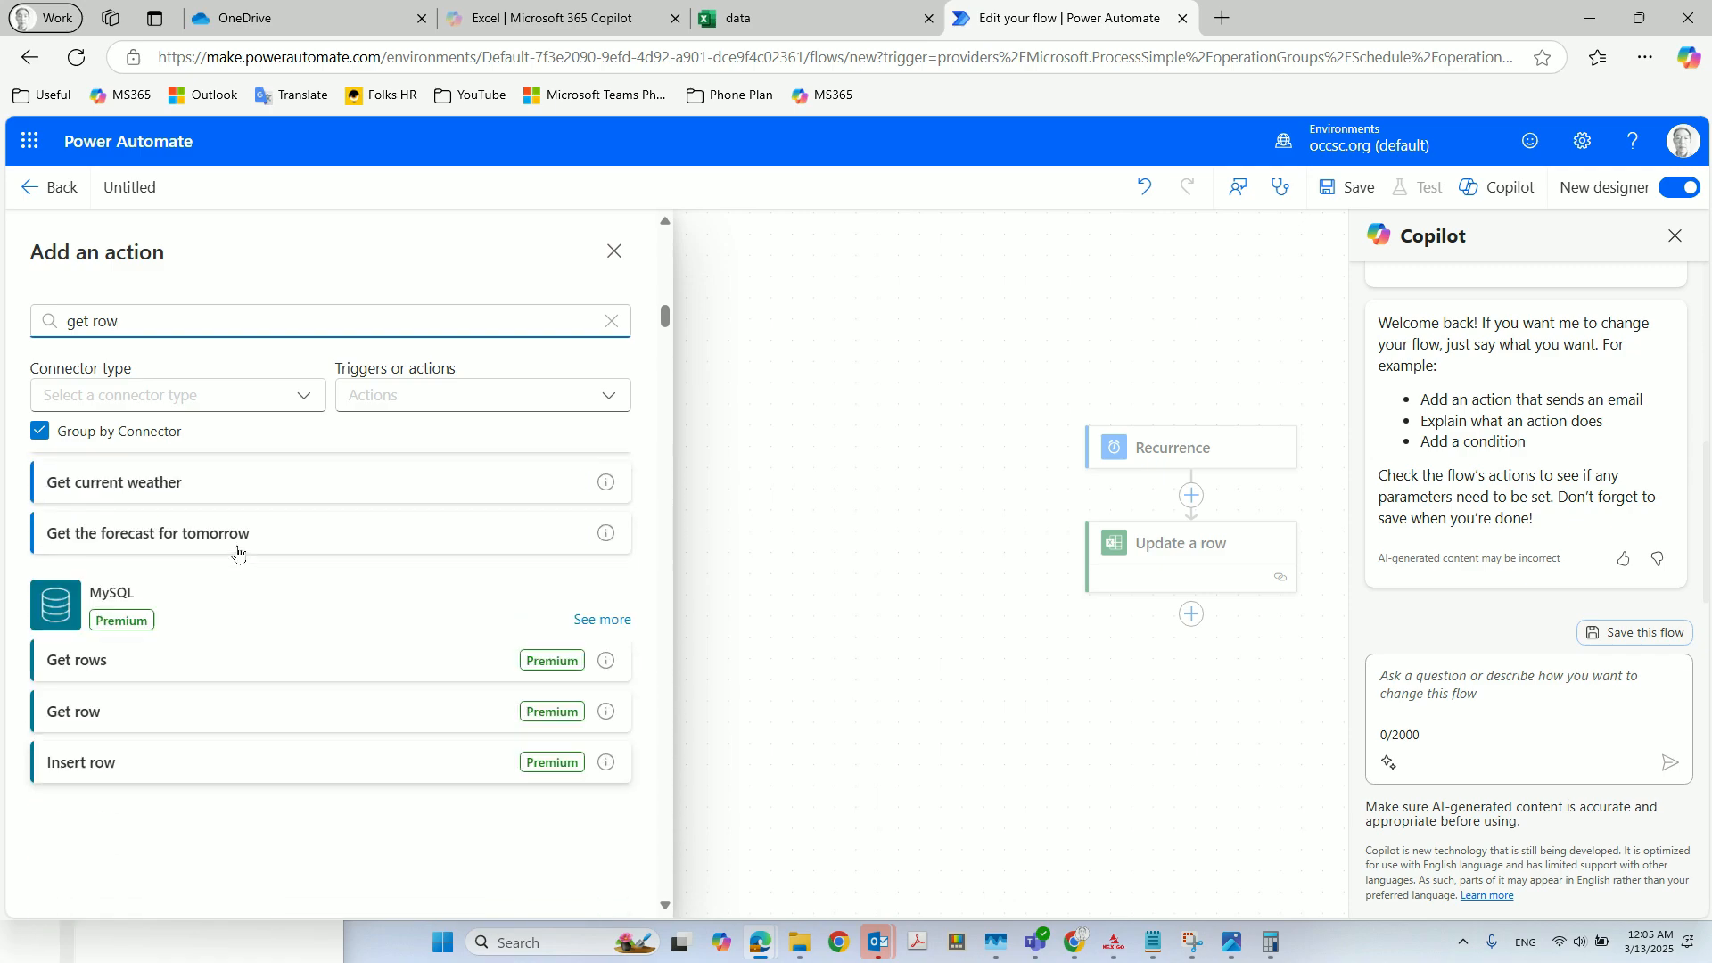
{"action": "scroll", "coordinate": [238, 552], "scroll_direction": "up", "scroll_amount": 10}
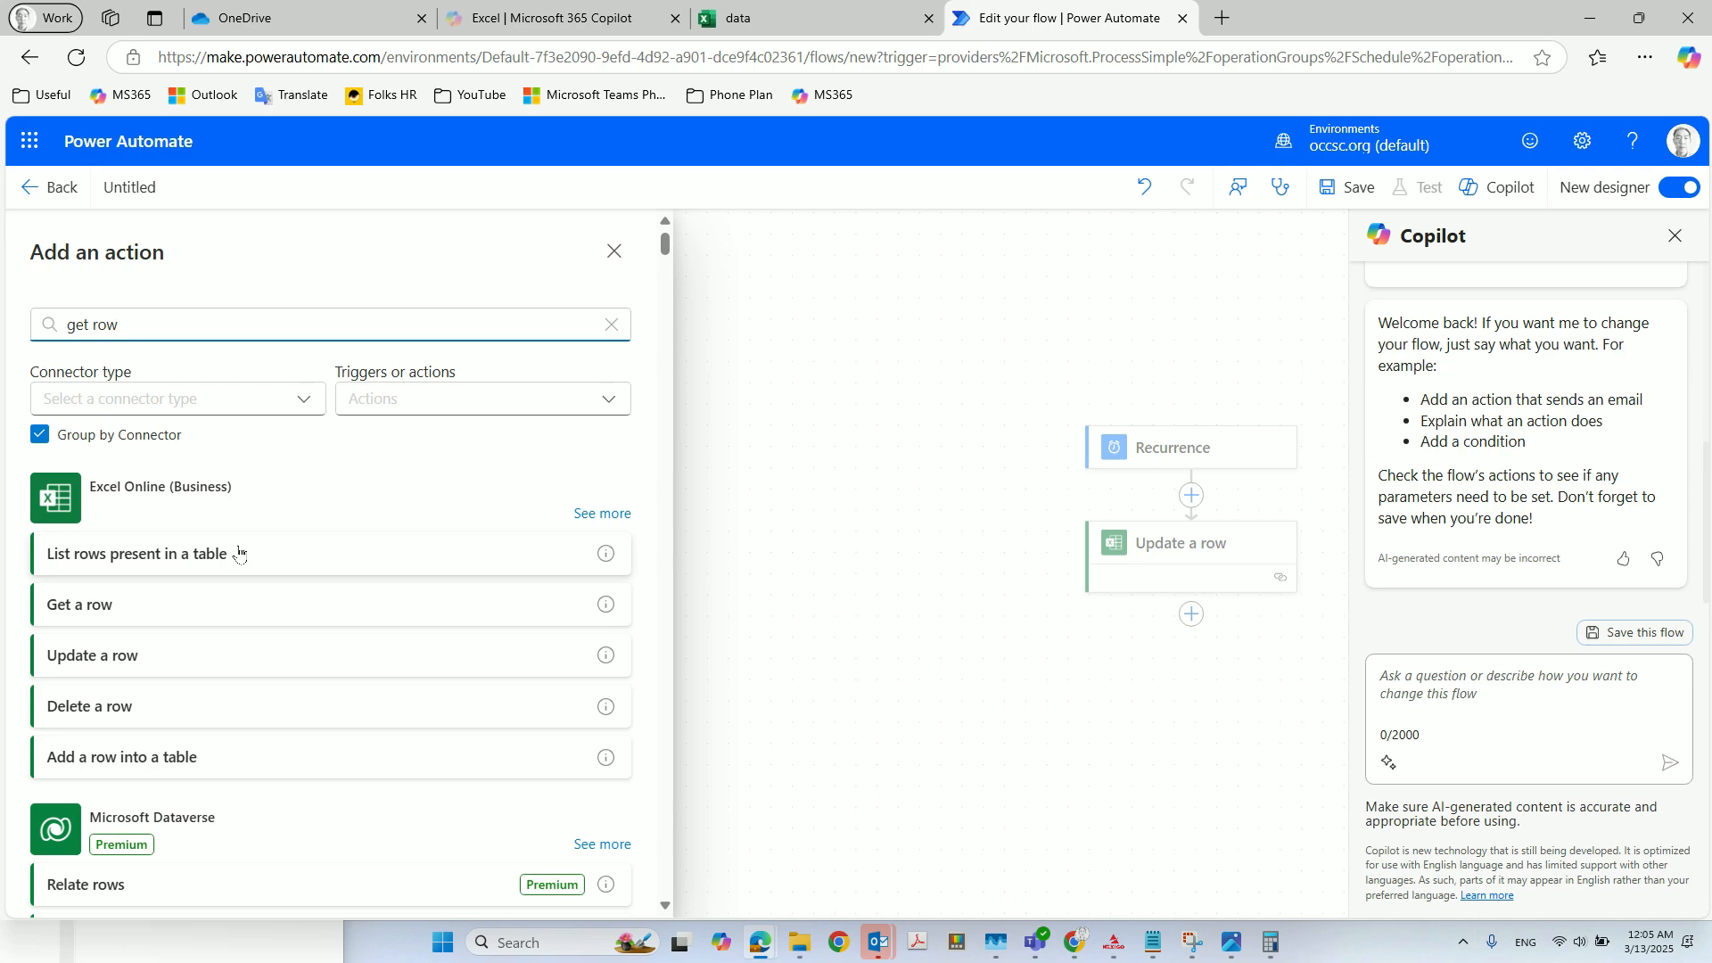
{"action": "left_click", "coordinate": [215, 612]}
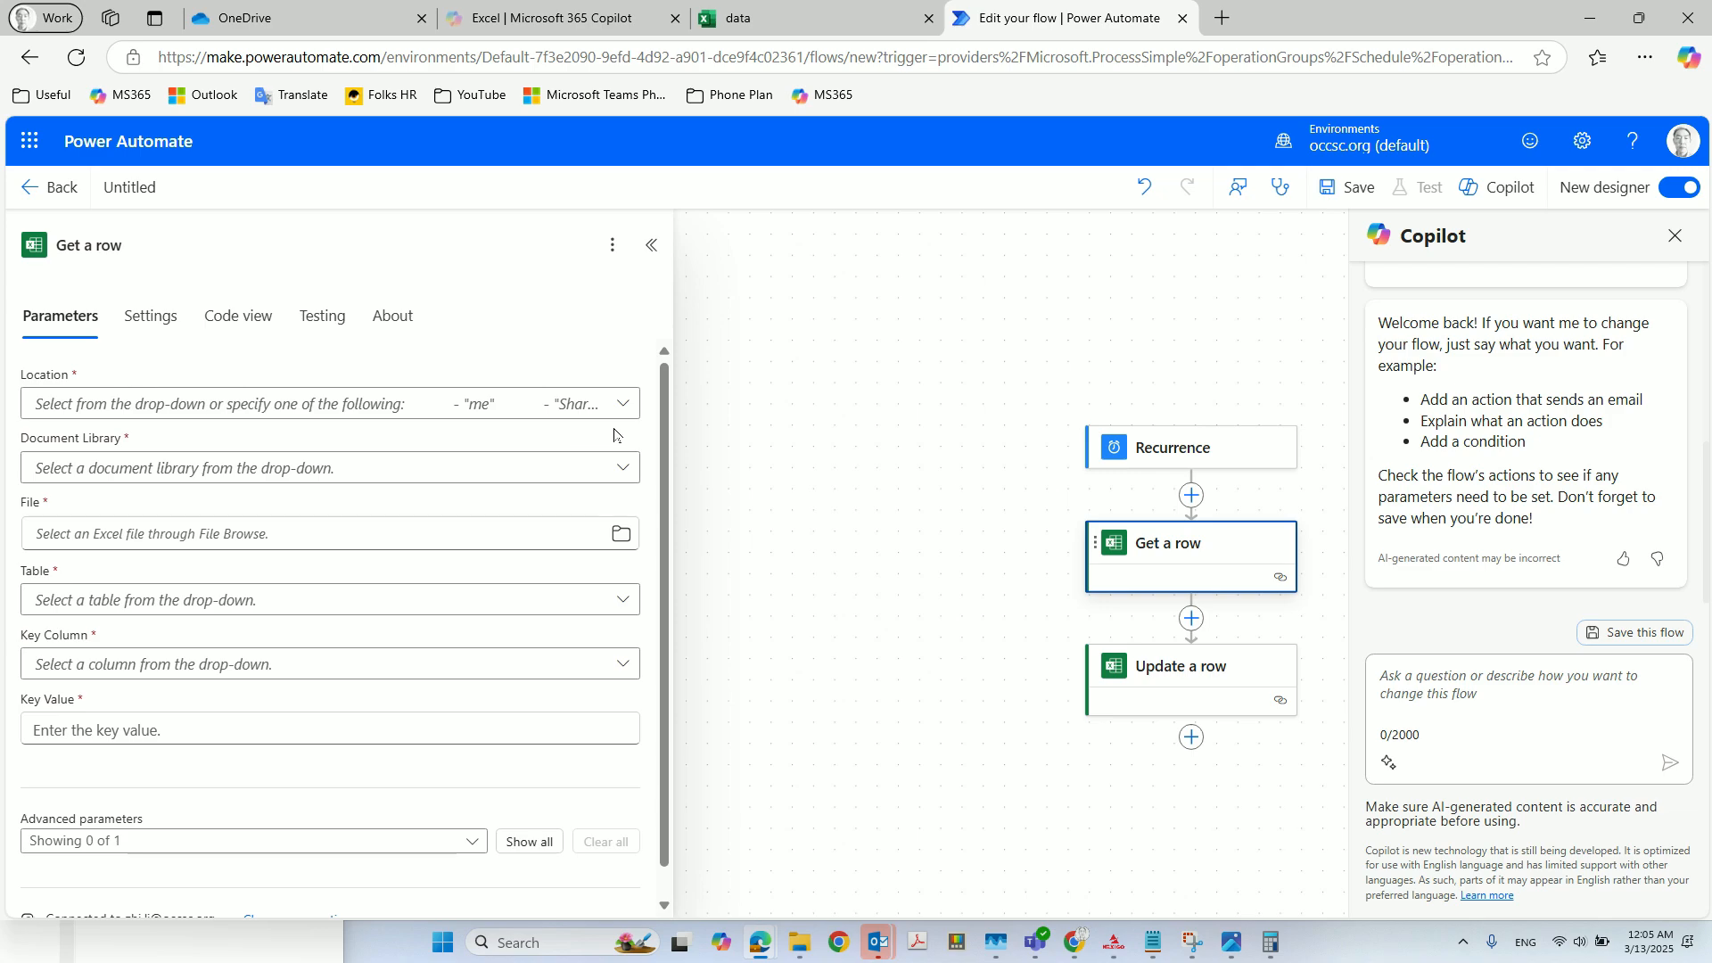
Set the Get a row action's location to OneDrive for Business and its document library to OneDrive
{"action": "left_click", "coordinate": [622, 403]}
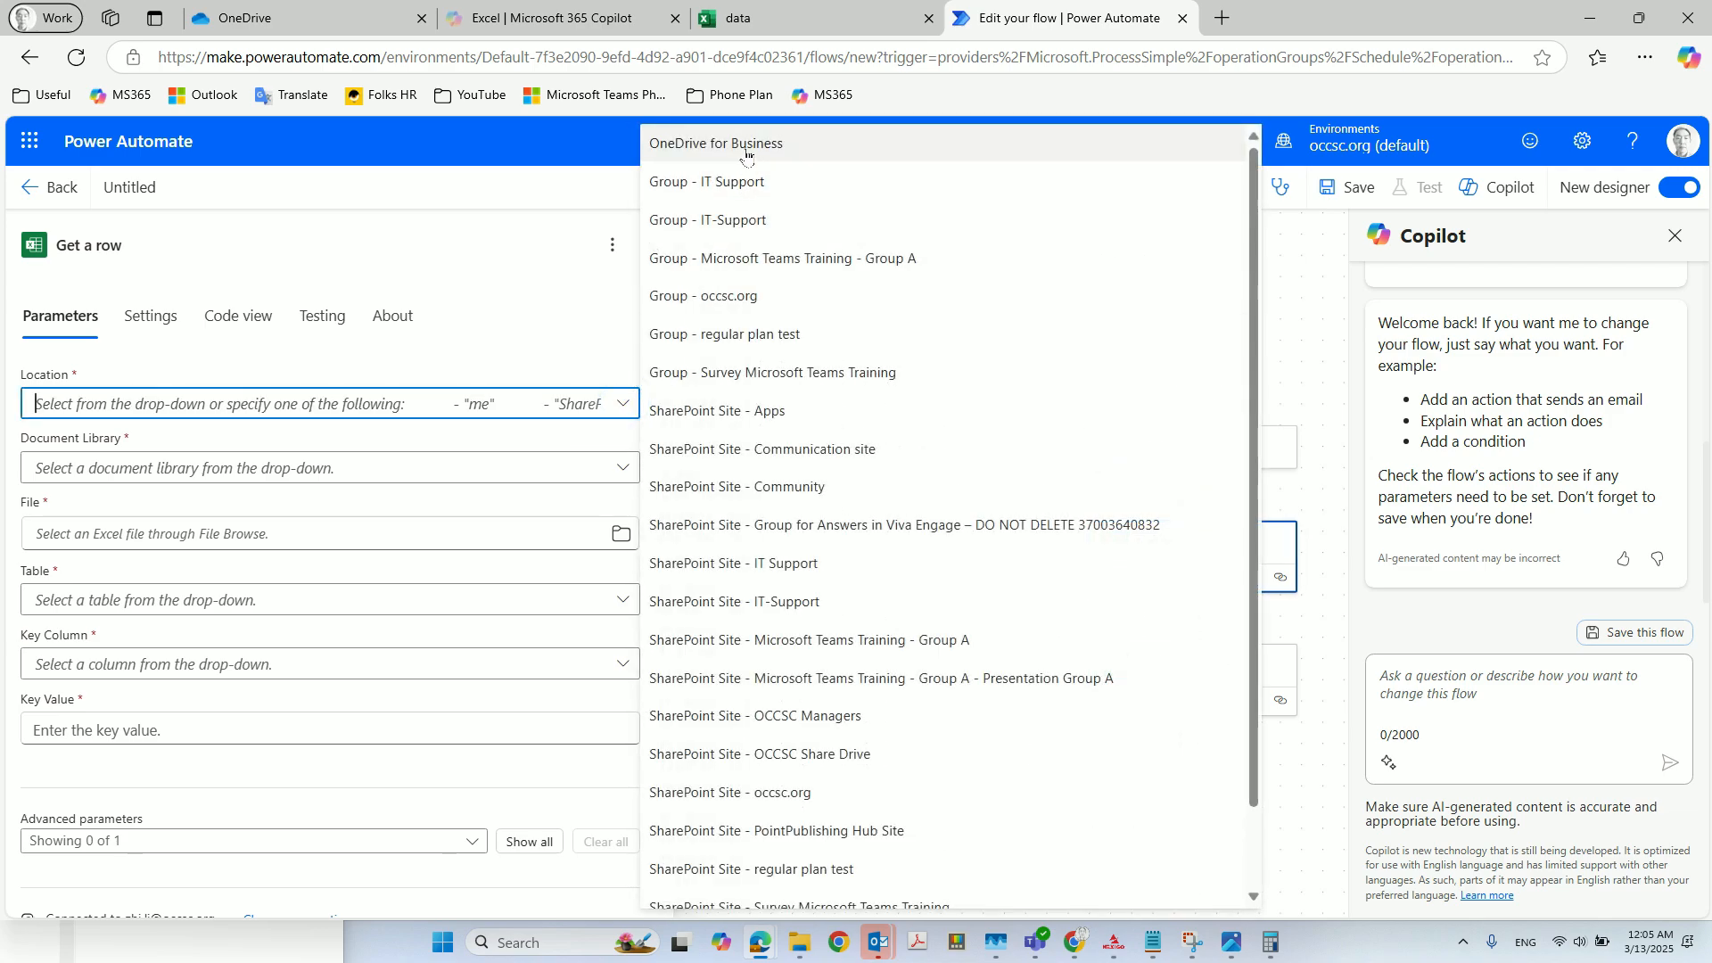
{"action": "left_click", "coordinate": [745, 145]}
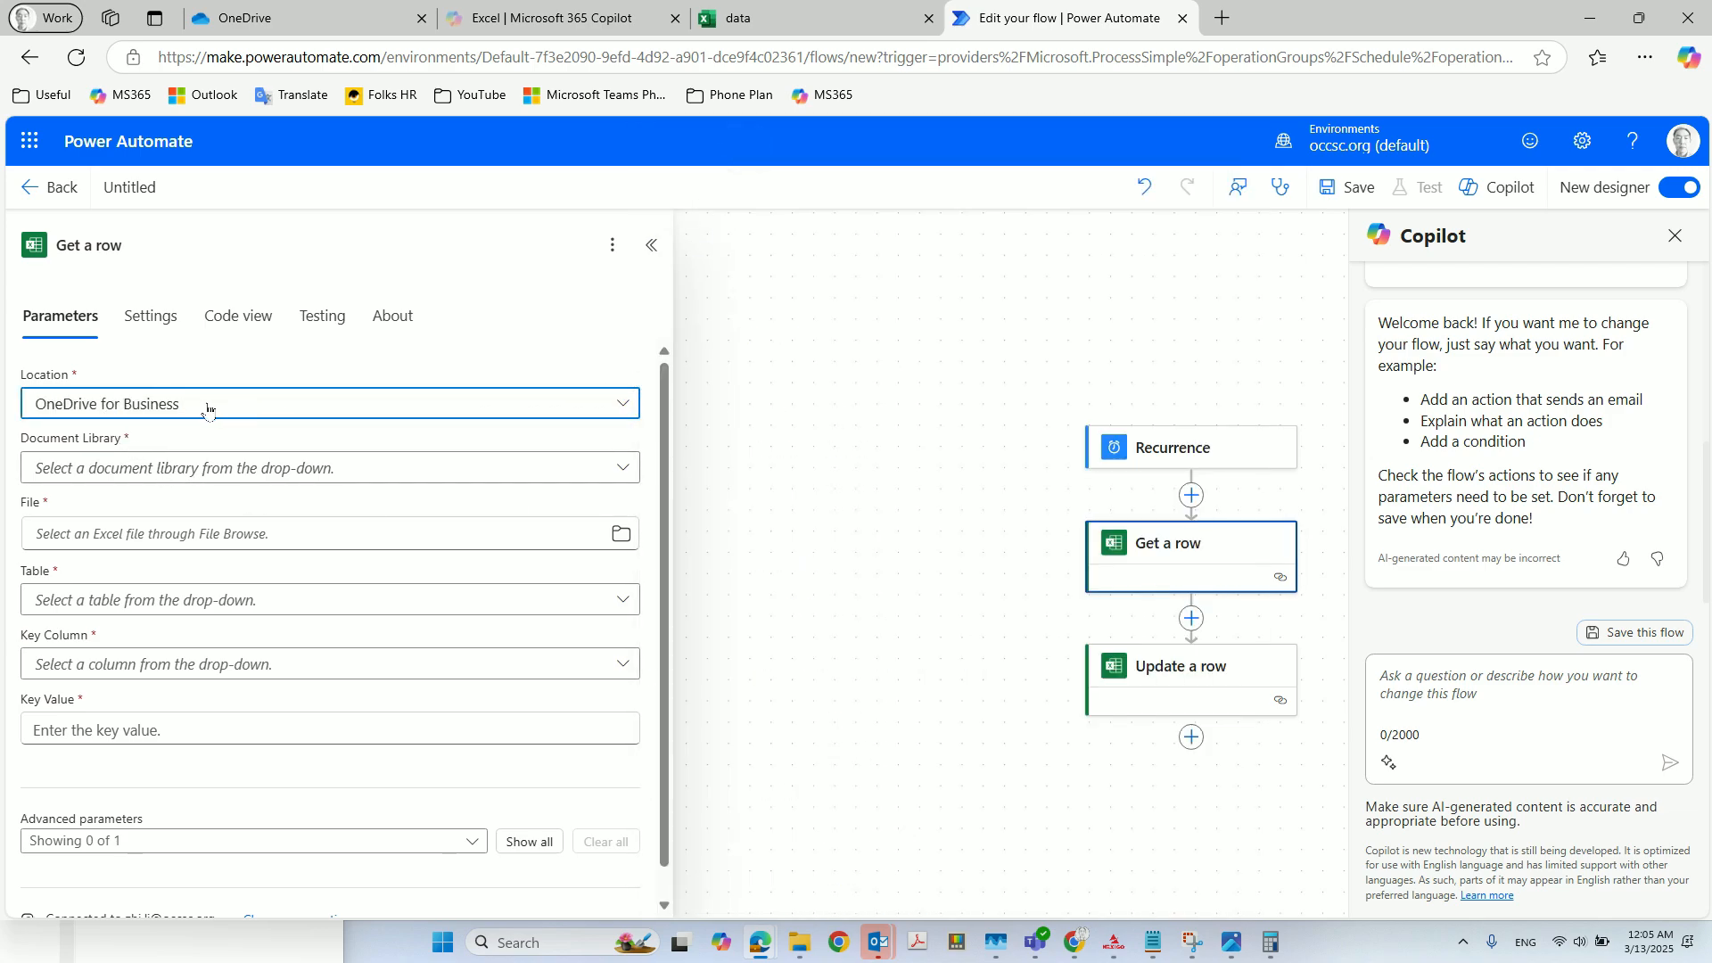
{"action": "left_click", "coordinate": [622, 468]}
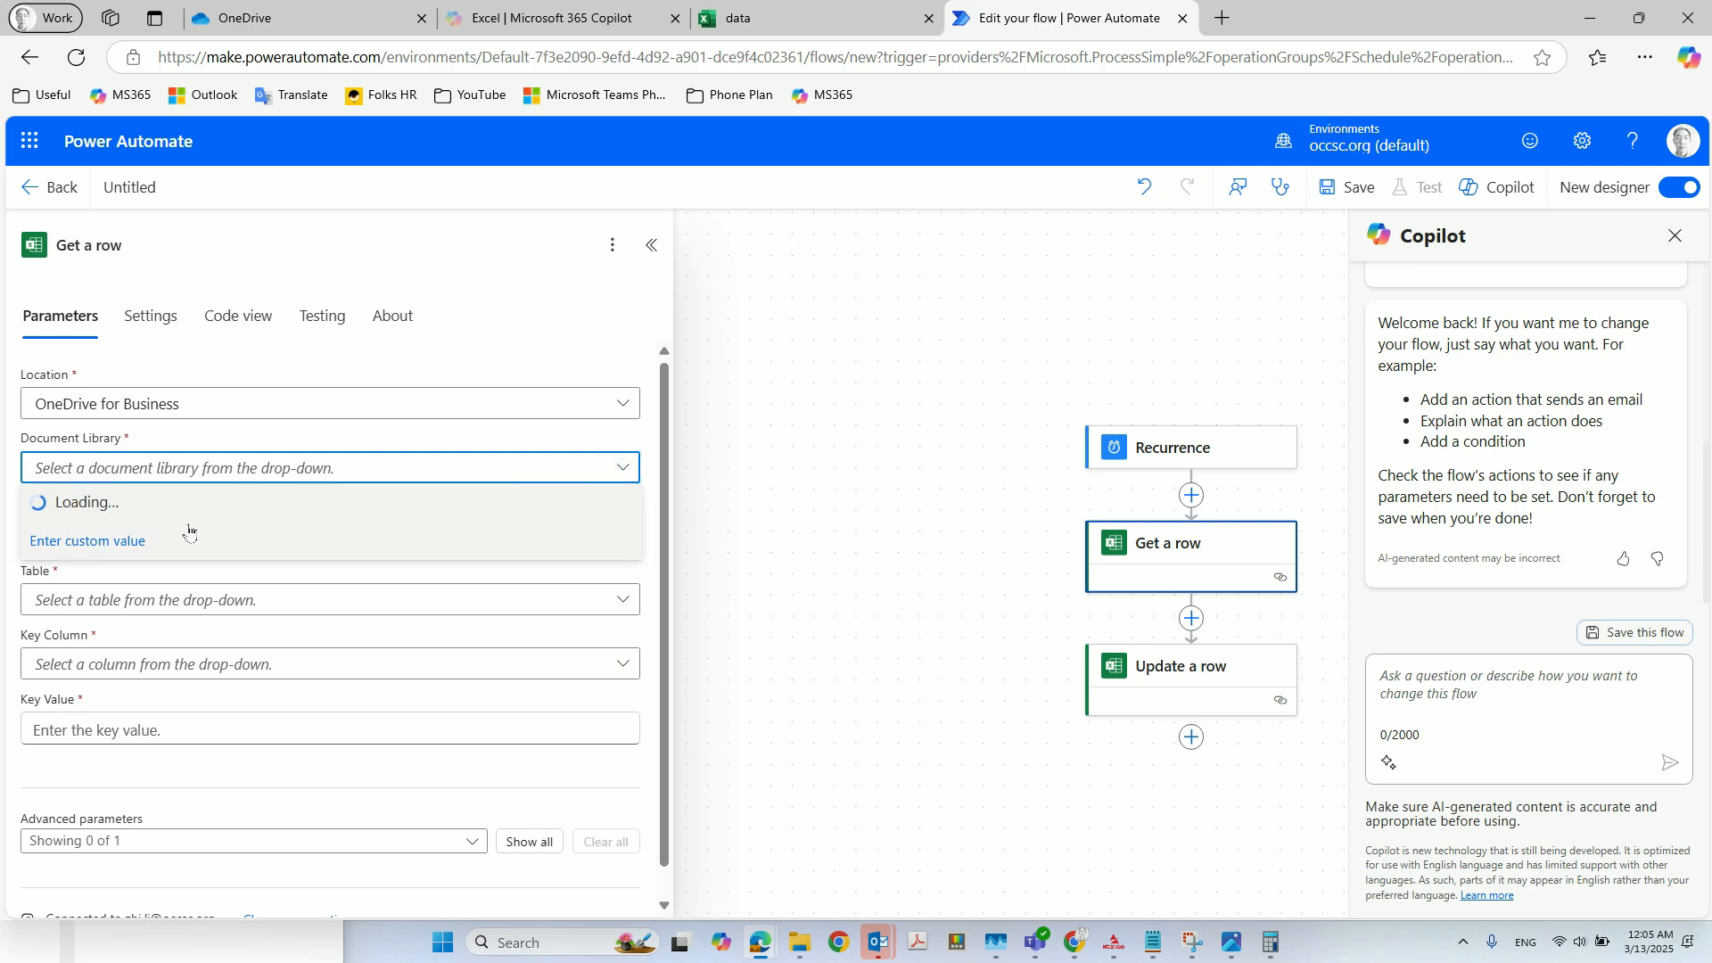
{"action": "left_click", "coordinate": [117, 505]}
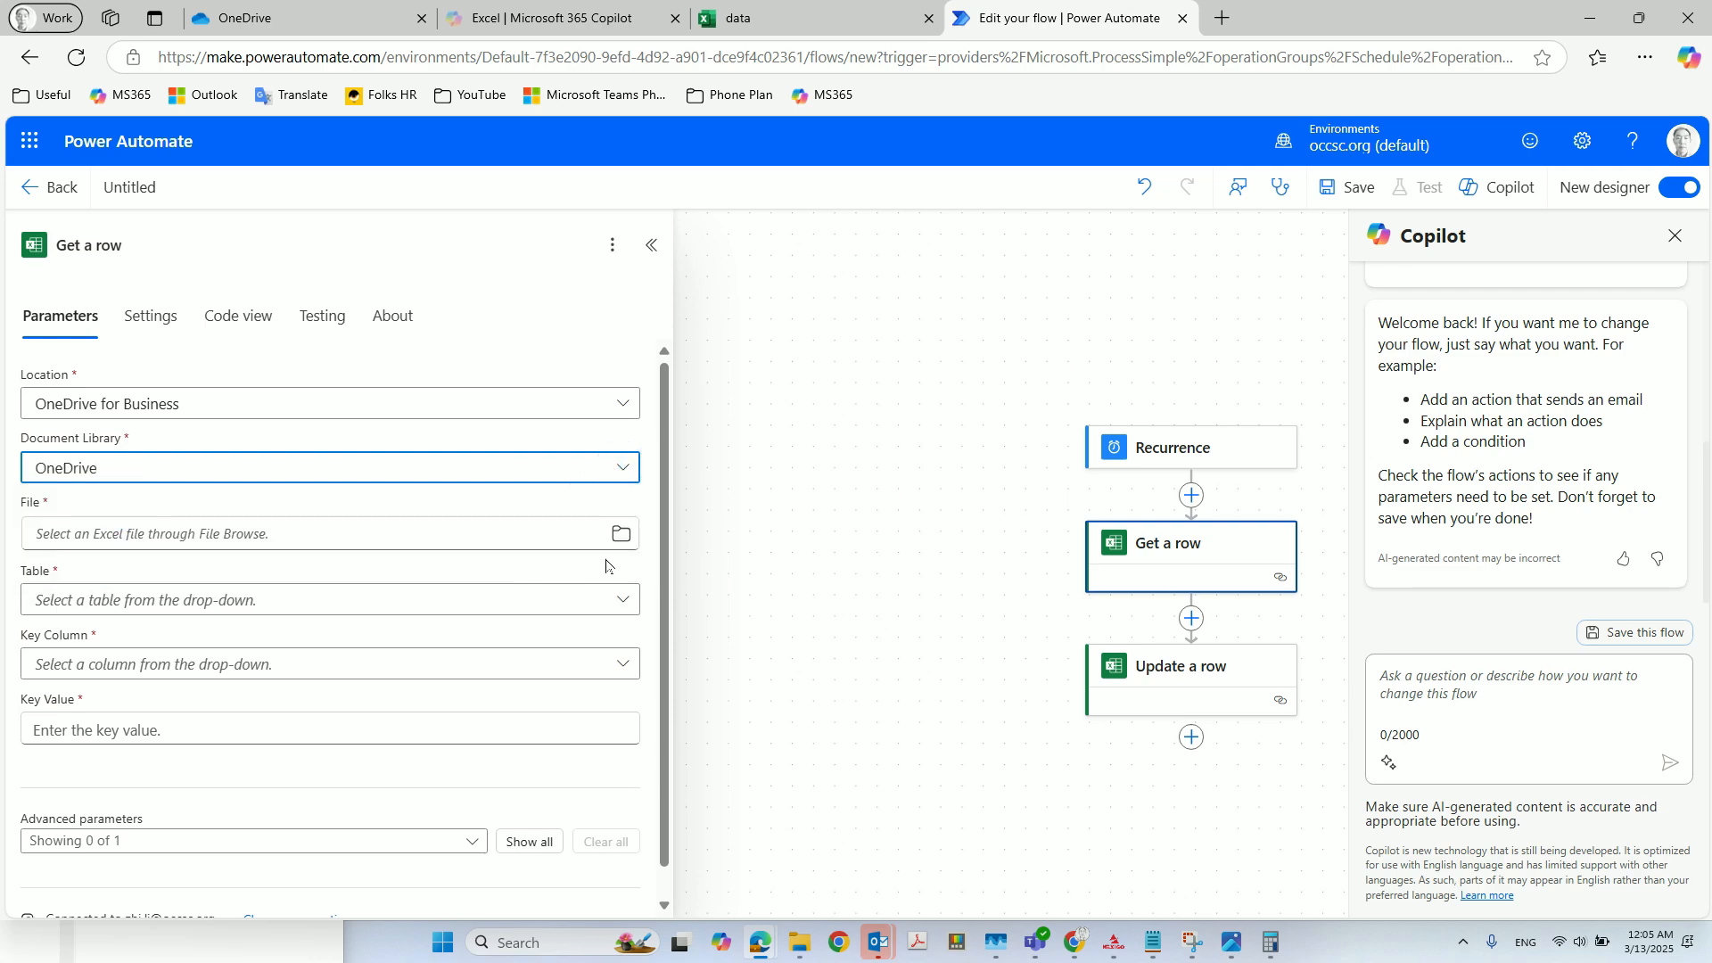
Choose data.xlsx from the 2025PowerApps folder as the Get a row file and select Table1 as its table
{"action": "left_click", "coordinate": [622, 535]}
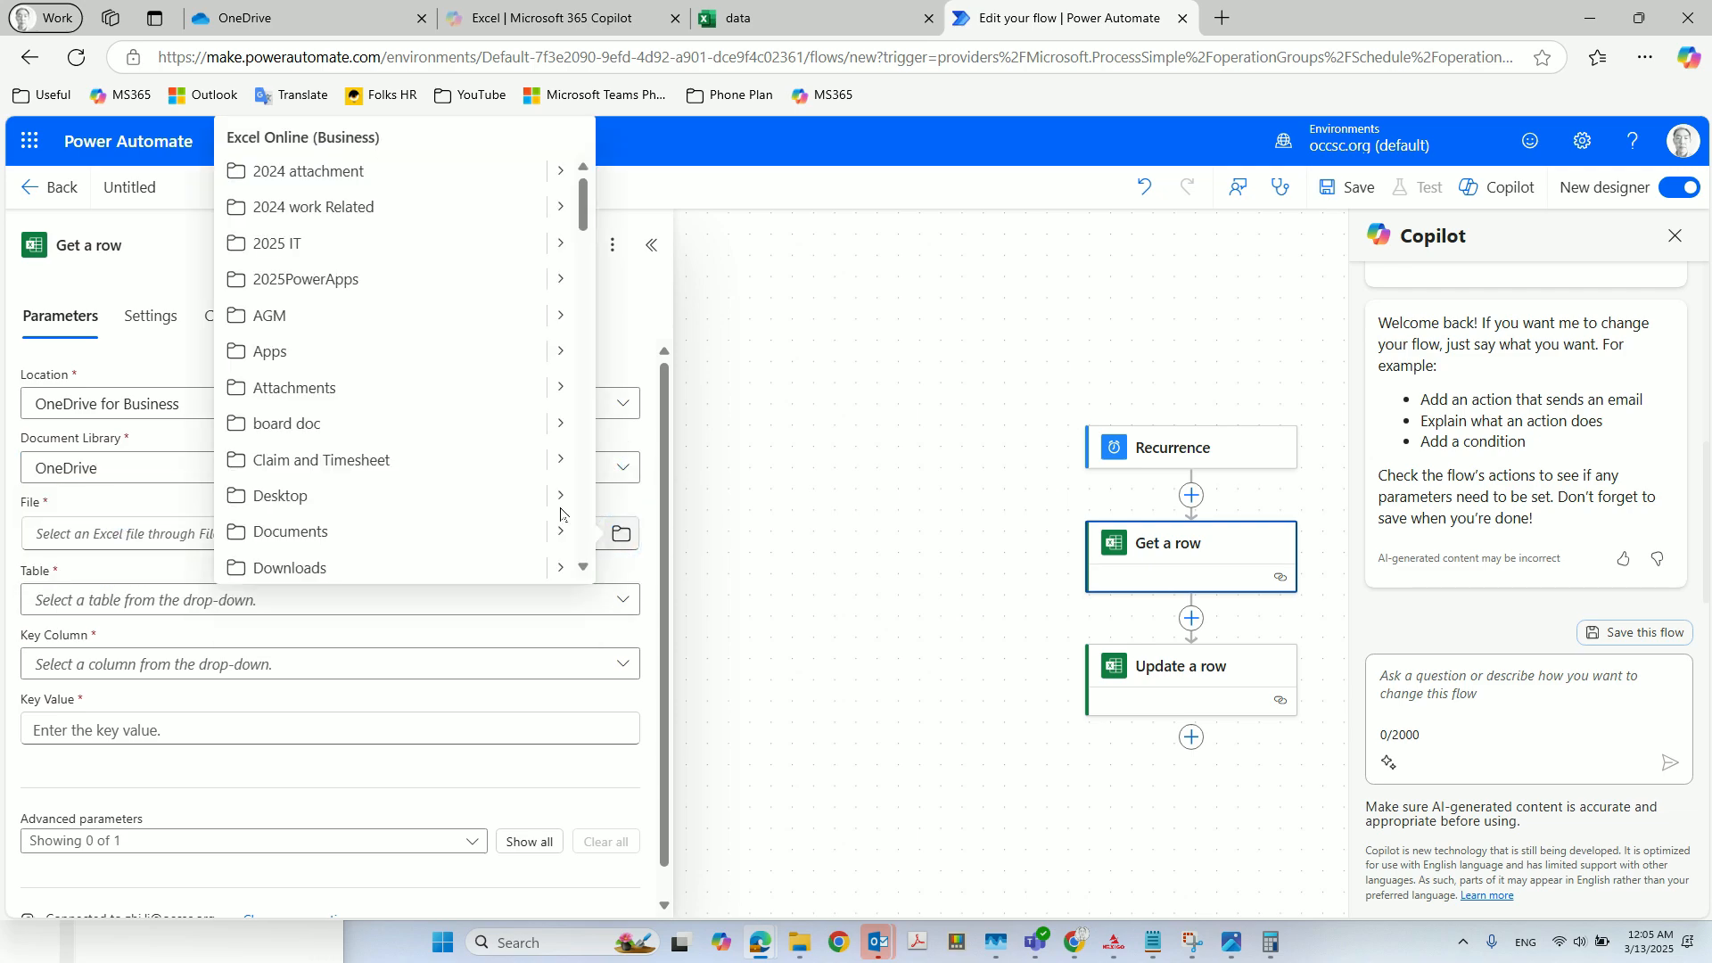
{"action": "left_click", "coordinate": [559, 280]}
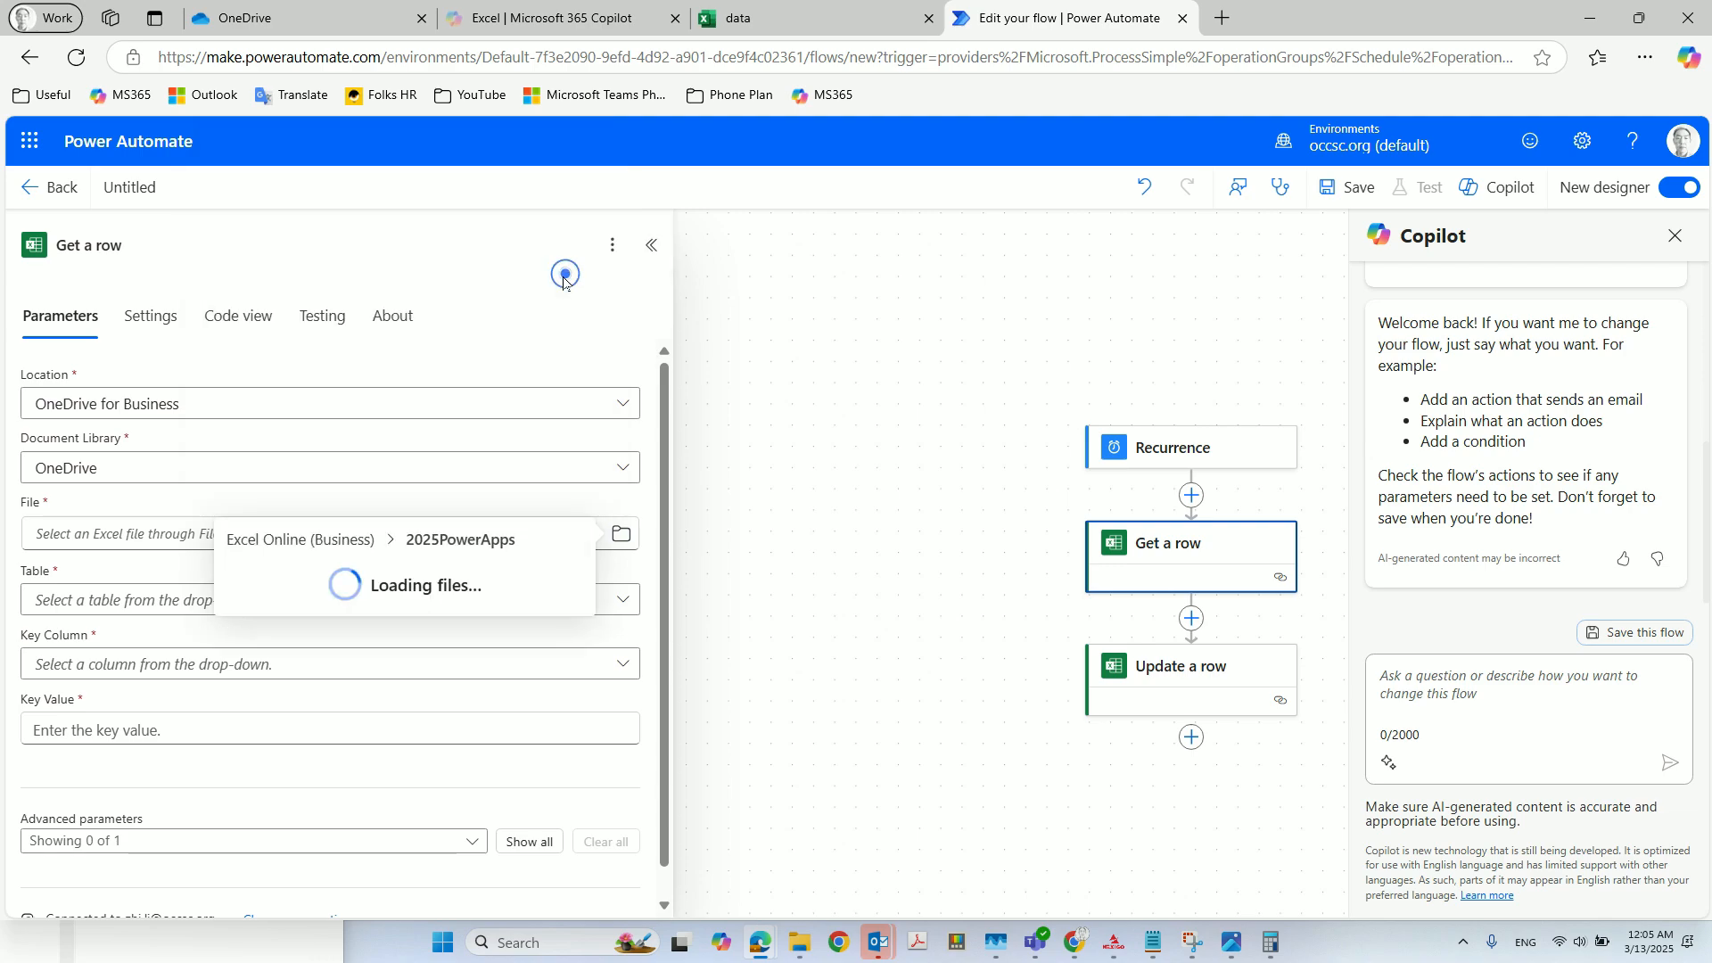
{"action": "left_click", "coordinate": [302, 575]}
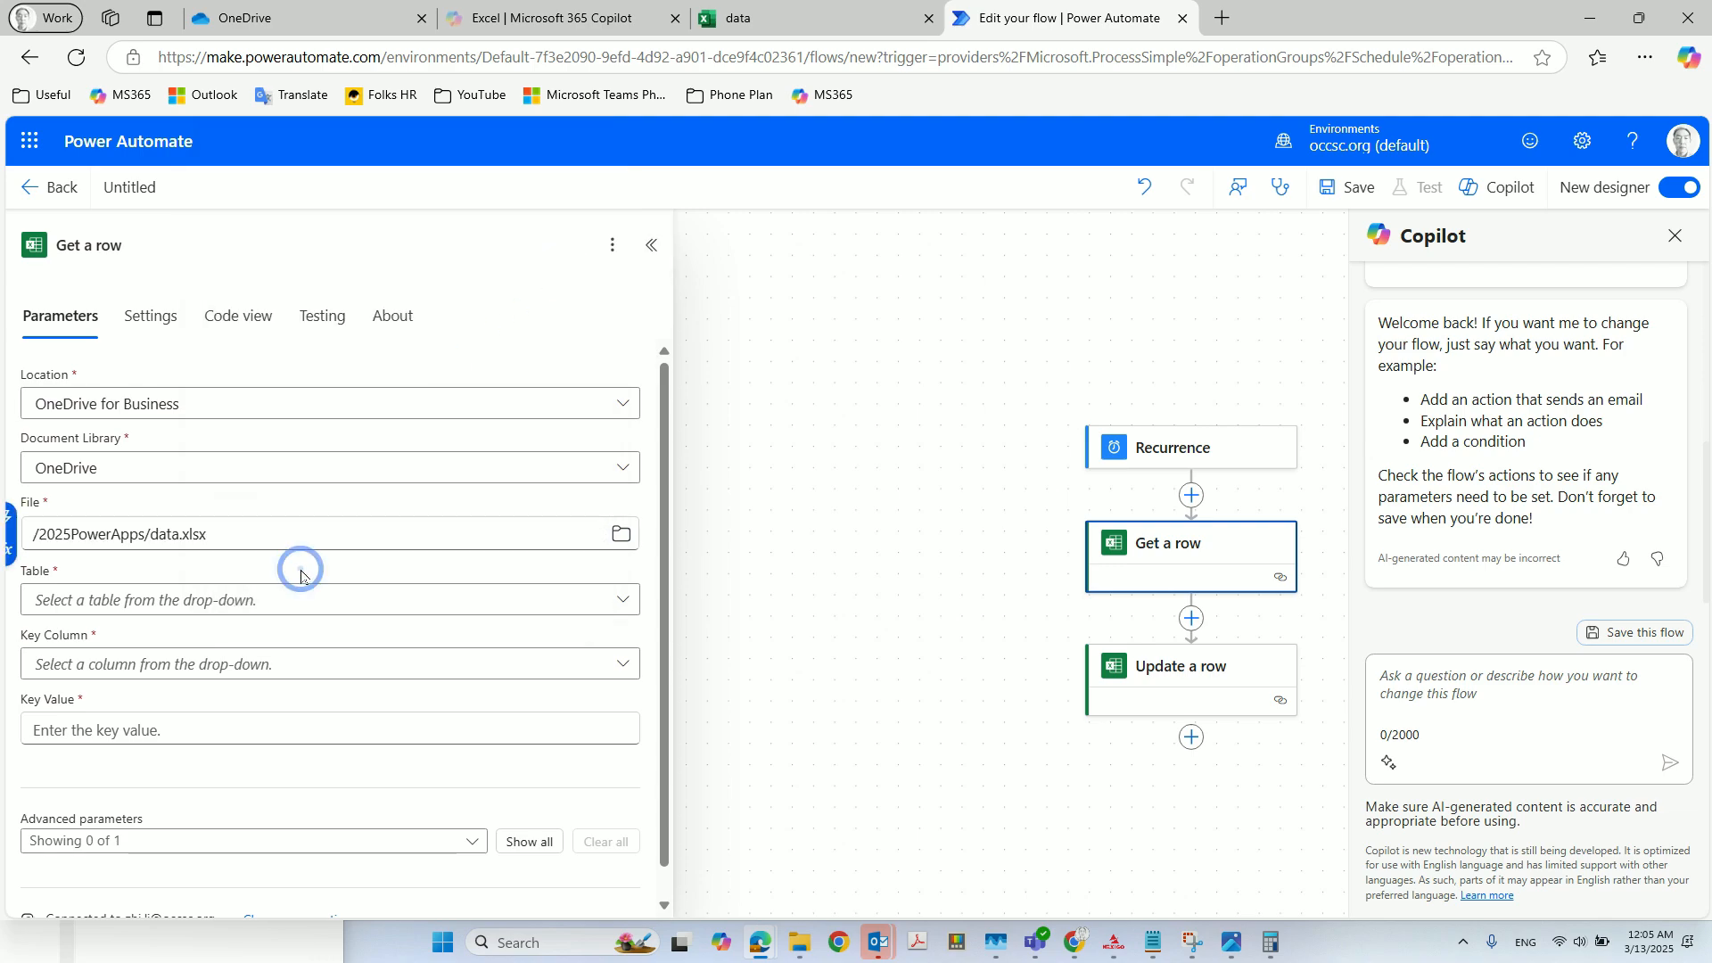
{"action": "left_click", "coordinate": [627, 605]}
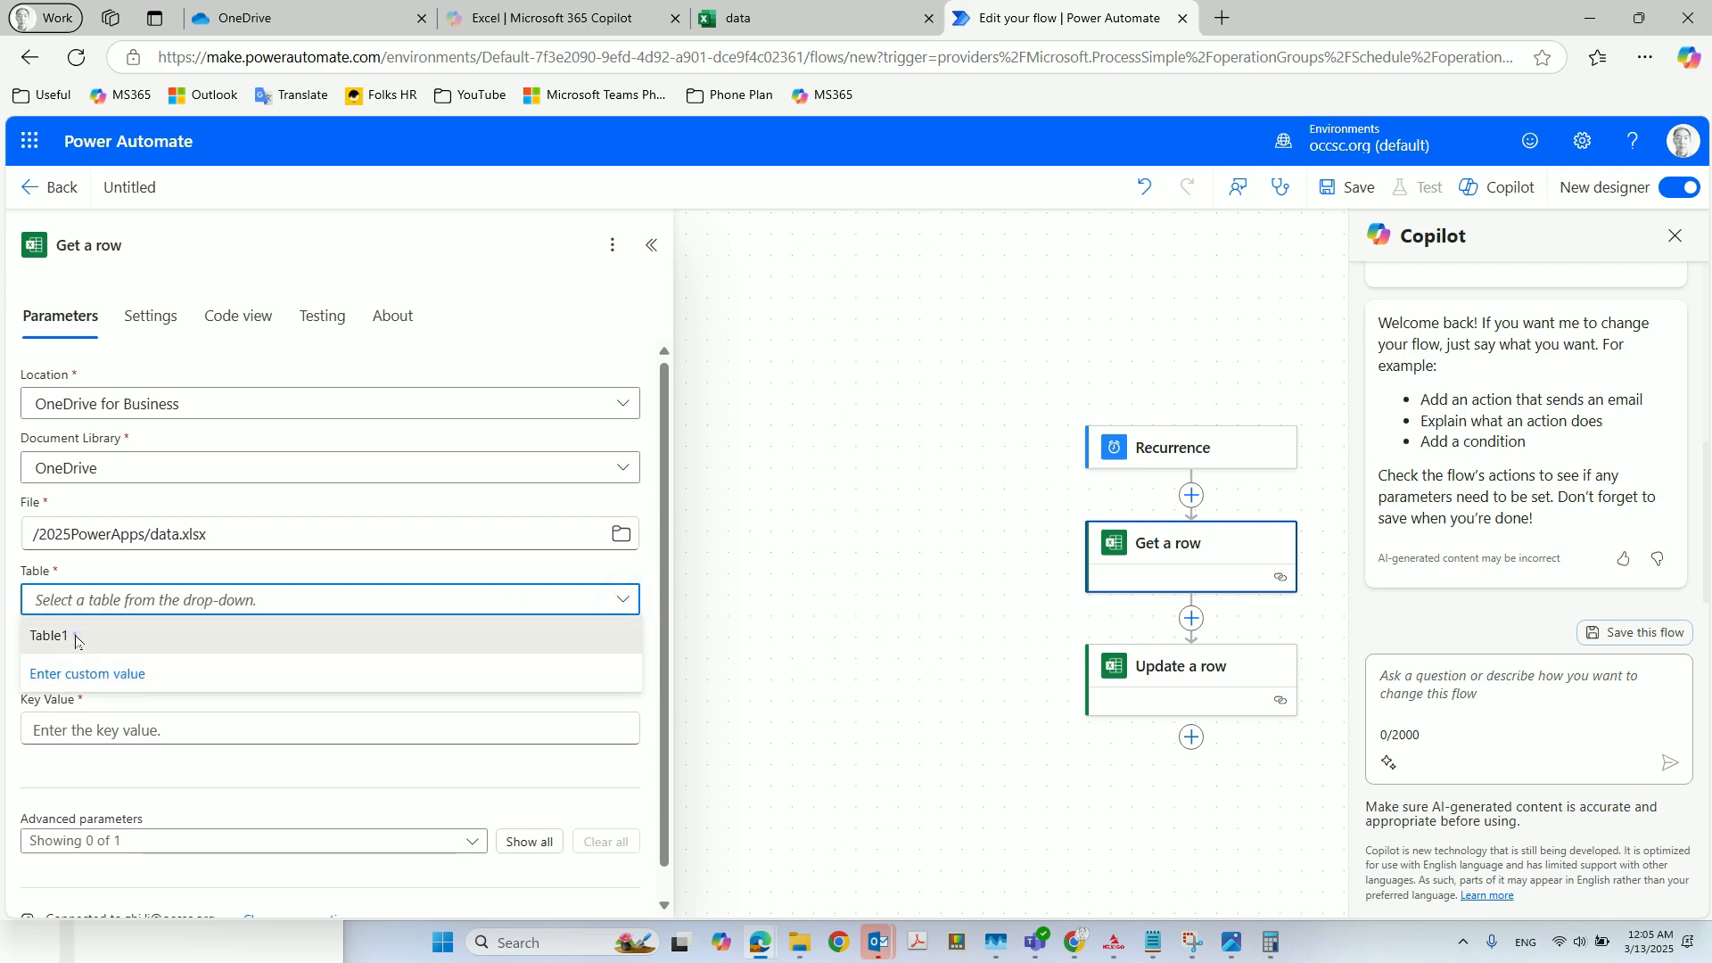
{"action": "left_click", "coordinate": [76, 641]}
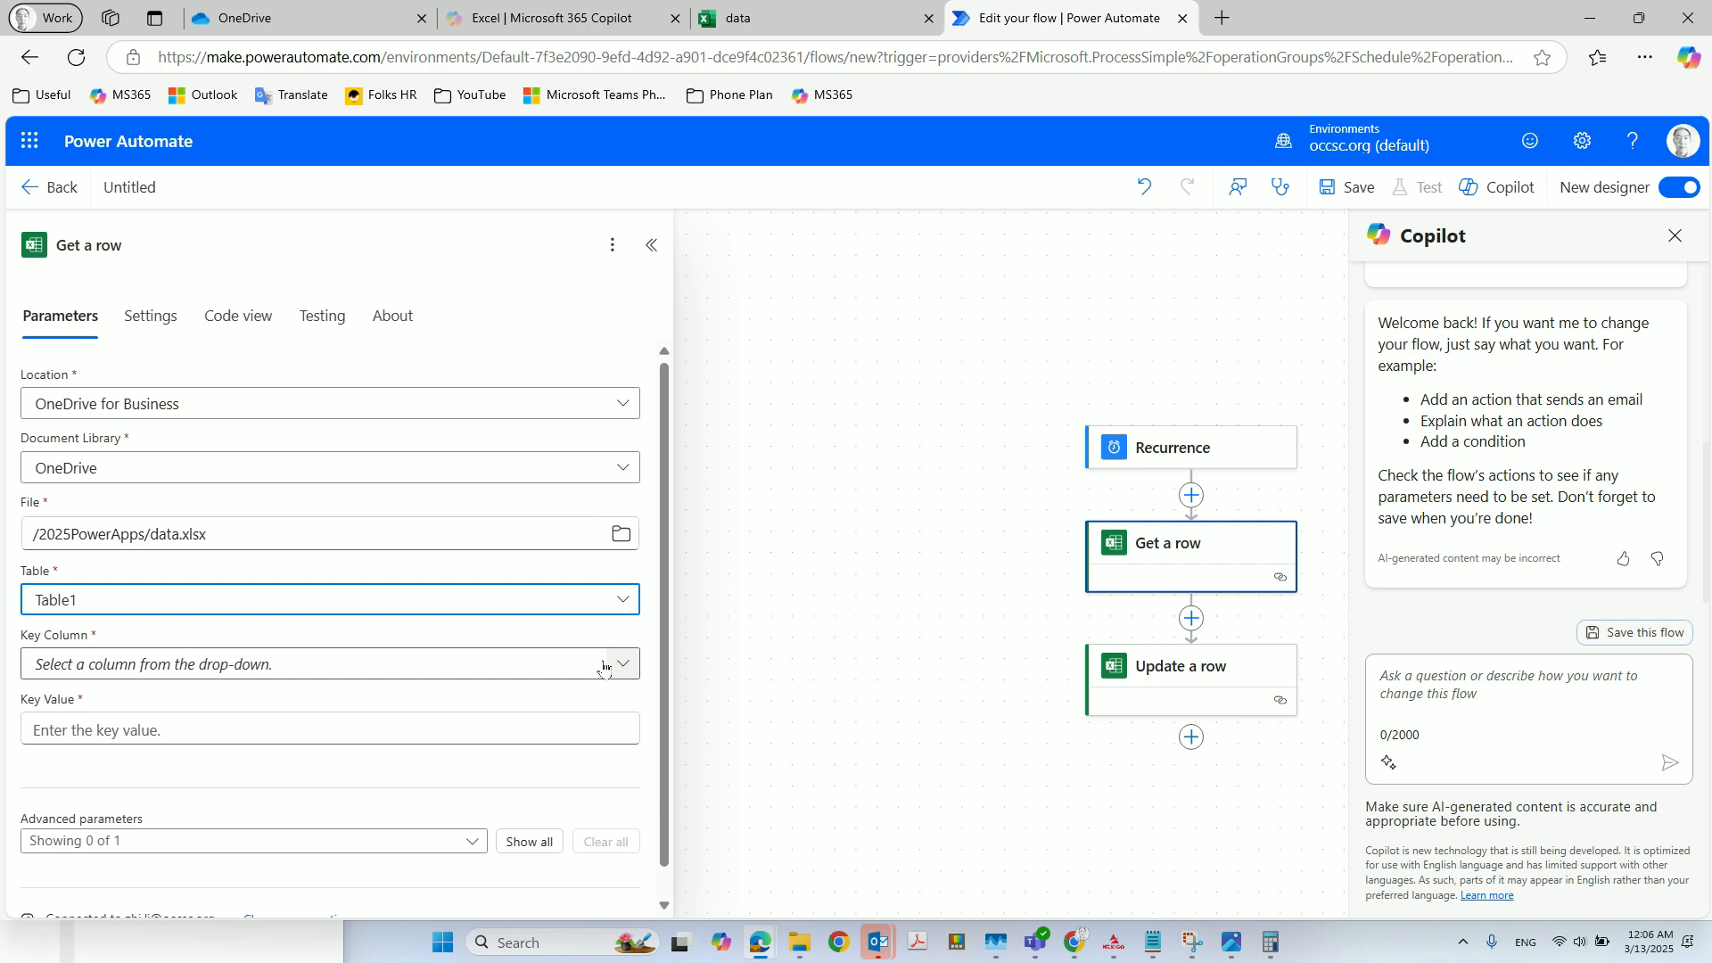
Set the Get a row key column to NAME and enter the name from the table's first data row as the key value
{"action": "left_click", "coordinate": [556, 667]}
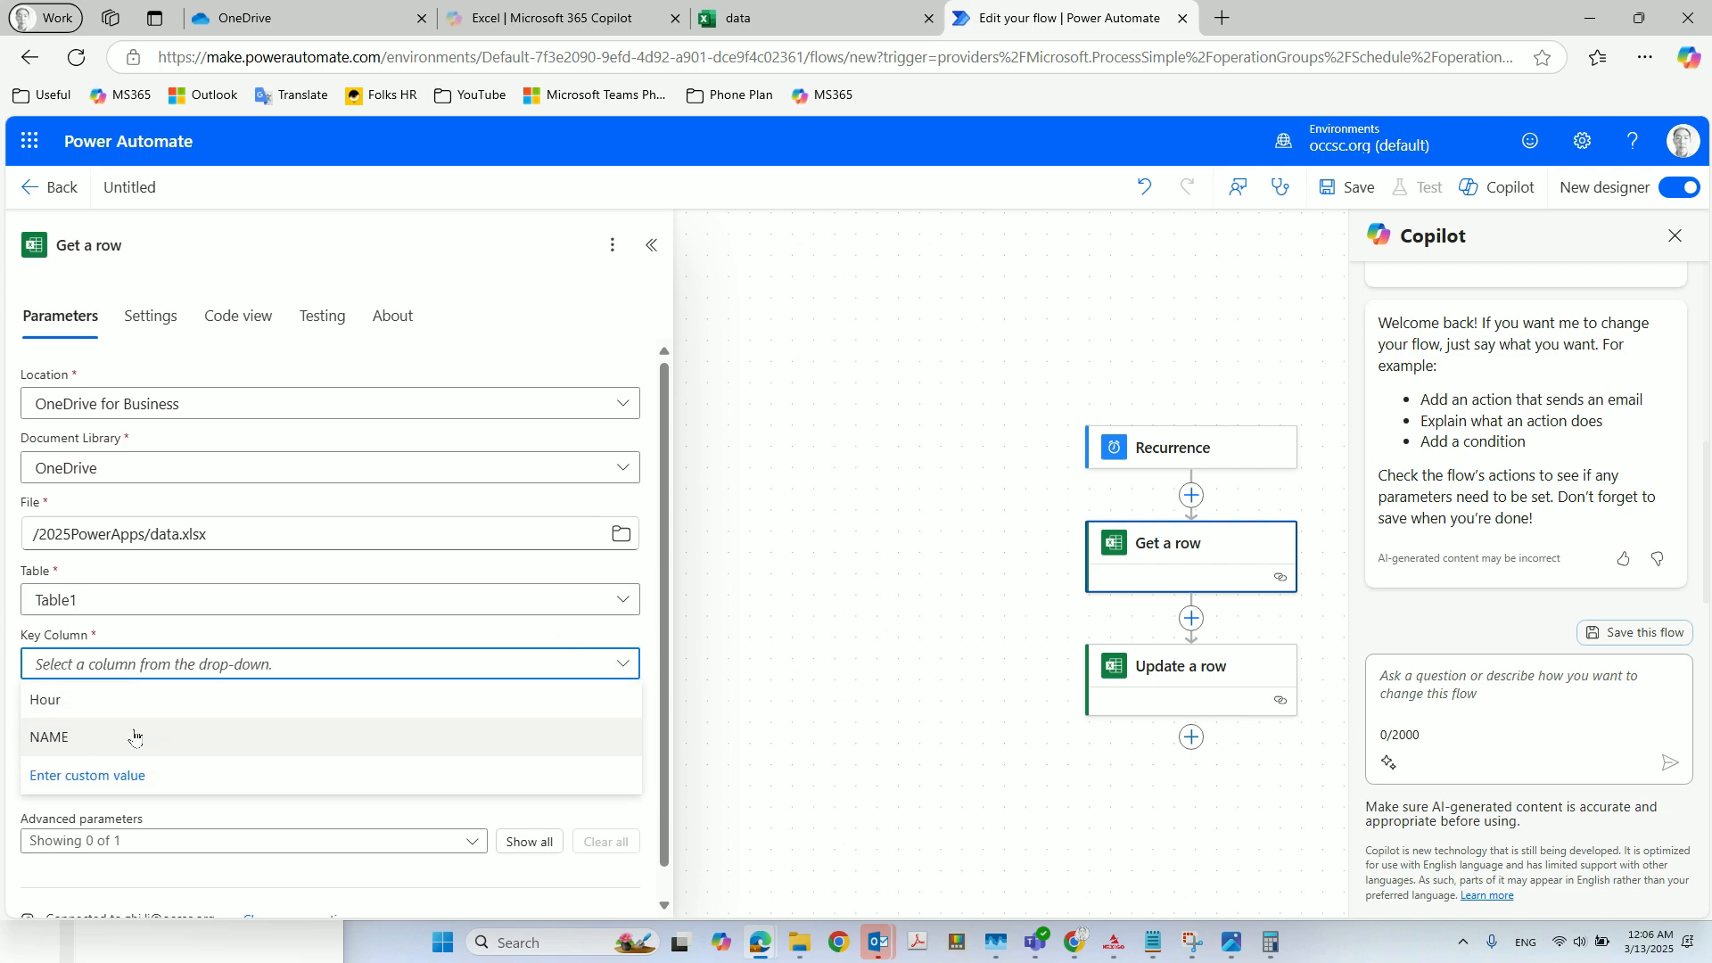
{"action": "left_click", "coordinate": [135, 736]}
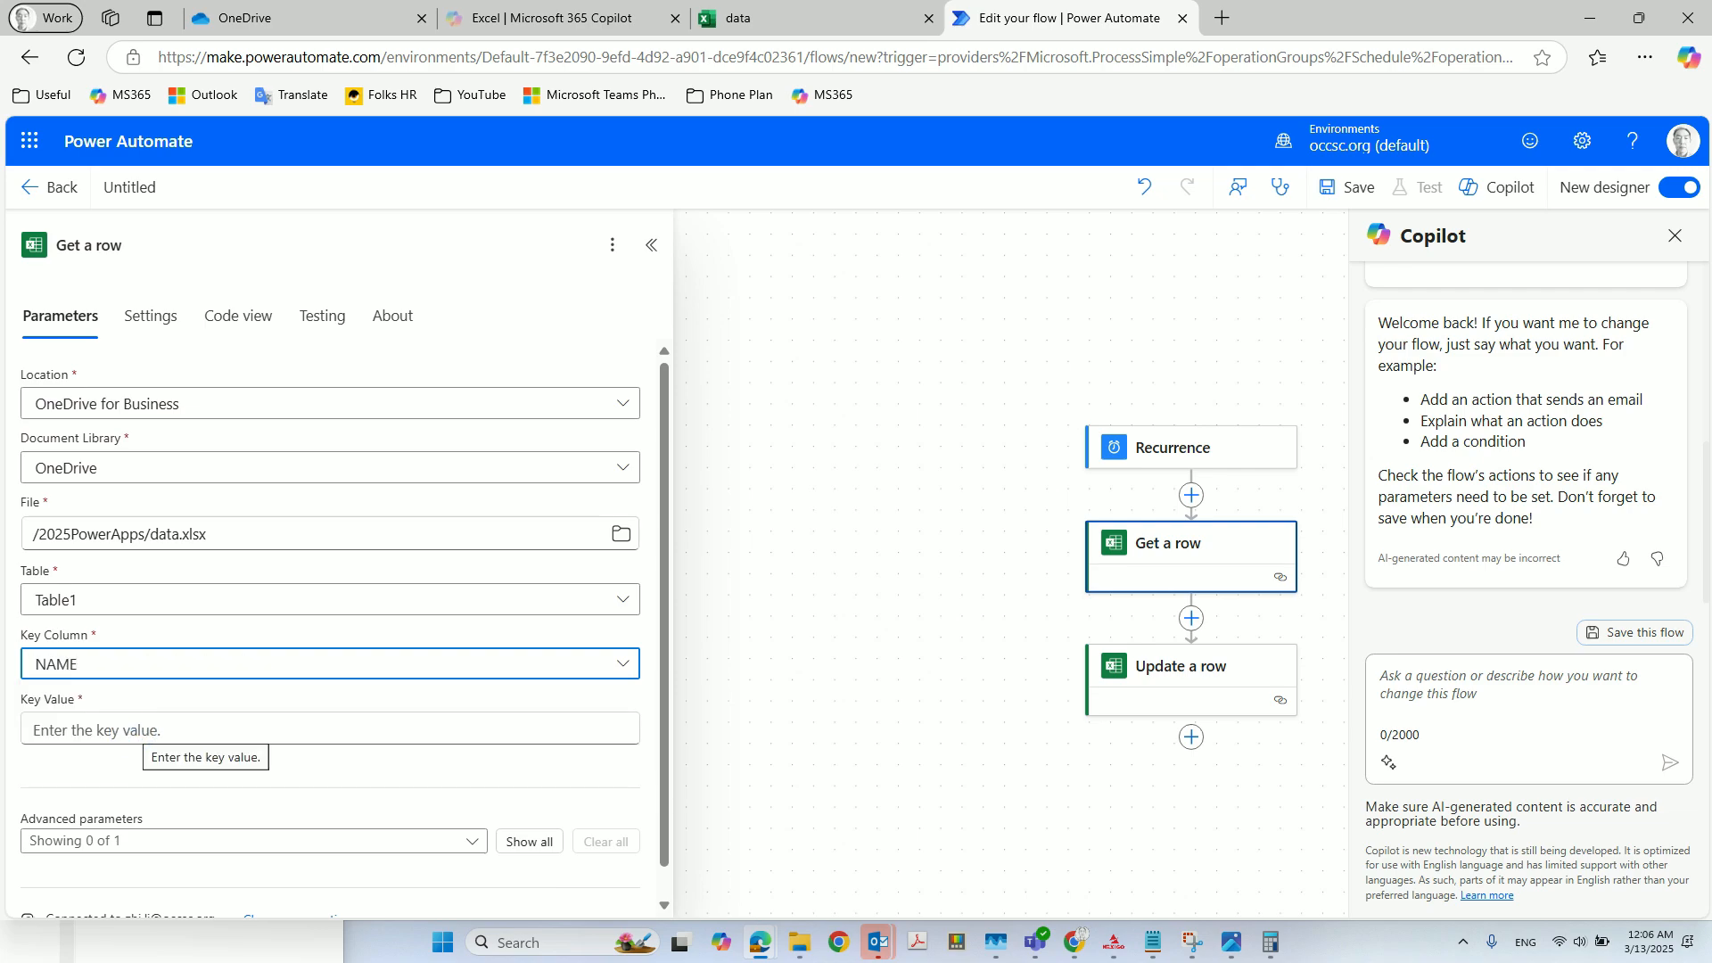
{"action": "left_click", "coordinate": [135, 731]}
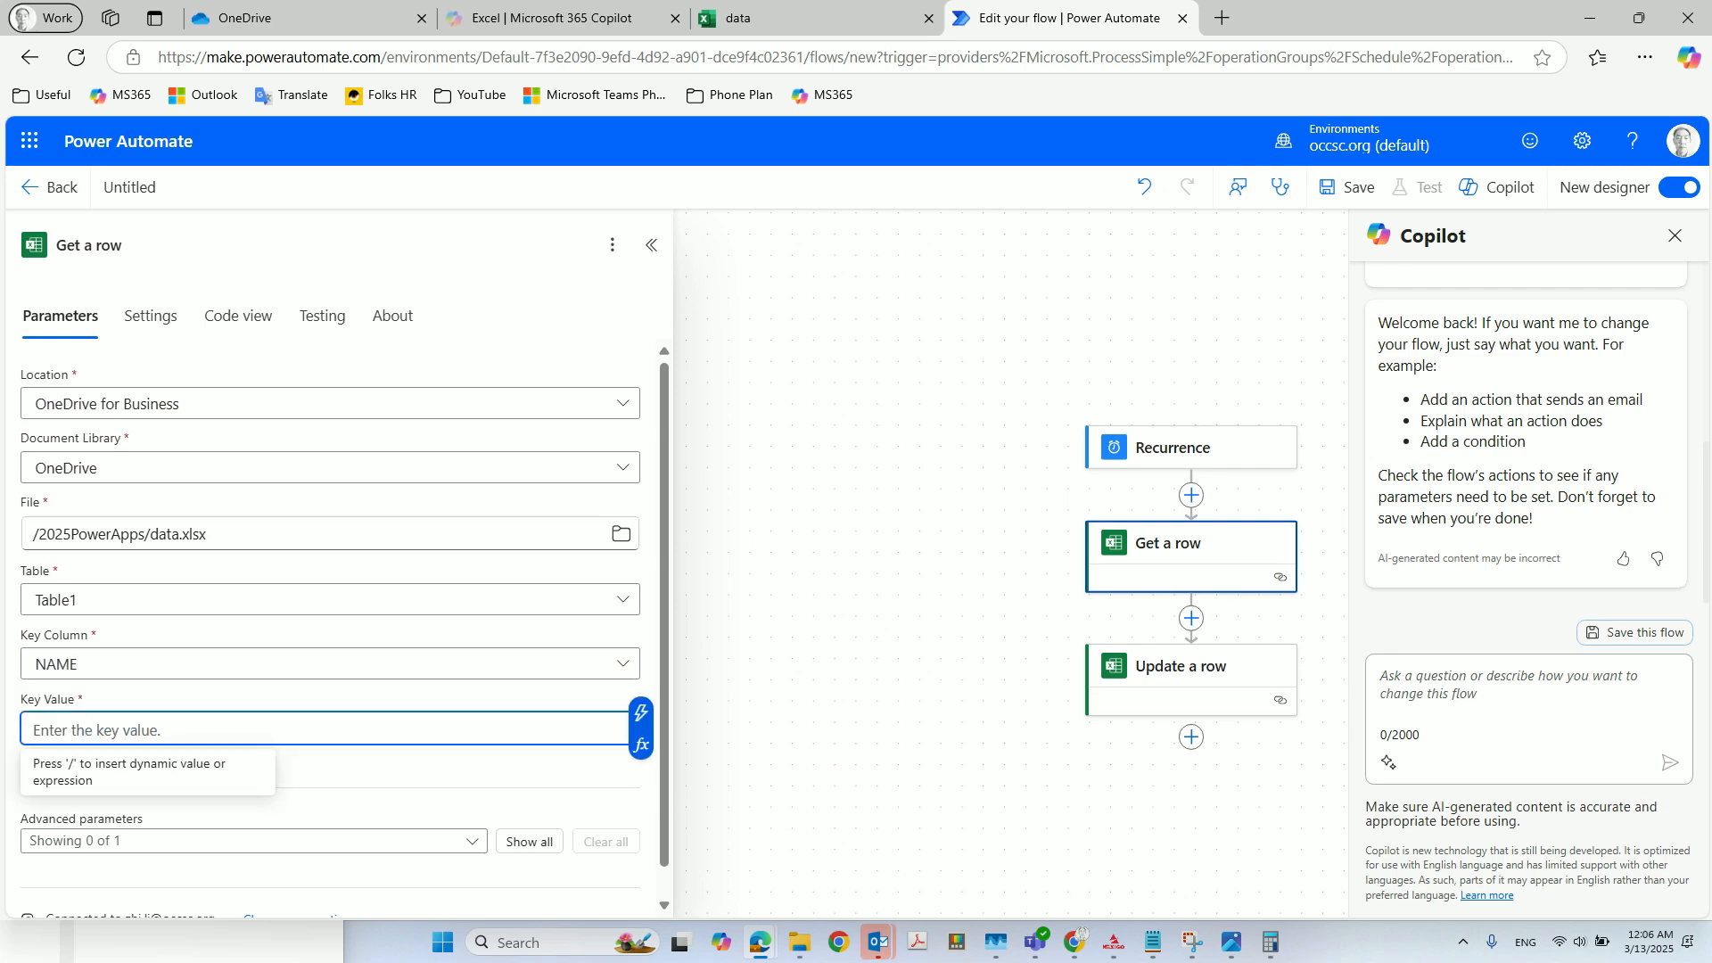
{"action": "type", "text": "Lisa"}
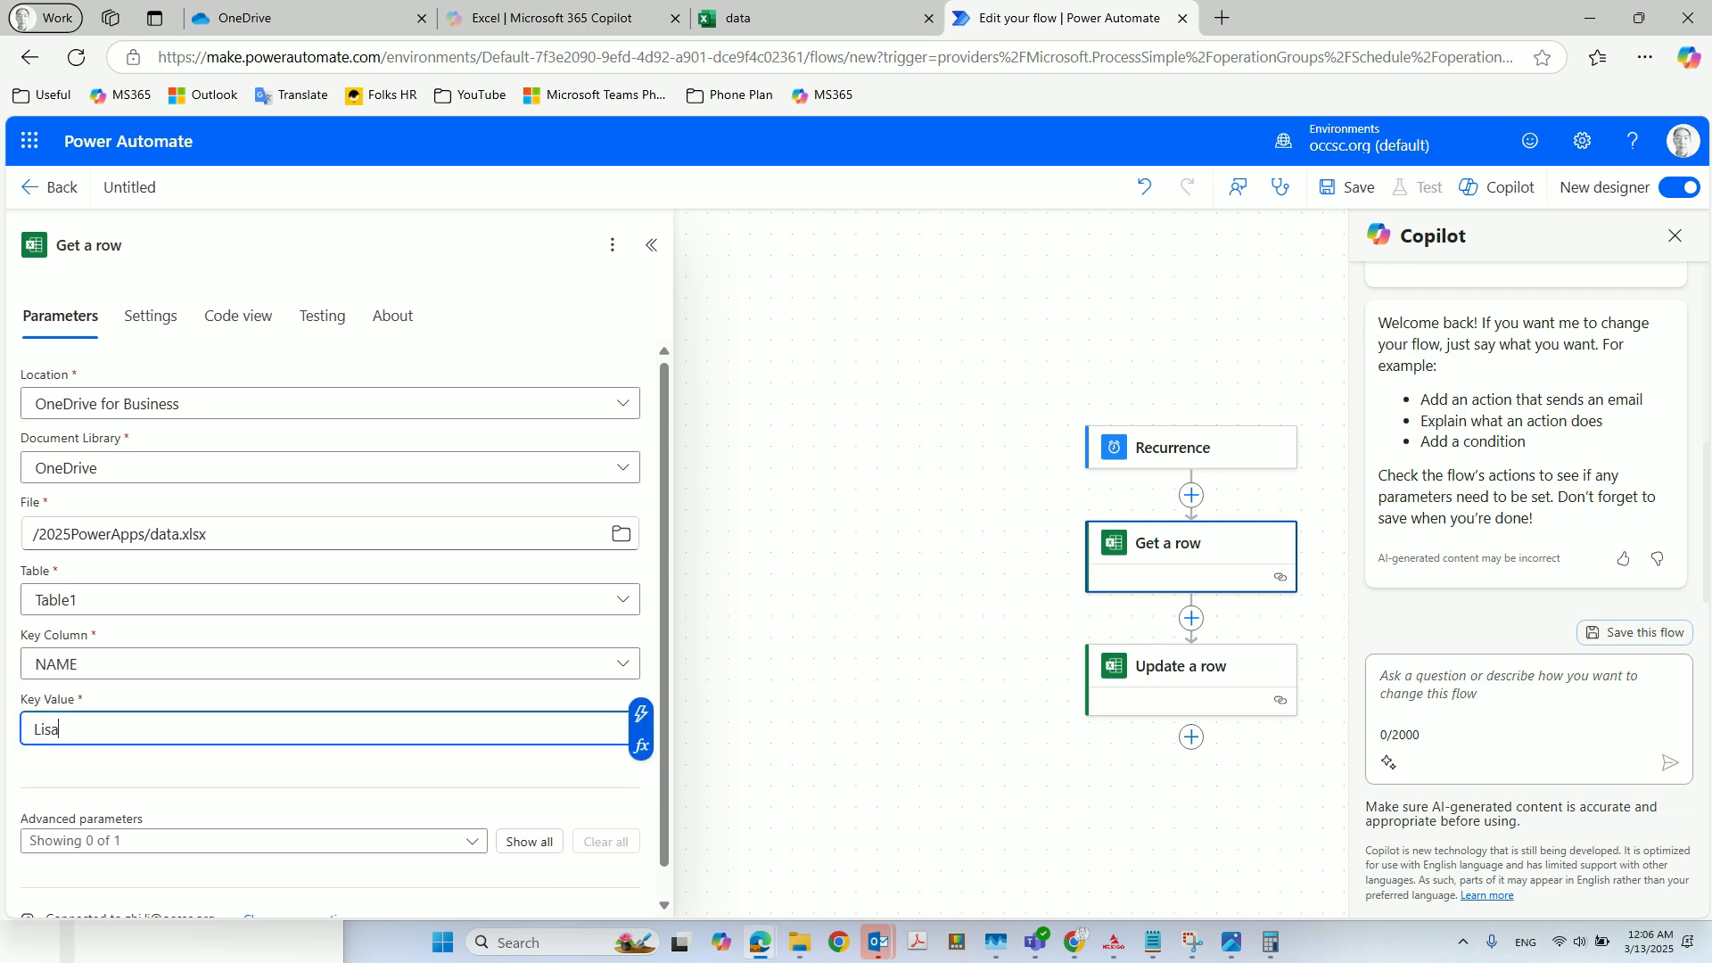
{"action": "left_click", "coordinate": [166, 779]}
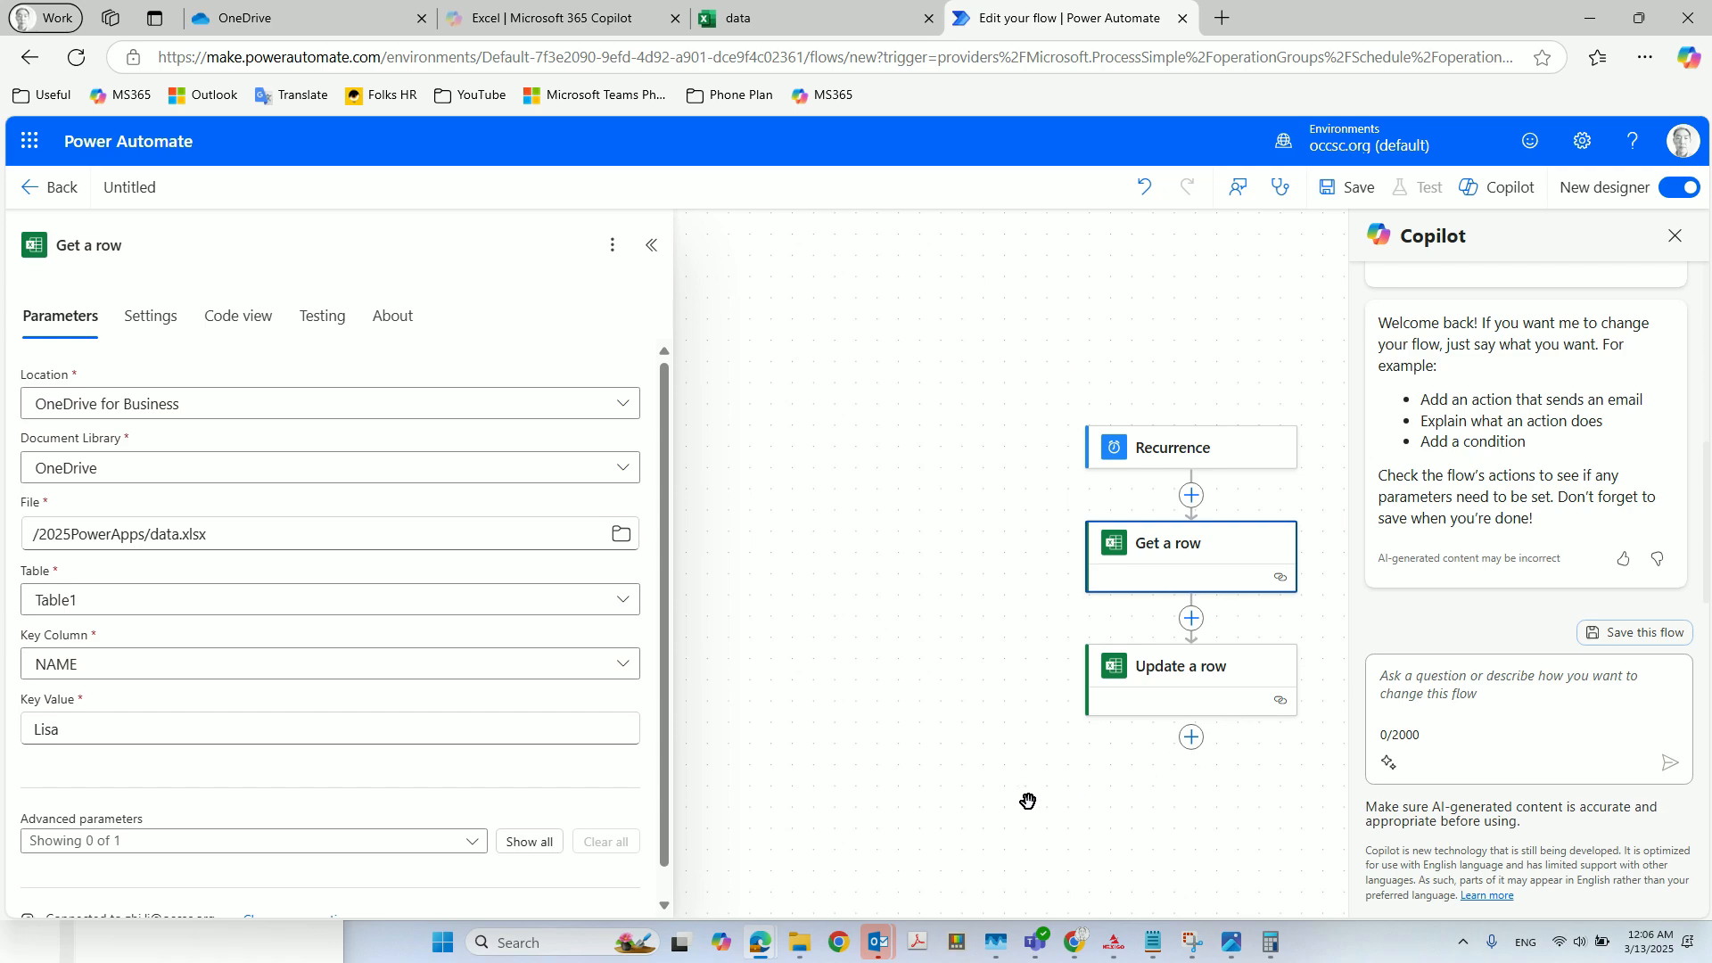
Write the expression add(outputs('Get_a_row')?['body/Hour'],1) for the Hour field of Update a row, using the Hour dynamic content from Get a row
{"action": "left_click", "coordinate": [1144, 724]}
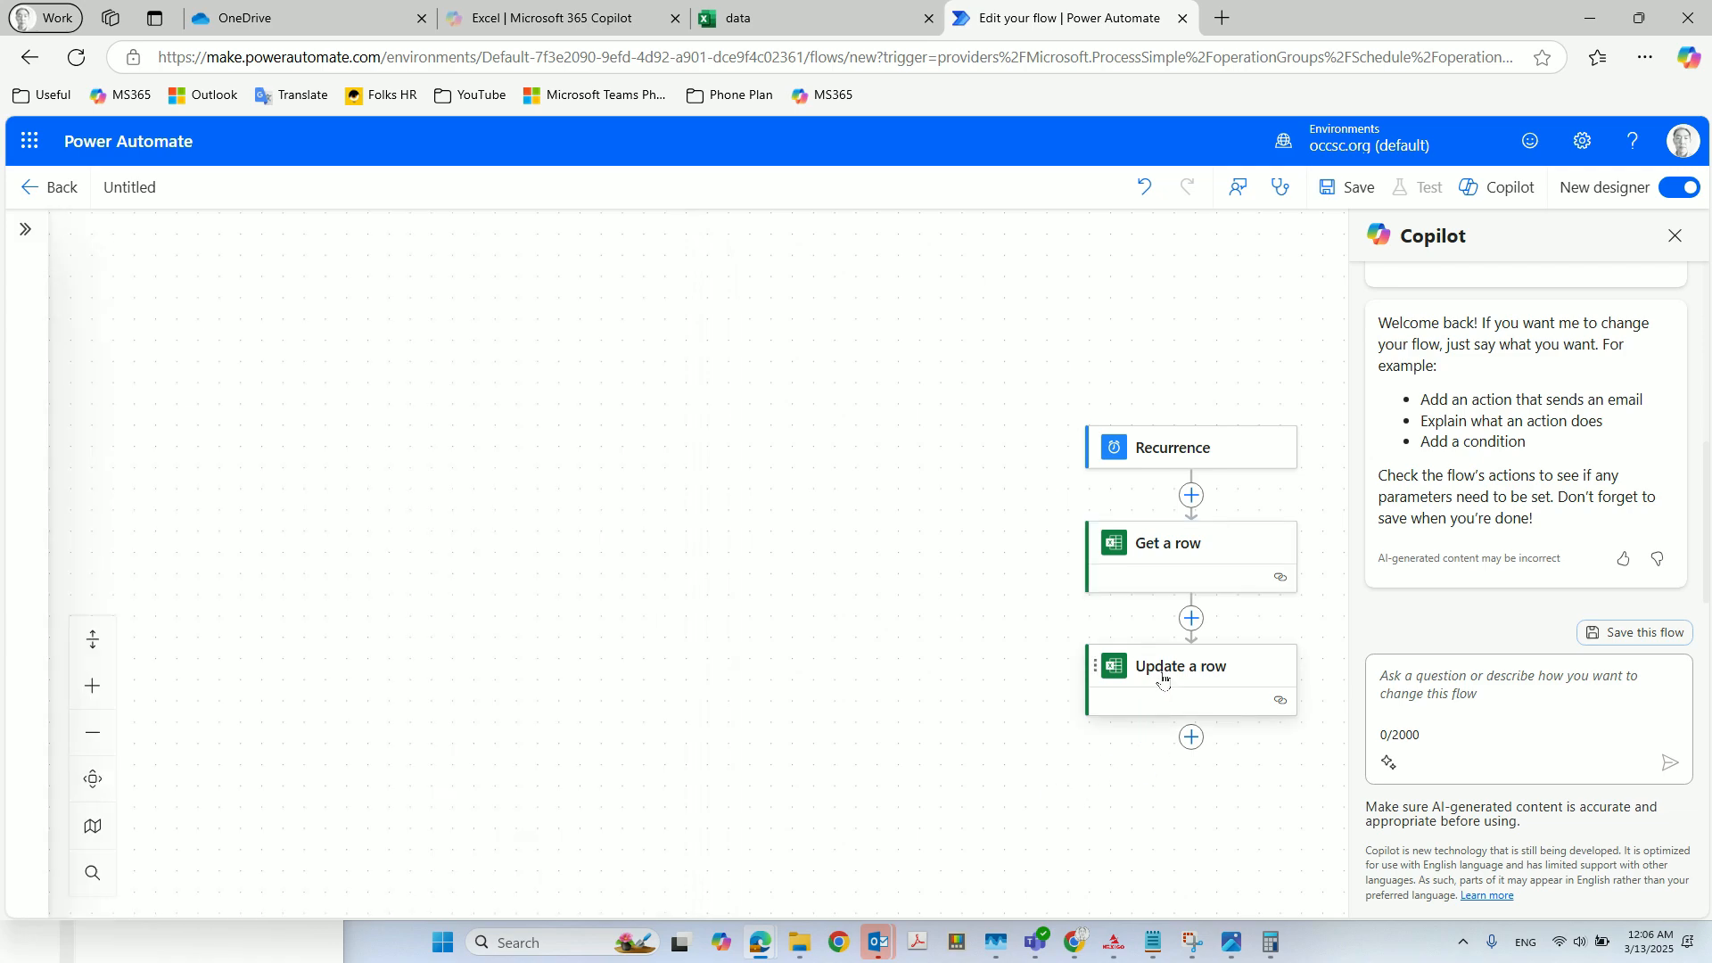
{"action": "left_click", "coordinate": [1164, 679]}
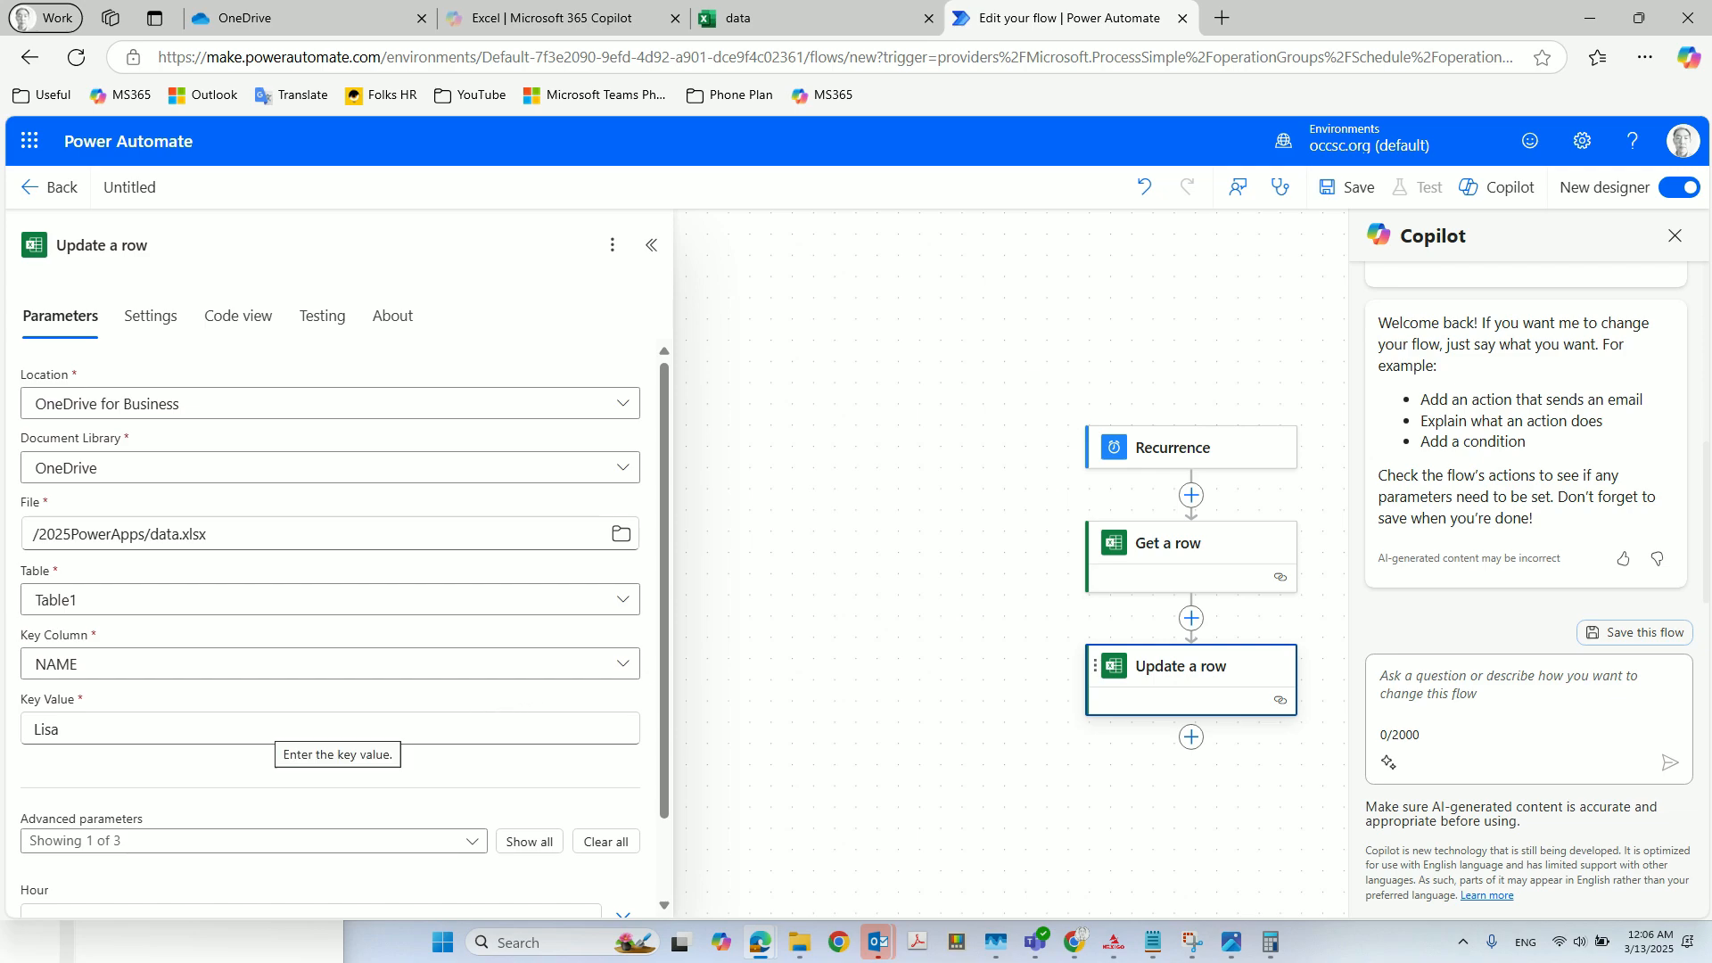
{"action": "scroll", "coordinate": [352, 776], "scroll_direction": "down", "scroll_amount": 1}
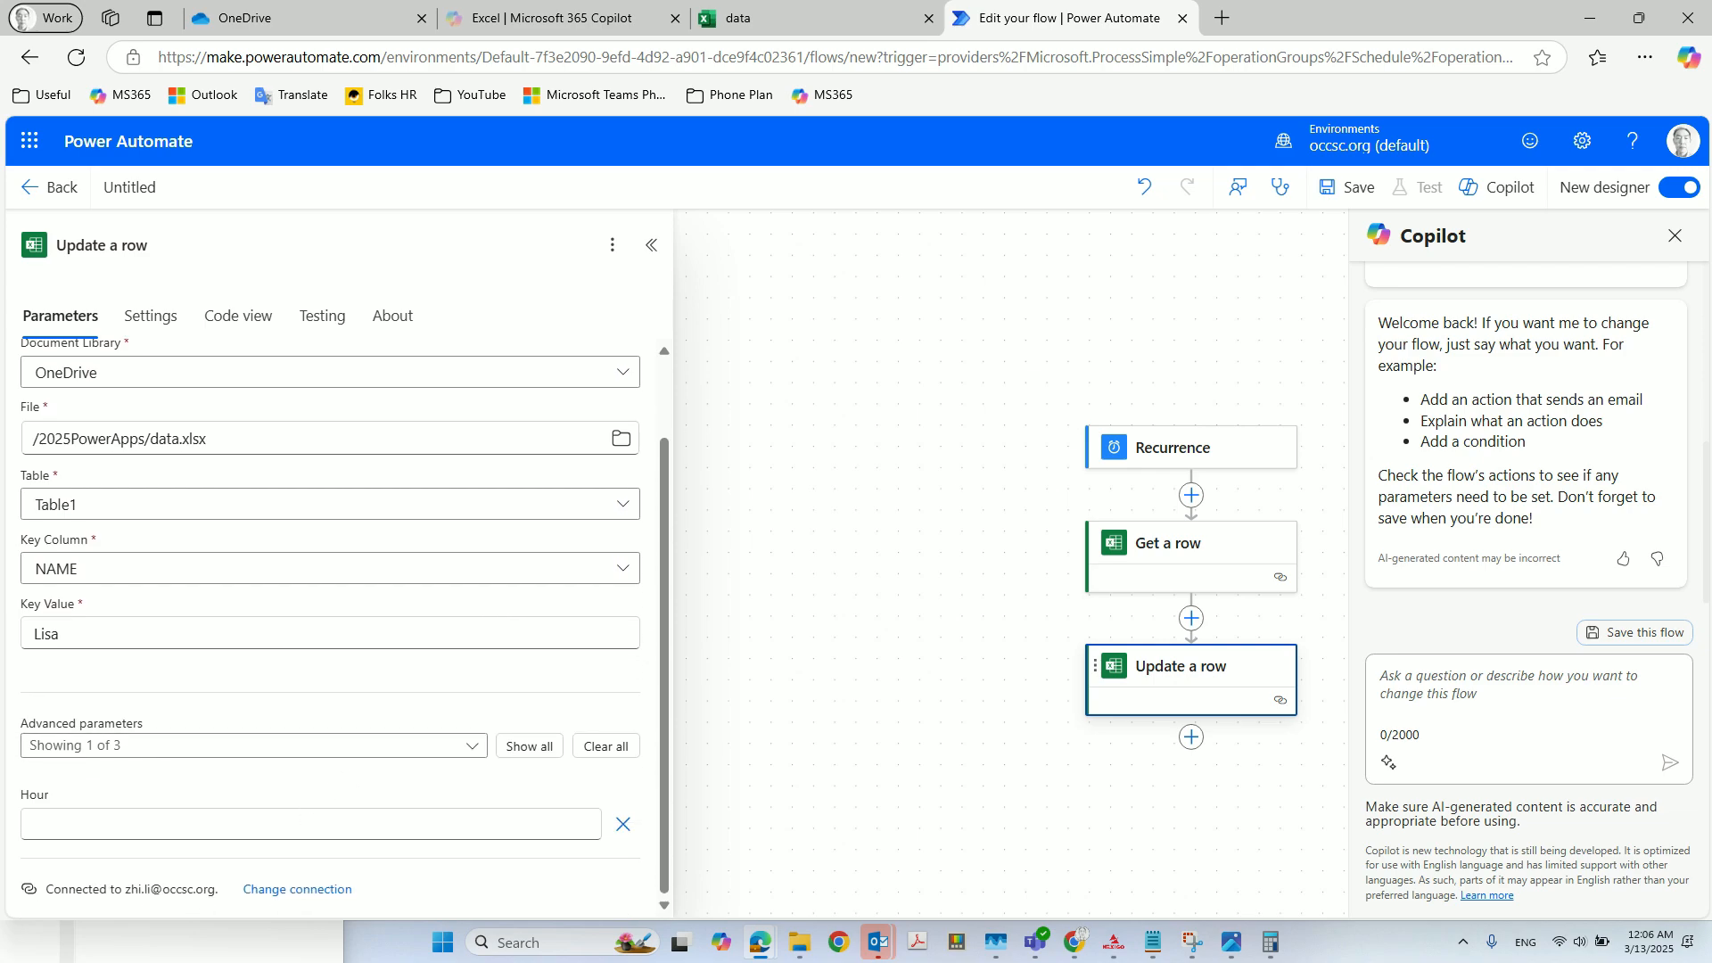
{"action": "left_click", "coordinate": [192, 824]}
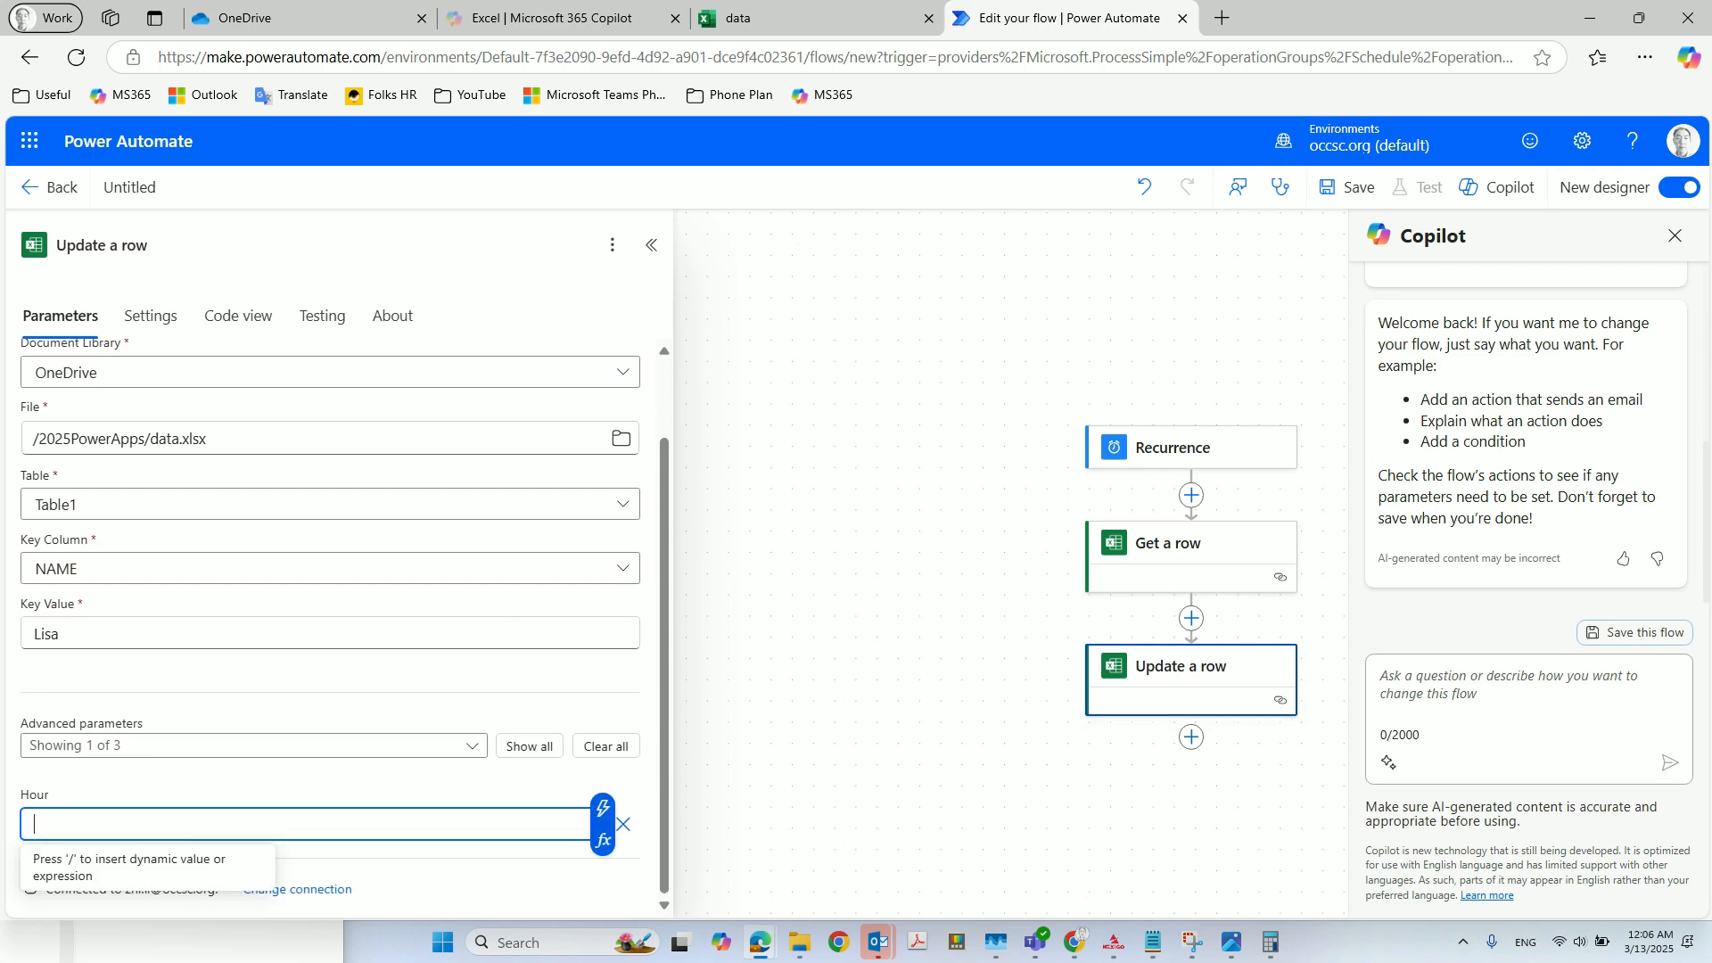
{"action": "left_click", "coordinate": [603, 842]}
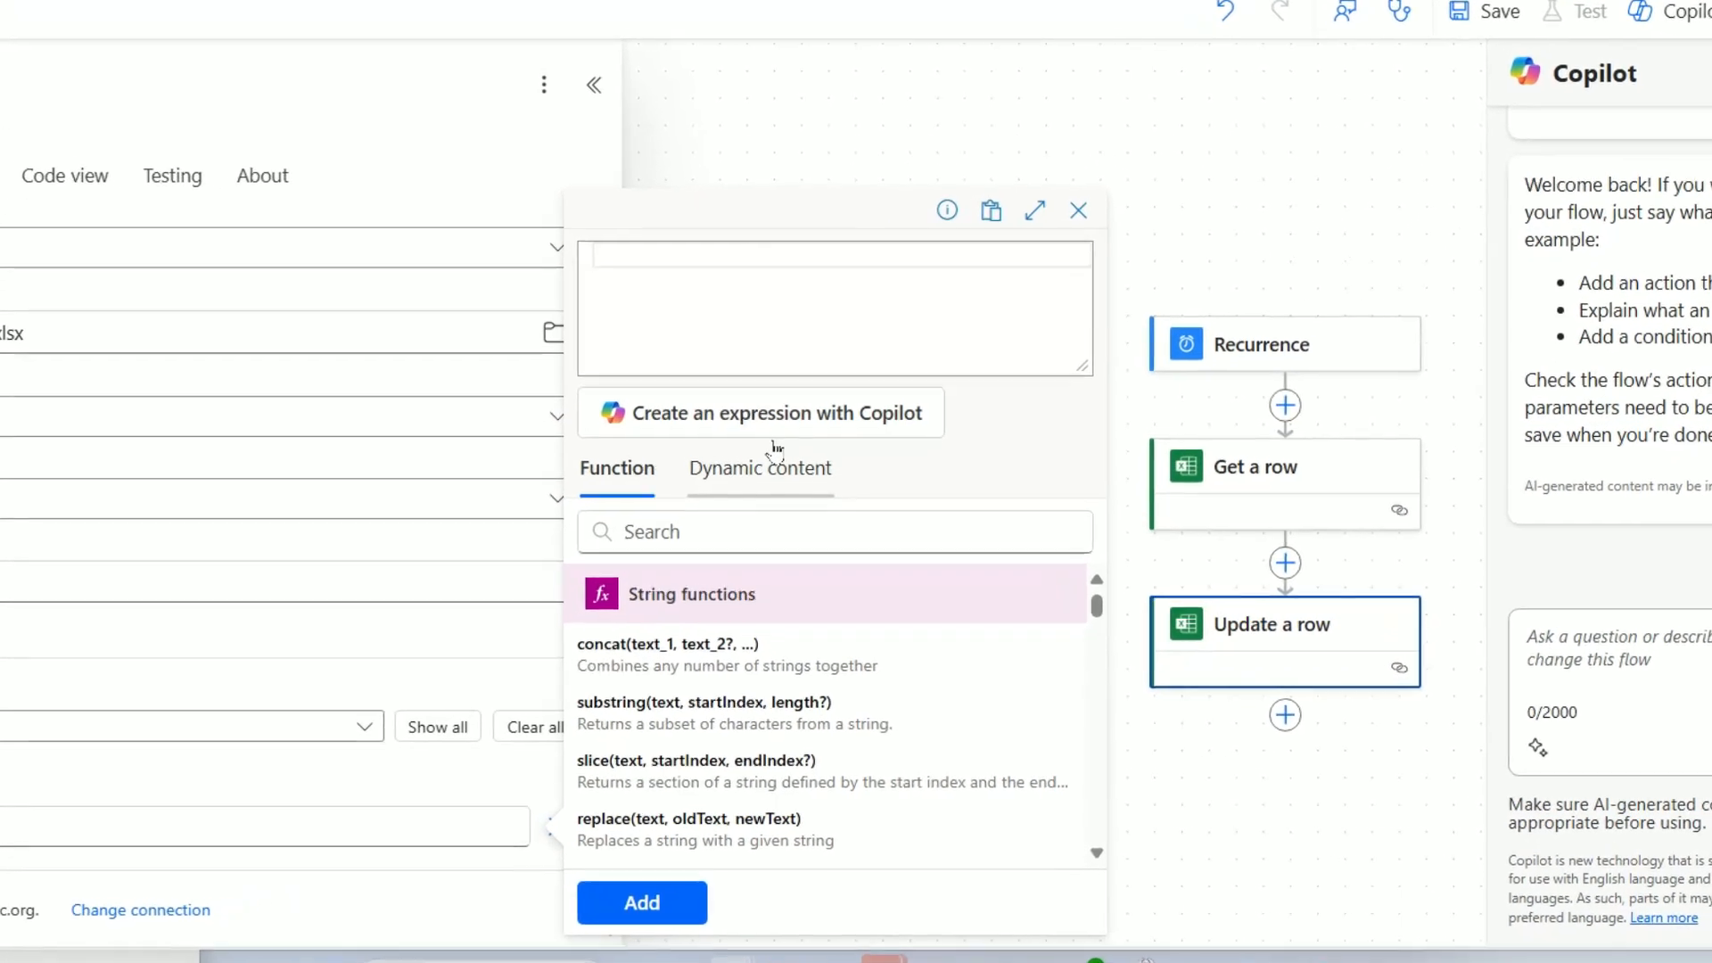
{"action": "type", "text": "add"}
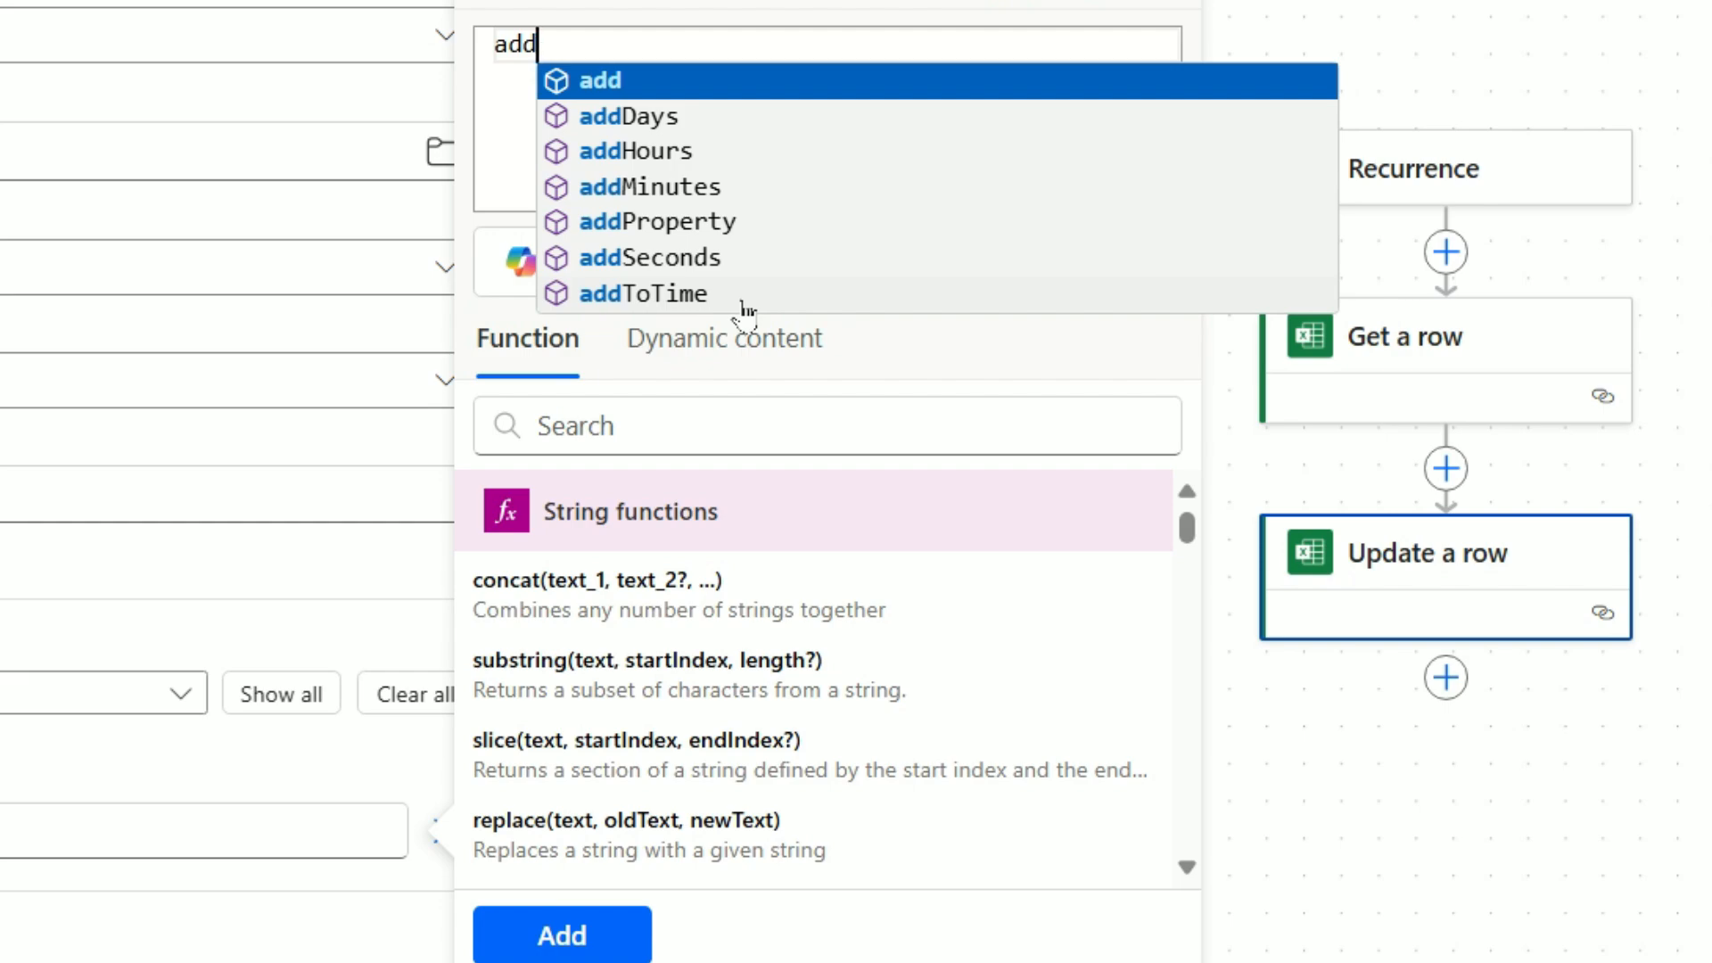
{"action": "key", "text": "BackSpace"}
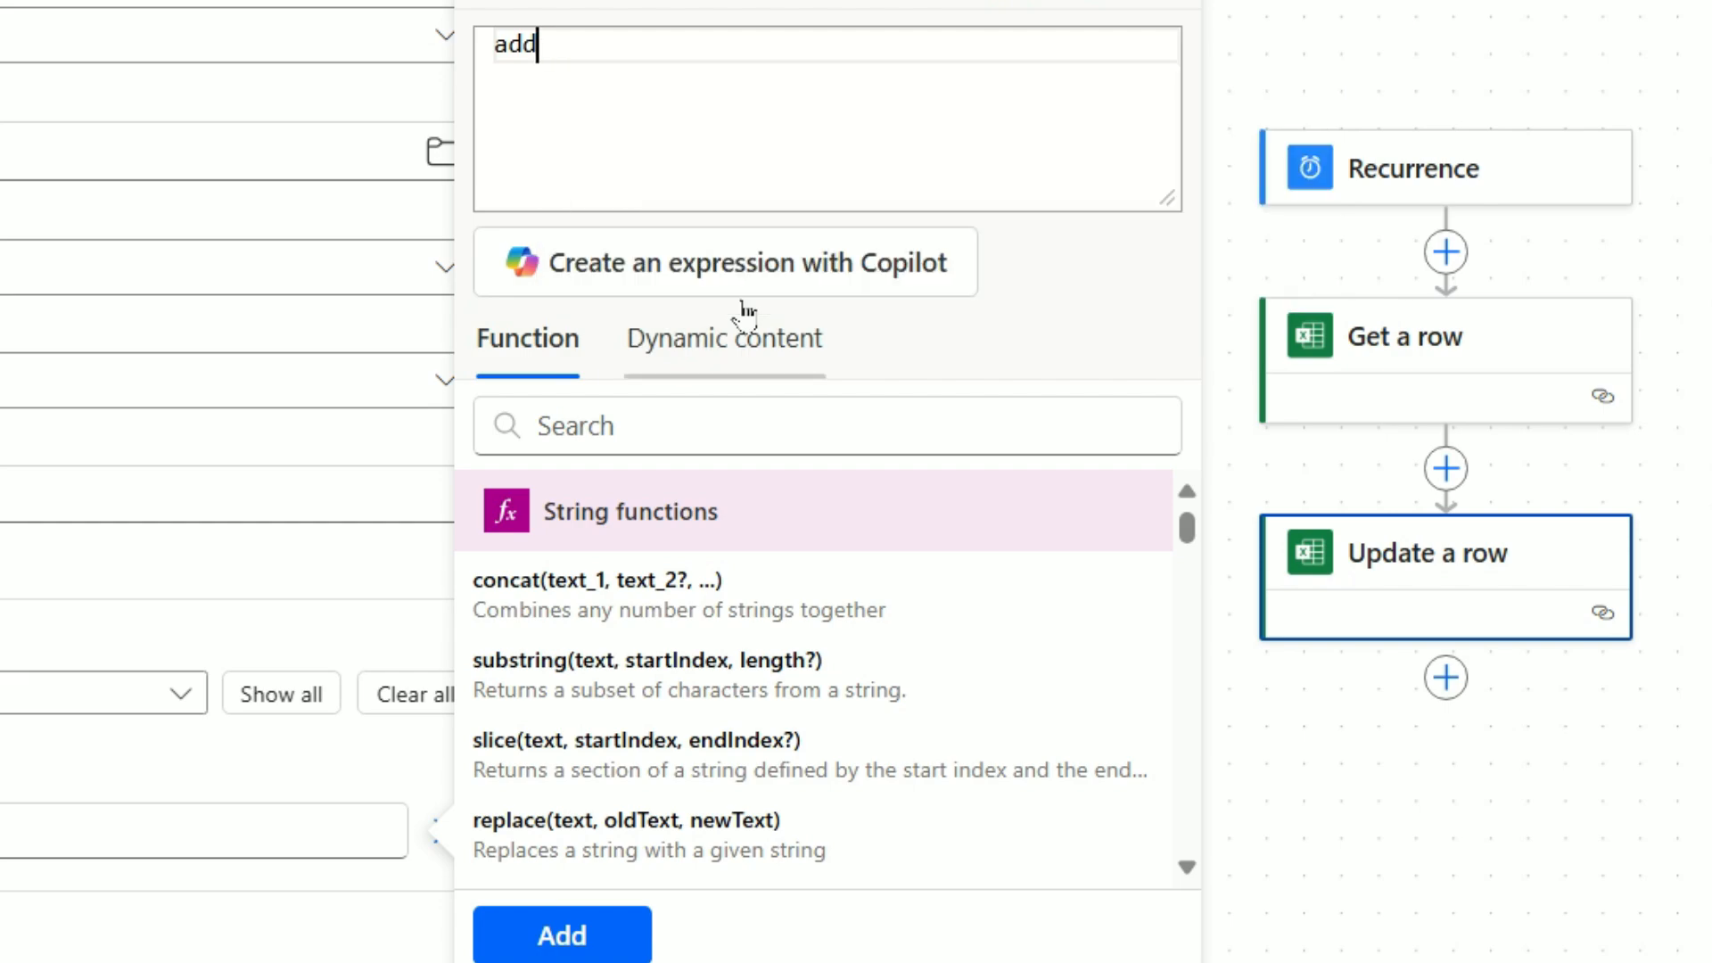
{"action": "type", "text": "("}
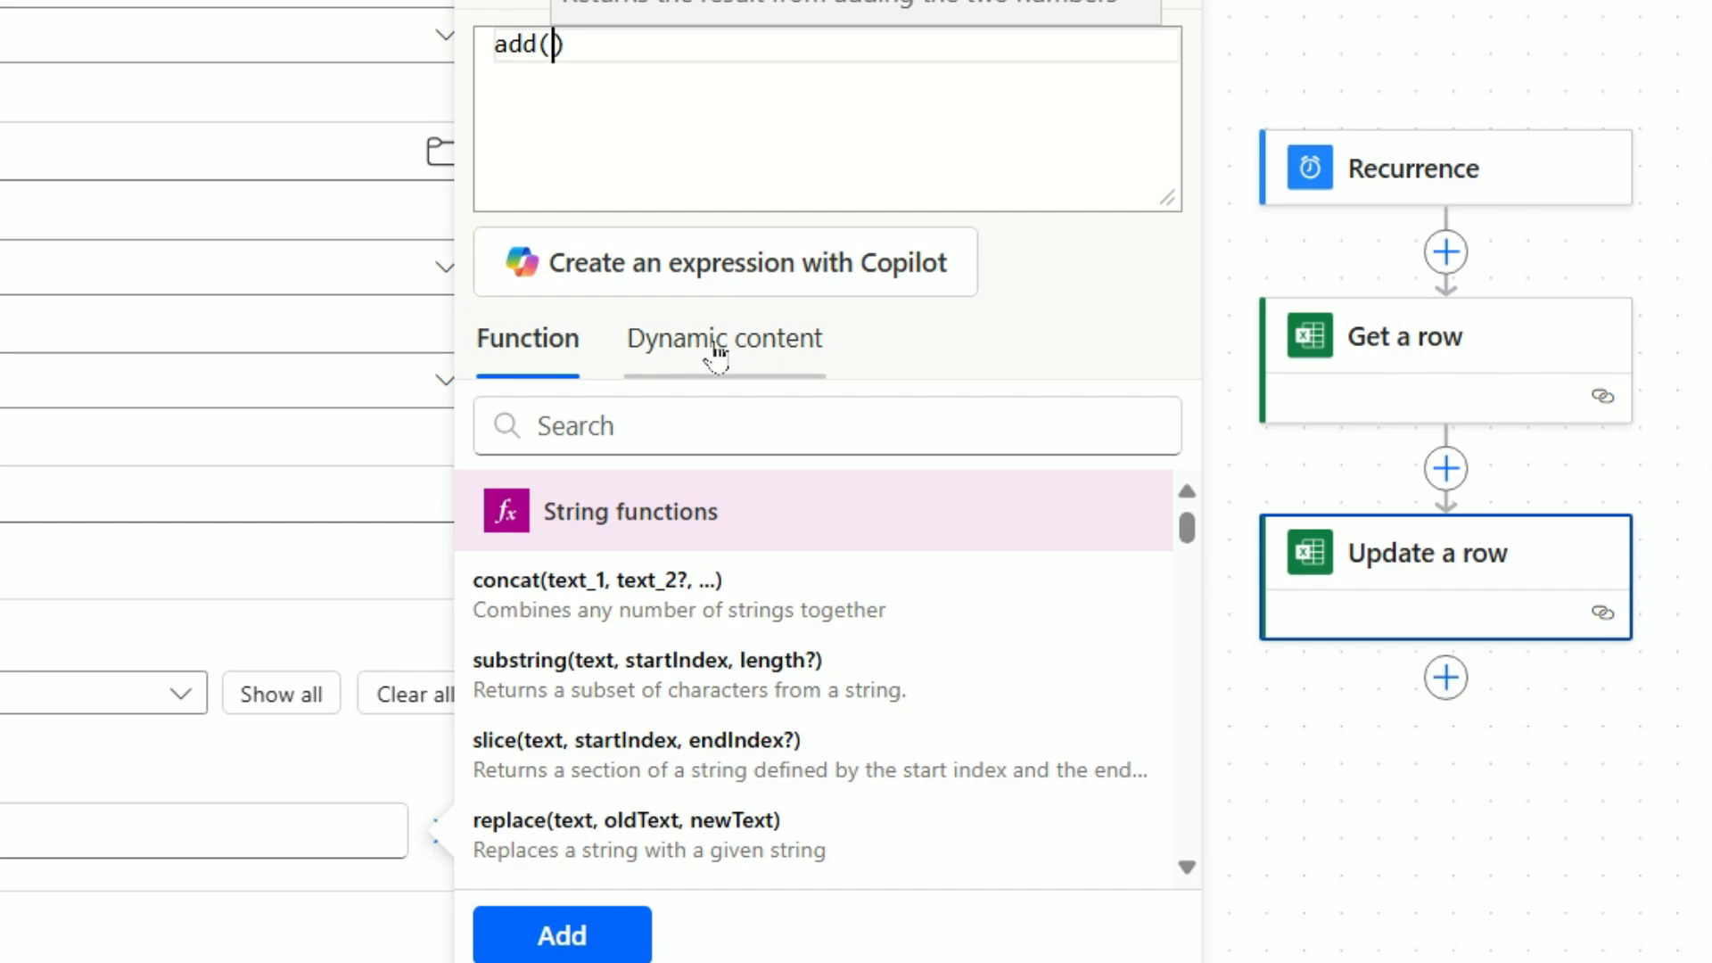
{"action": "left_click", "coordinate": [718, 352]}
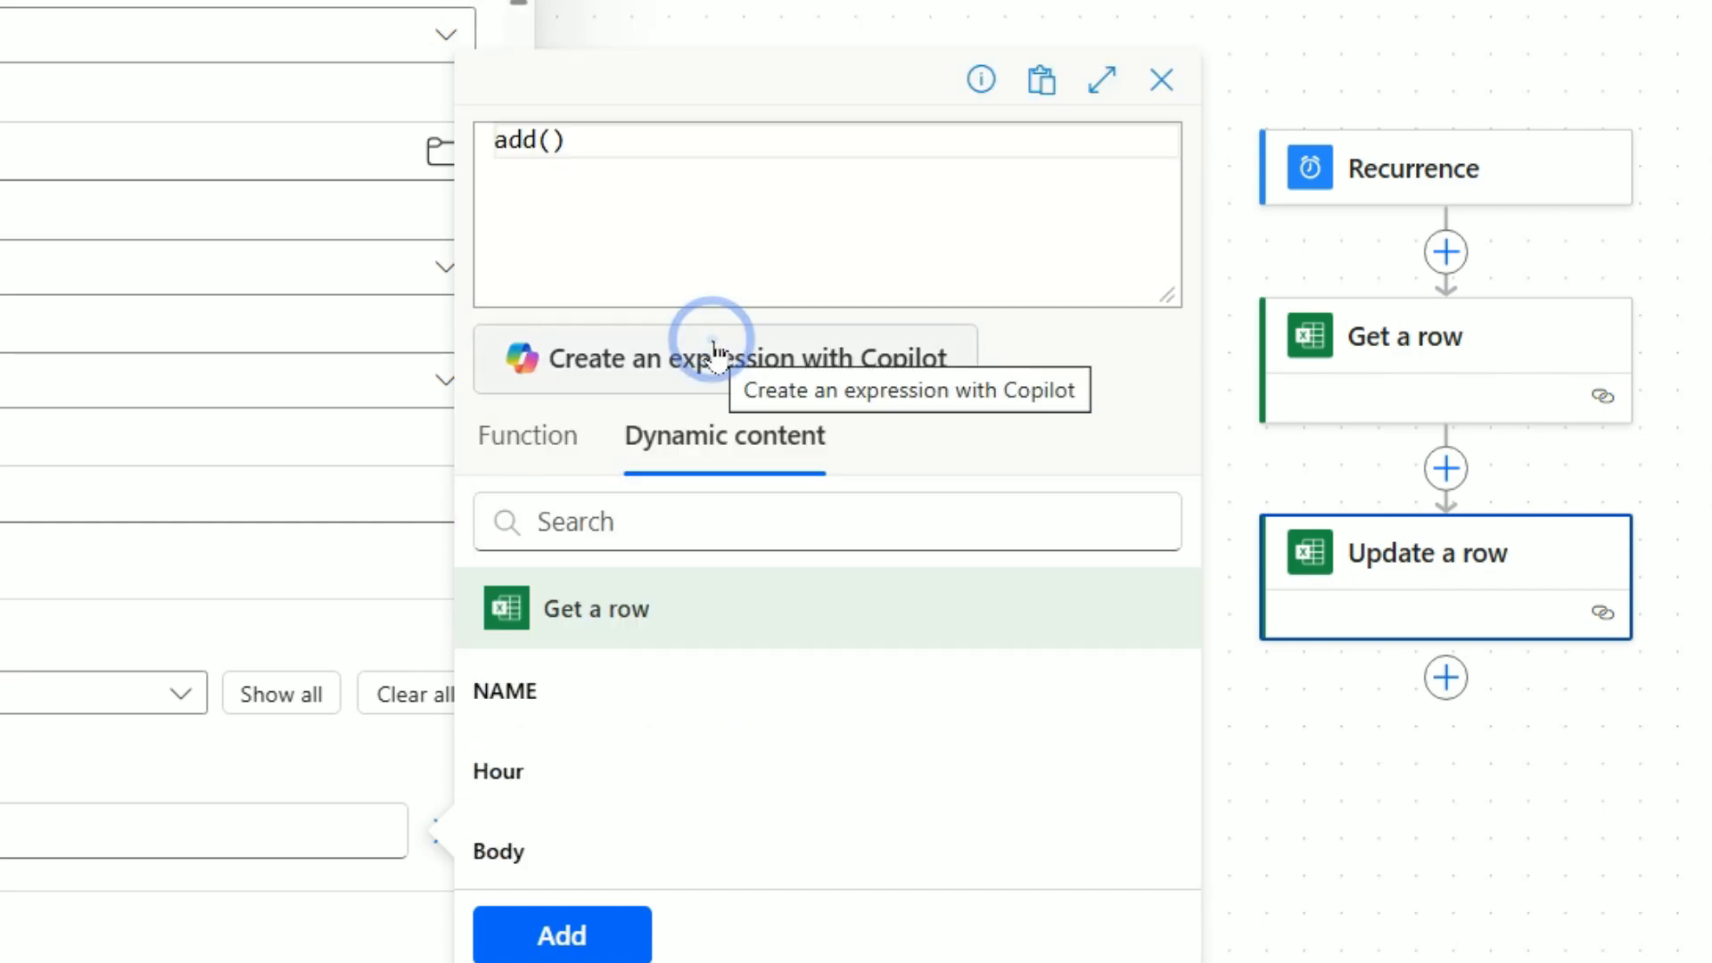
{"action": "left_click", "coordinate": [527, 790]}
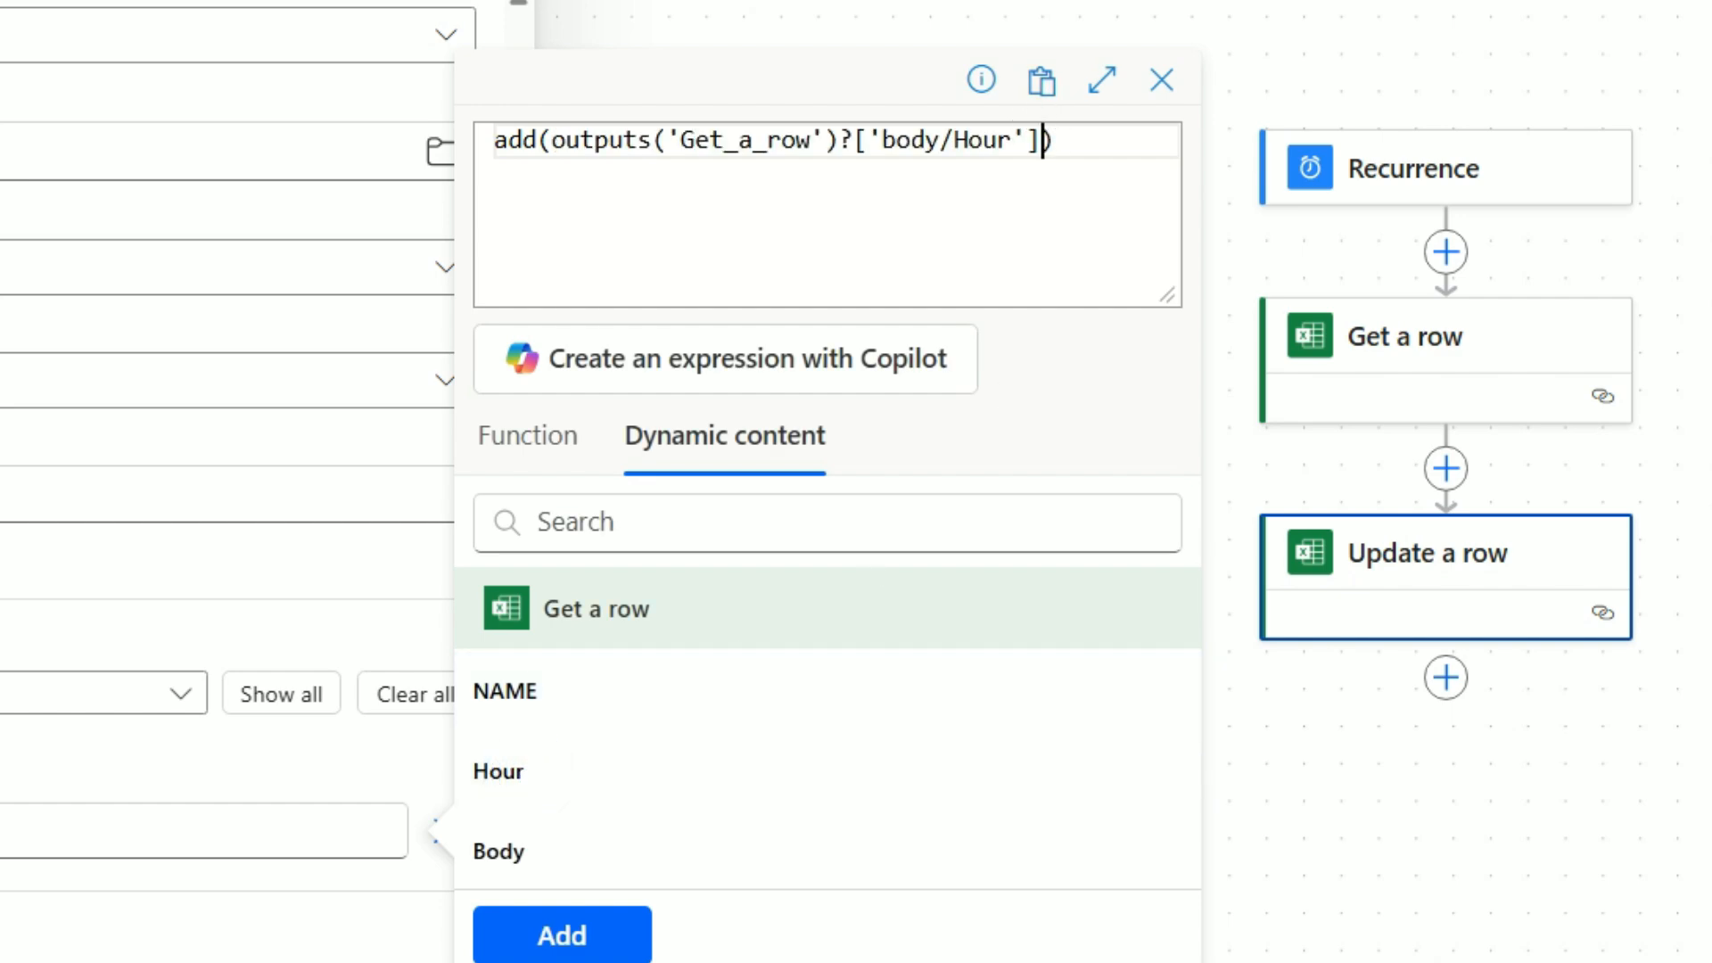
{"action": "type", "text": ",1"}
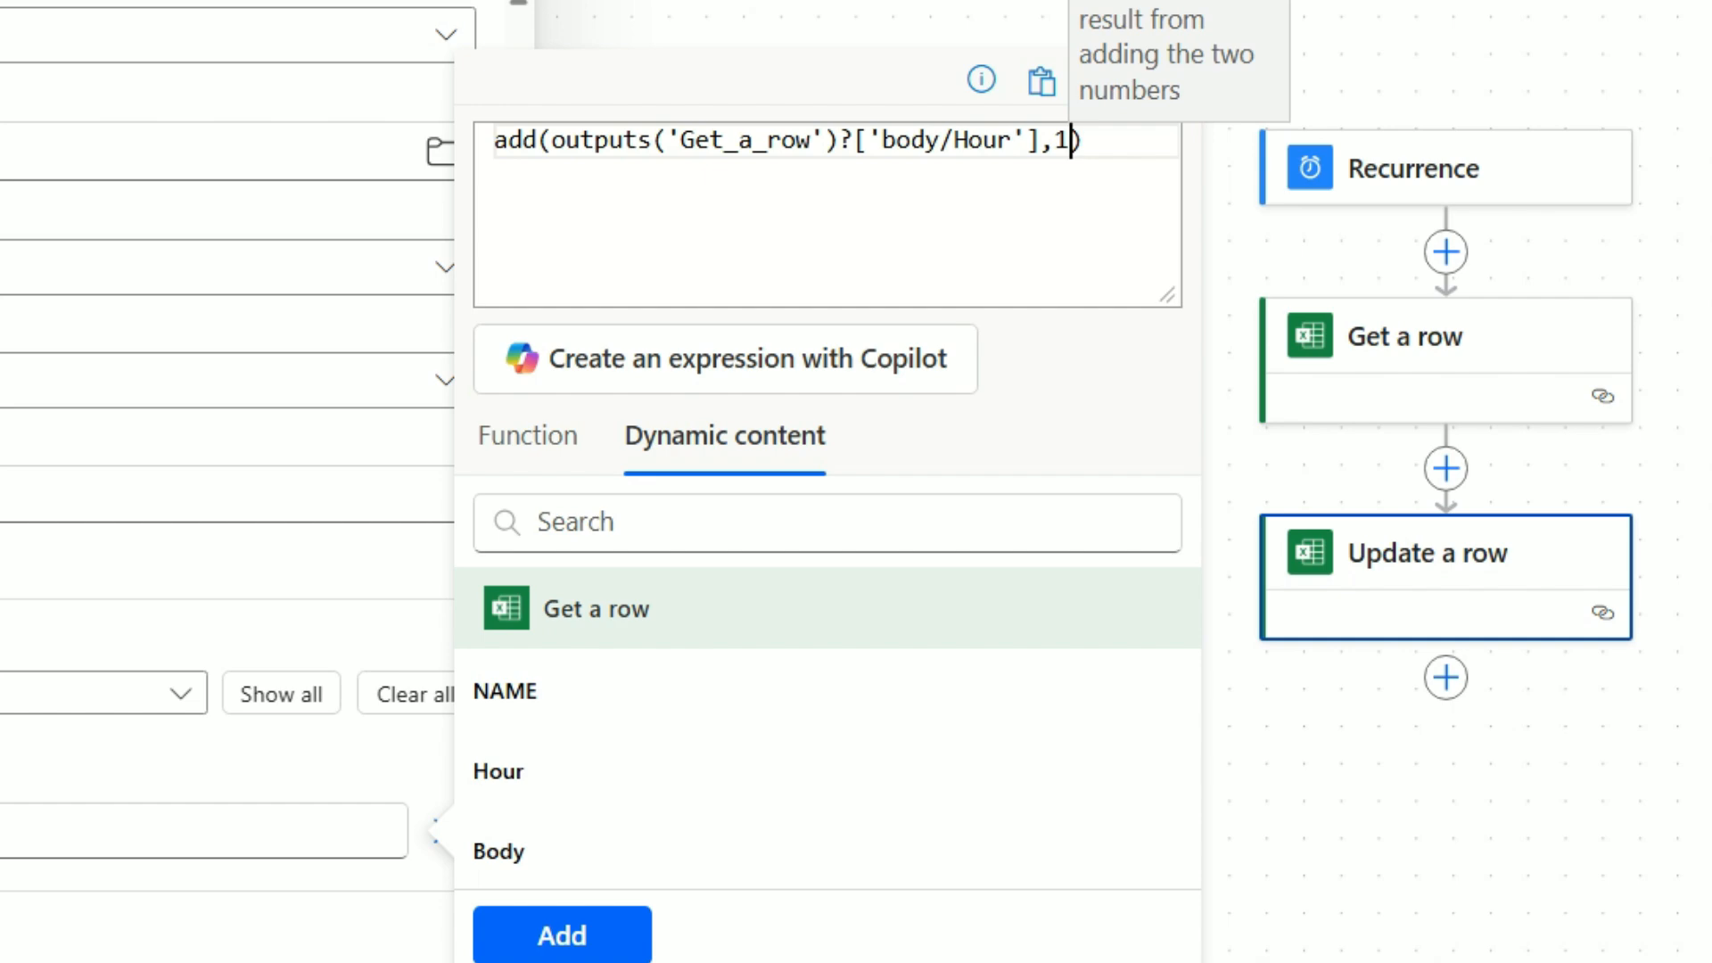
Wrap the Get a row Hour reference in int() inside the add expression and insert the expression into the Hour field
{"action": "left_click_drag", "start_coordinate": [542, 146], "coordinate": [1043, 141]}
{"action": "left_click", "coordinate": [568, 146]}
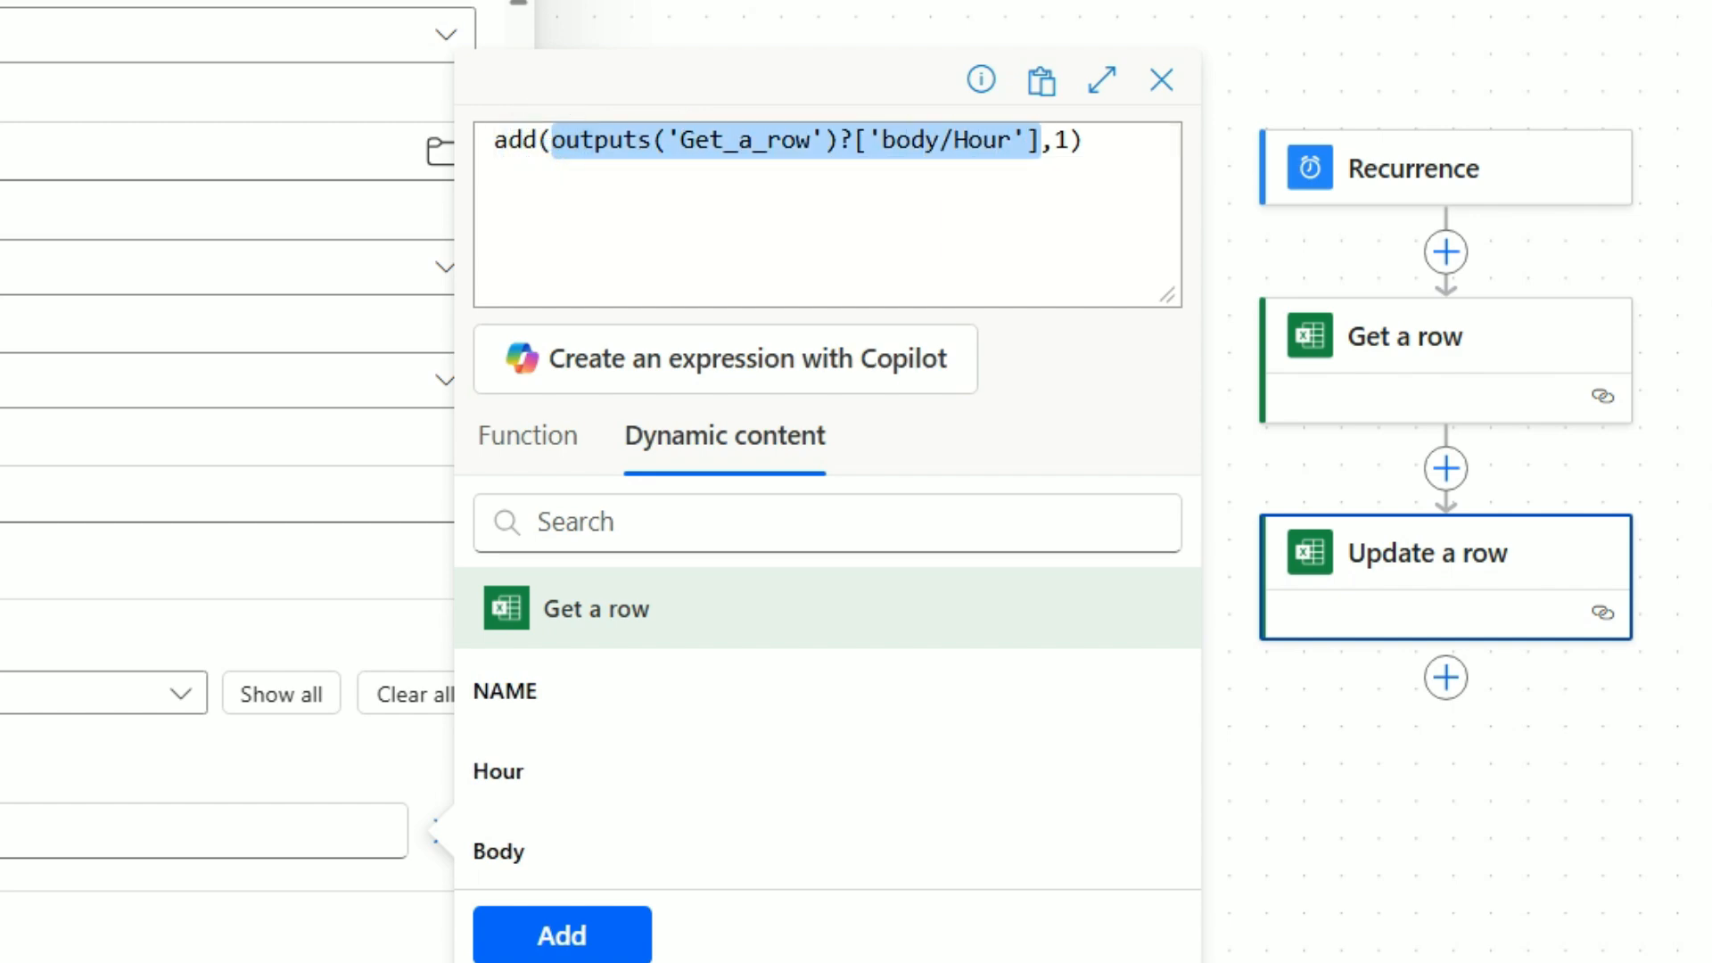
{"action": "left_click", "coordinate": [565, 143]}
{"action": "left_click", "coordinate": [540, 142]}
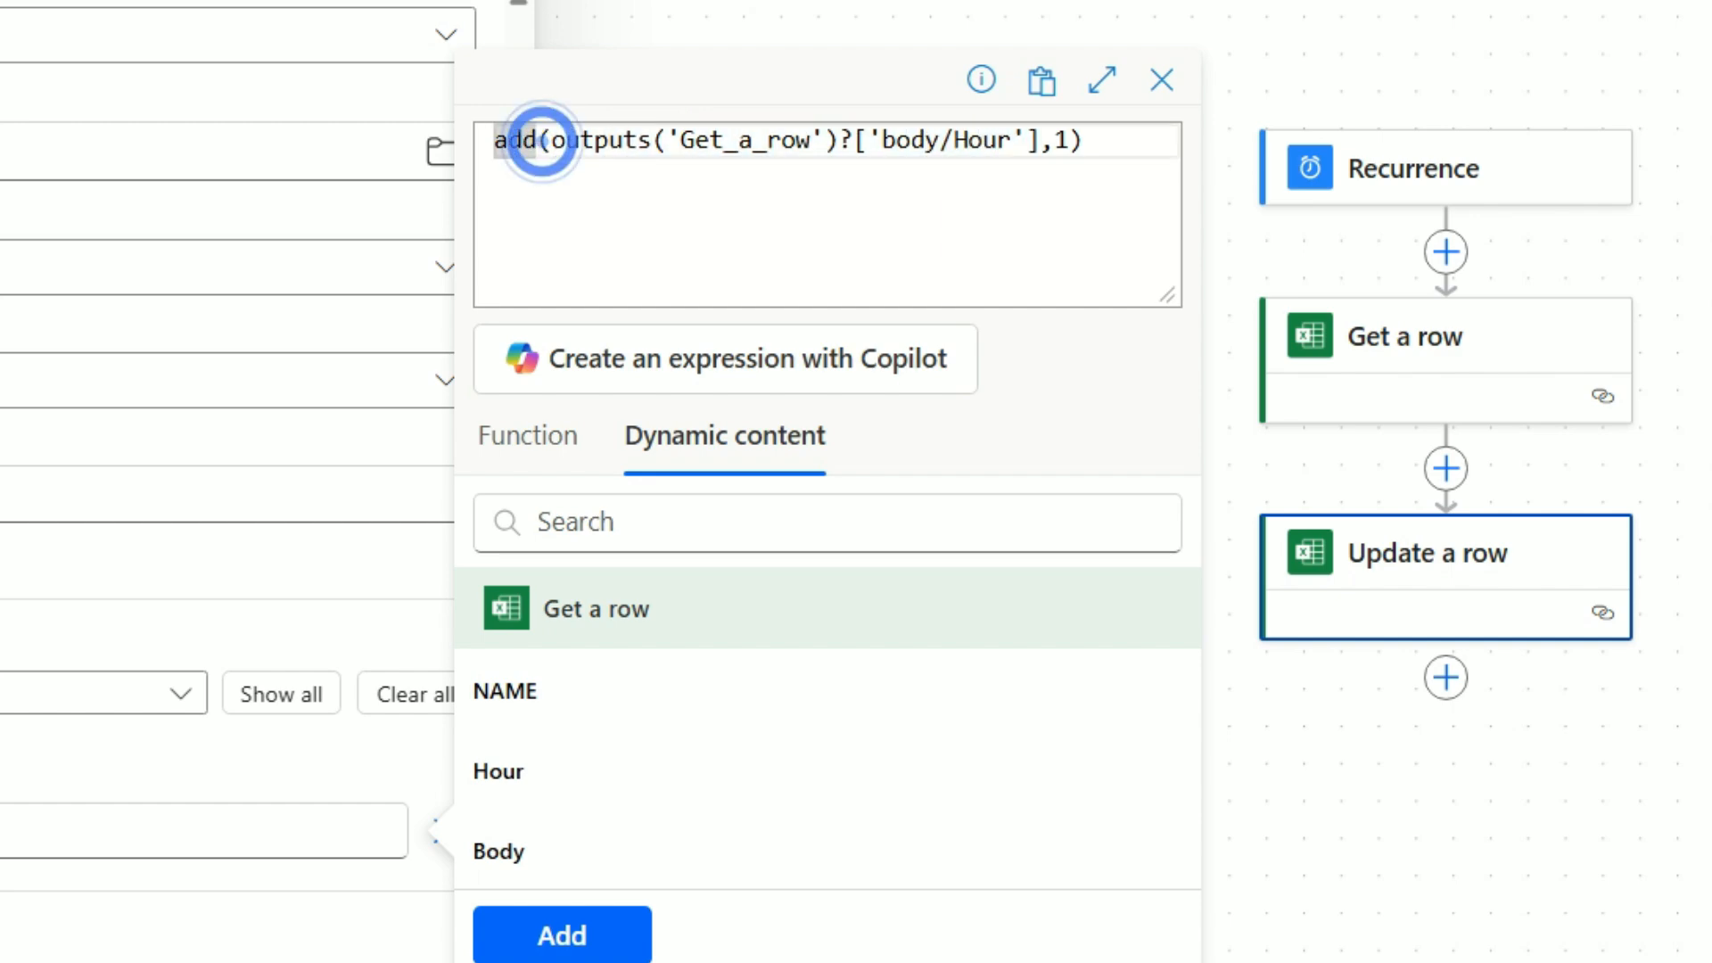
{"action": "left_click", "coordinate": [546, 140]}
{"action": "left_click", "coordinate": [546, 140]}
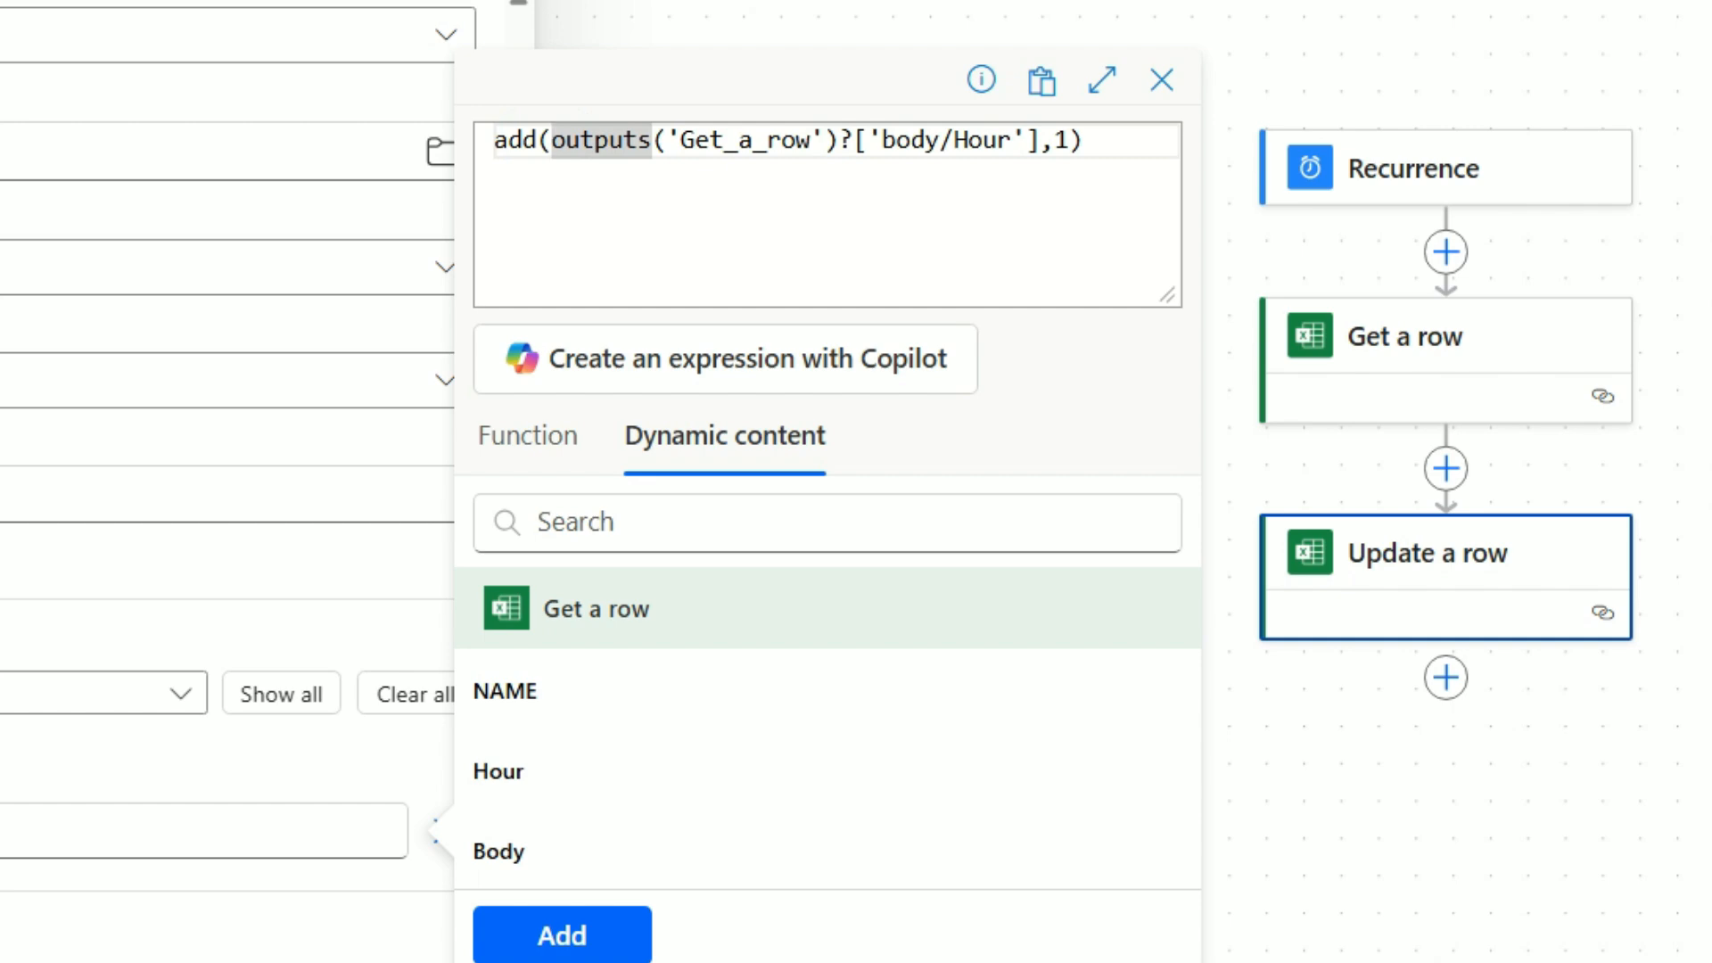
{"action": "left_click", "coordinate": [541, 141]}
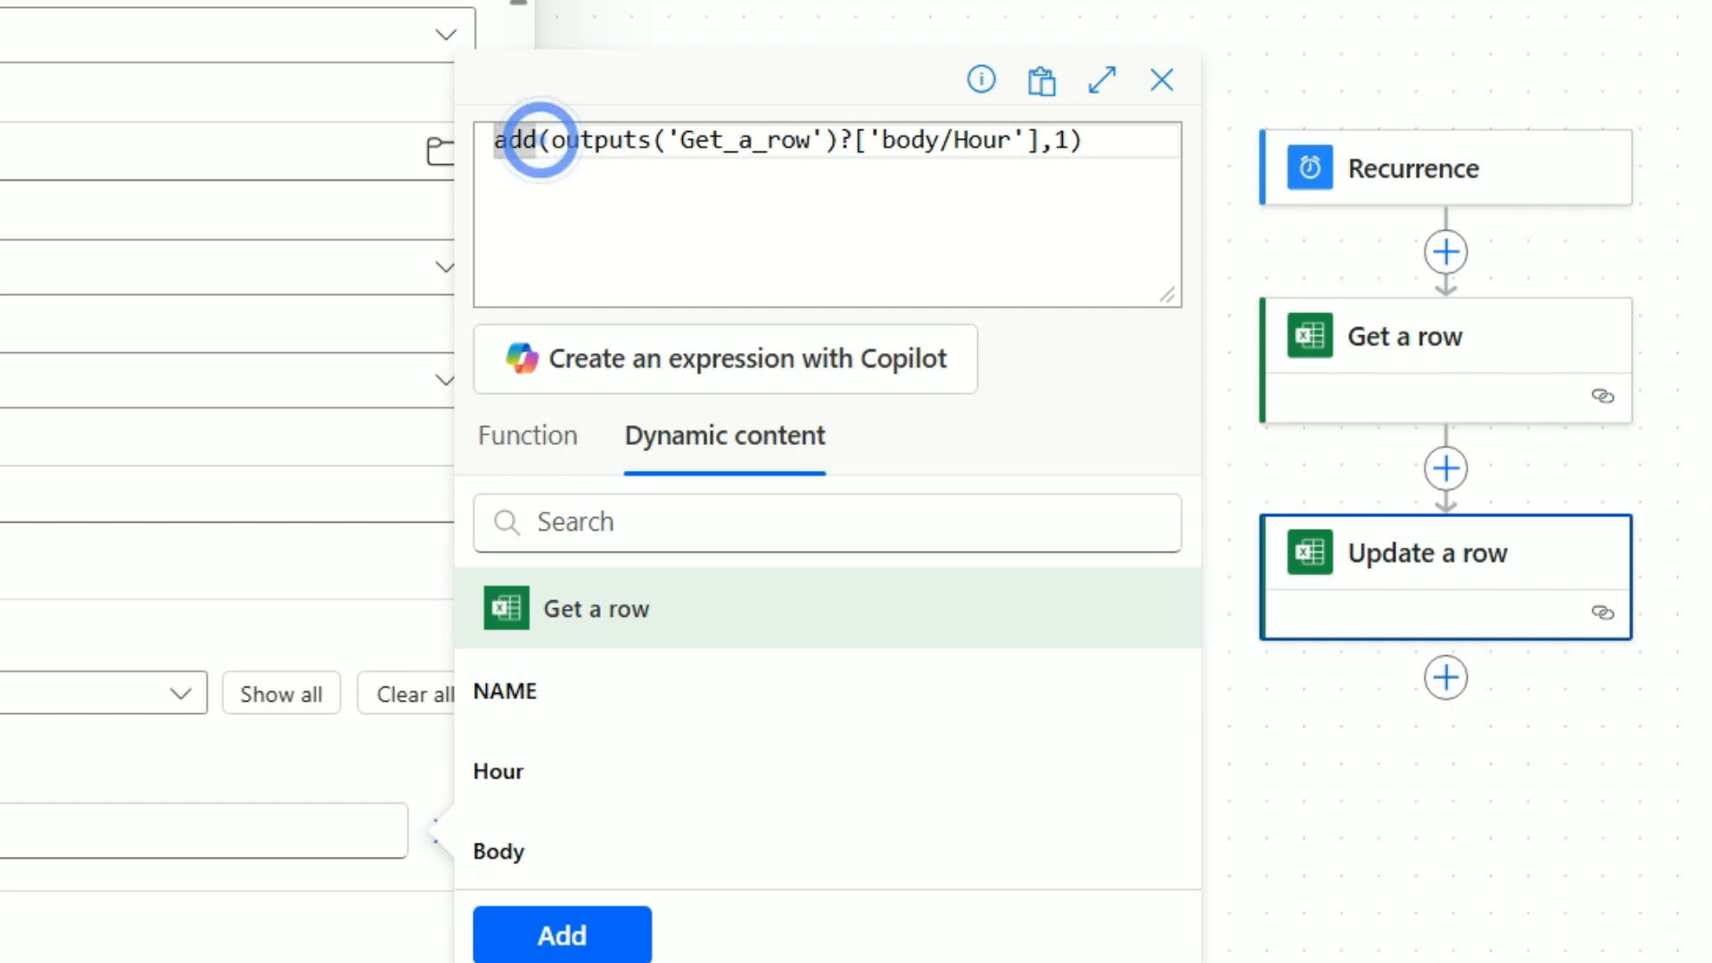
{"action": "left_click", "coordinate": [549, 140]}
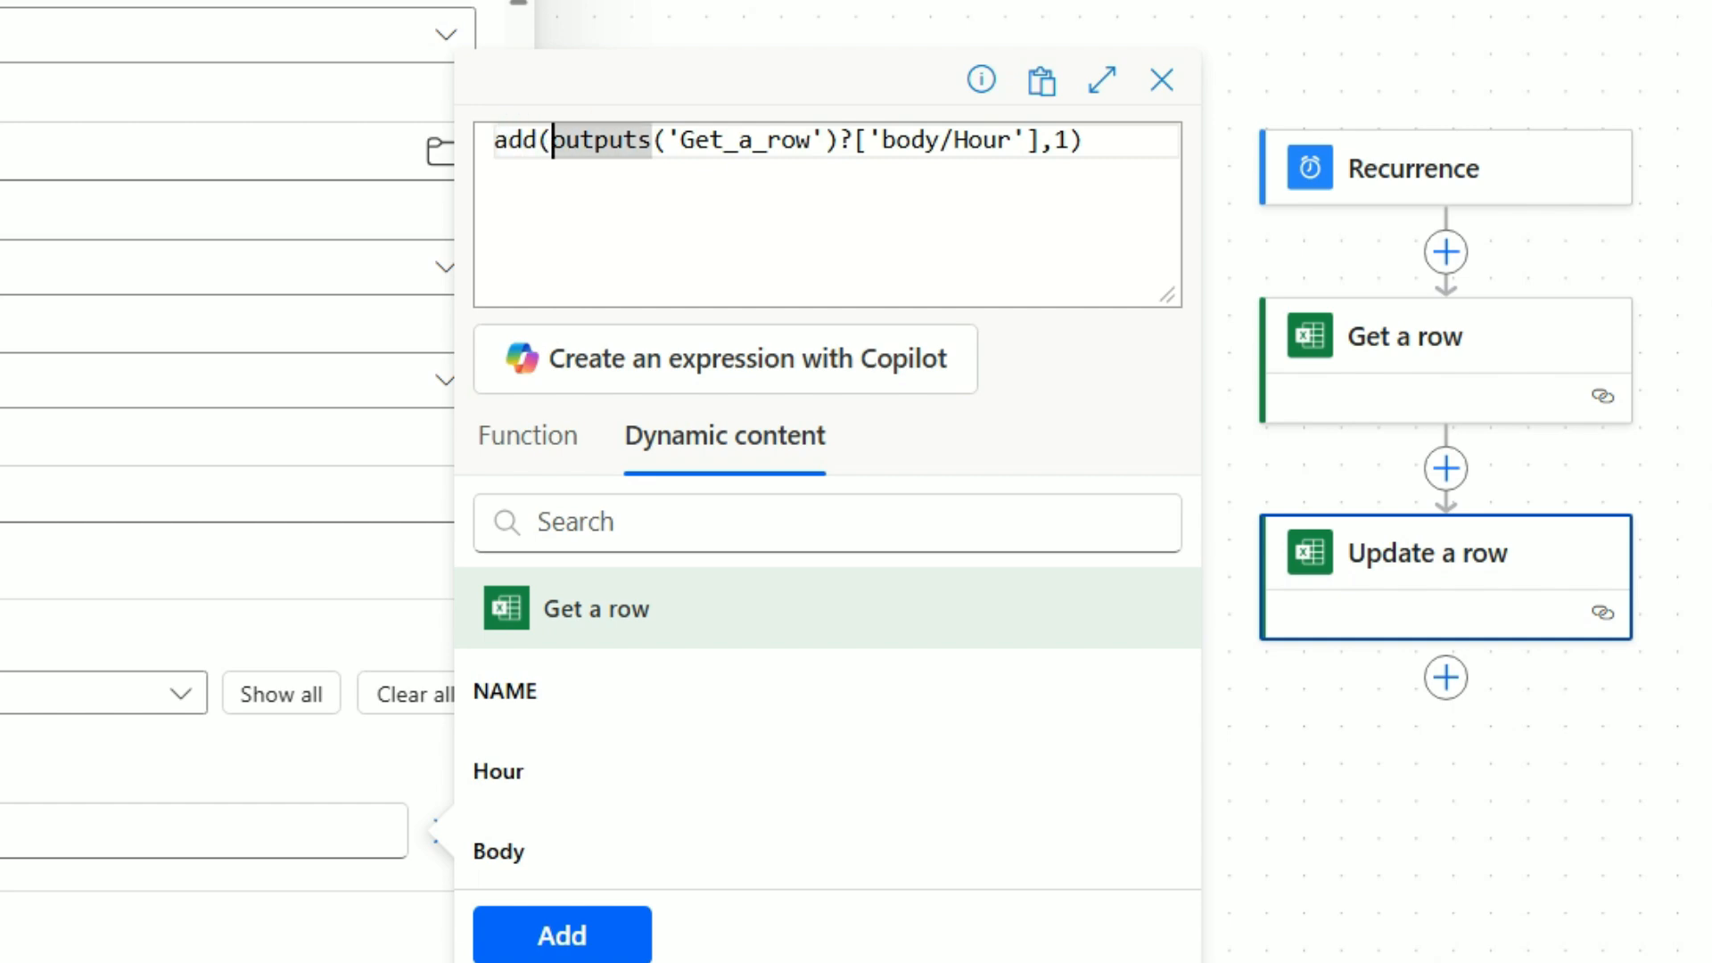
{"action": "type", "text": "int"}
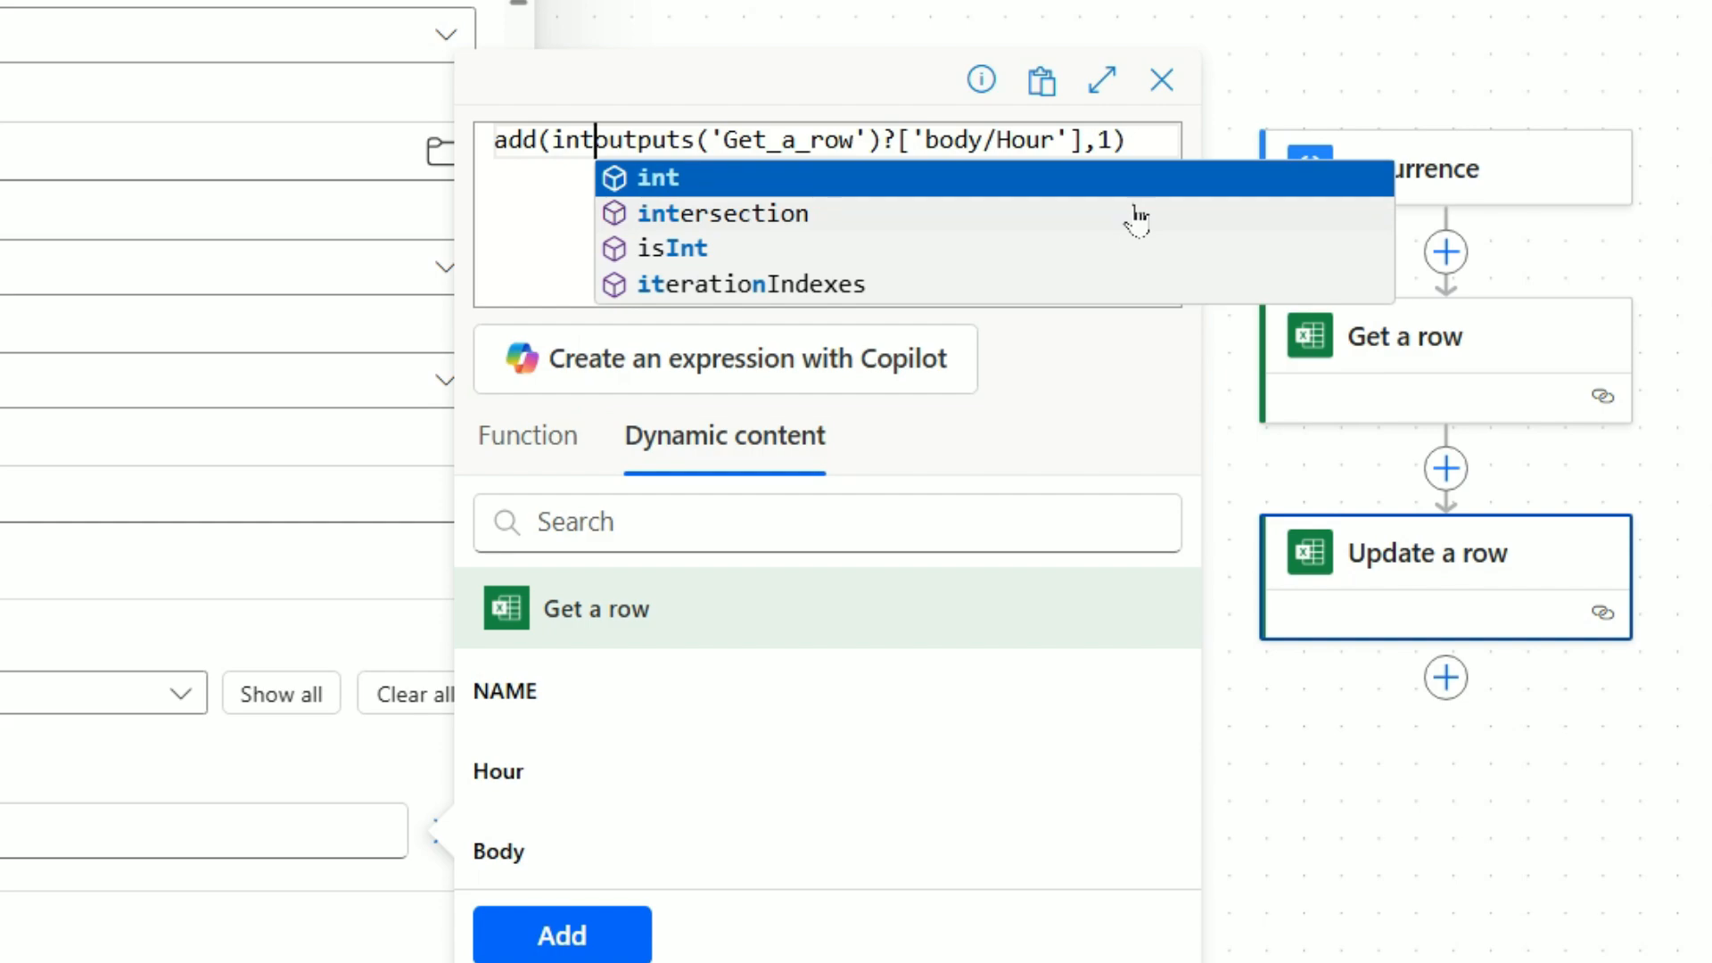
{"action": "type", "text": "("}
{"action": "left_click", "coordinate": [1100, 140]}
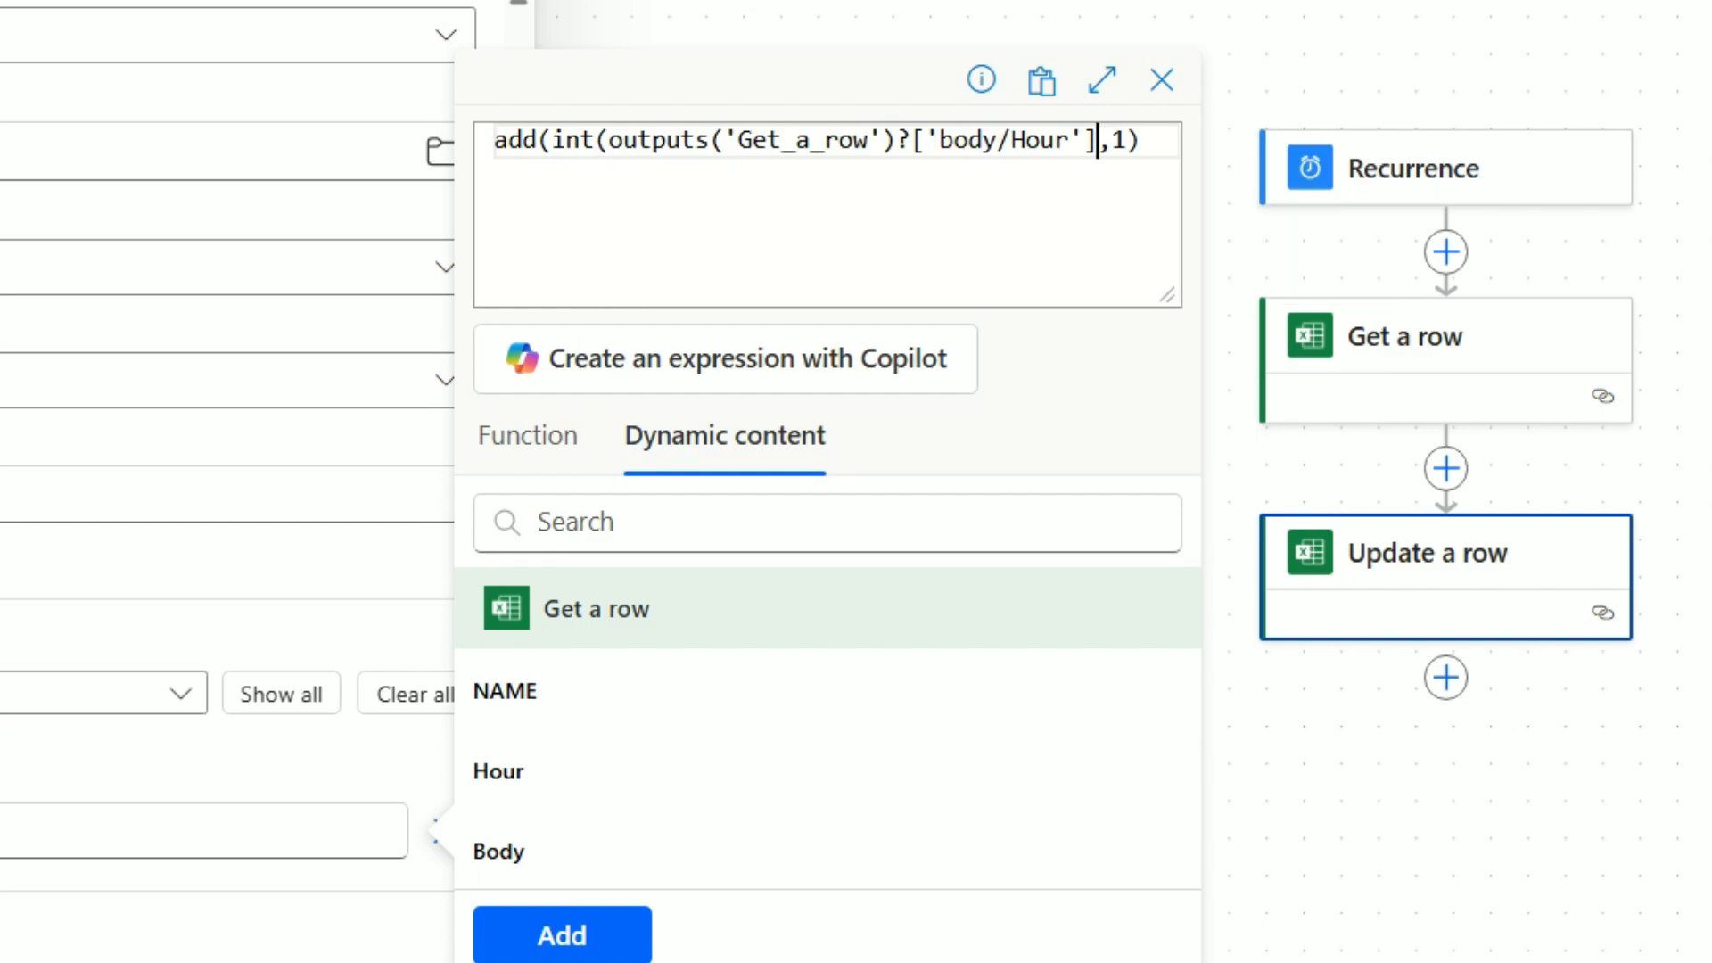
{"action": "type", "text": ")"}
{"action": "left_click", "coordinate": [600, 940]}
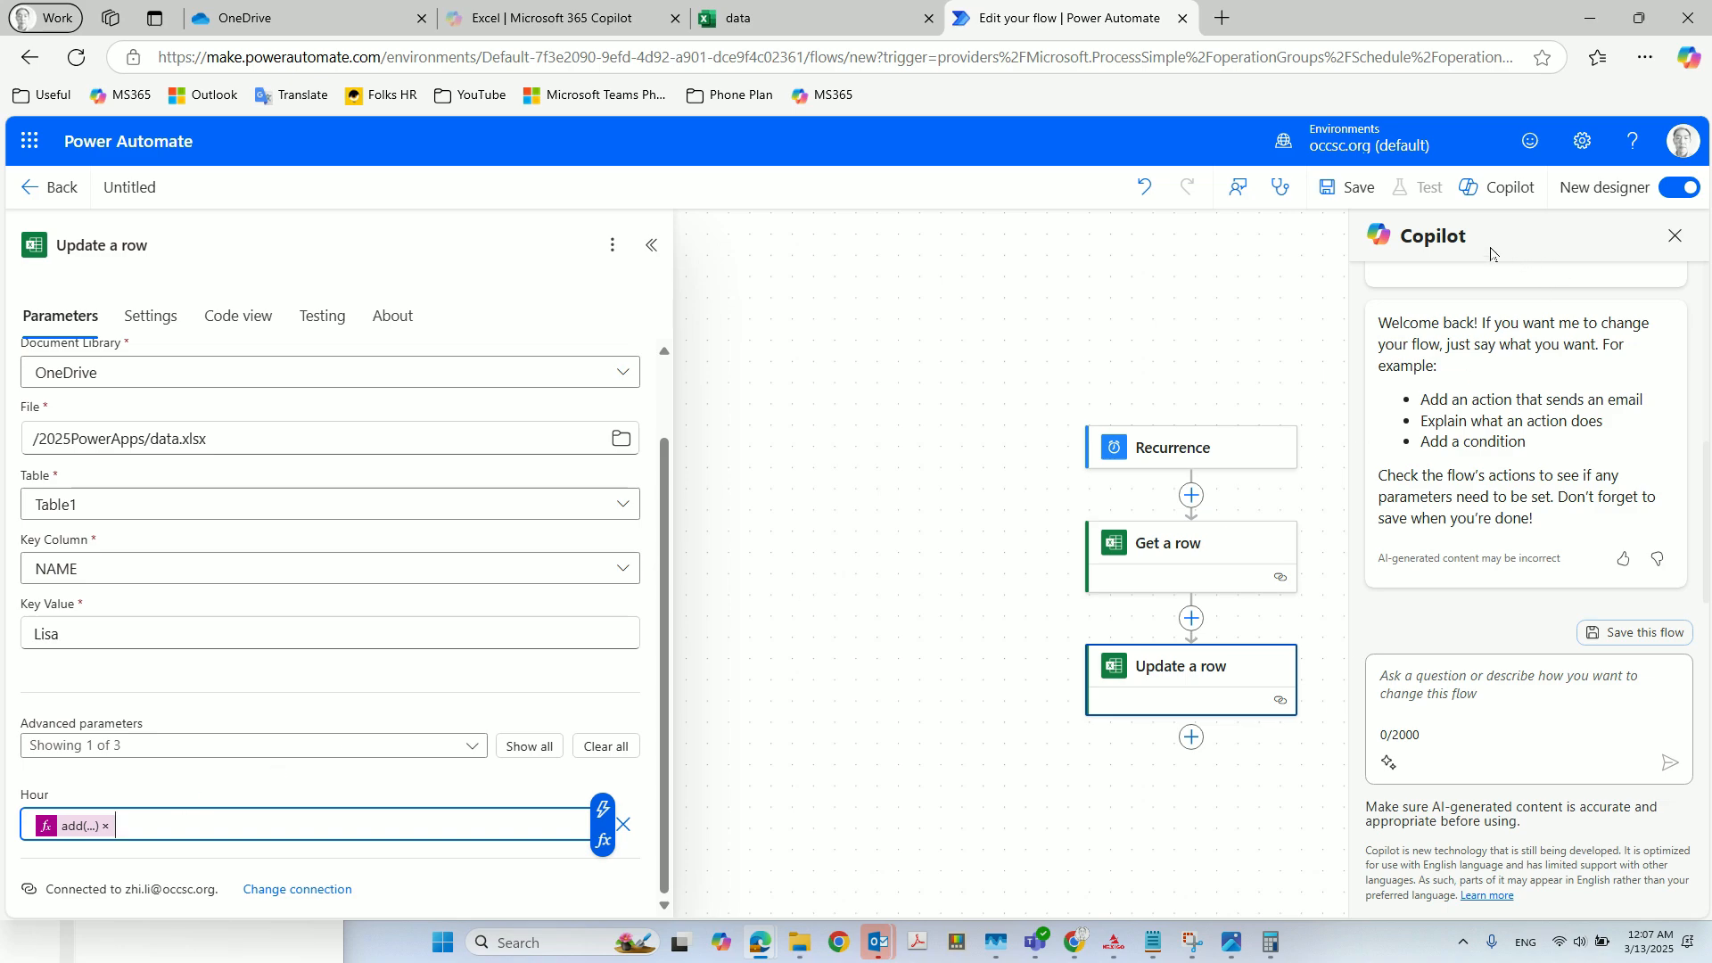
Save the flow and run it as a manual test
{"action": "left_click", "coordinate": [1351, 187]}
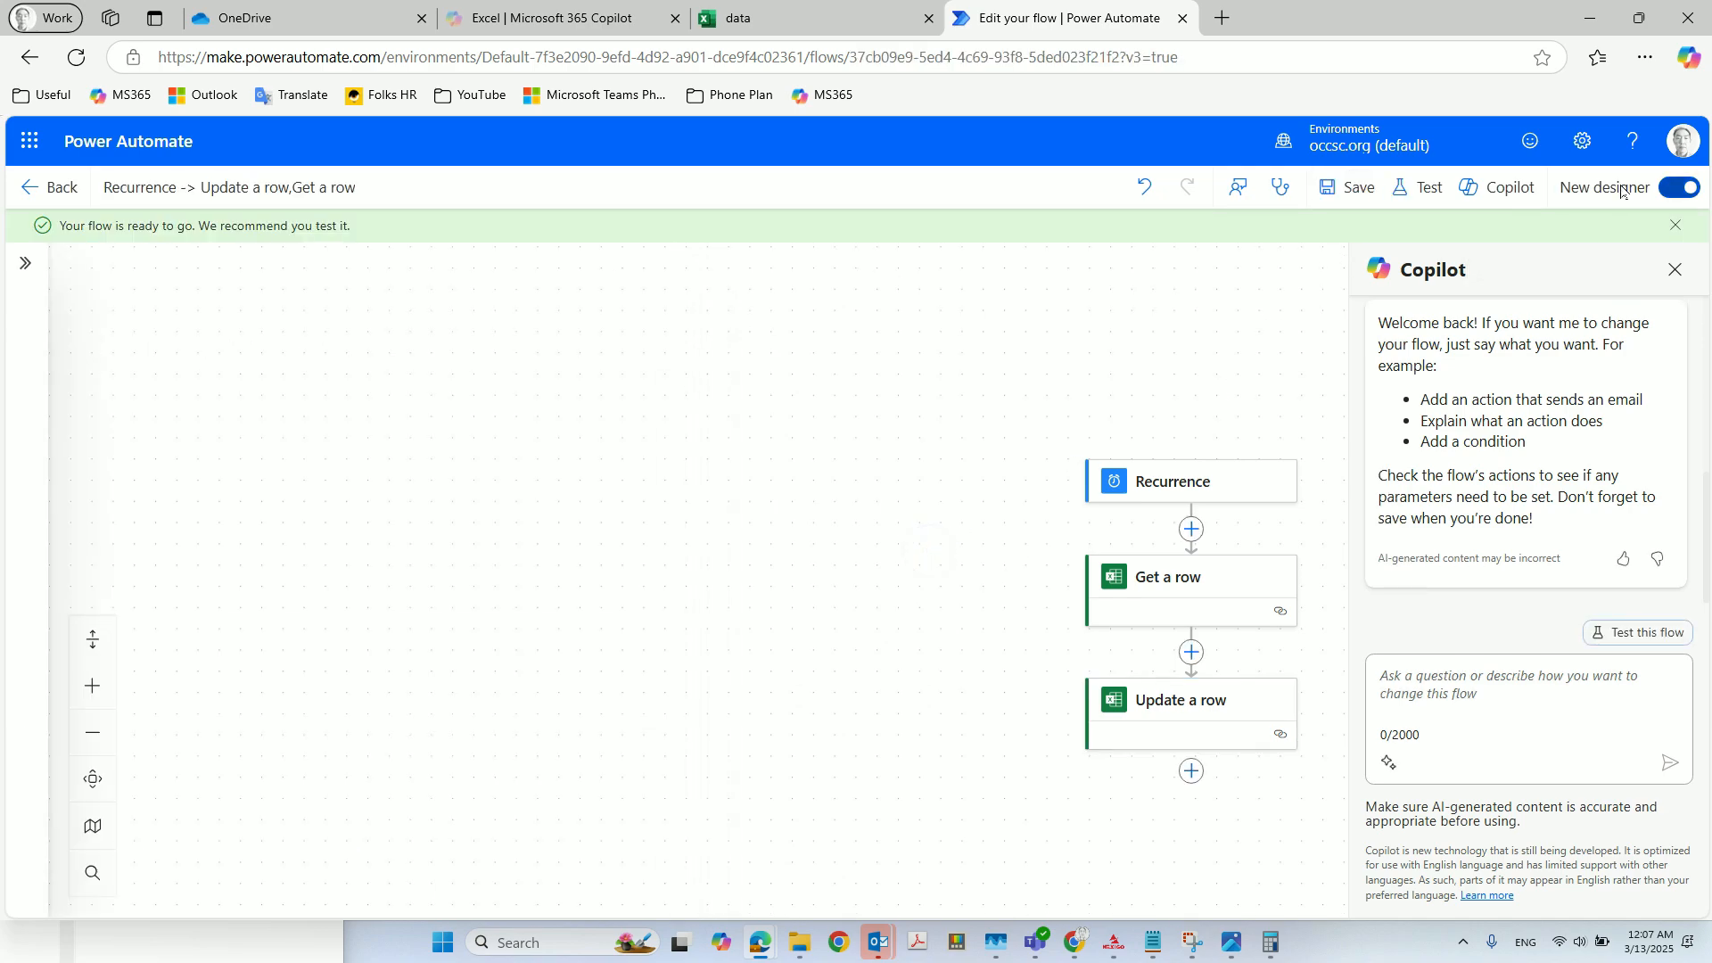
{"action": "left_click", "coordinate": [1436, 190]}
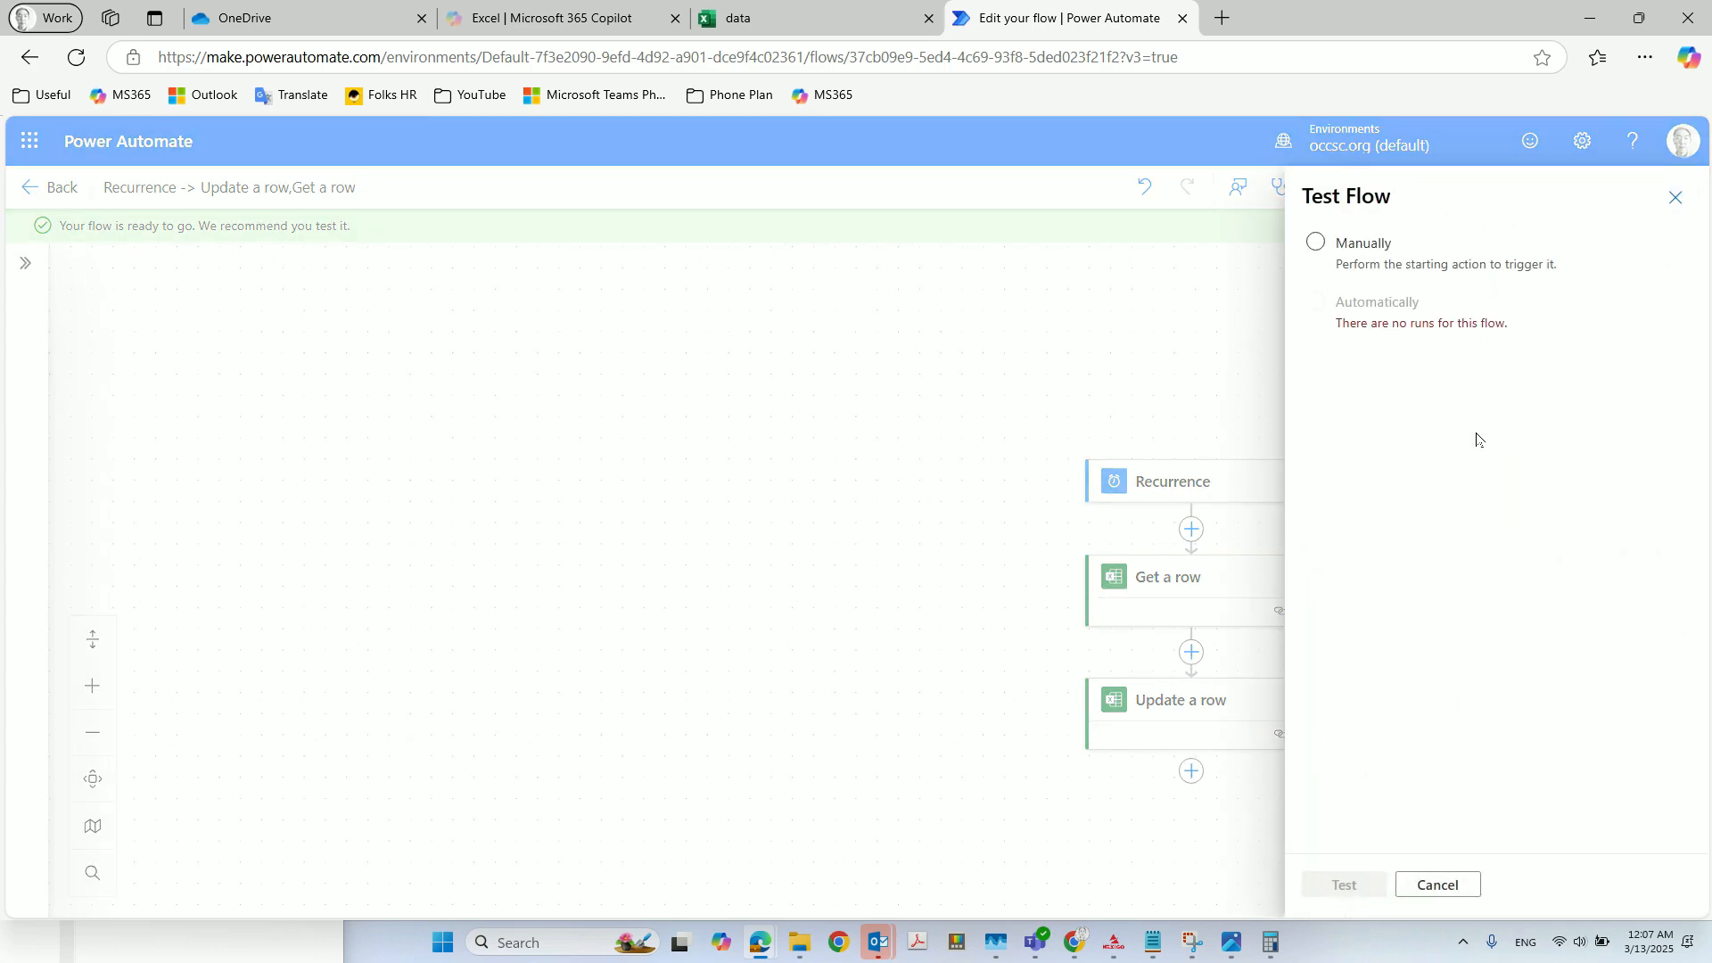
{"action": "left_click", "coordinate": [1317, 242]}
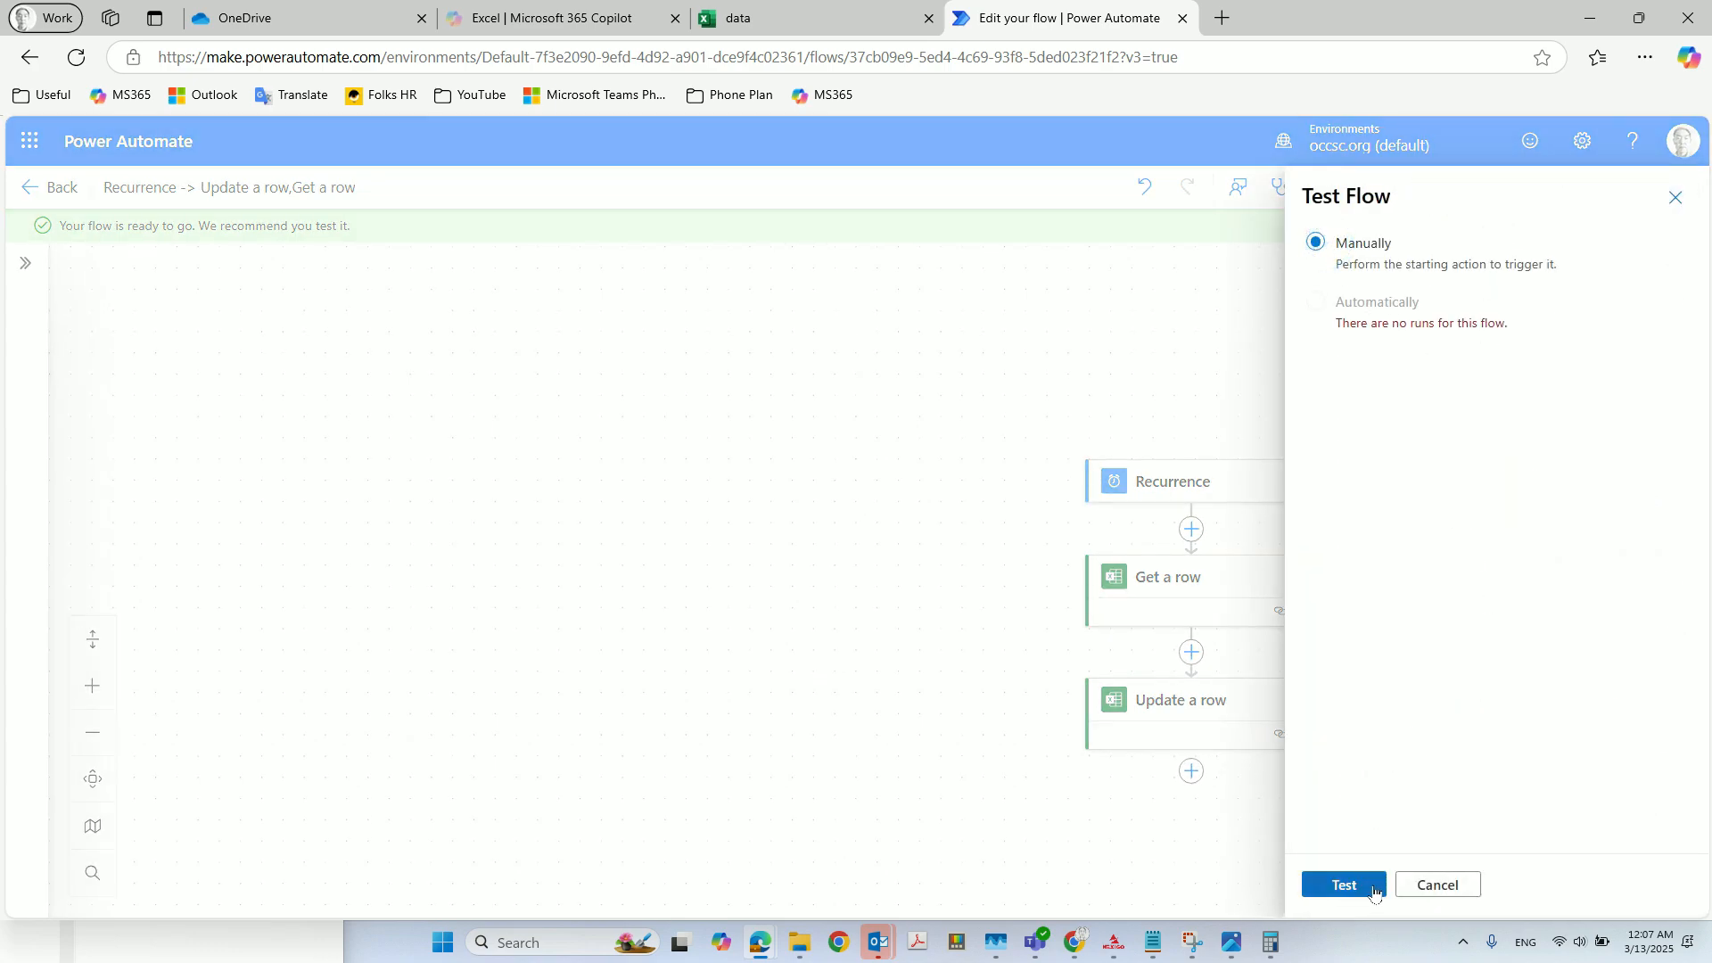
{"action": "left_click", "coordinate": [1344, 884]}
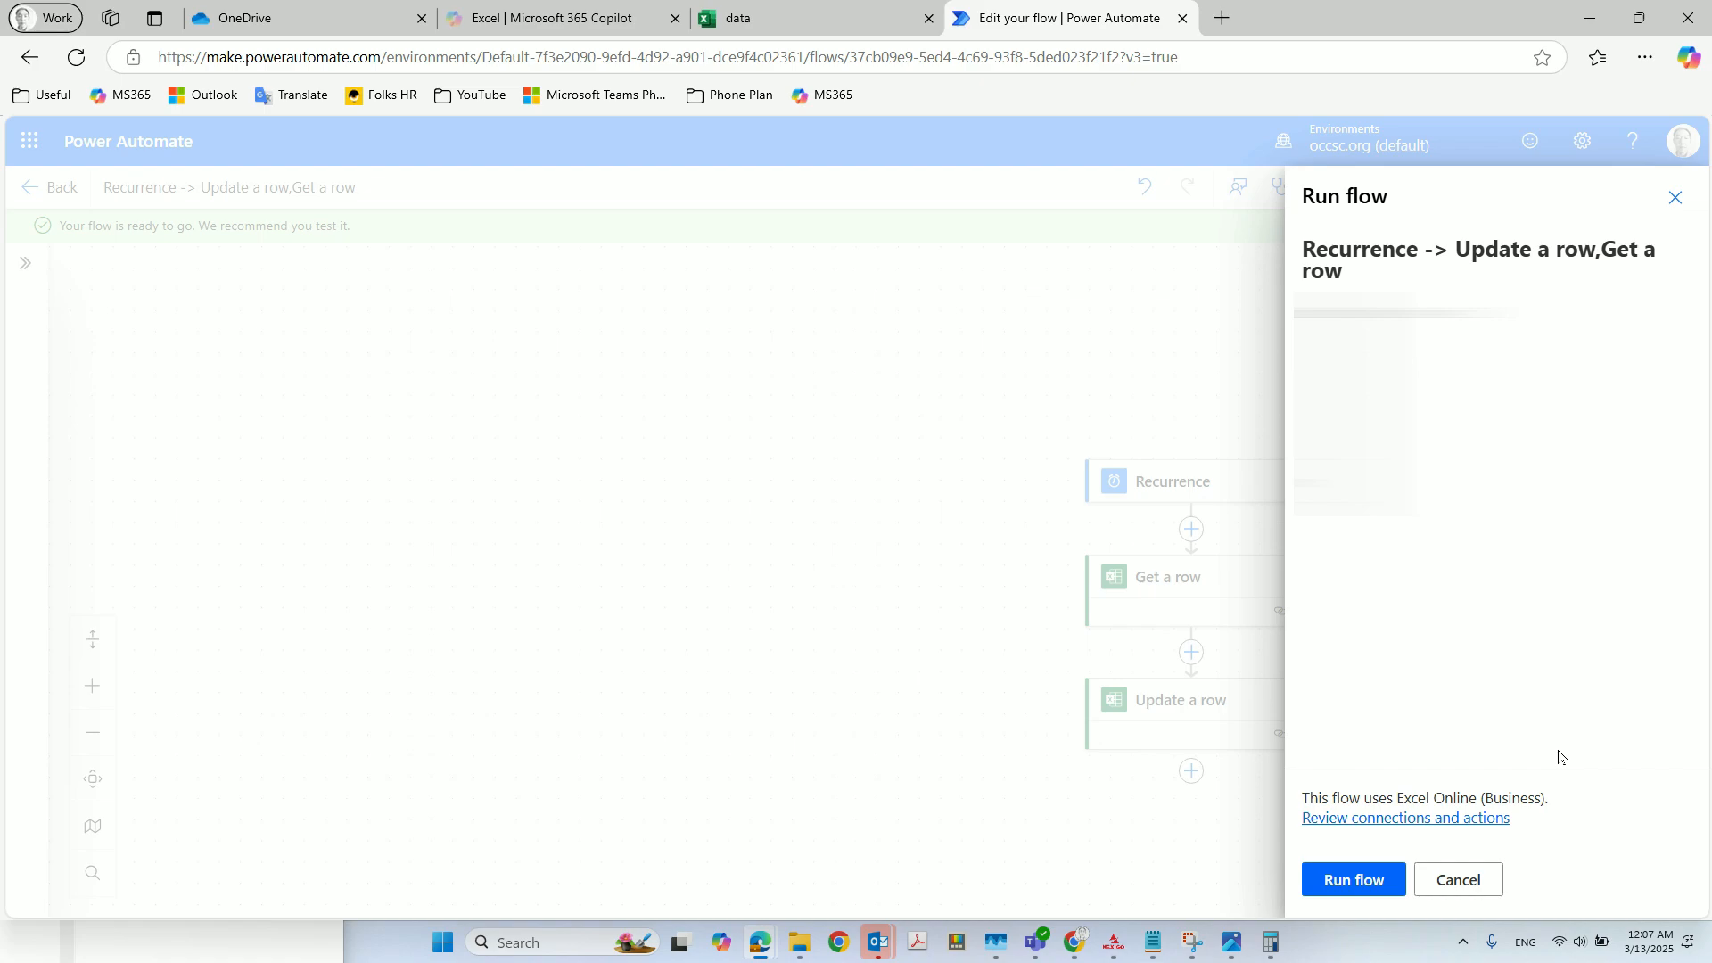
{"action": "left_click", "coordinate": [1361, 883]}
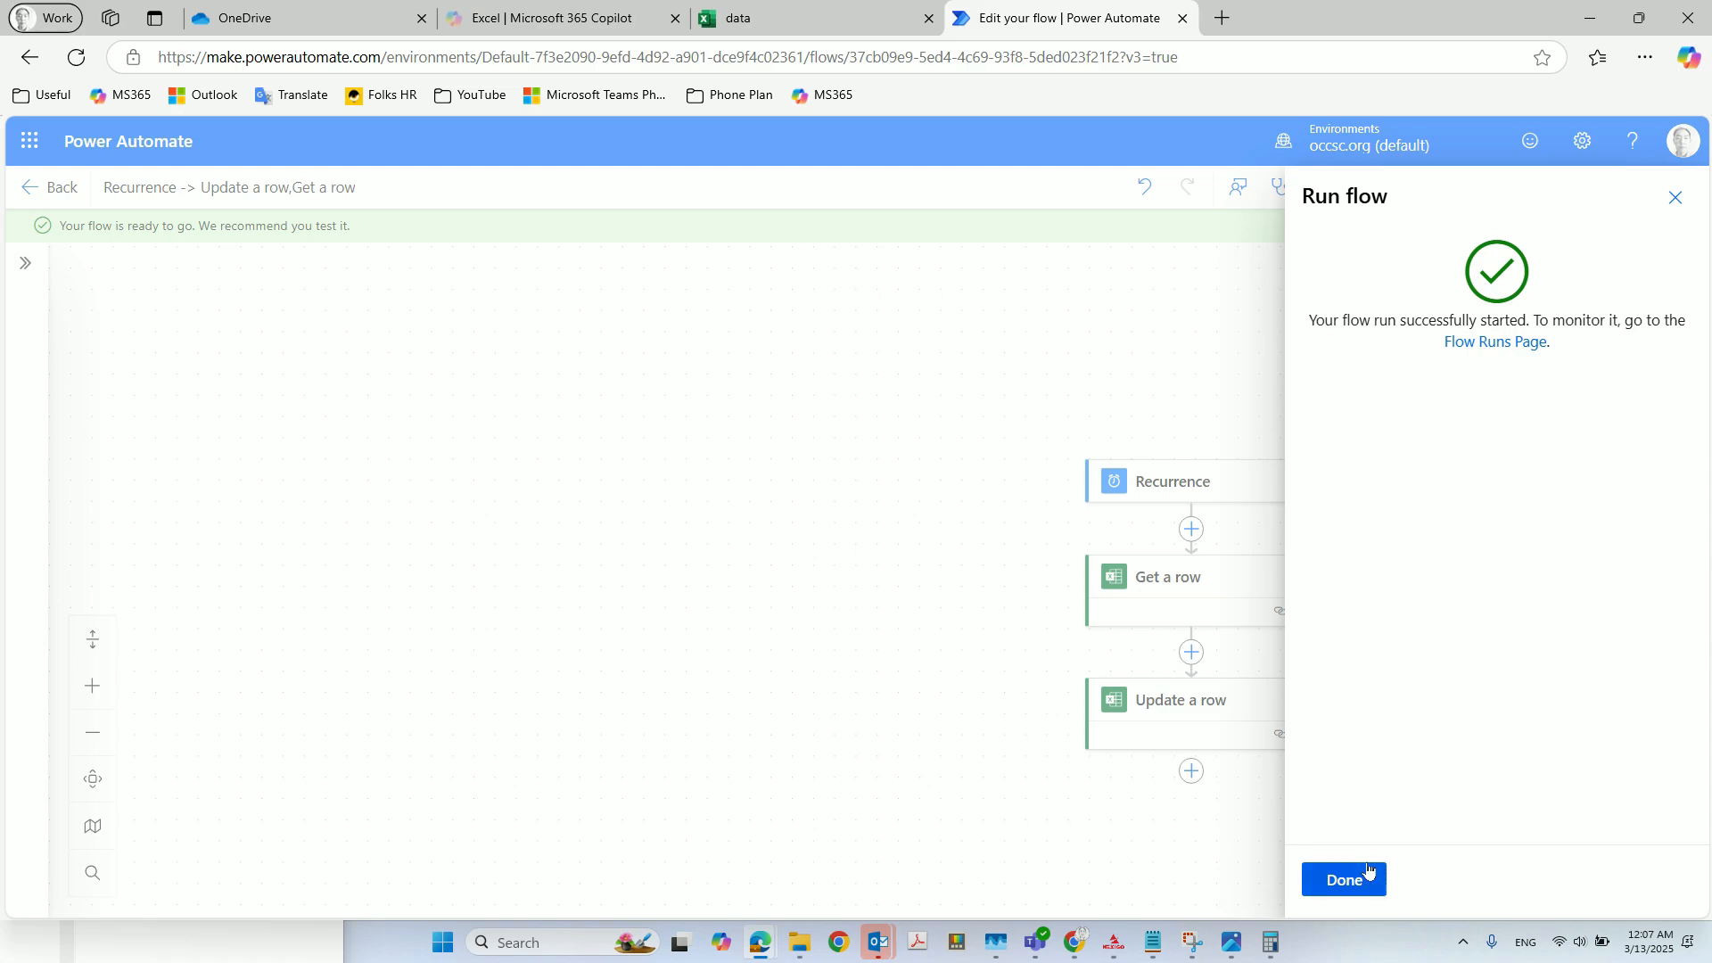
Check the test's status in the flow's run history, and check the Hour value in cell B2 of the data workbook
{"action": "left_click", "coordinate": [1517, 344]}
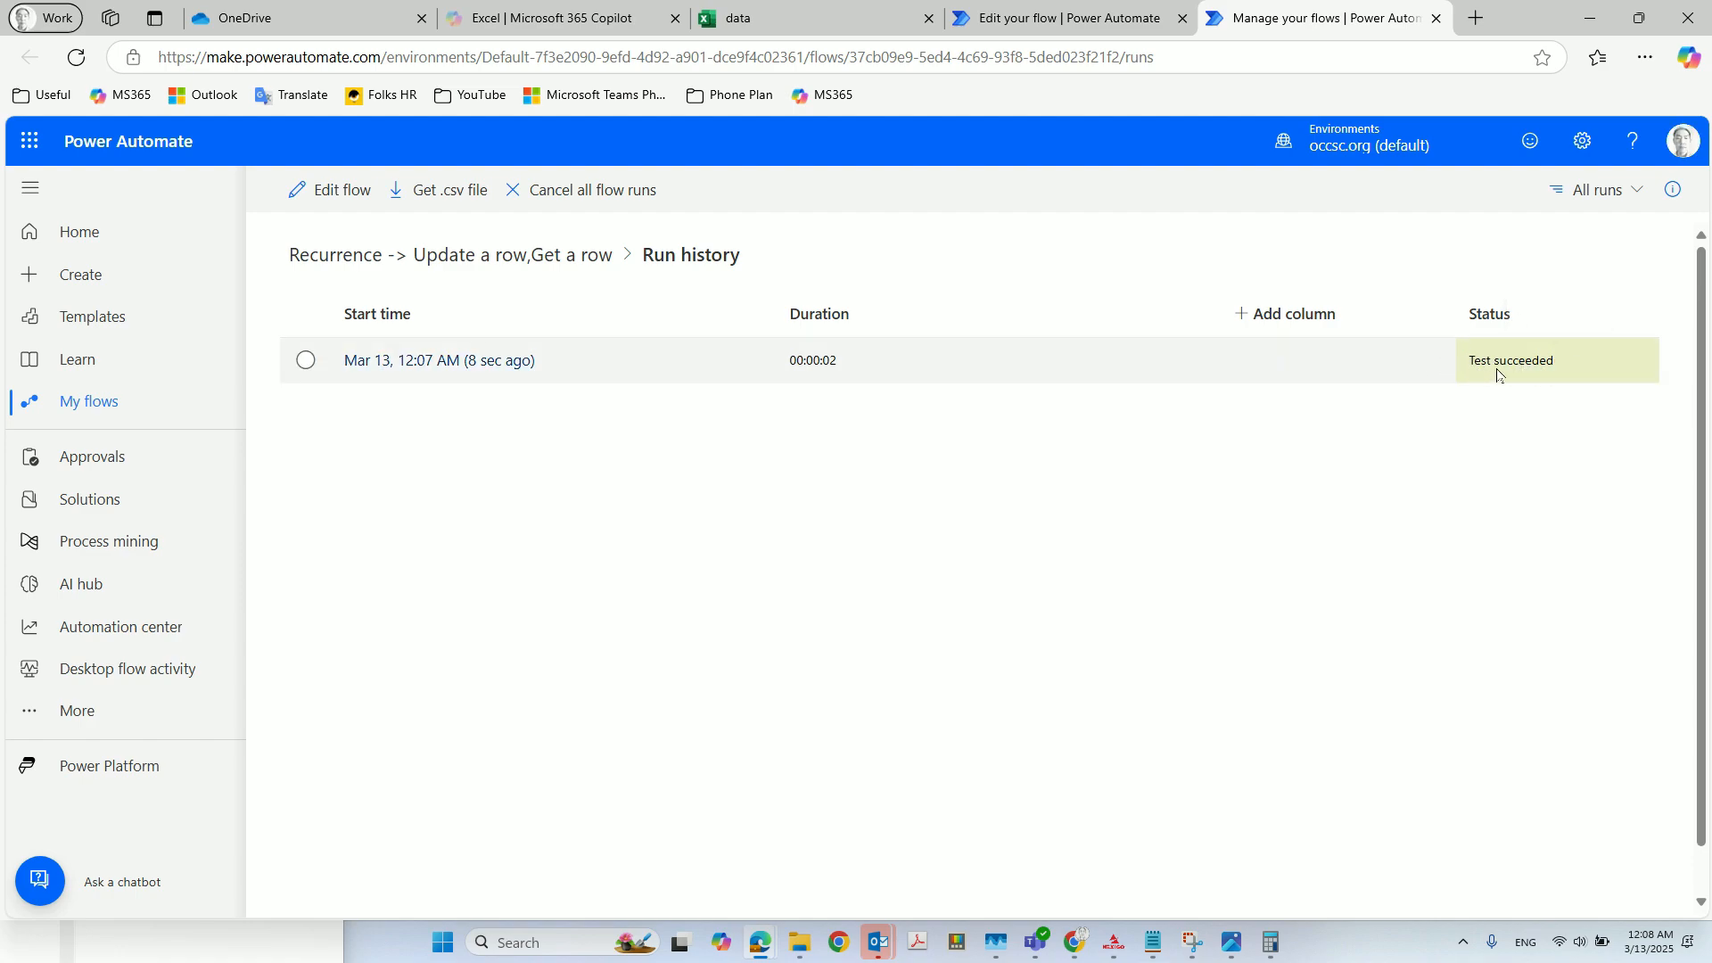
{"action": "left_click", "coordinate": [803, 20]}
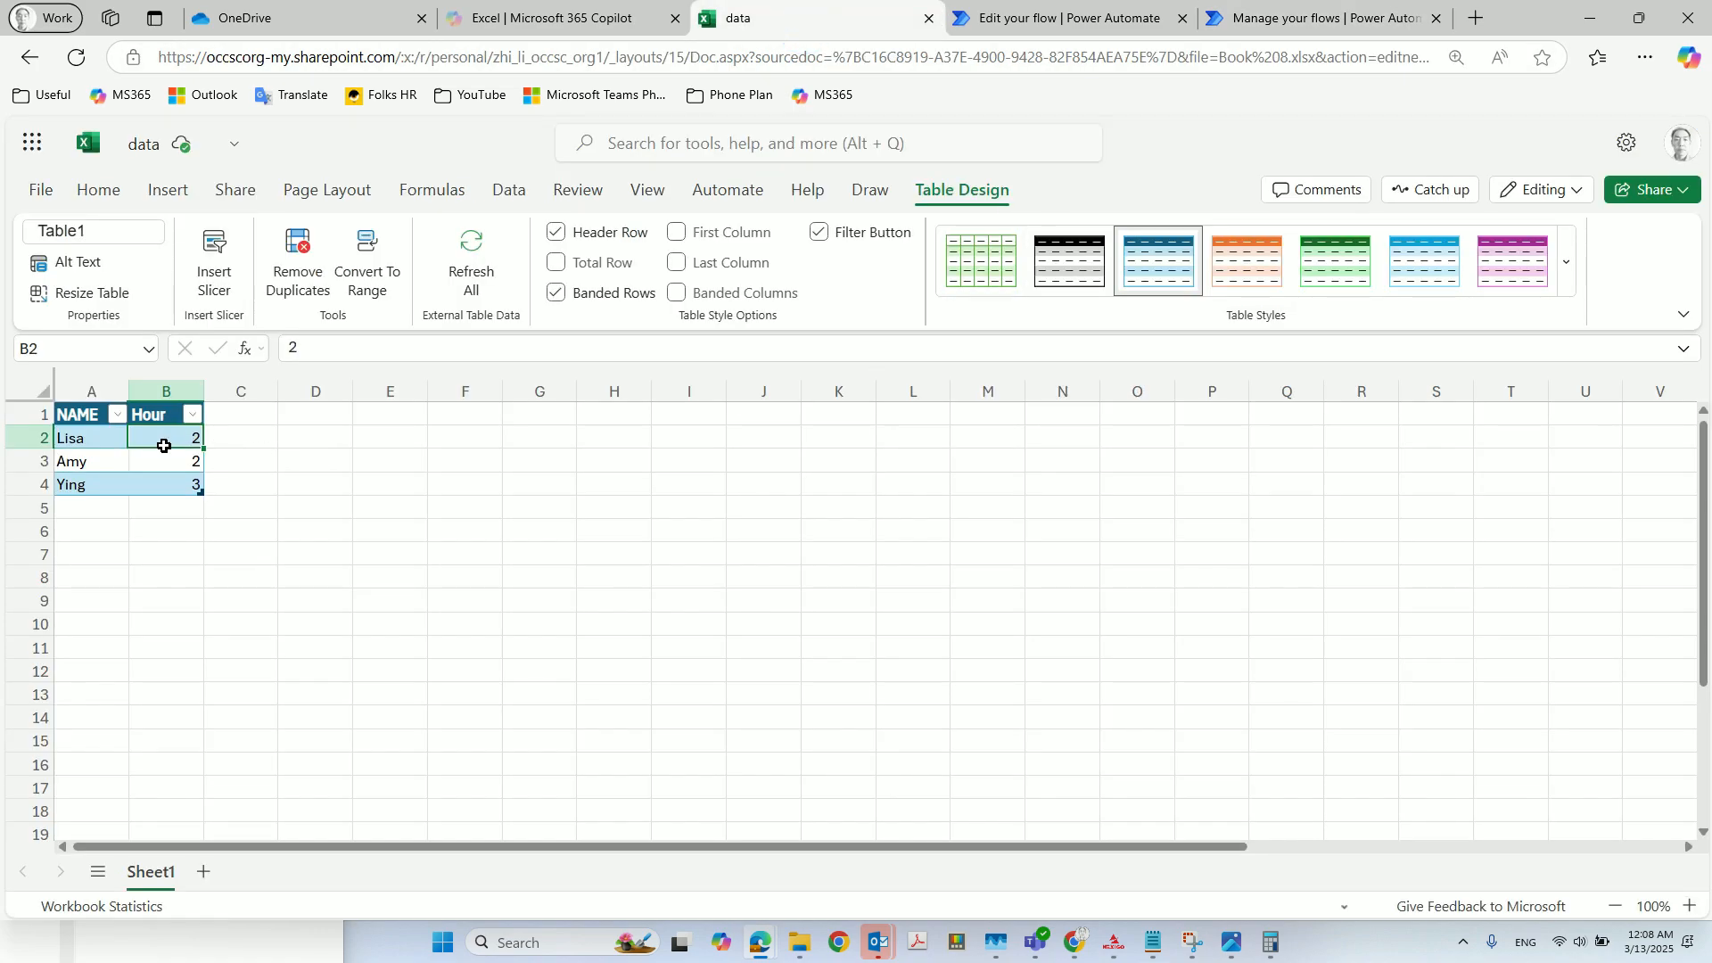
{"action": "left_click", "coordinate": [228, 441]}
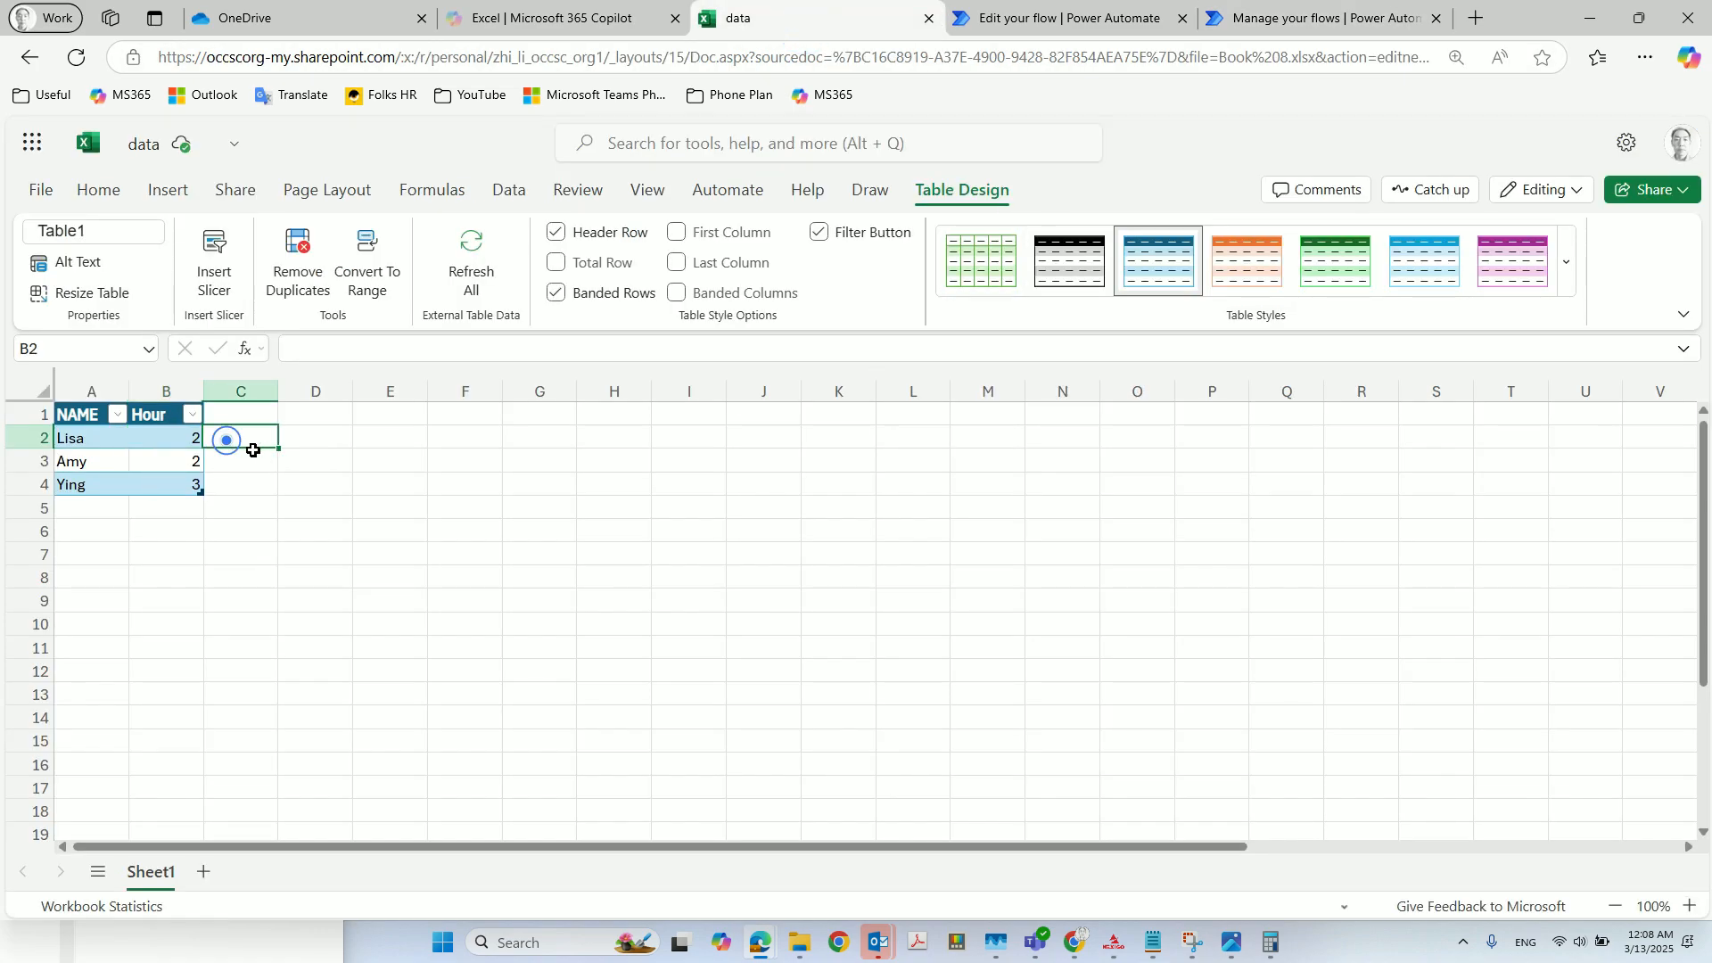
{"action": "left_click", "coordinate": [154, 442]}
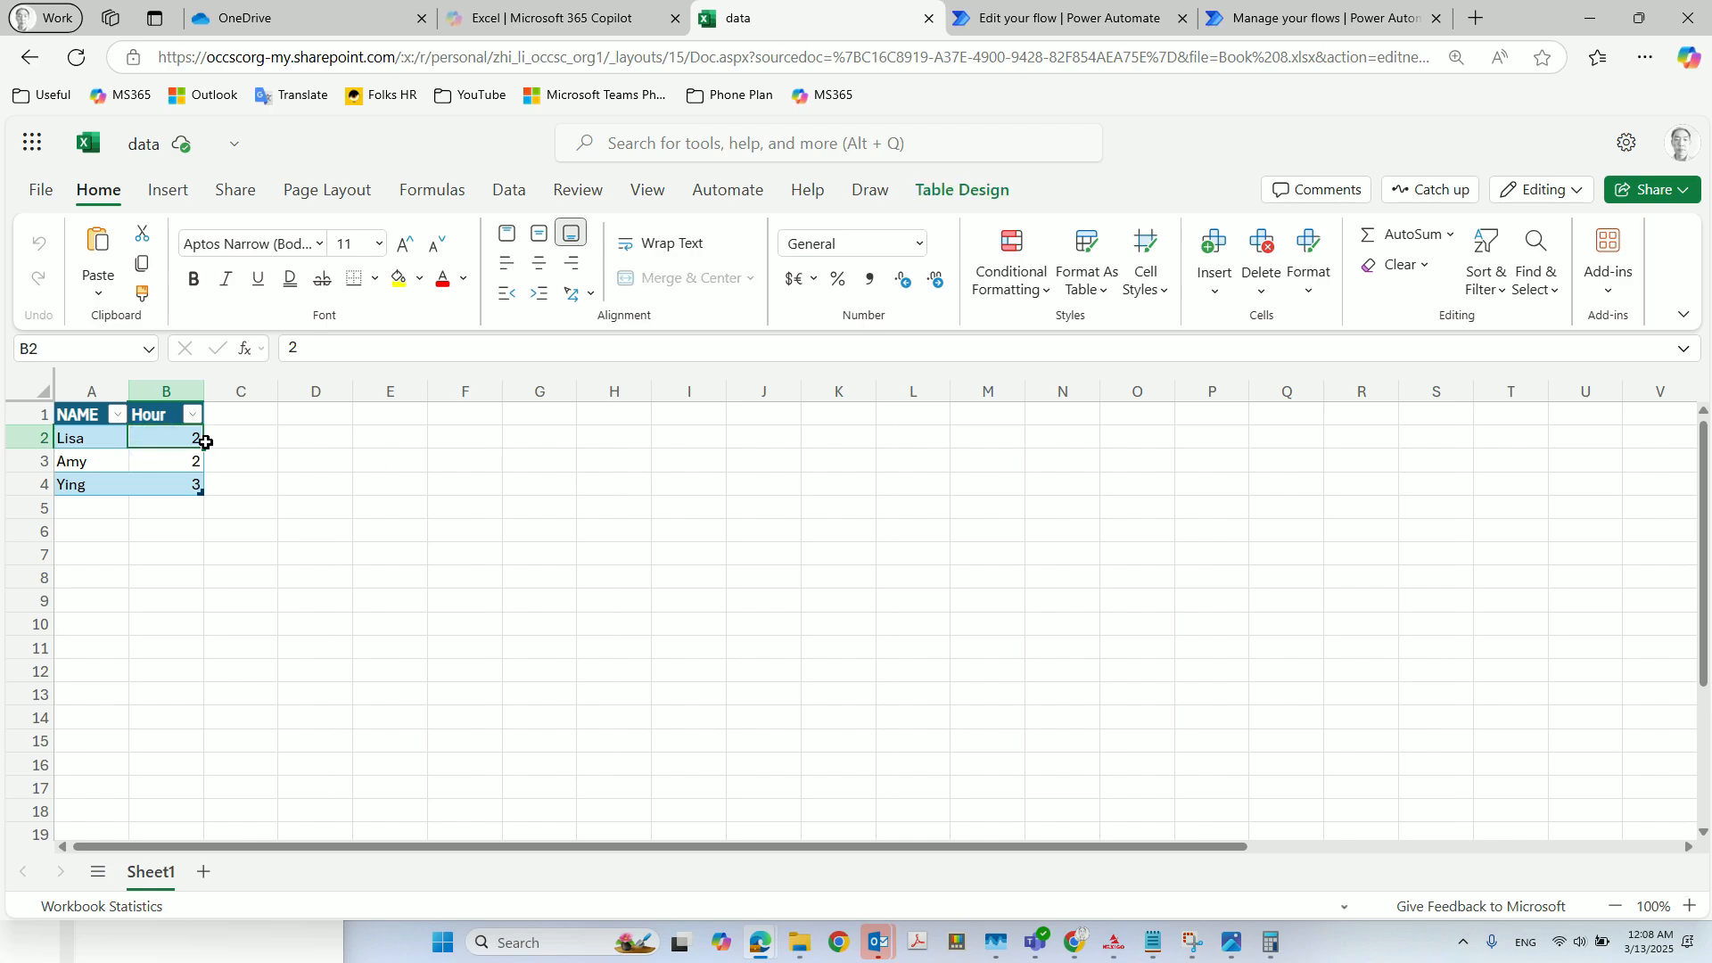